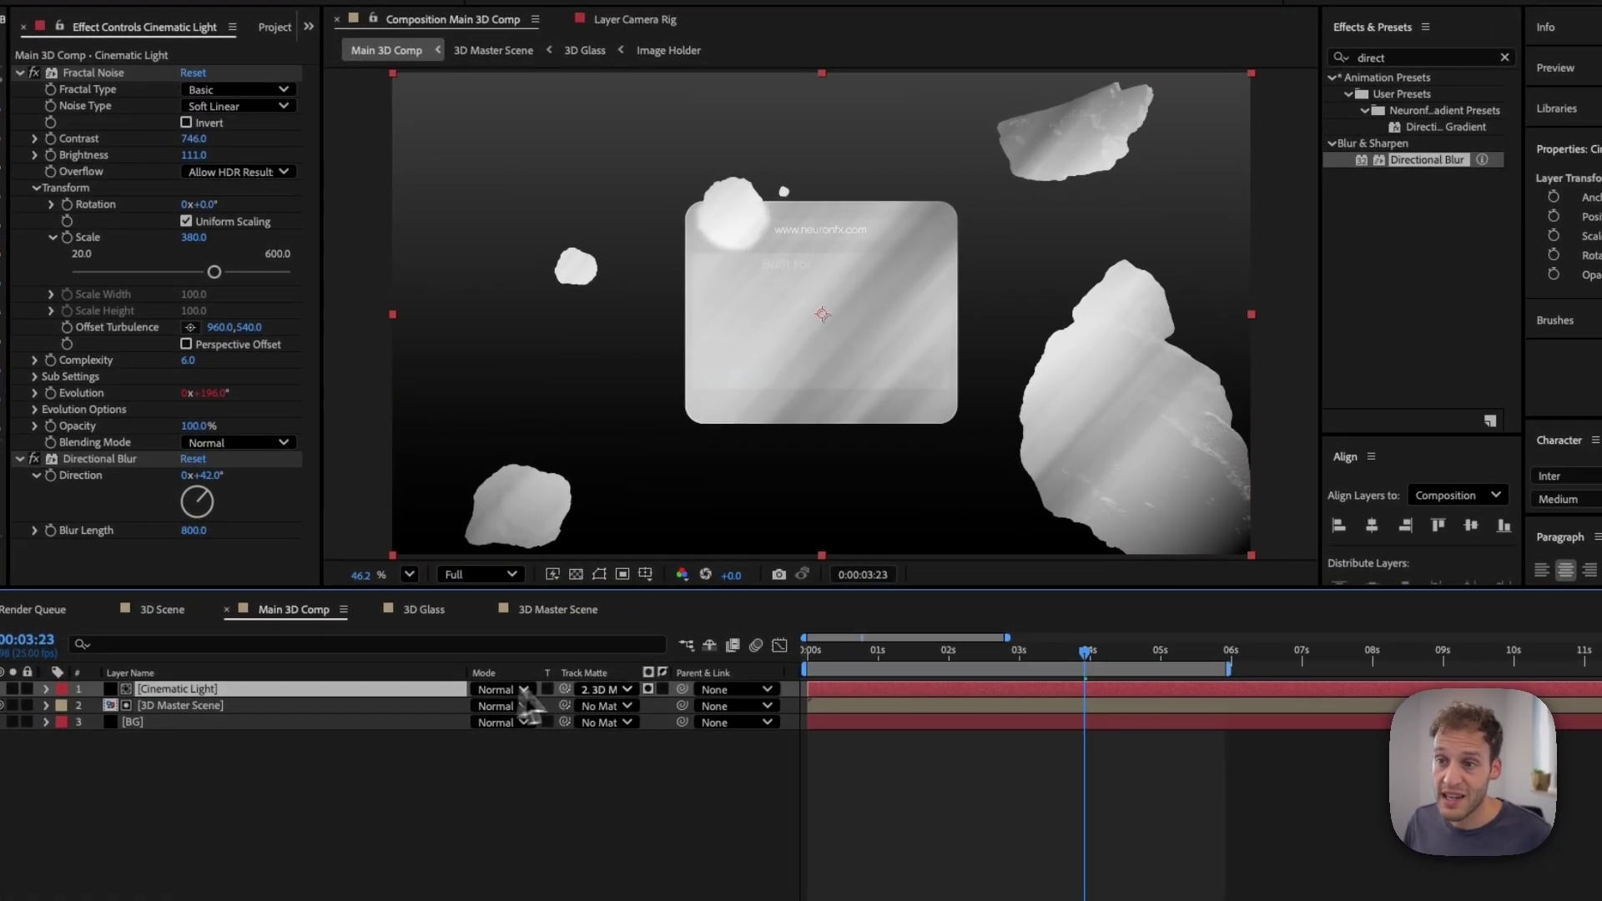
Step: Set the Cinematic Light layer's blending mode to Multiply
left_click(525, 690)
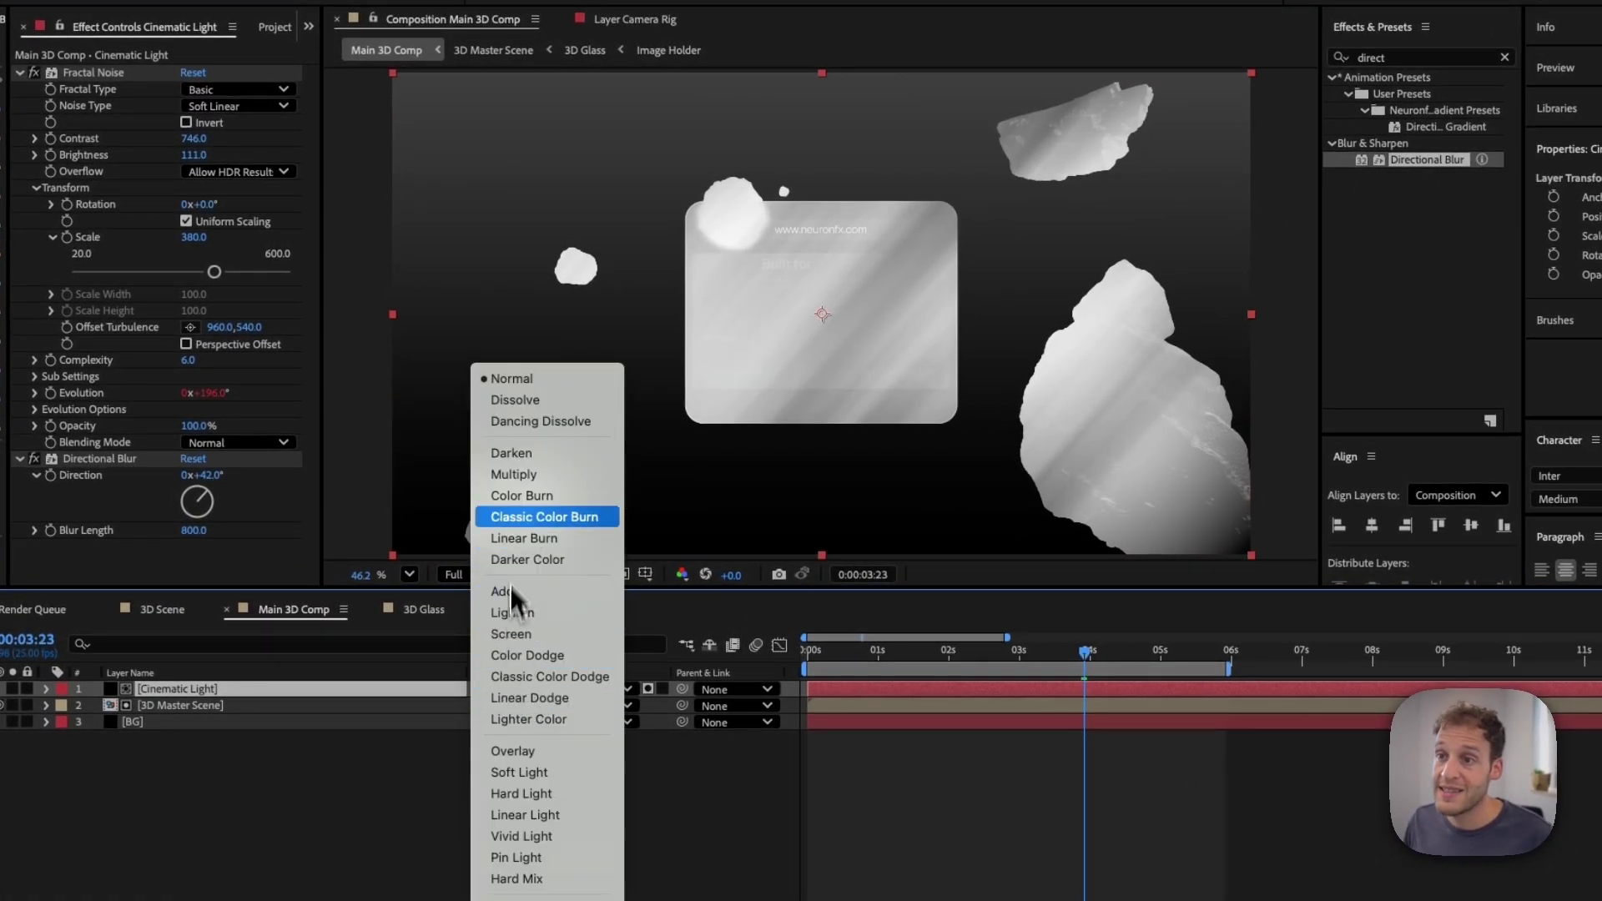
left_click(520, 476)
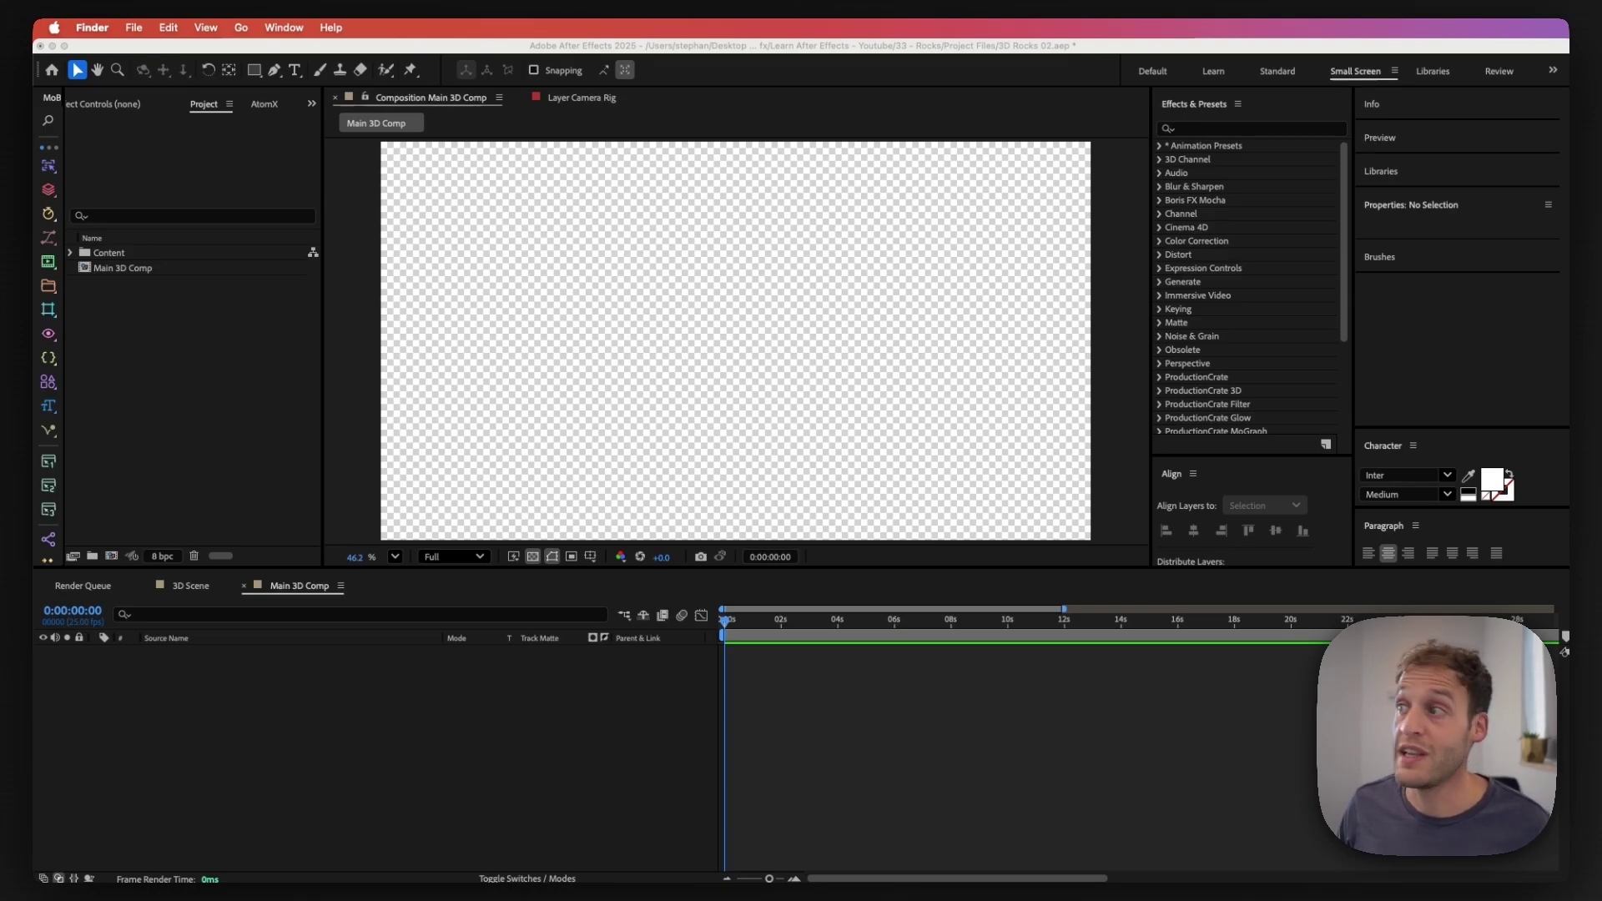
Step: Import the Rock 4, Rock 6, Rock_3, Rock_5 and Rock_10 GLB models and add them to Main 3D Comp with default model settings
left_click_drag(723, 257, 673, 245)
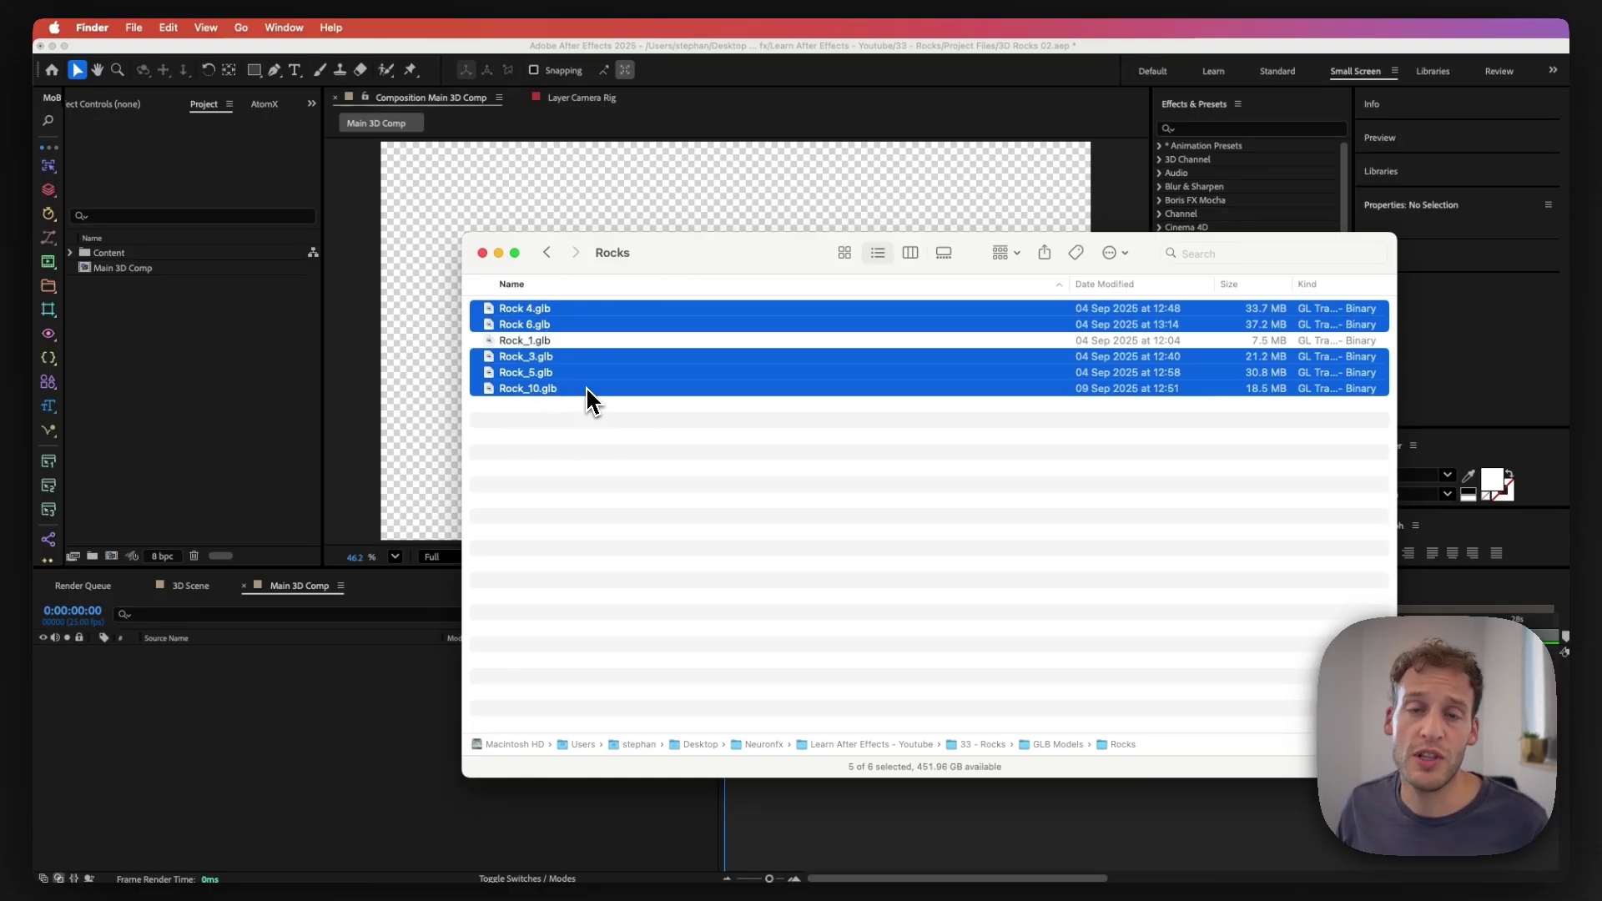
left_click_drag(559, 325, 236, 357)
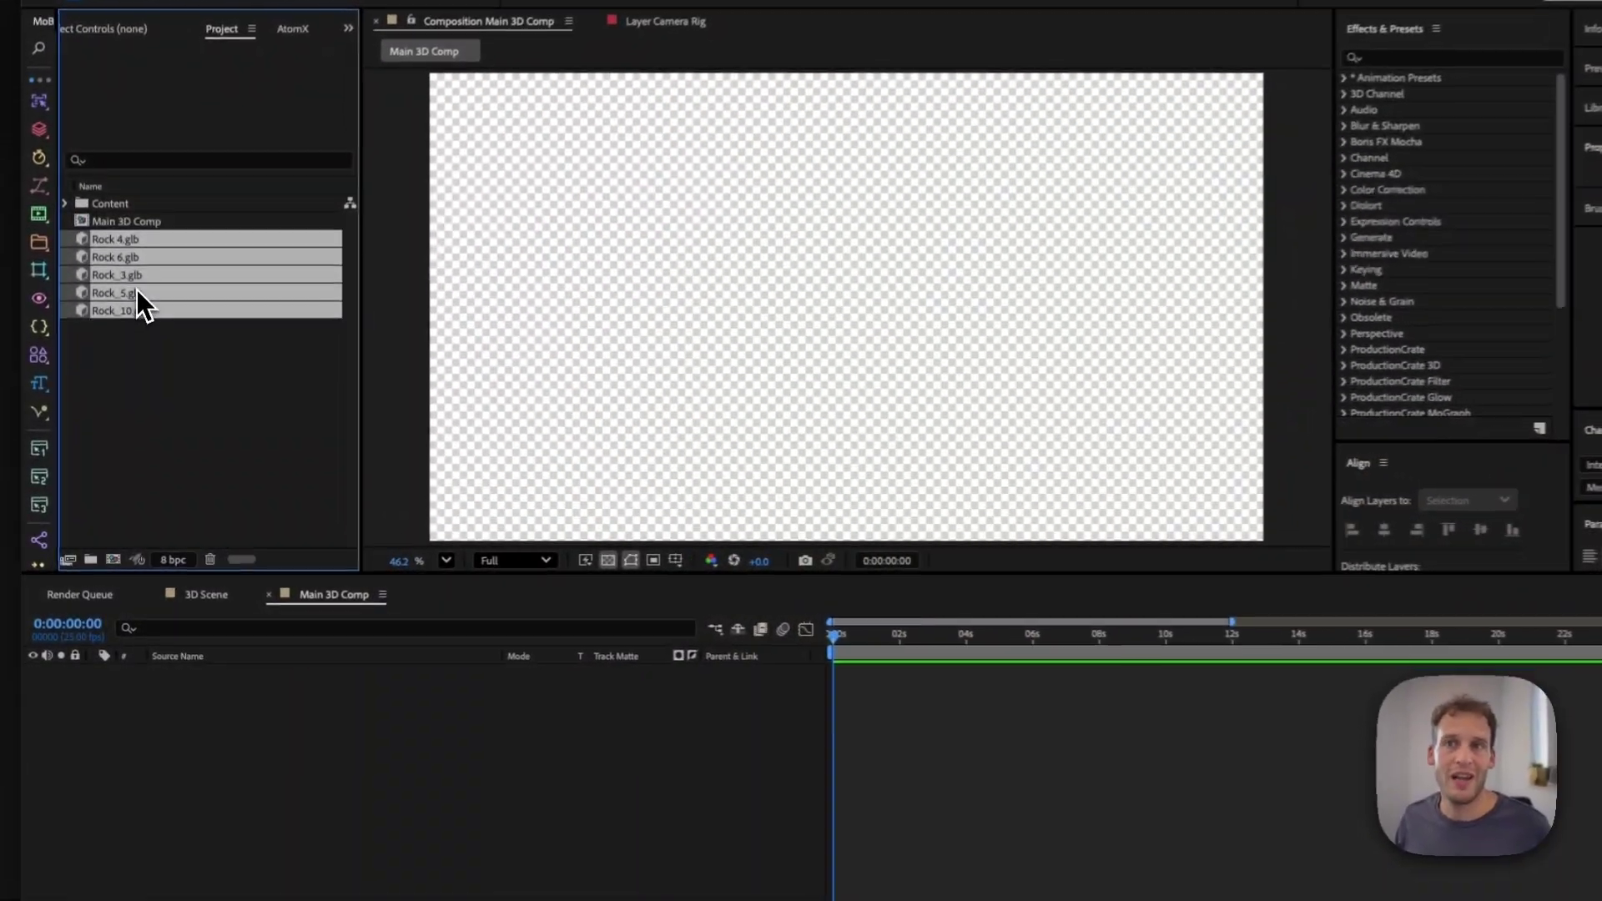
left_click_drag(143, 303, 342, 737)
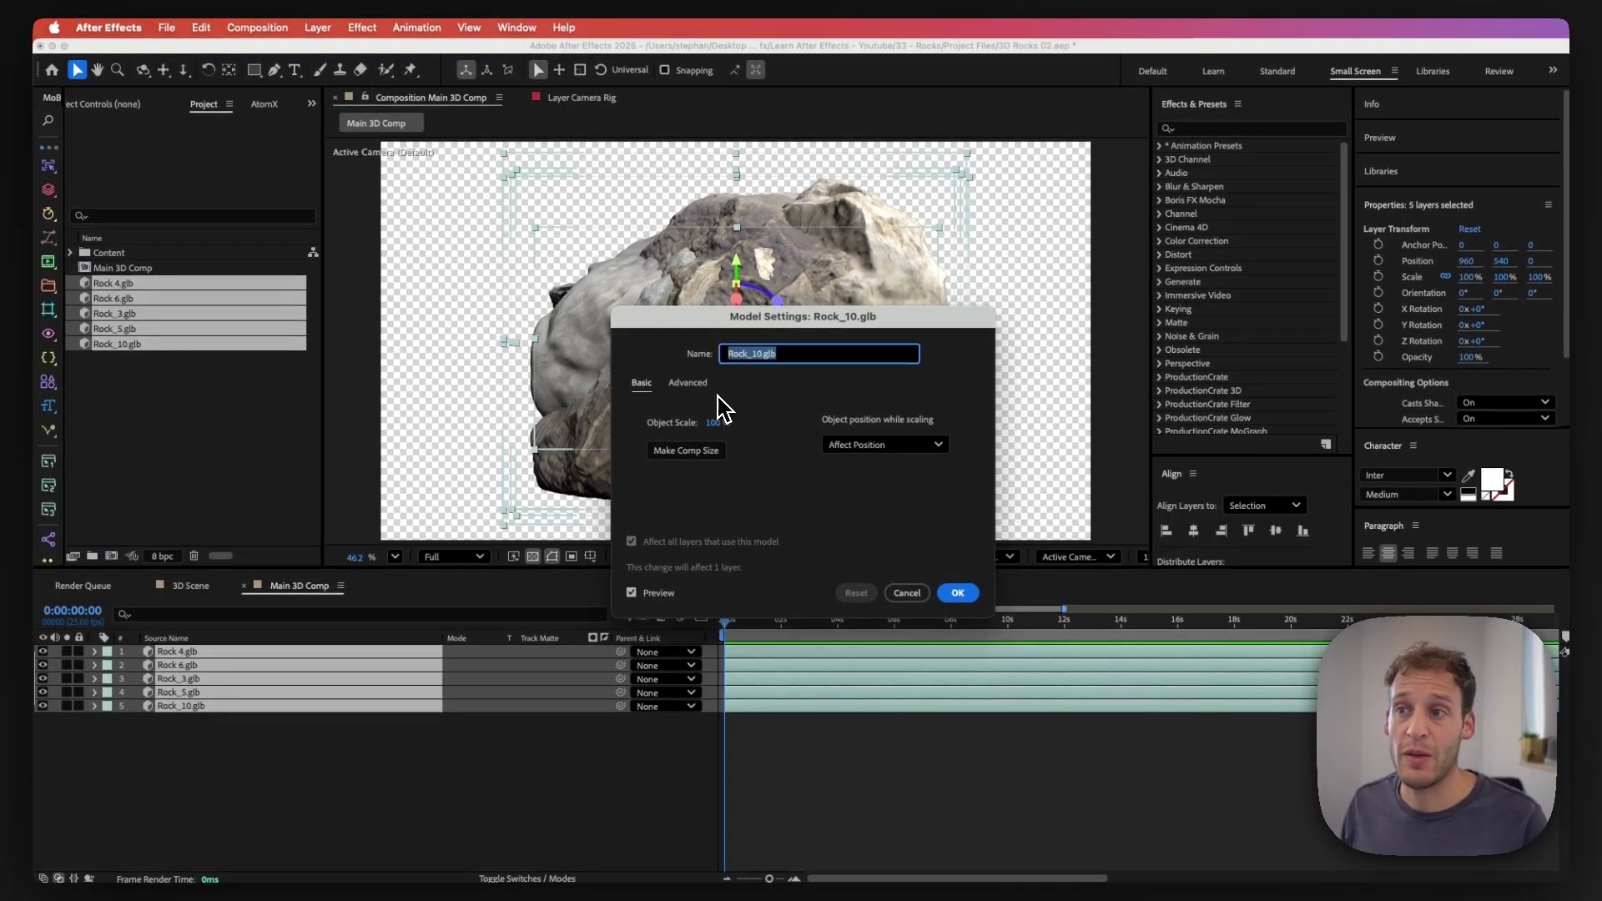
left_click(957, 593)
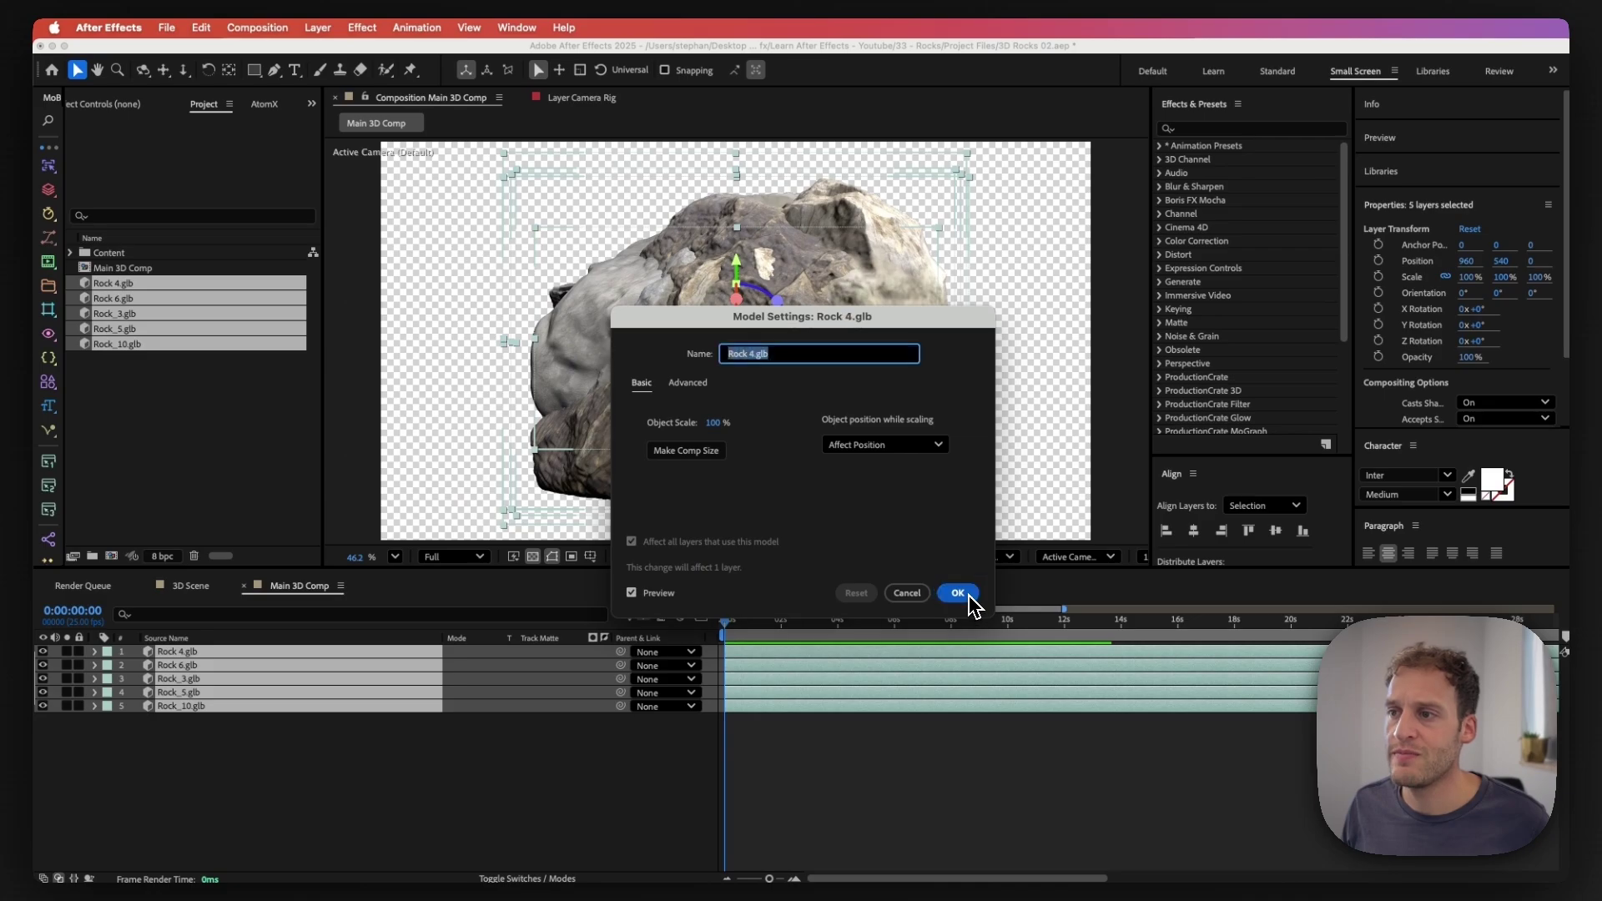
left_click(957, 593)
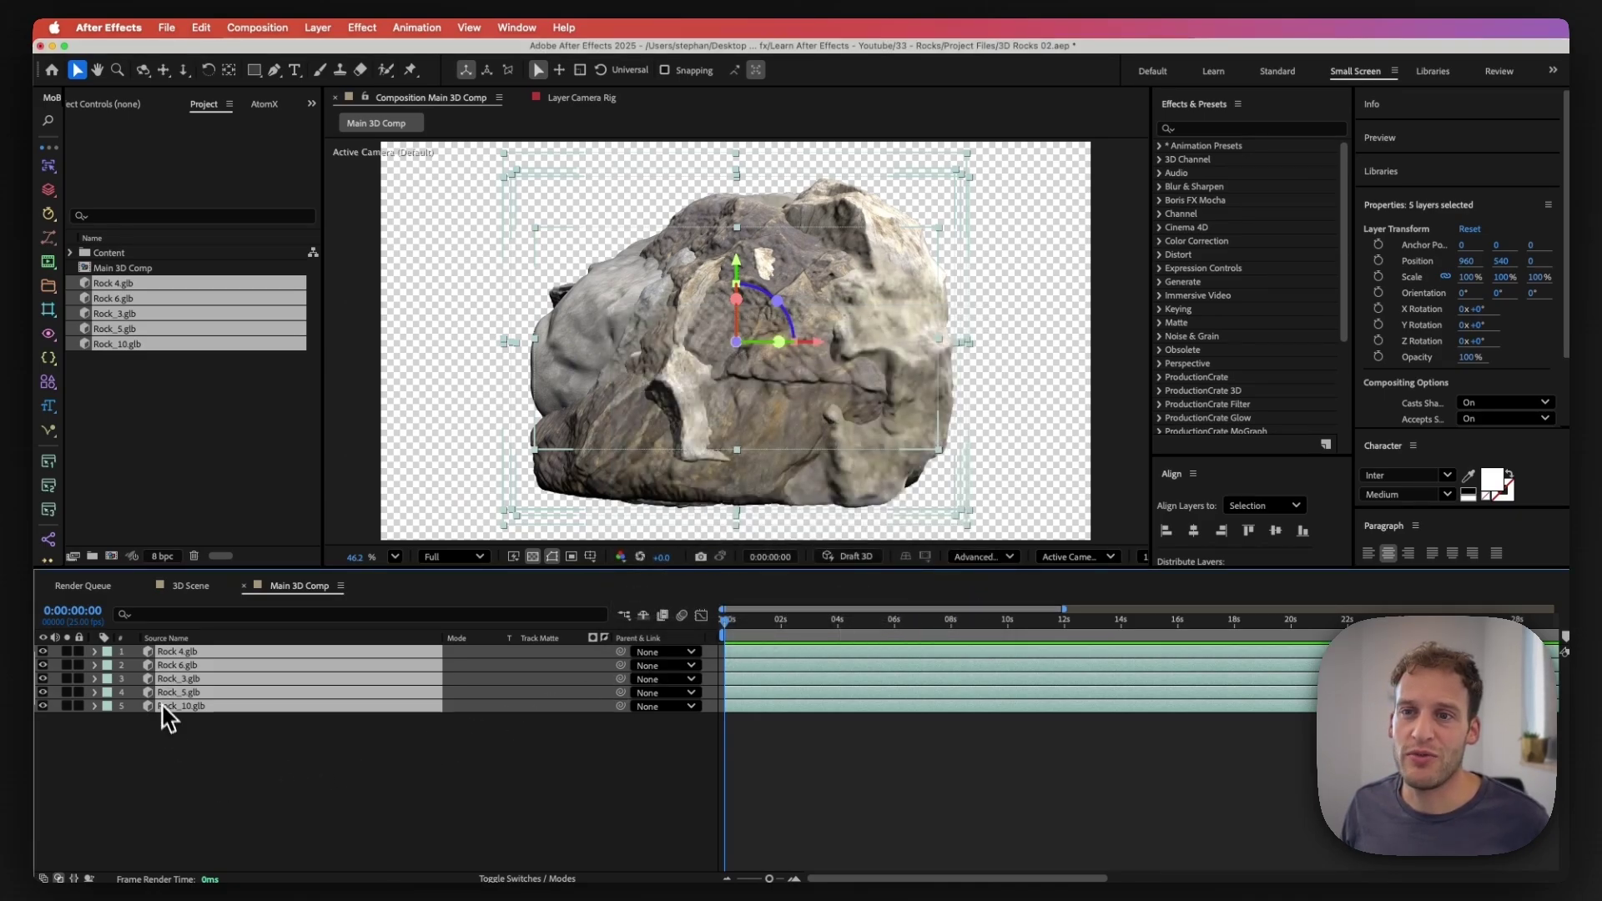
Step: With only Rock 4 visible, move it back to about -398.5, -5.6, 4354 and tilt its X orientation to about 37.8°
left_click(210, 738)
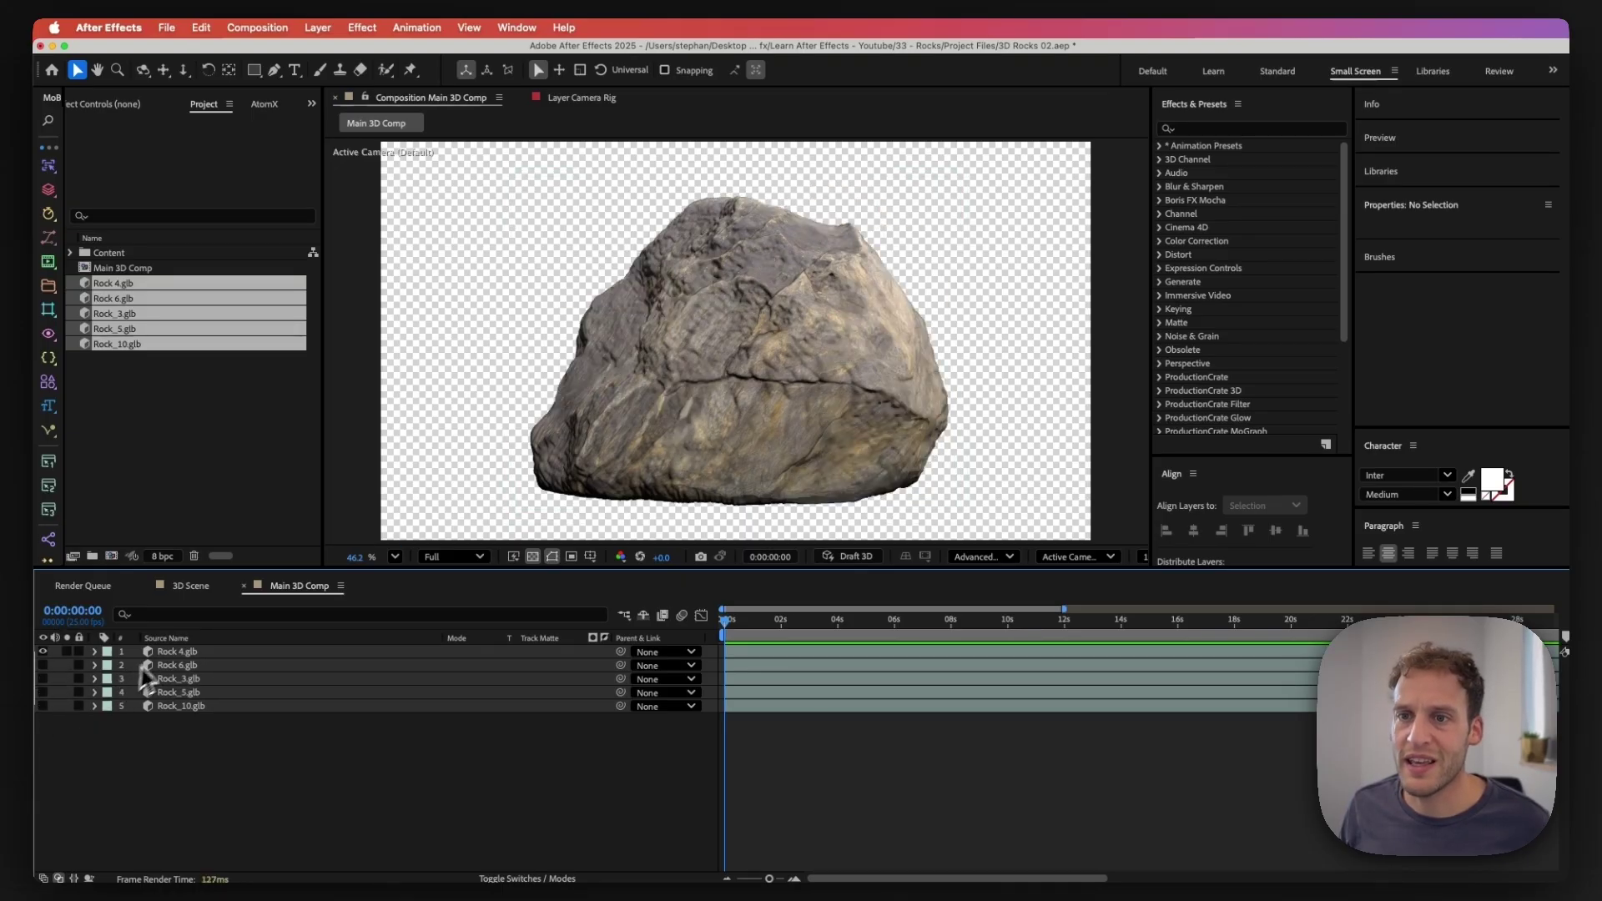
left_click(170, 655)
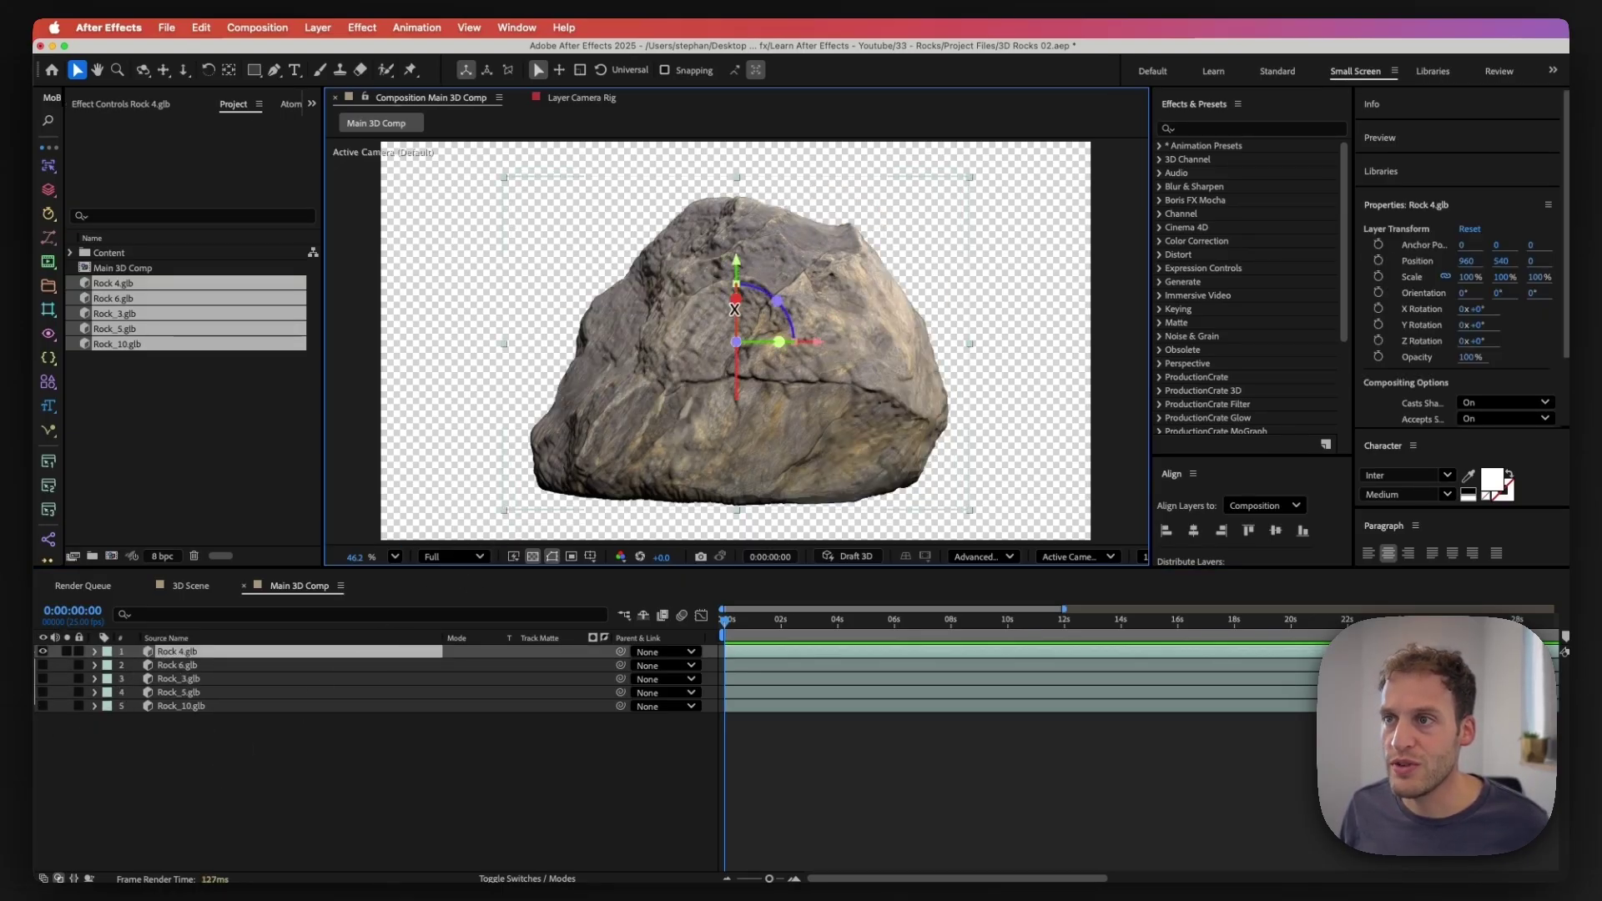
mouse_move(711, 326)
left_mouse_down()
mouse_move(732, 357)
mouse_move(720, 315)
left_mouse_up()
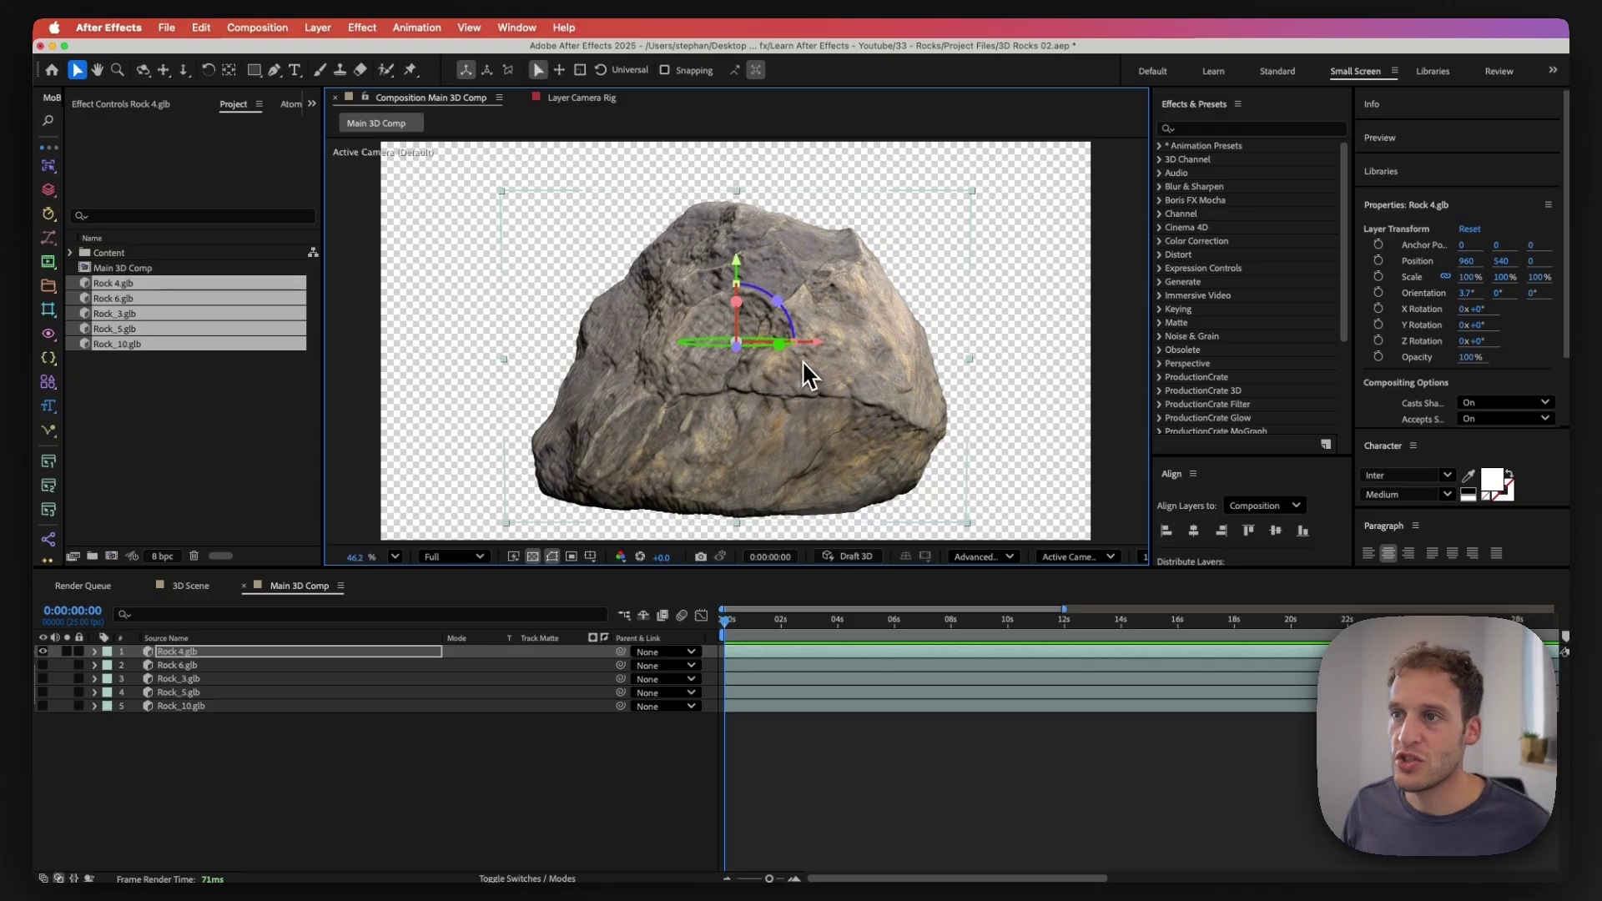
left_click_drag(734, 348, 625, 313)
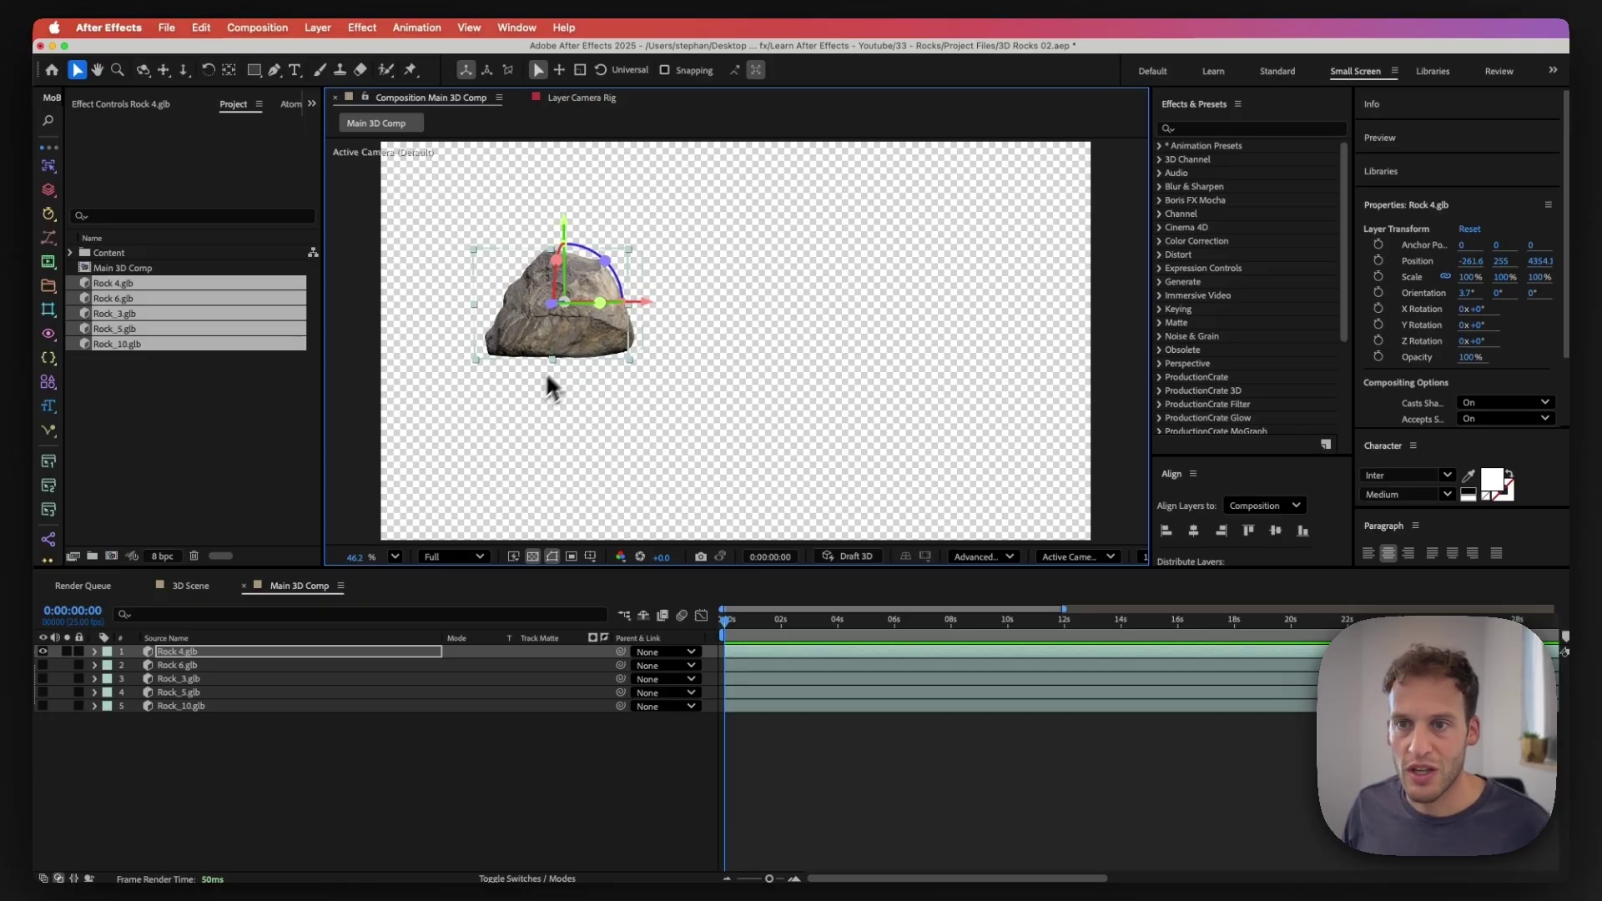
mouse_move(554, 271)
left_mouse_down()
mouse_move(546, 300)
mouse_move(551, 262)
left_mouse_up()
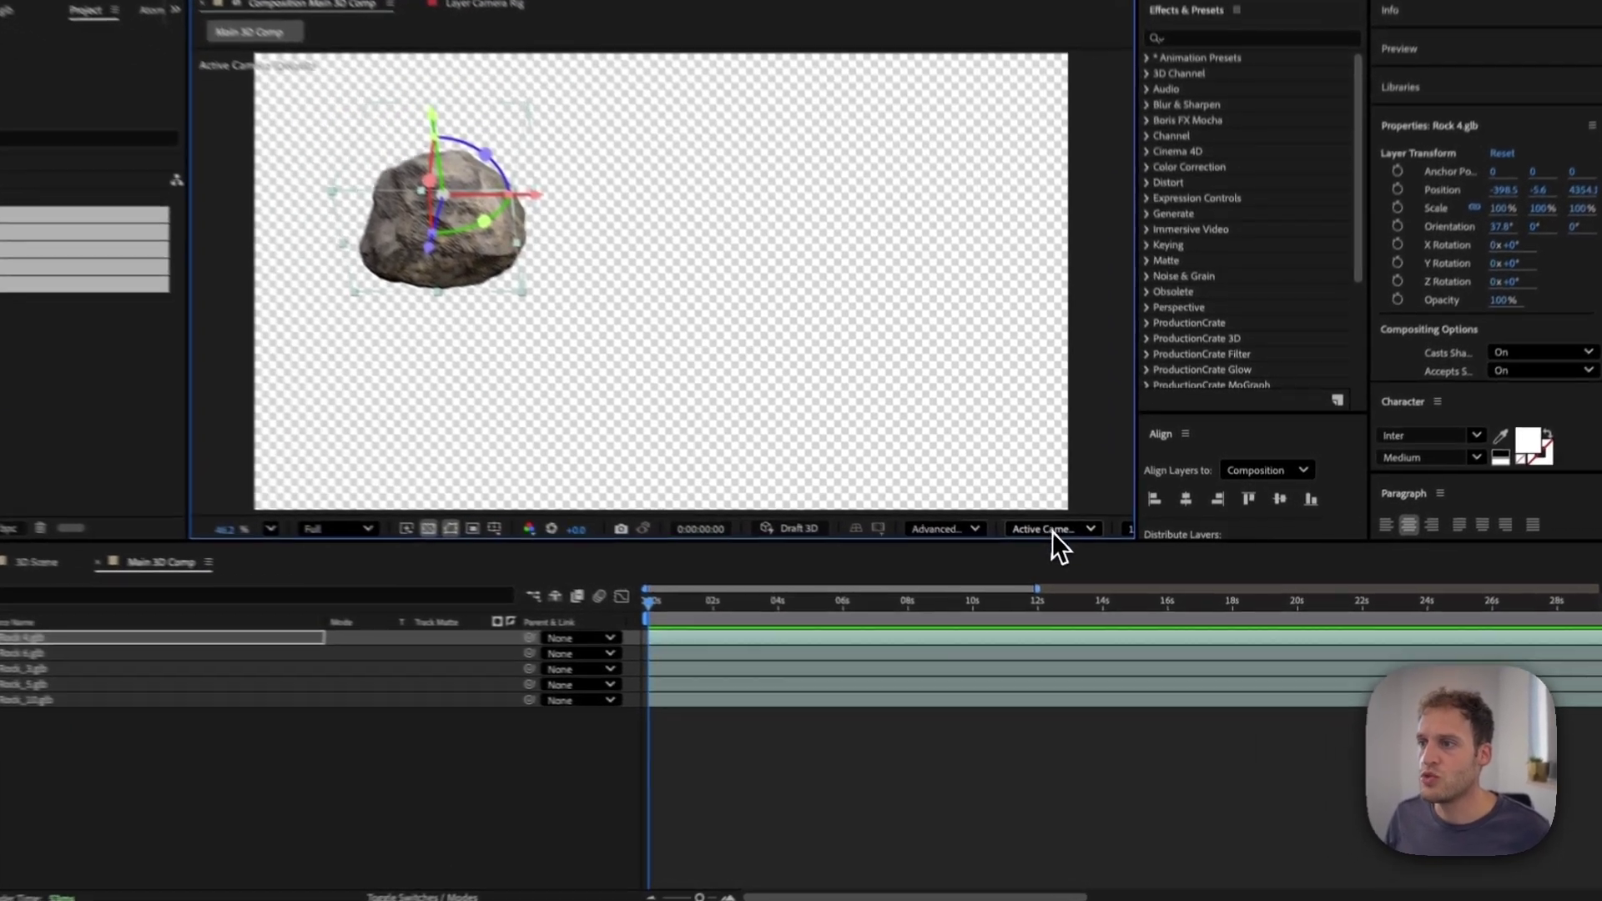
Step: Switch the composition to the Top view and make all five rock layers visible
left_click(1055, 557)
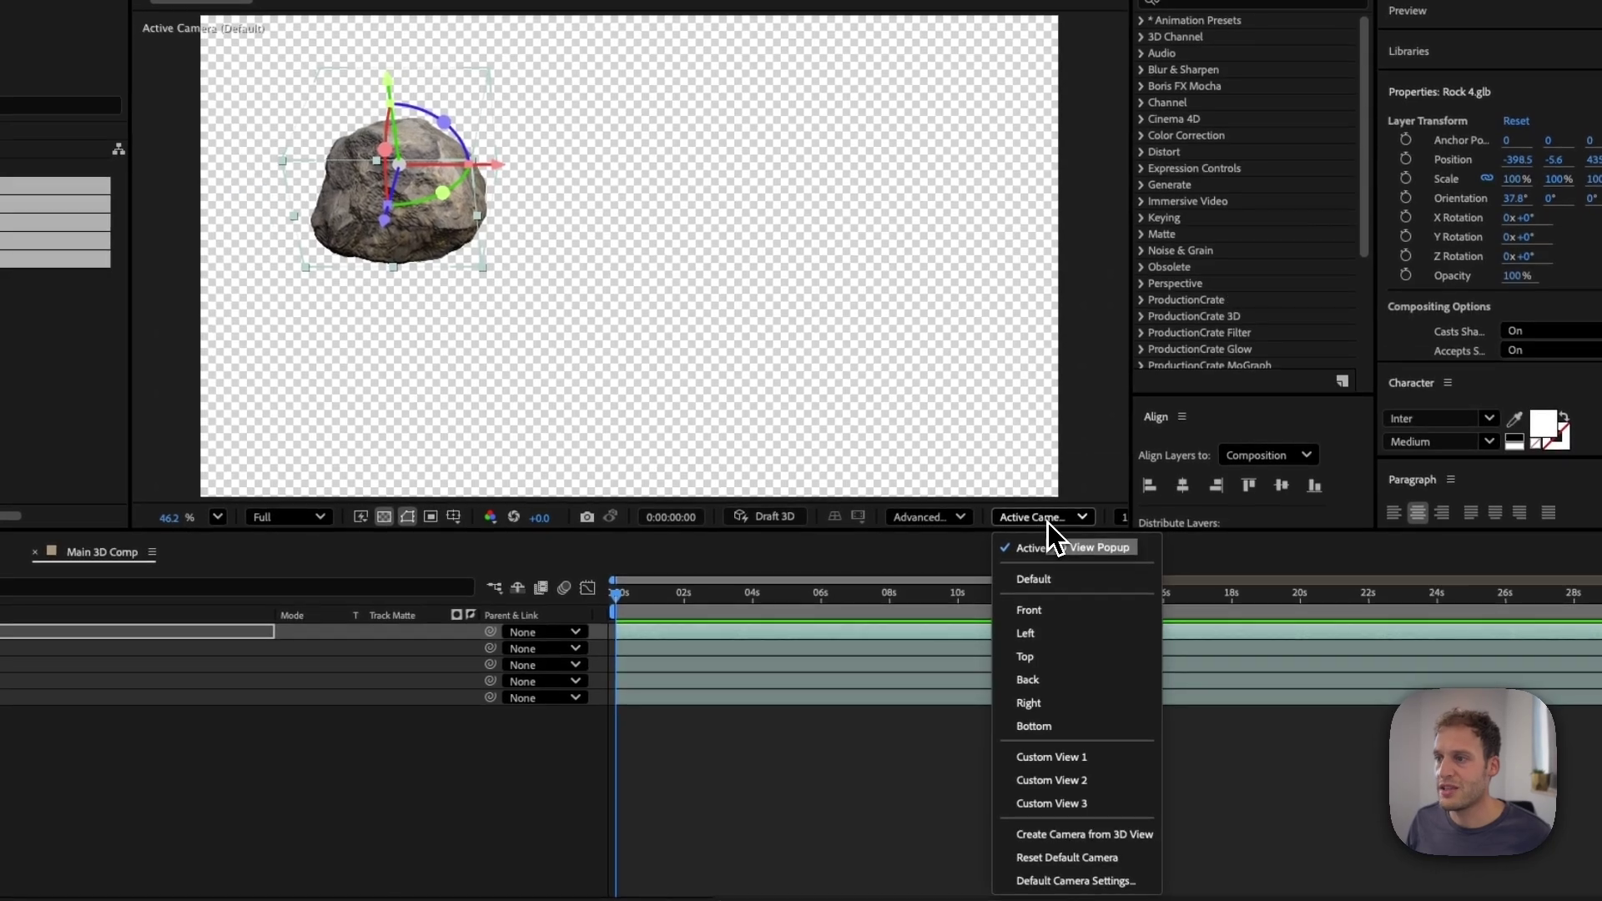
left_click(1025, 656)
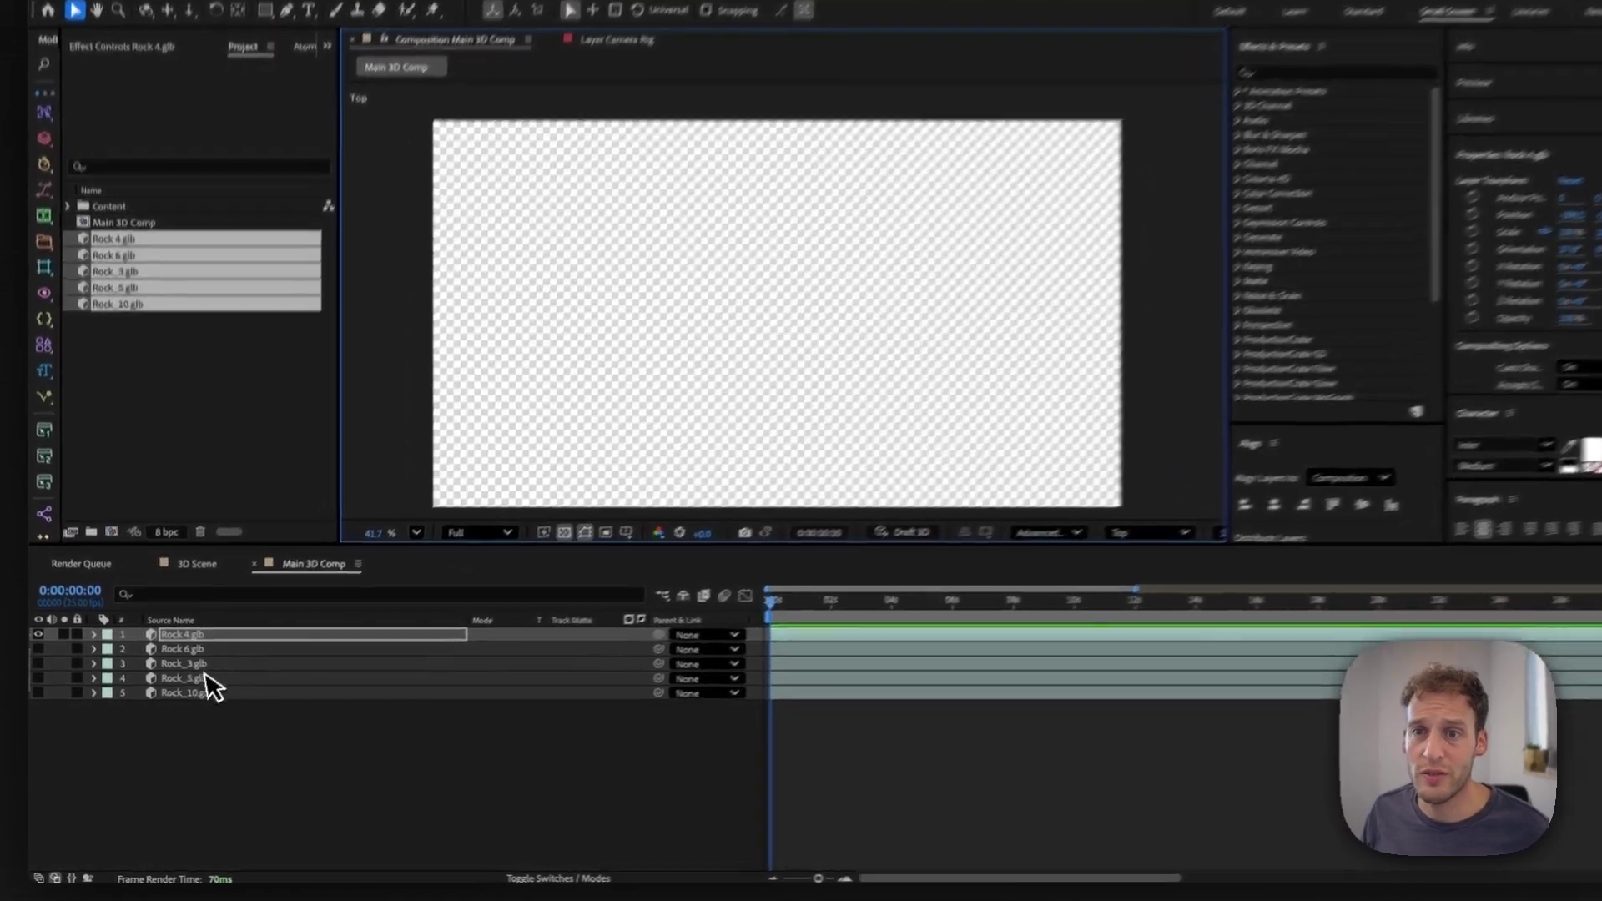
left_click_drag(39, 665, 35, 701)
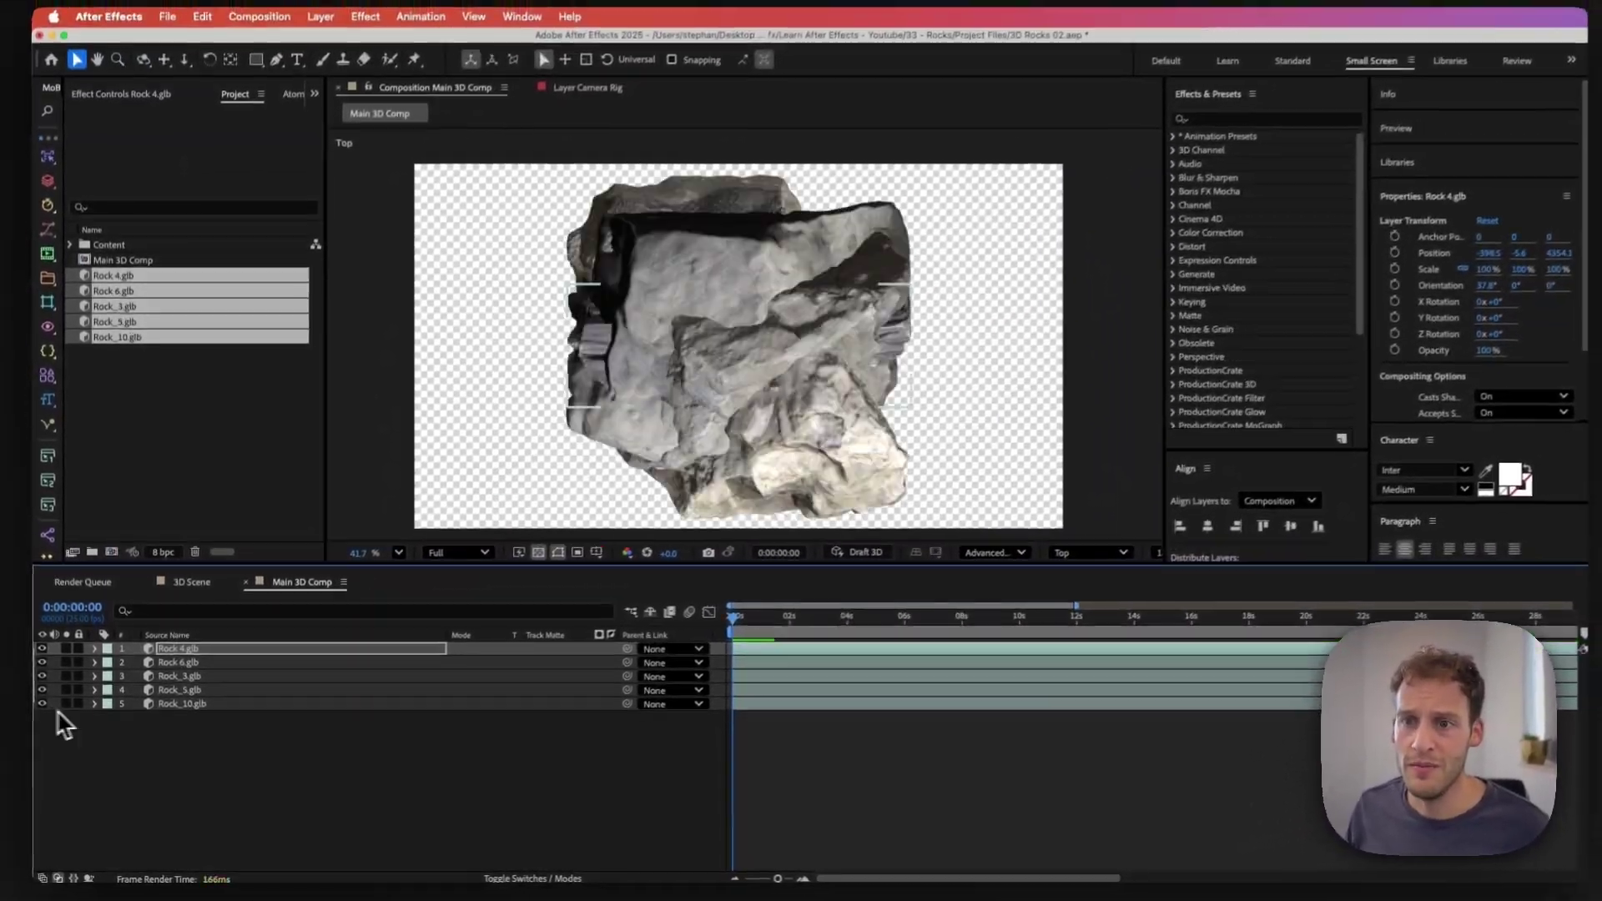
scroll(667, 401, "down", 3)
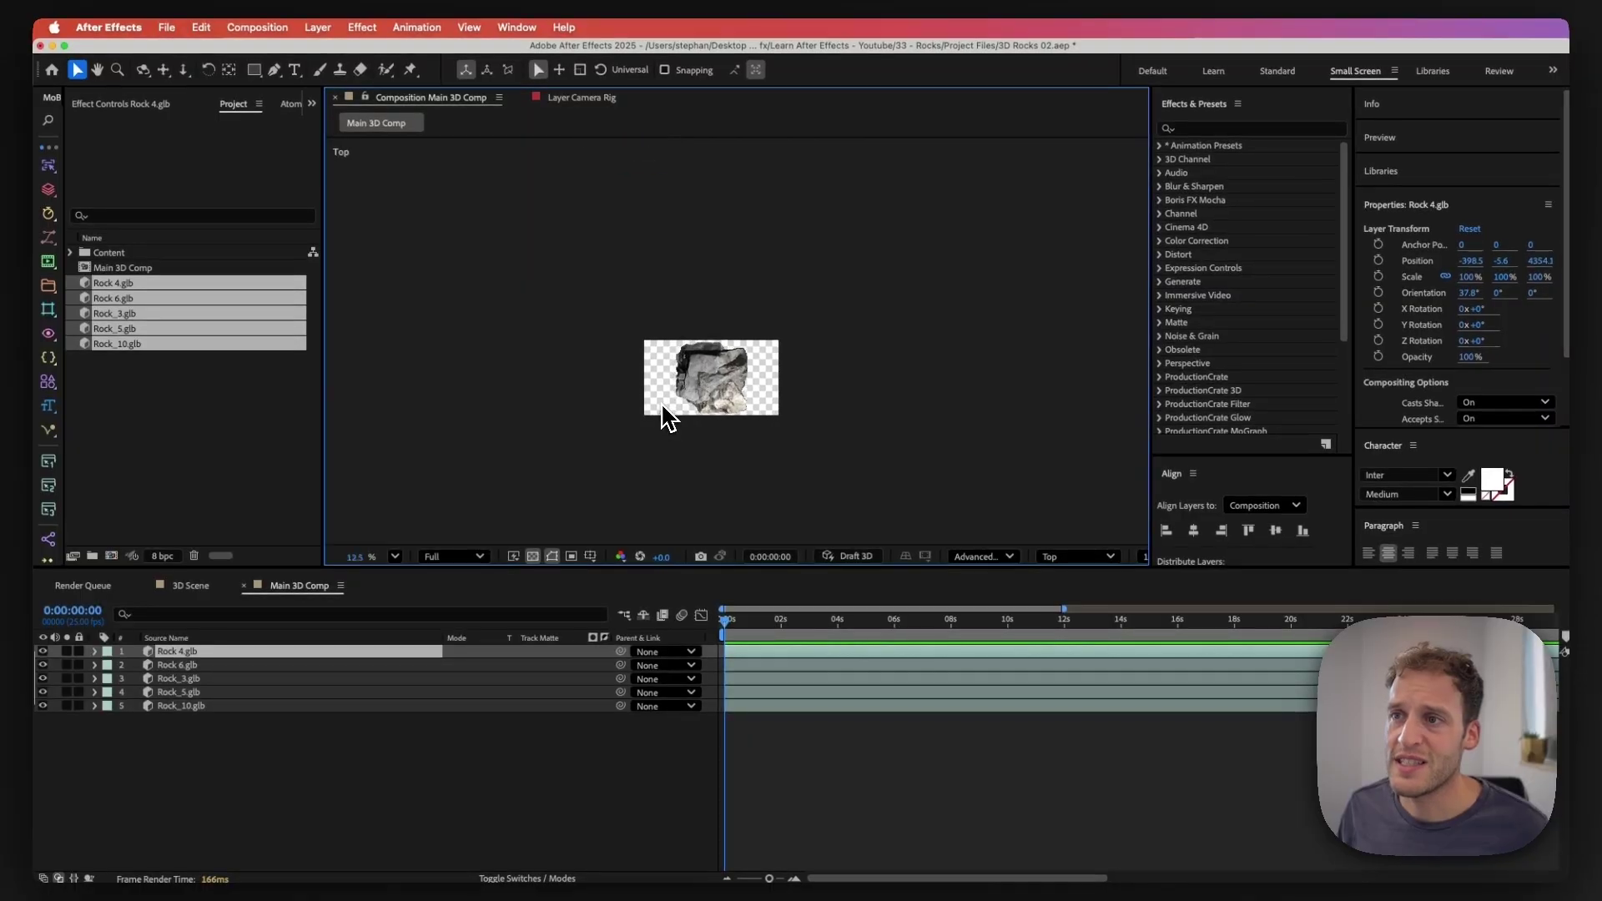
scroll(709, 359, "down", 2)
Step: Spread the rocks apart in depth: Rock 6 front right, Rock_5 far left, Rock_3 back right and Rock_10 in front, right of centre
left_click(743, 359)
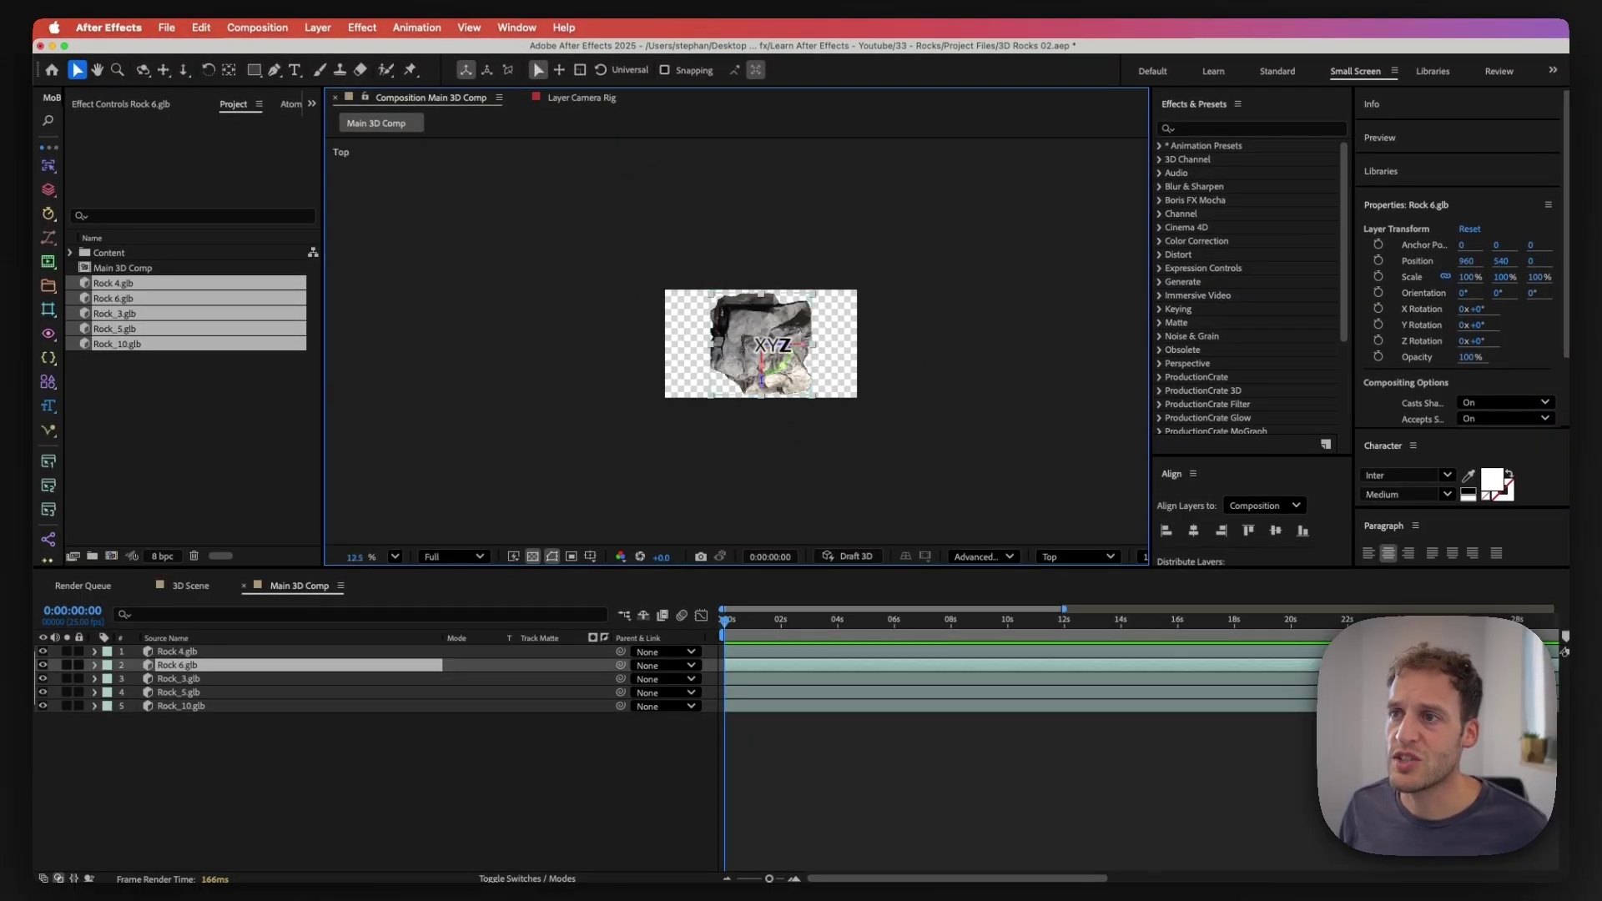
left_click_drag(771, 344, 1106, 486)
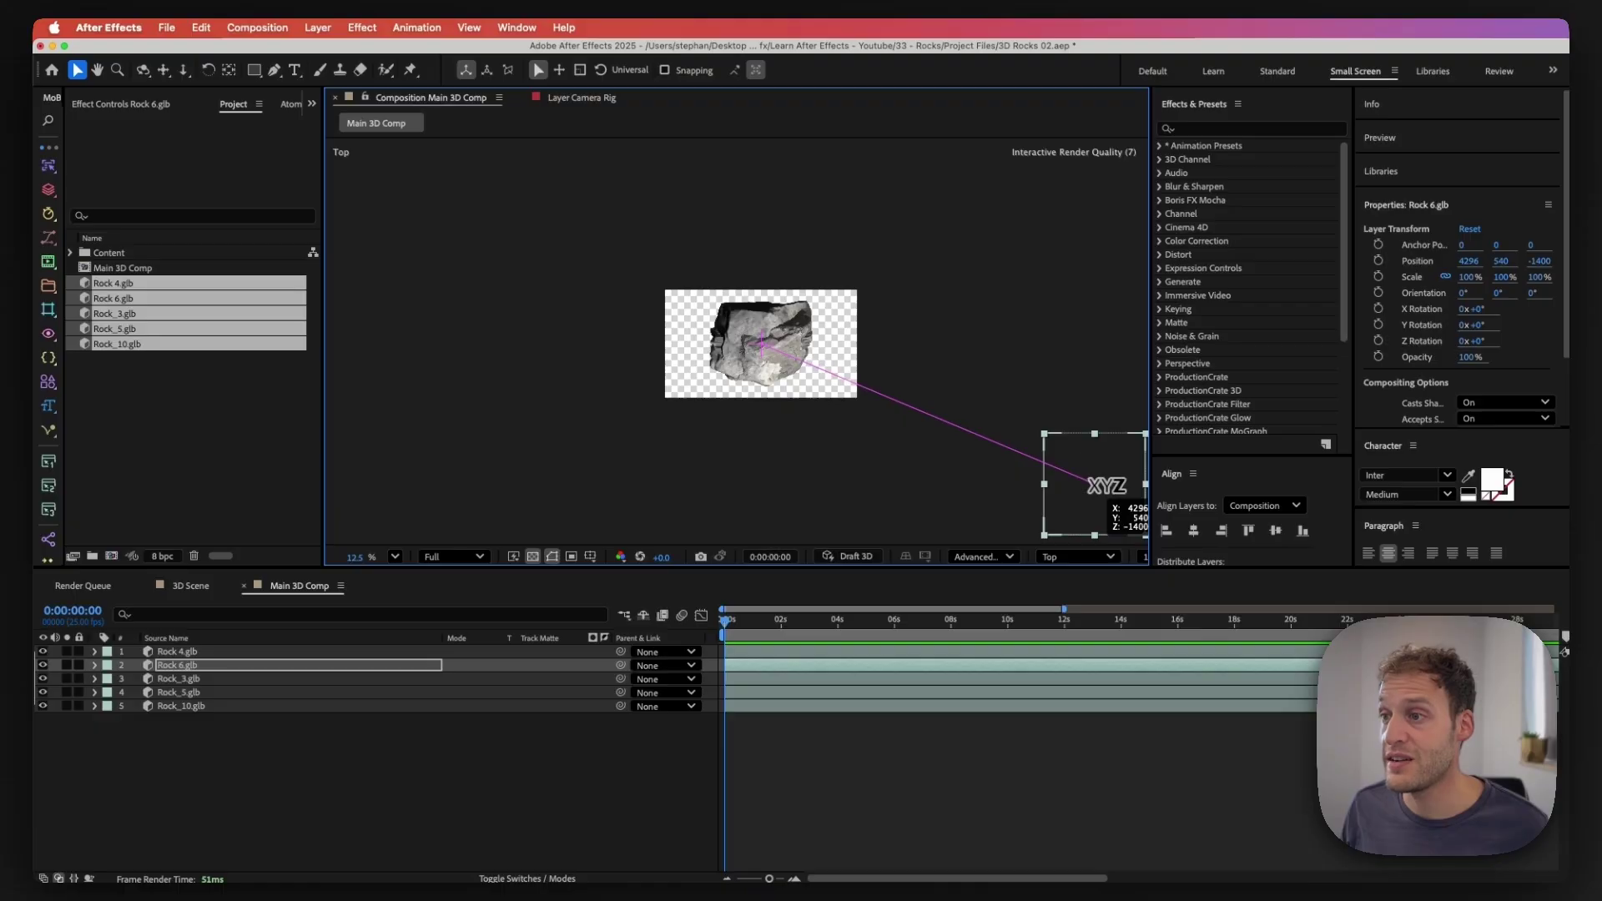
left_click(784, 334)
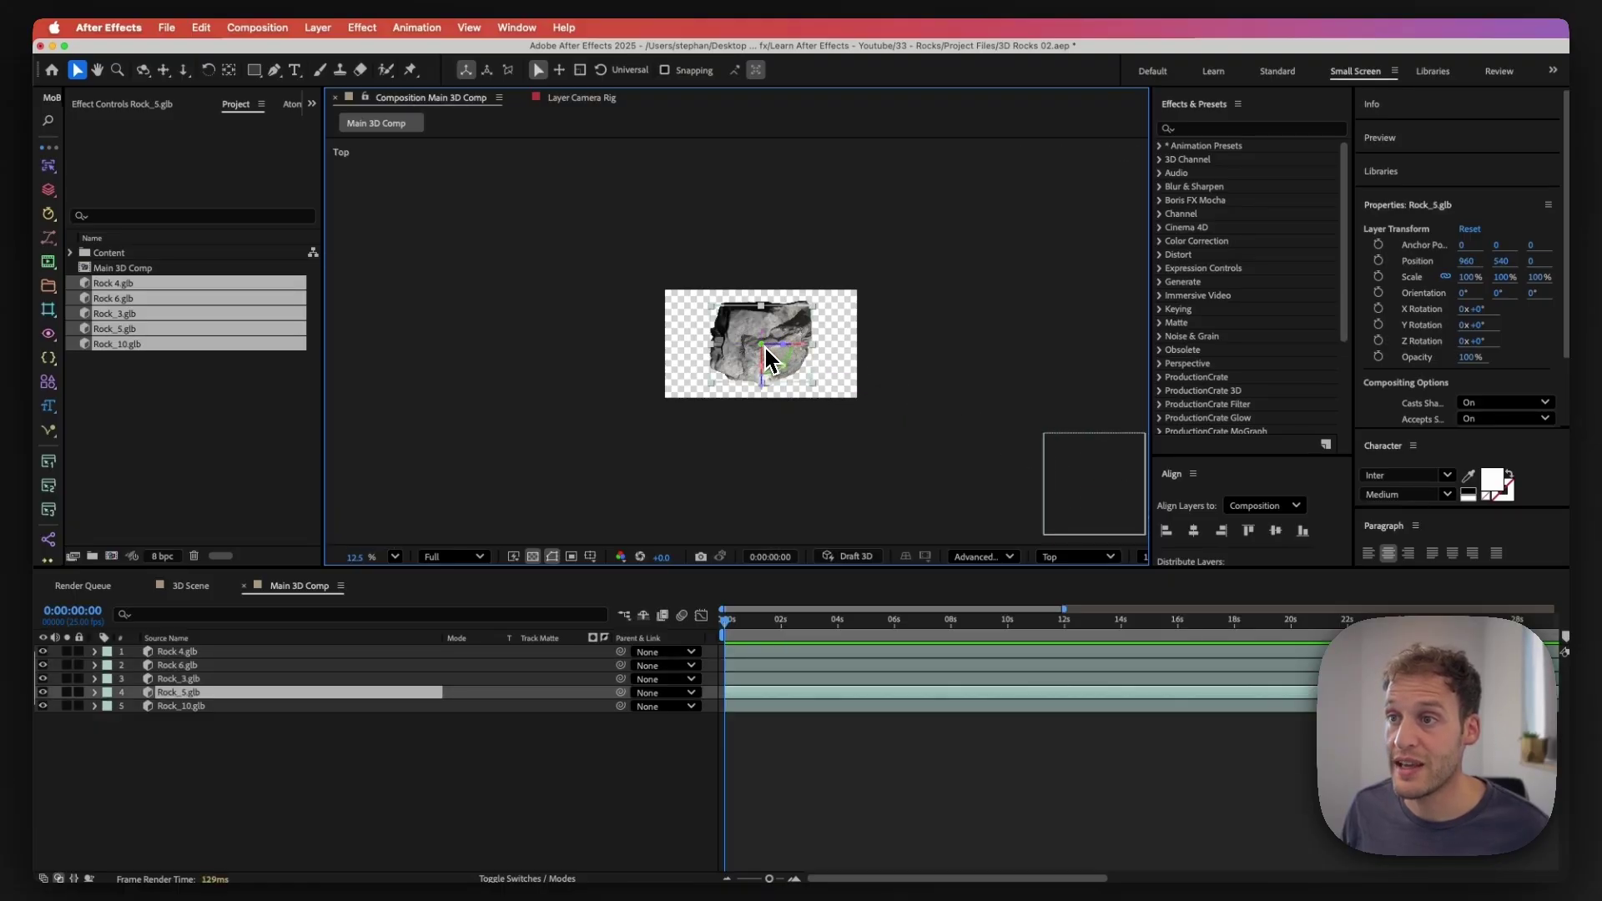
left_click(756, 354)
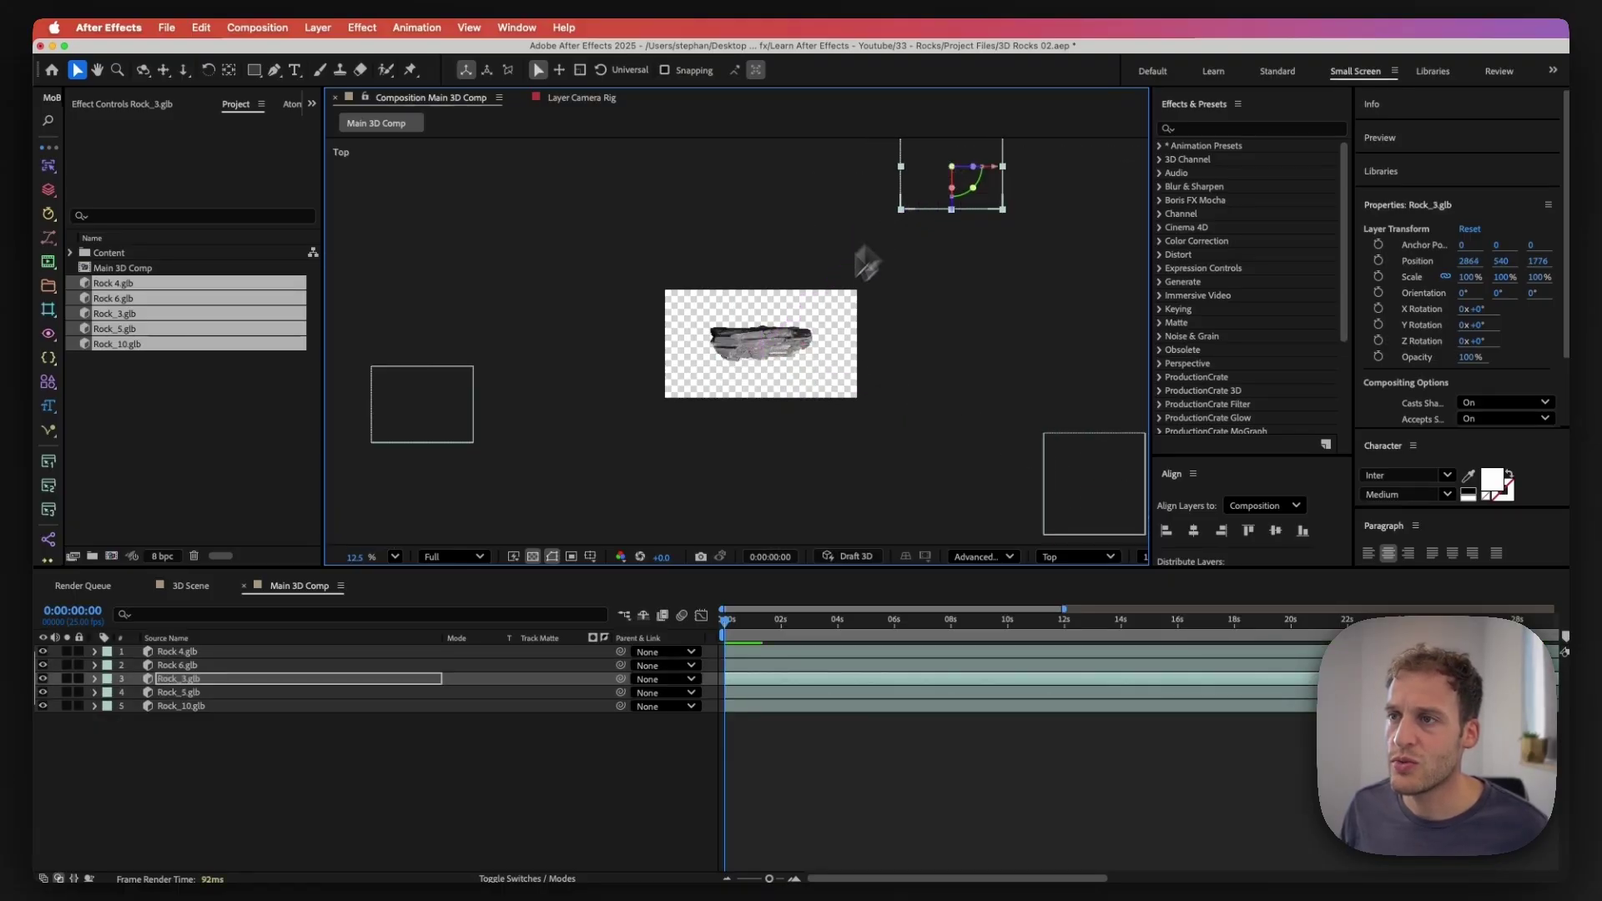
left_click(778, 342)
left_click_drag(771, 346, 926, 440)
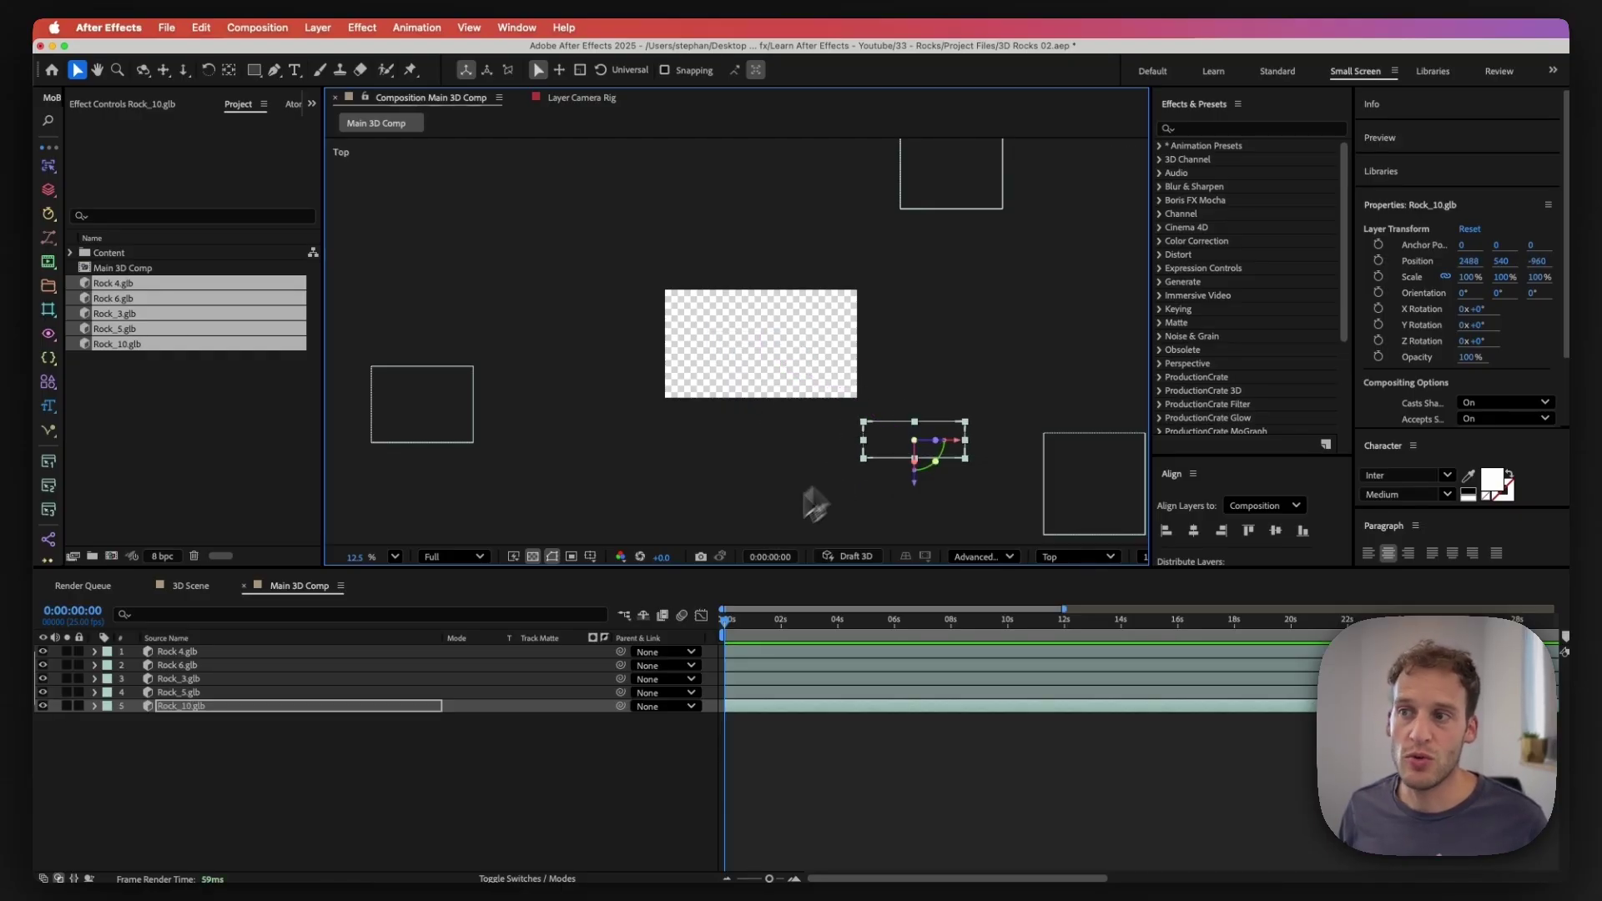
Step: Return to the Active Camera view, dolly the camera back to frame the rocks, and fit the composition in the viewer
left_click(1053, 557)
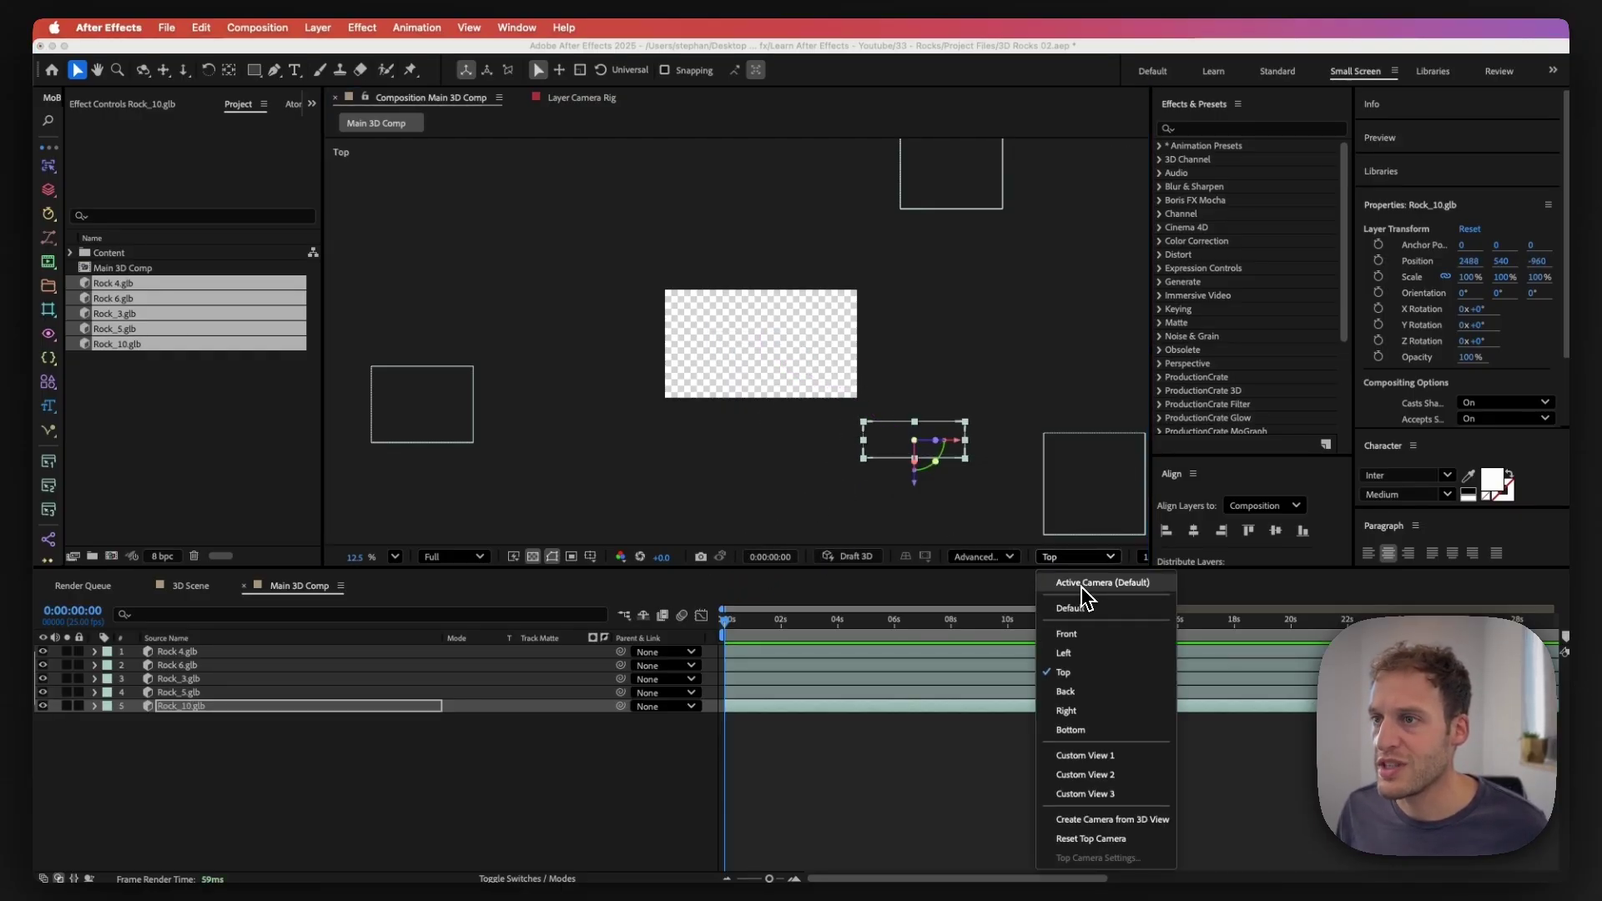
left_click(1084, 584)
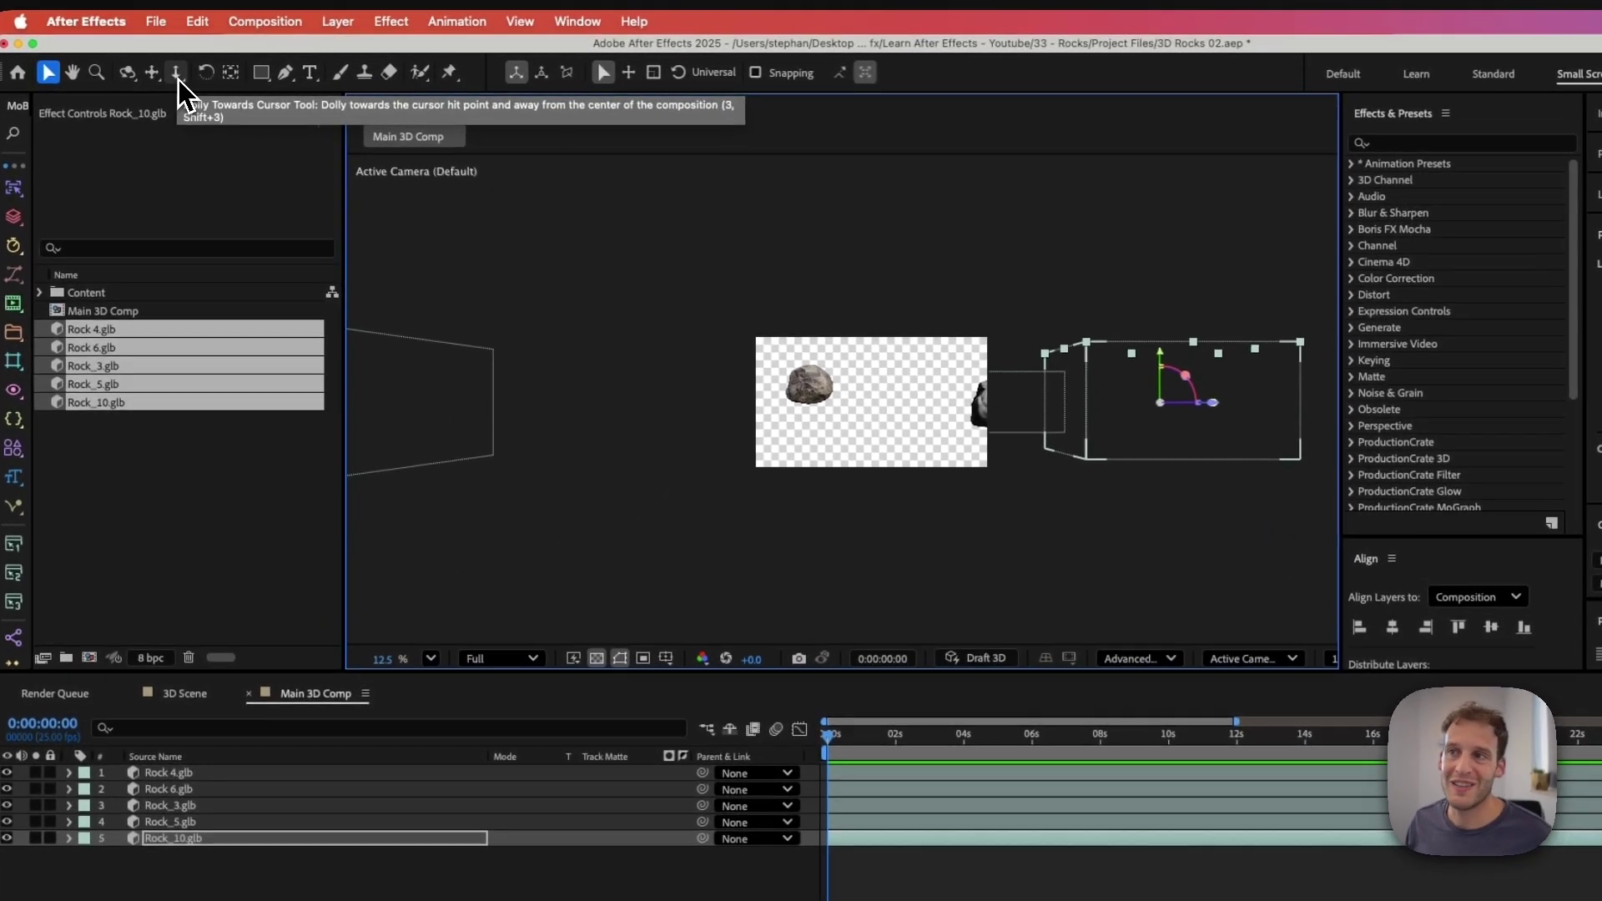
left_click(179, 81)
left_click_drag(910, 413, 533, 479)
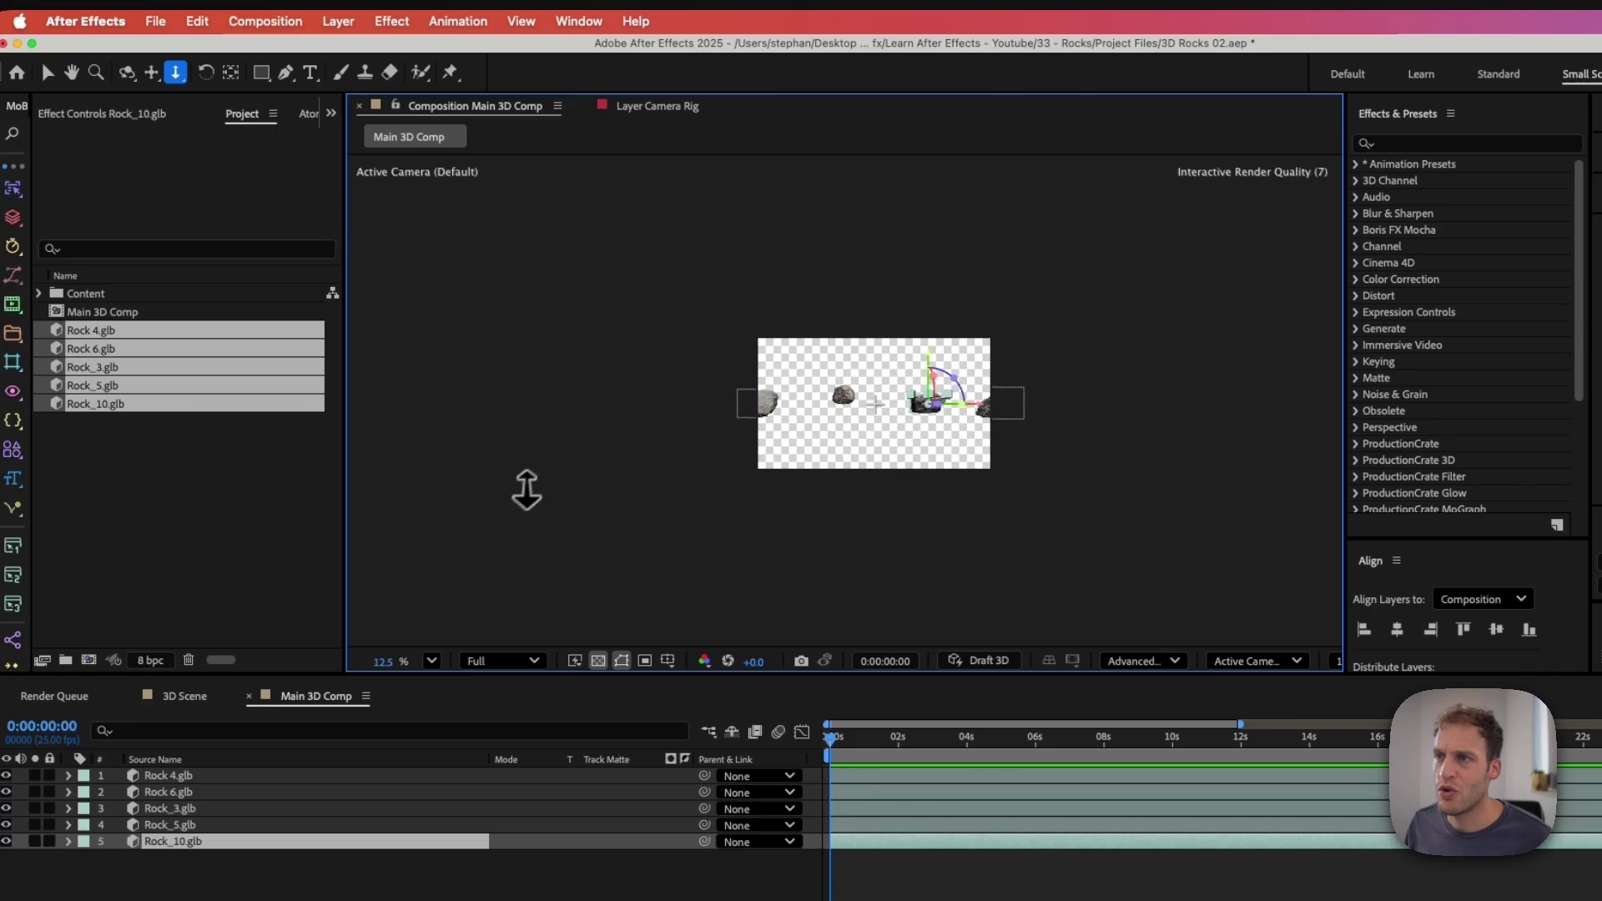
left_click(431, 661)
left_click(496, 802)
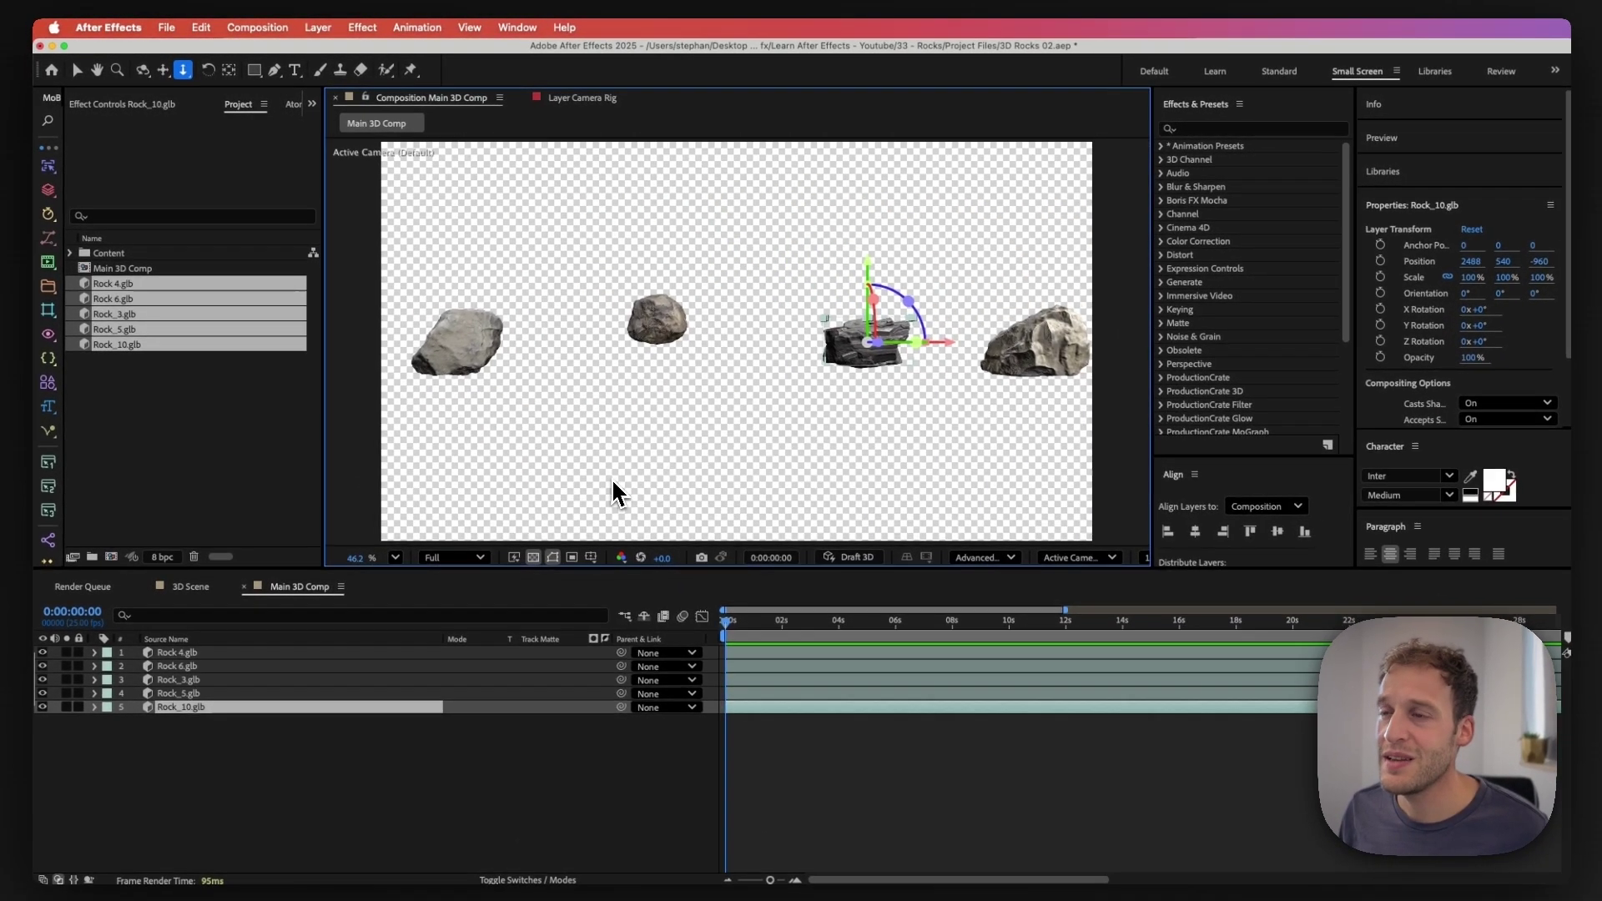
Step: Raise Rock 4 toward the upper middle of the frame and bring it forward, to about -696.7, -1413, 3364
left_click(198, 654)
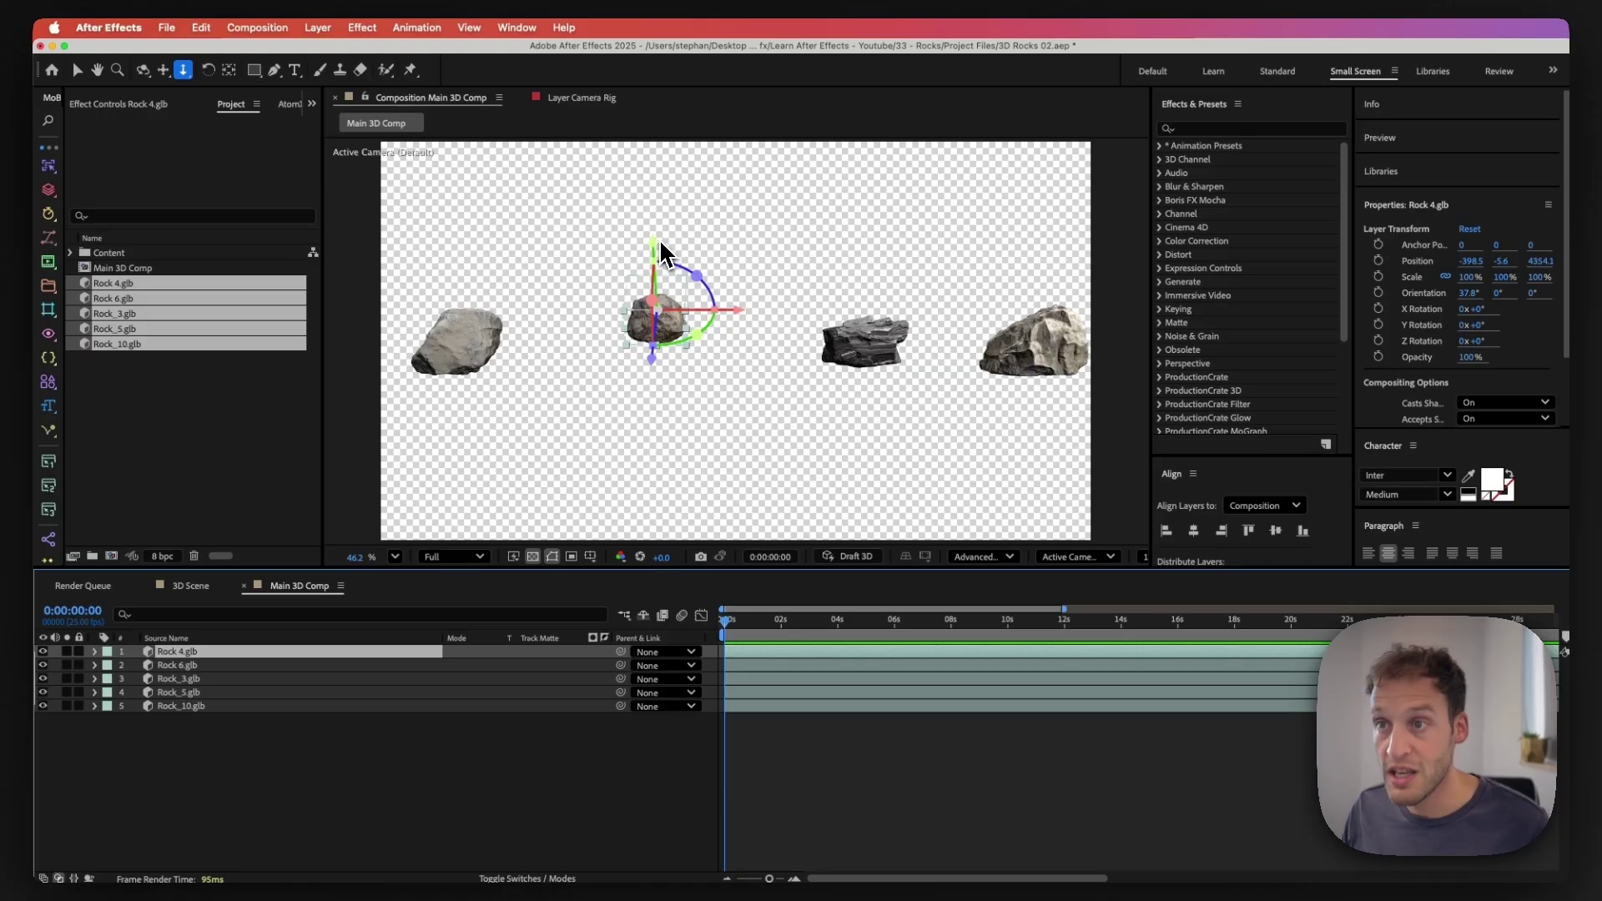
key("v")
left_click_drag(652, 236, 621, 151)
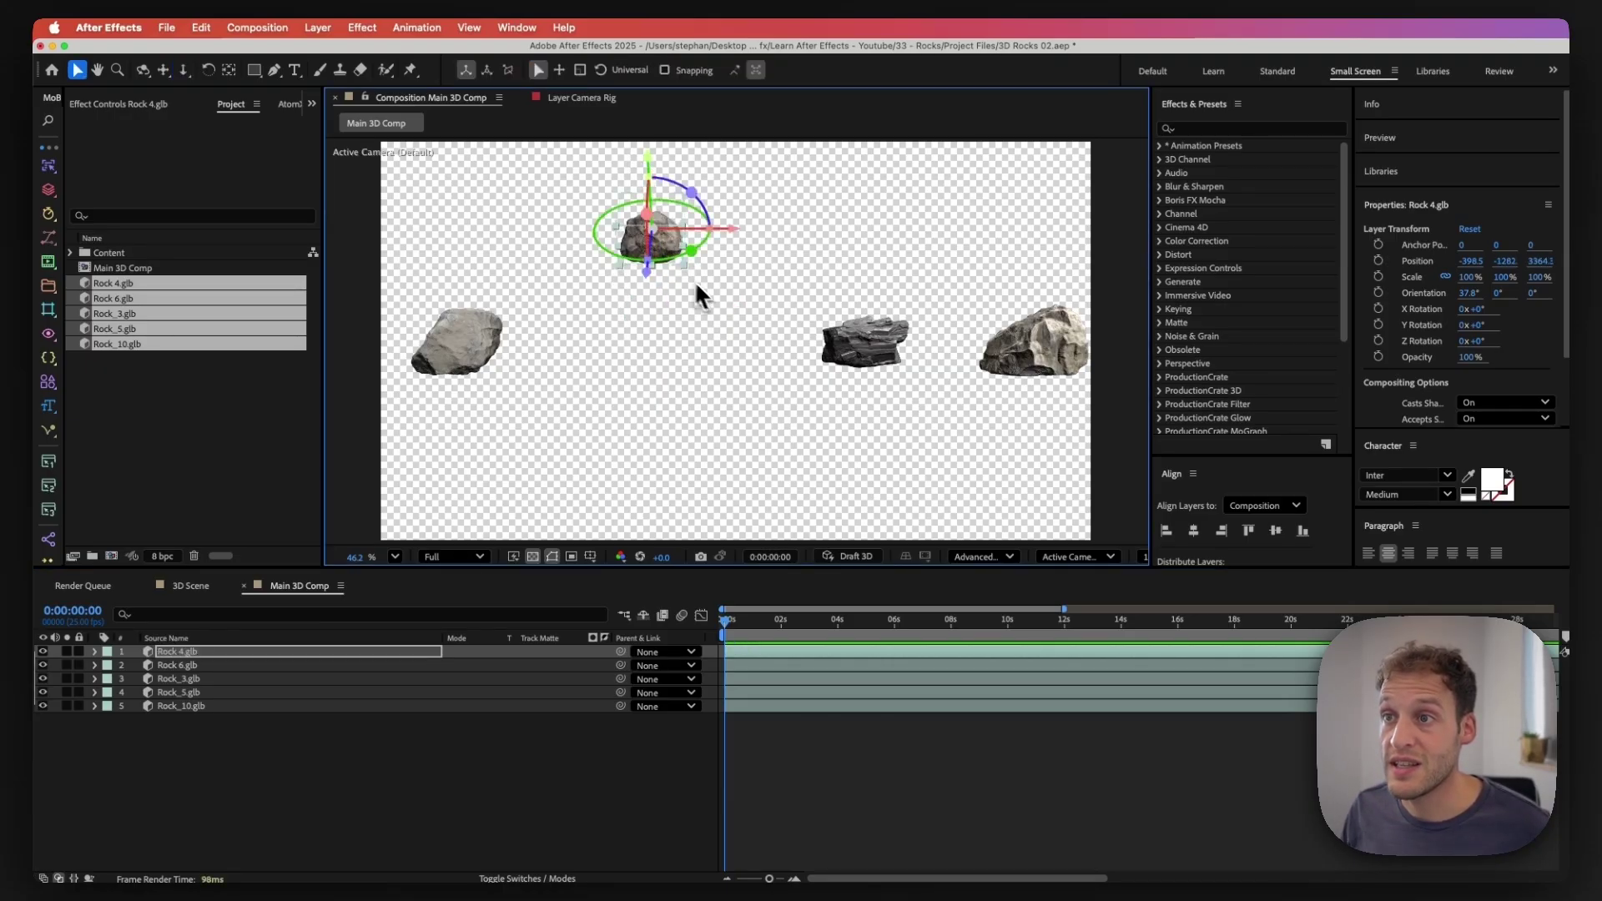
left_click_drag(668, 247, 644, 234)
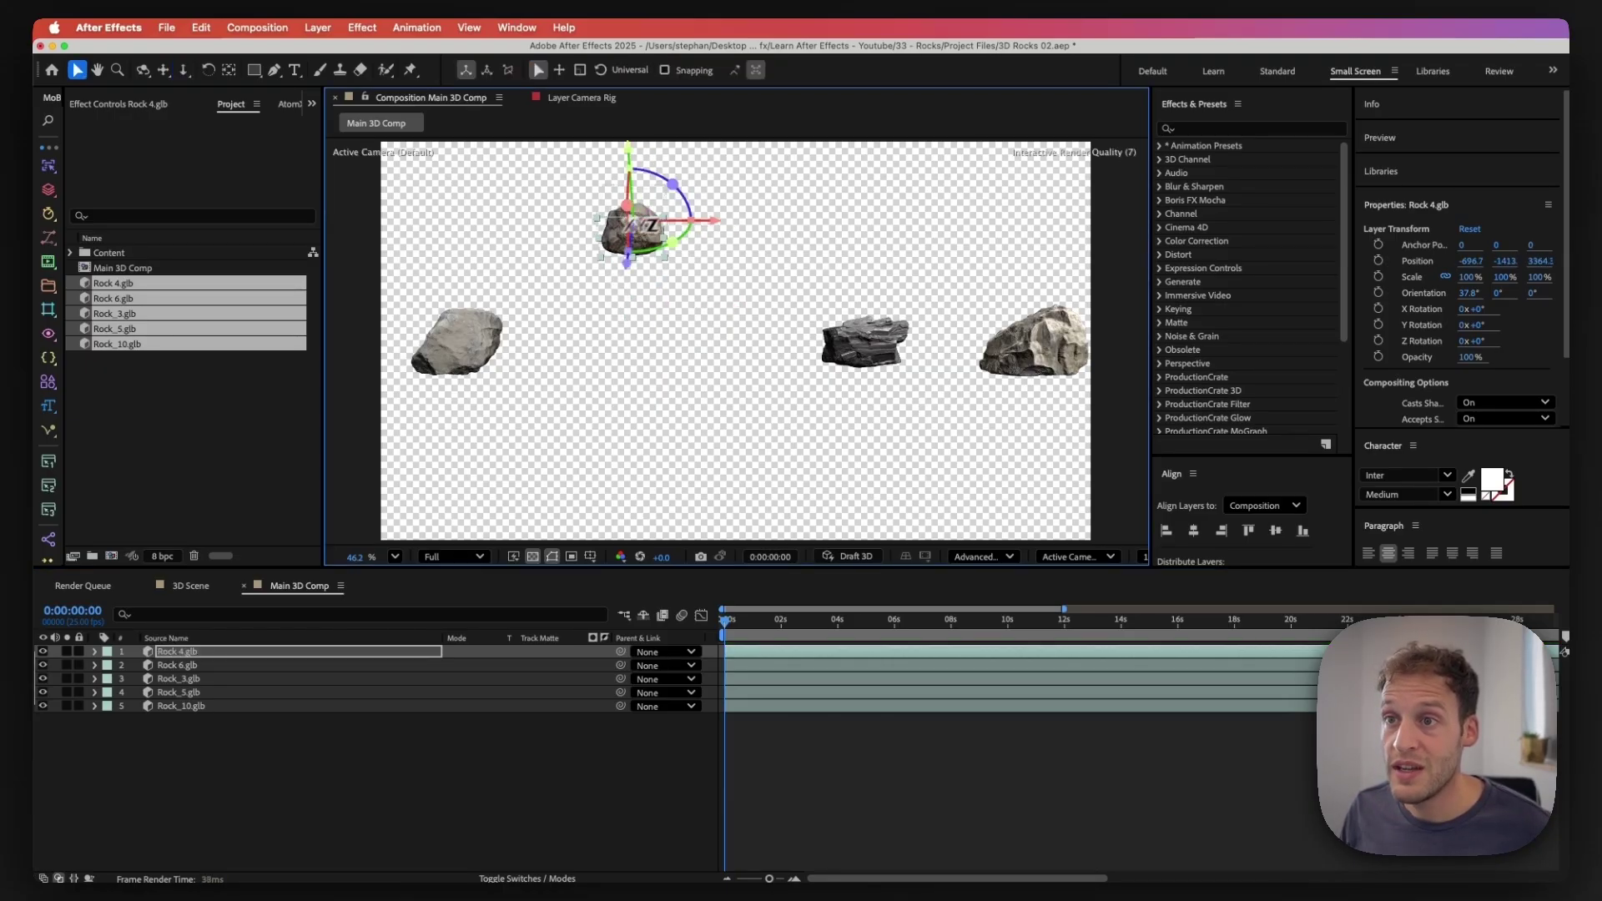
Step: Scatter the other rocks in the frame: Rock_5 lower left, Rock_10 upper right, Rock_3 right of centre and Rock 6 lower right
left_click(492, 351)
left_click_drag(463, 342, 490, 459)
left_click(868, 349)
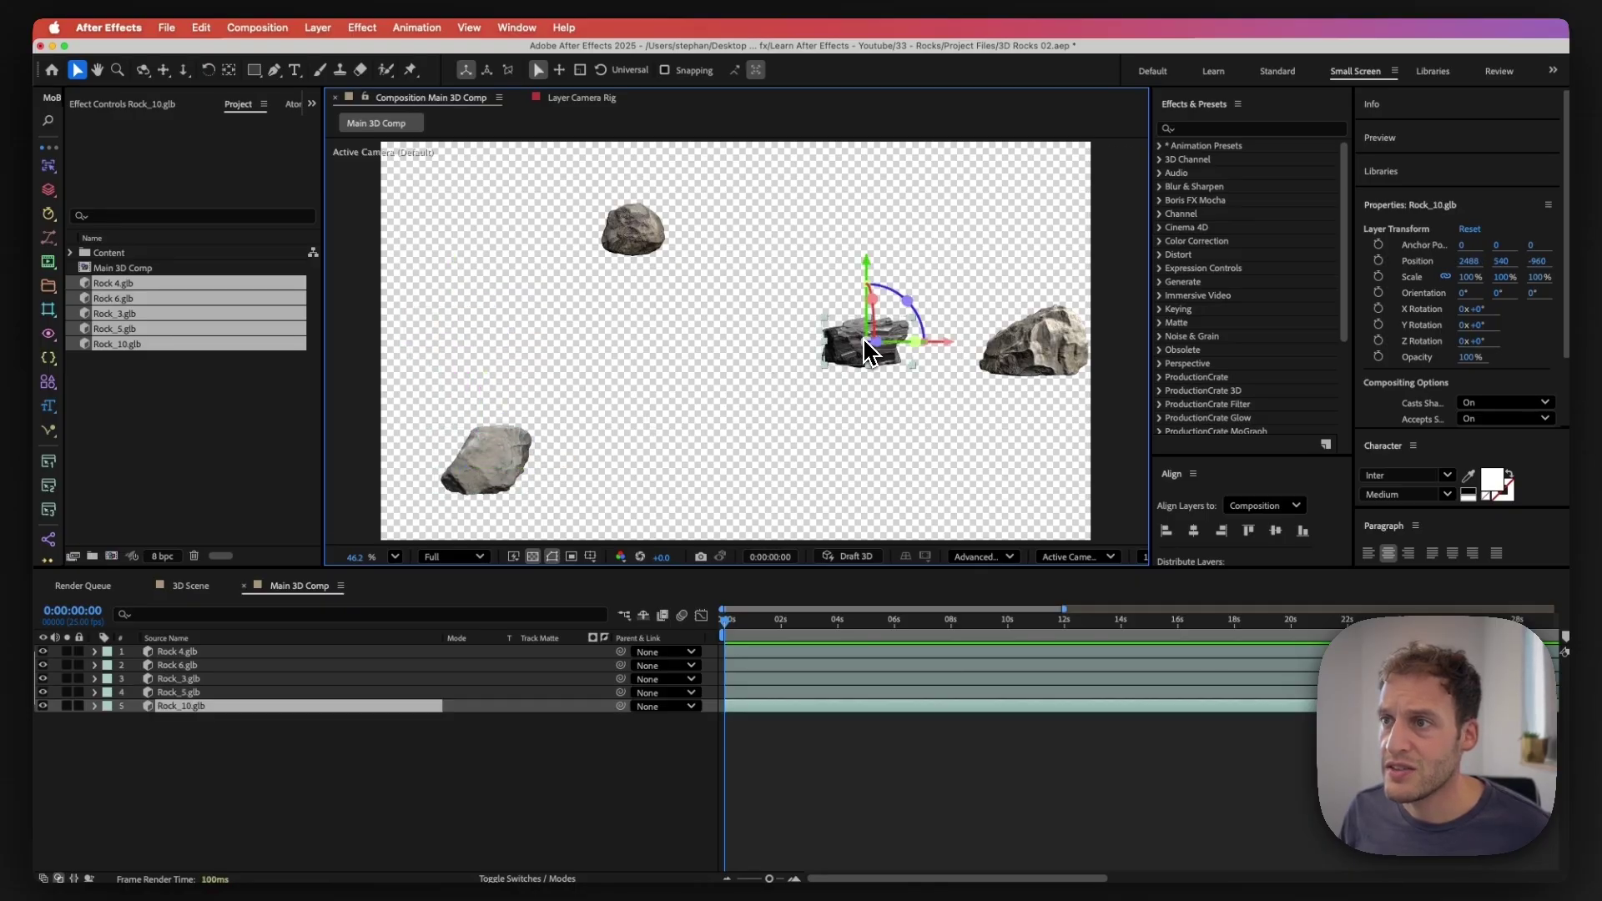
left_click_drag(867, 349, 963, 236)
left_click_drag(883, 352, 842, 346)
left_click(1039, 354)
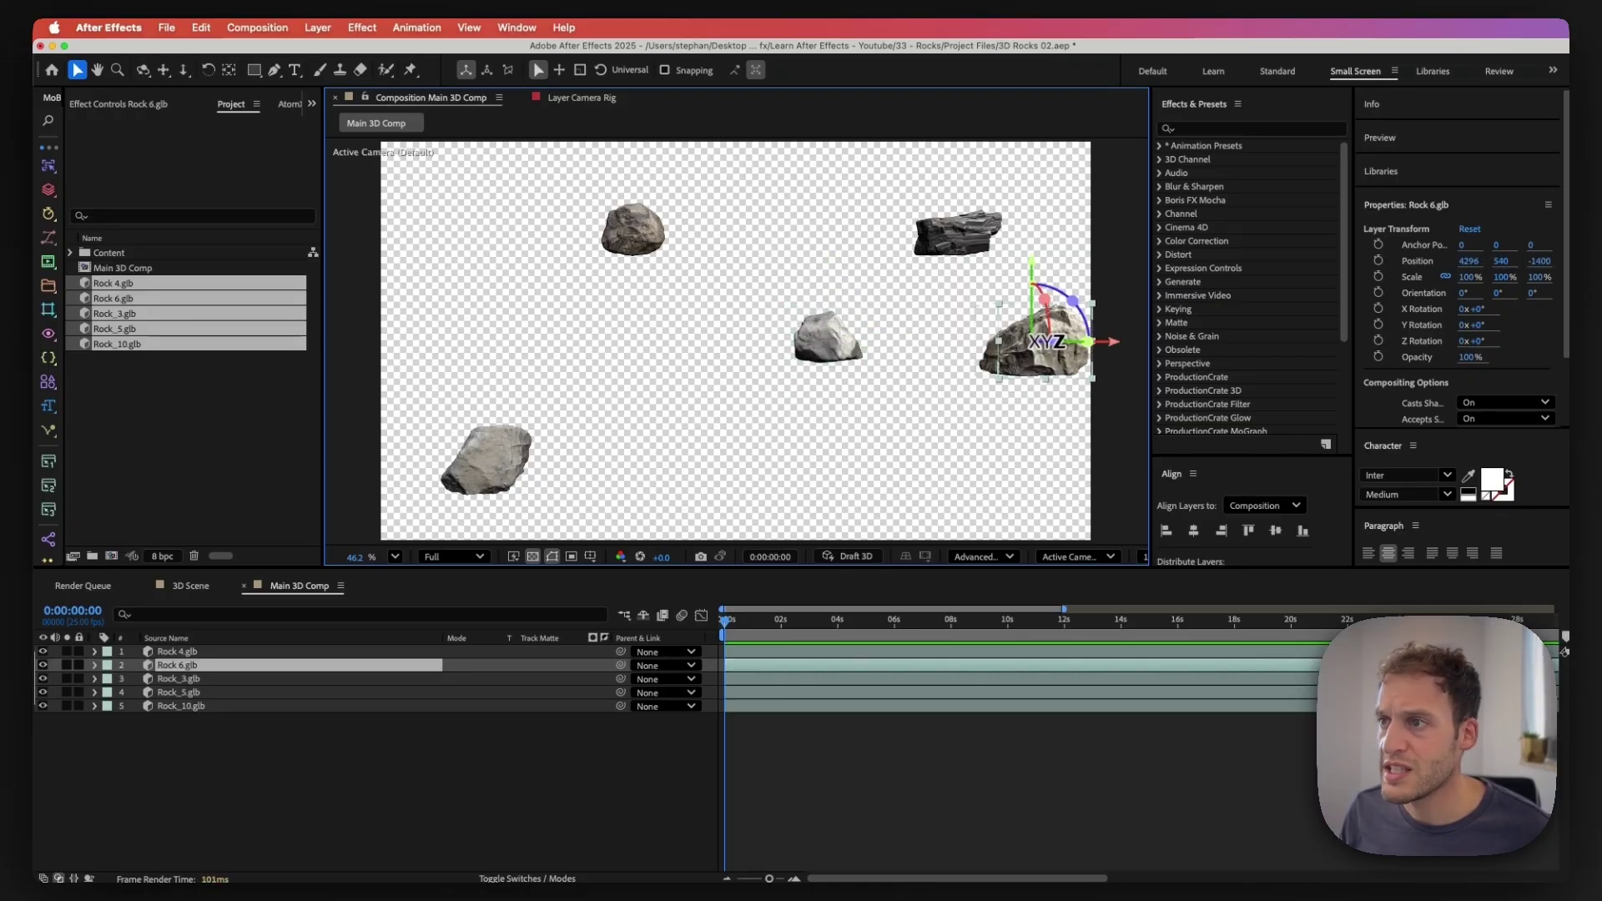
left_click_drag(1039, 355, 957, 469)
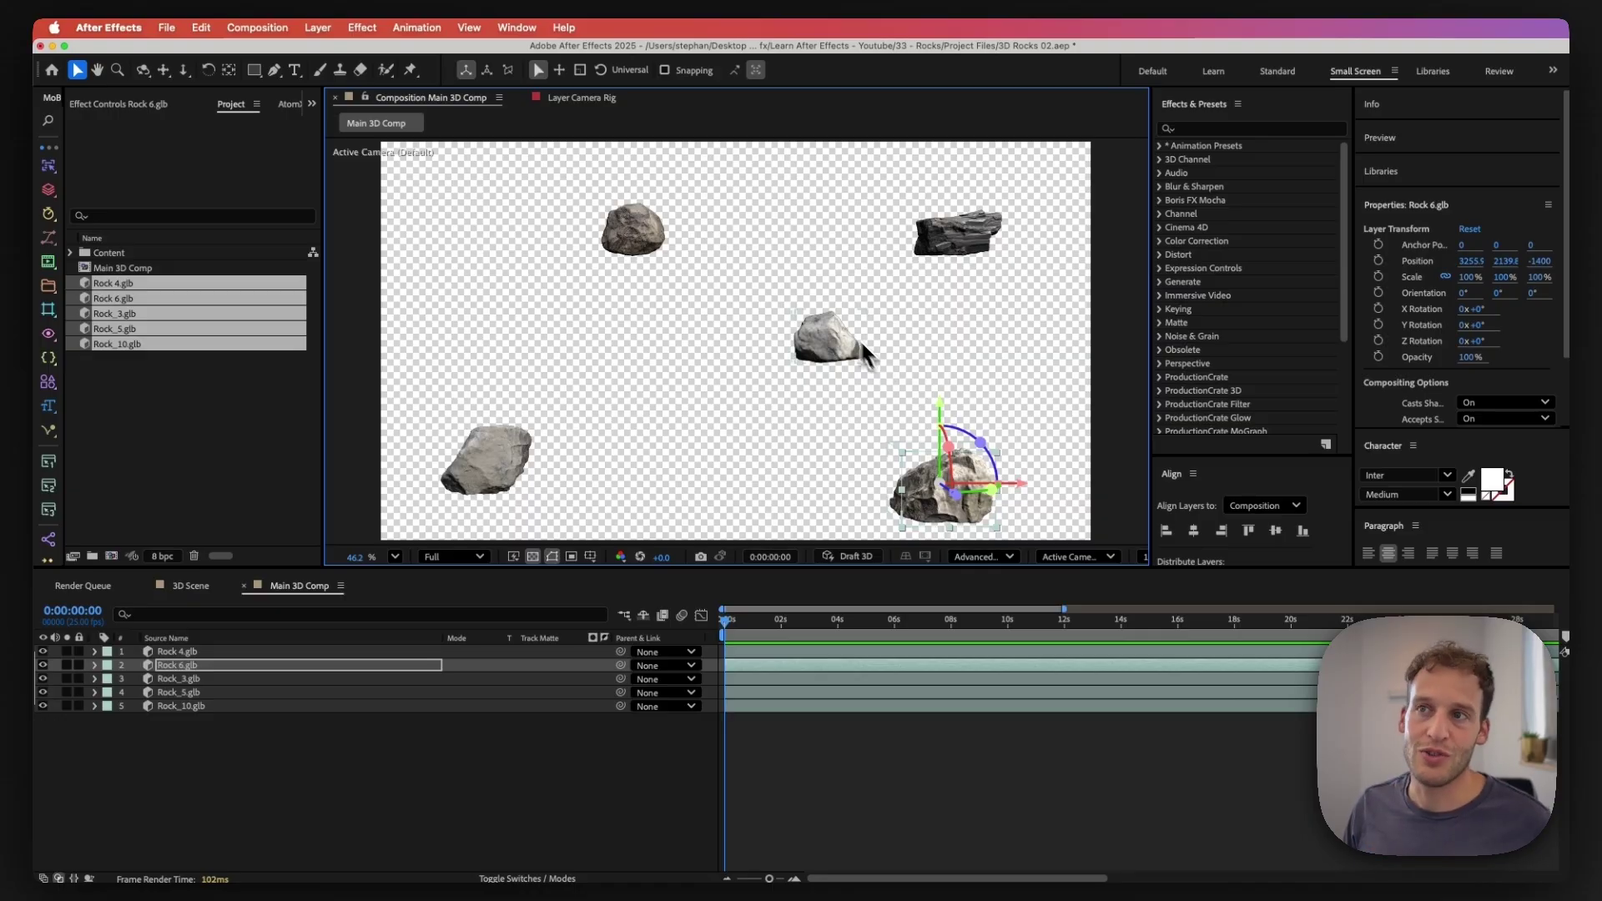
Step: Scale Rock 4 up to 125% and Rock_3 to about 123%
left_click(662, 237)
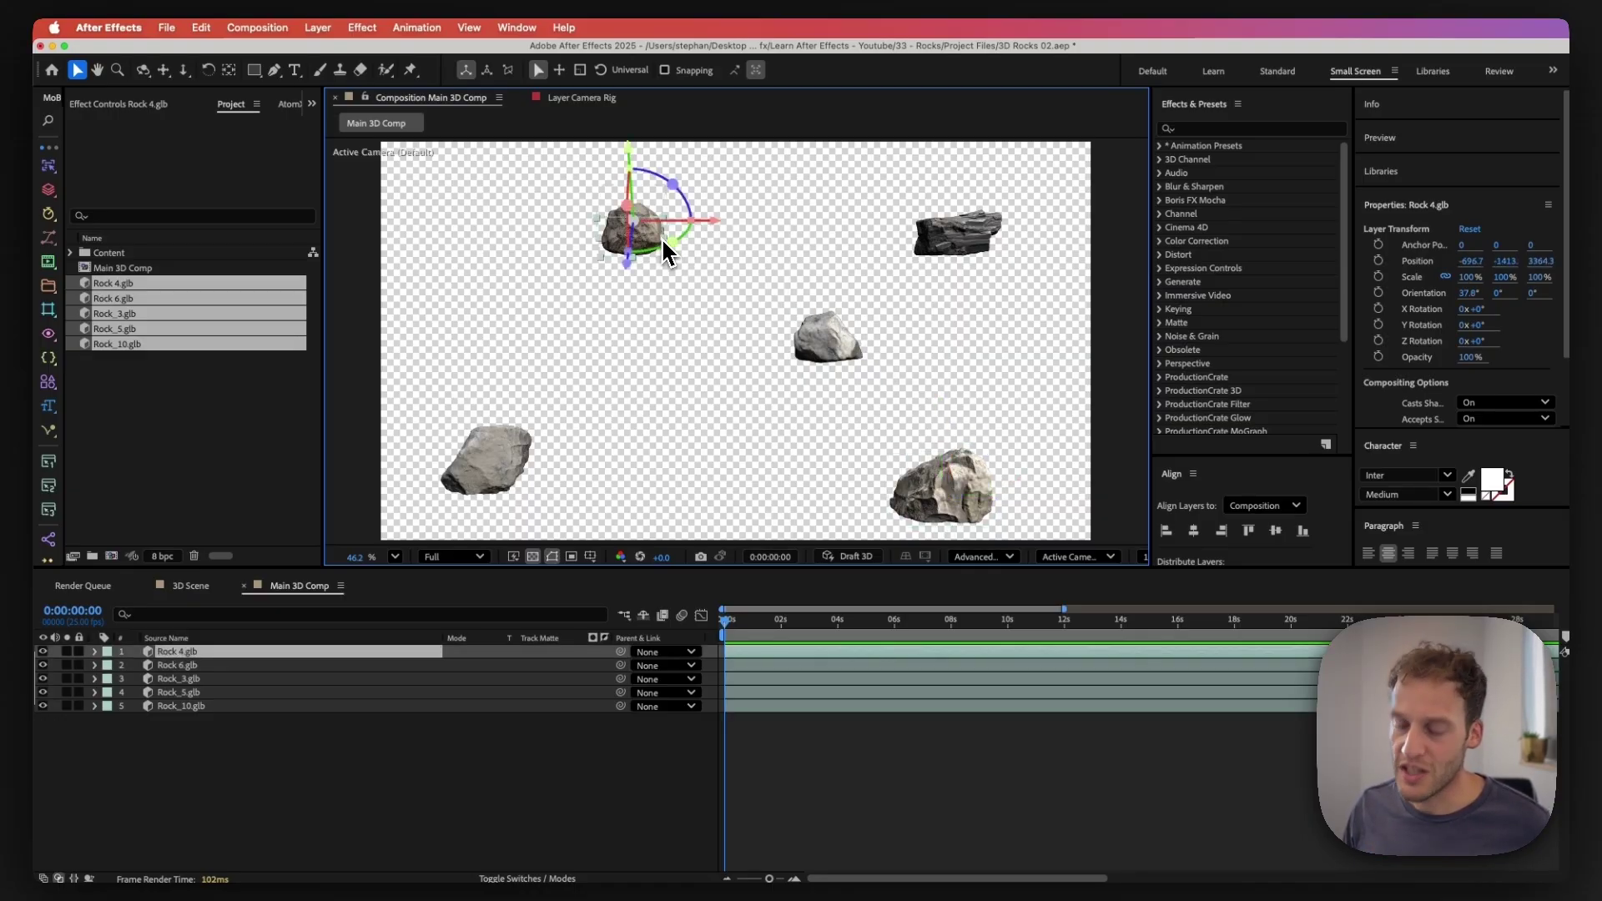
key("s")
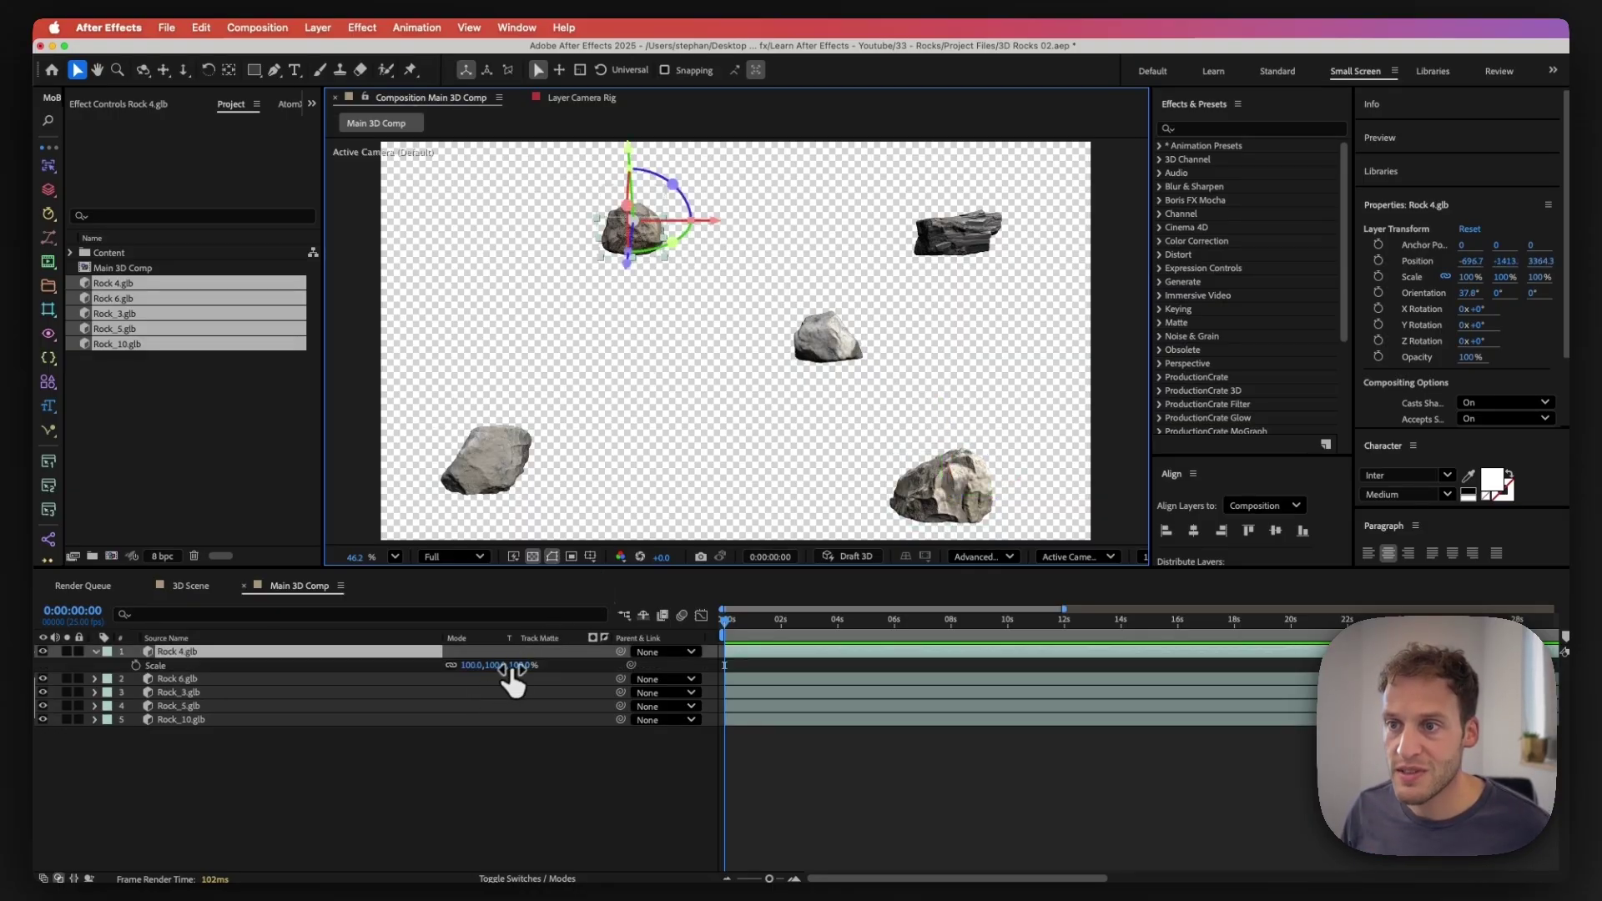
left_click_drag(510, 671, 523, 666)
left_click(826, 338)
key("s")
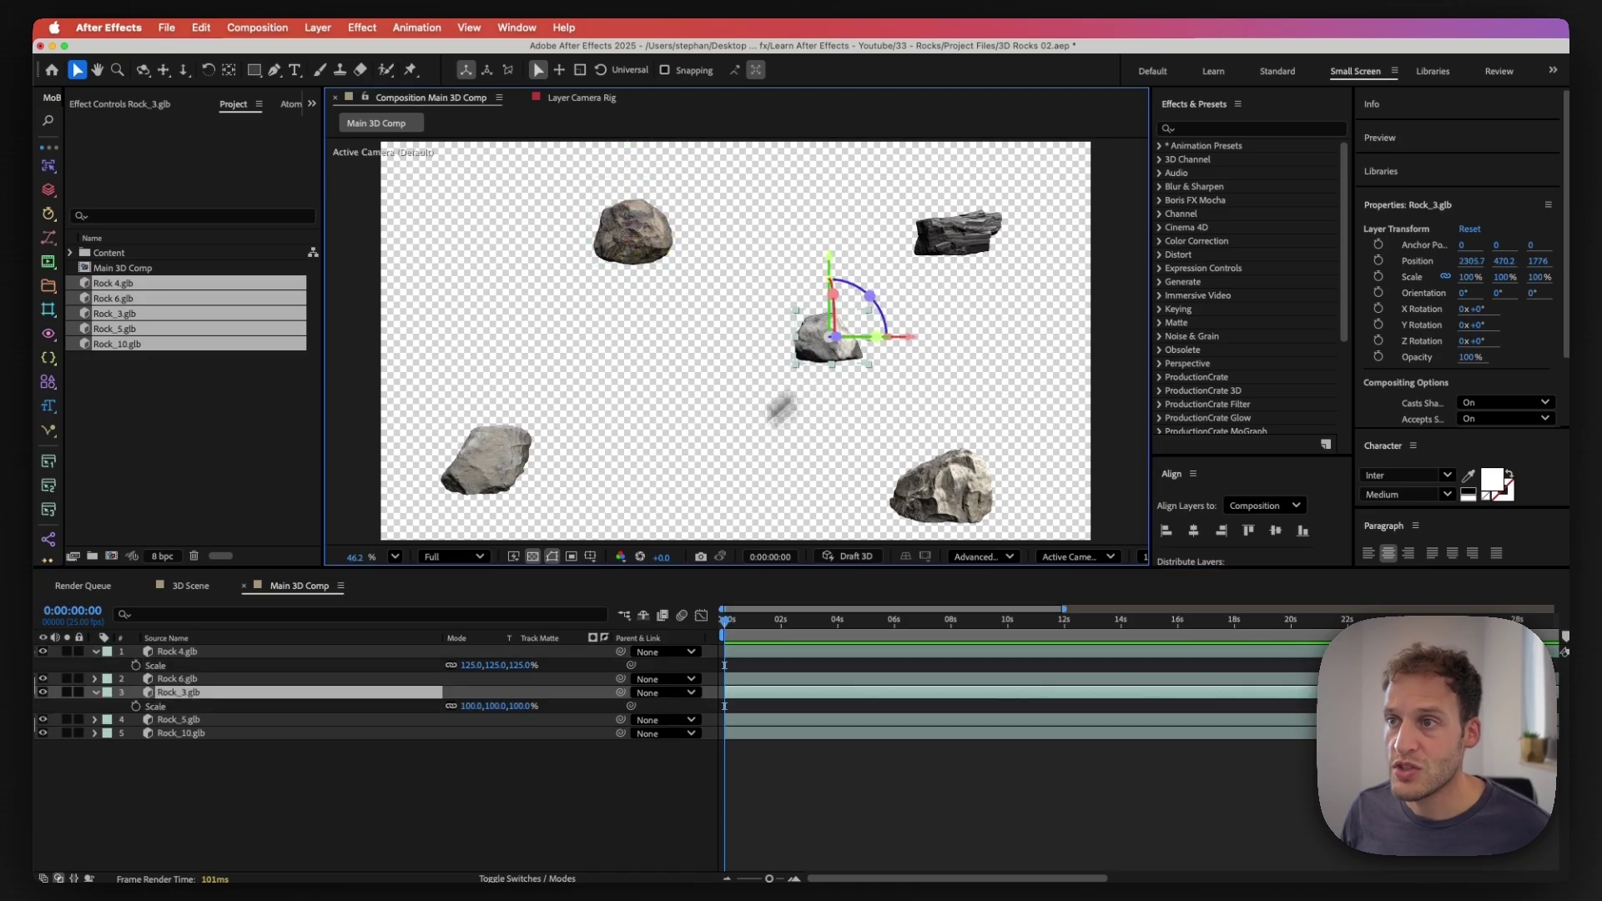
left_click_drag(500, 706, 511, 706)
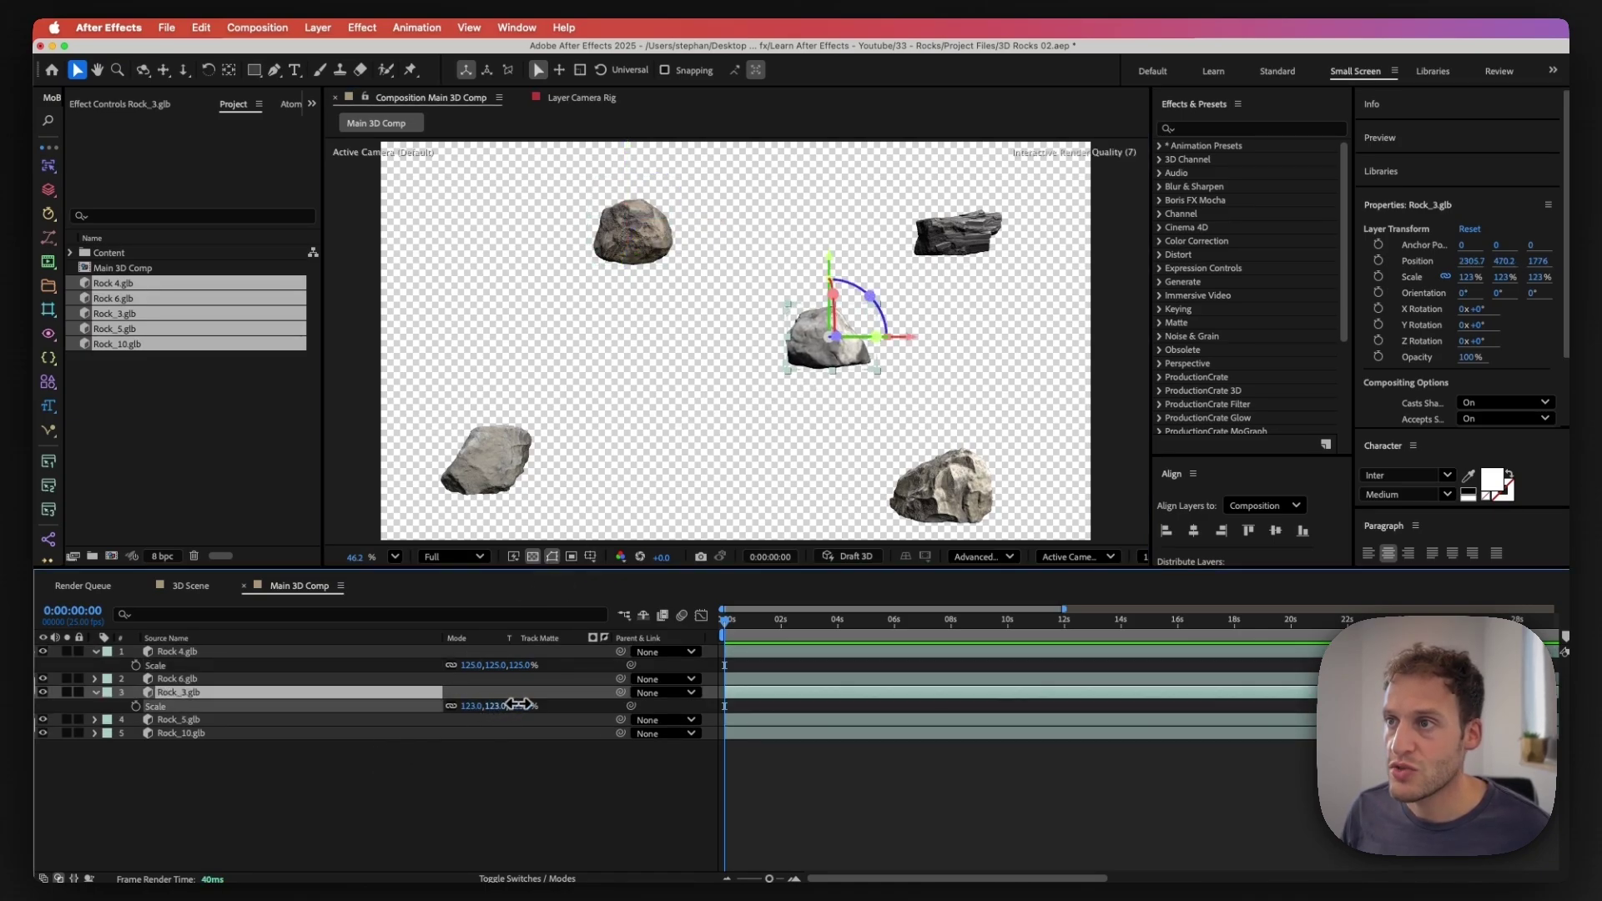
Step: Scale Rock_10 up to 177% and bring it closer to the camera in the upper right of the frame
left_click(938, 246)
key("s")
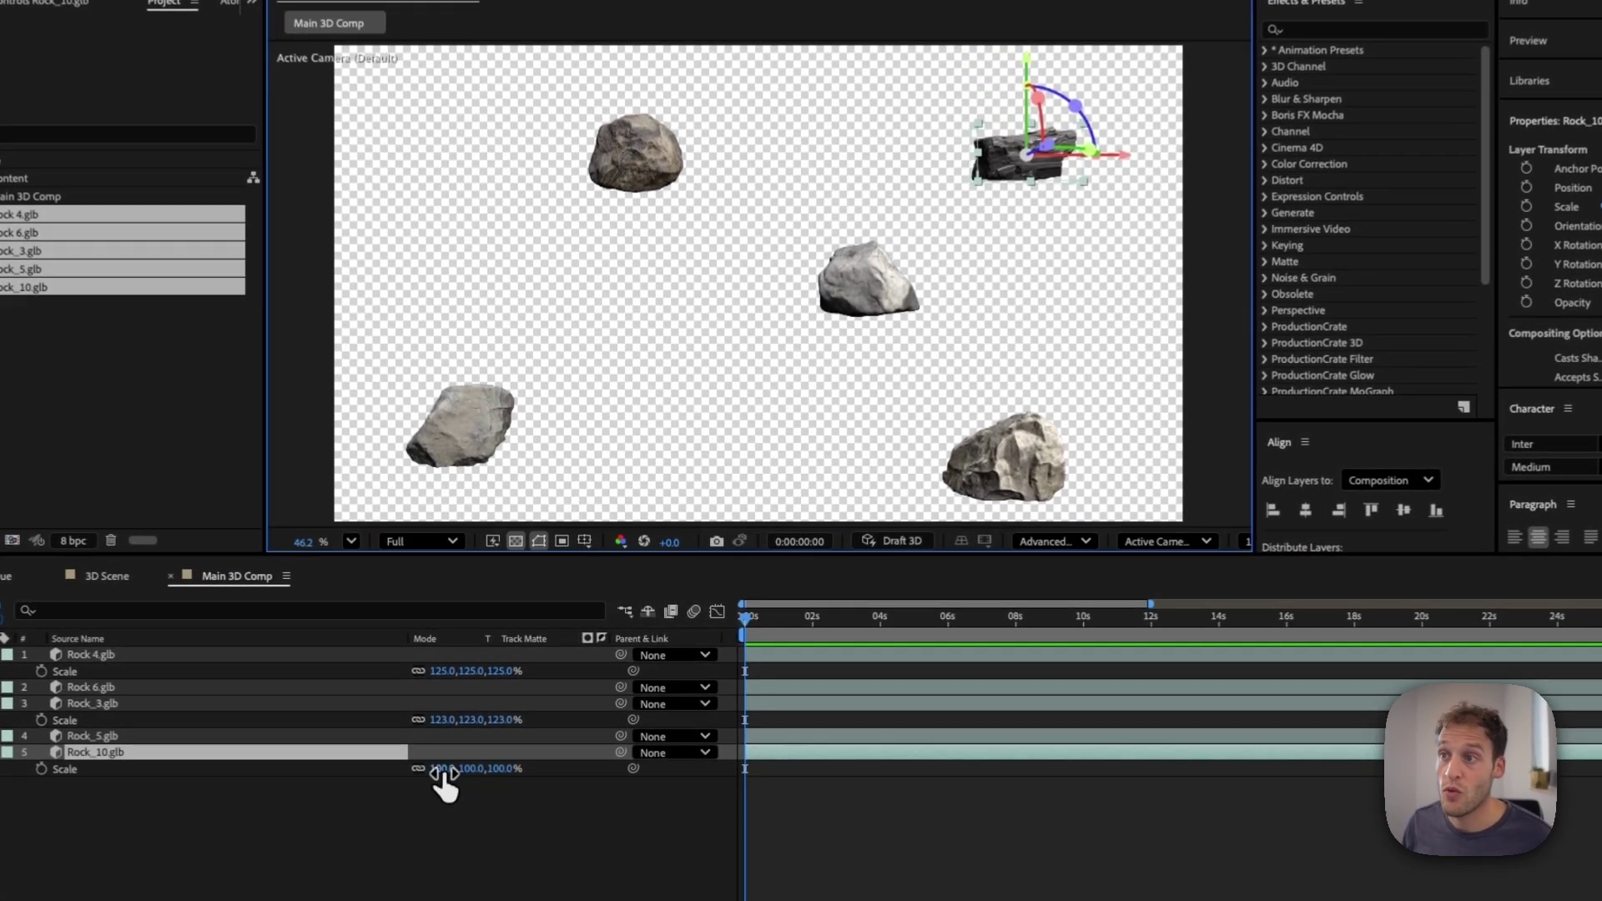
left_click_drag(445, 780, 517, 769)
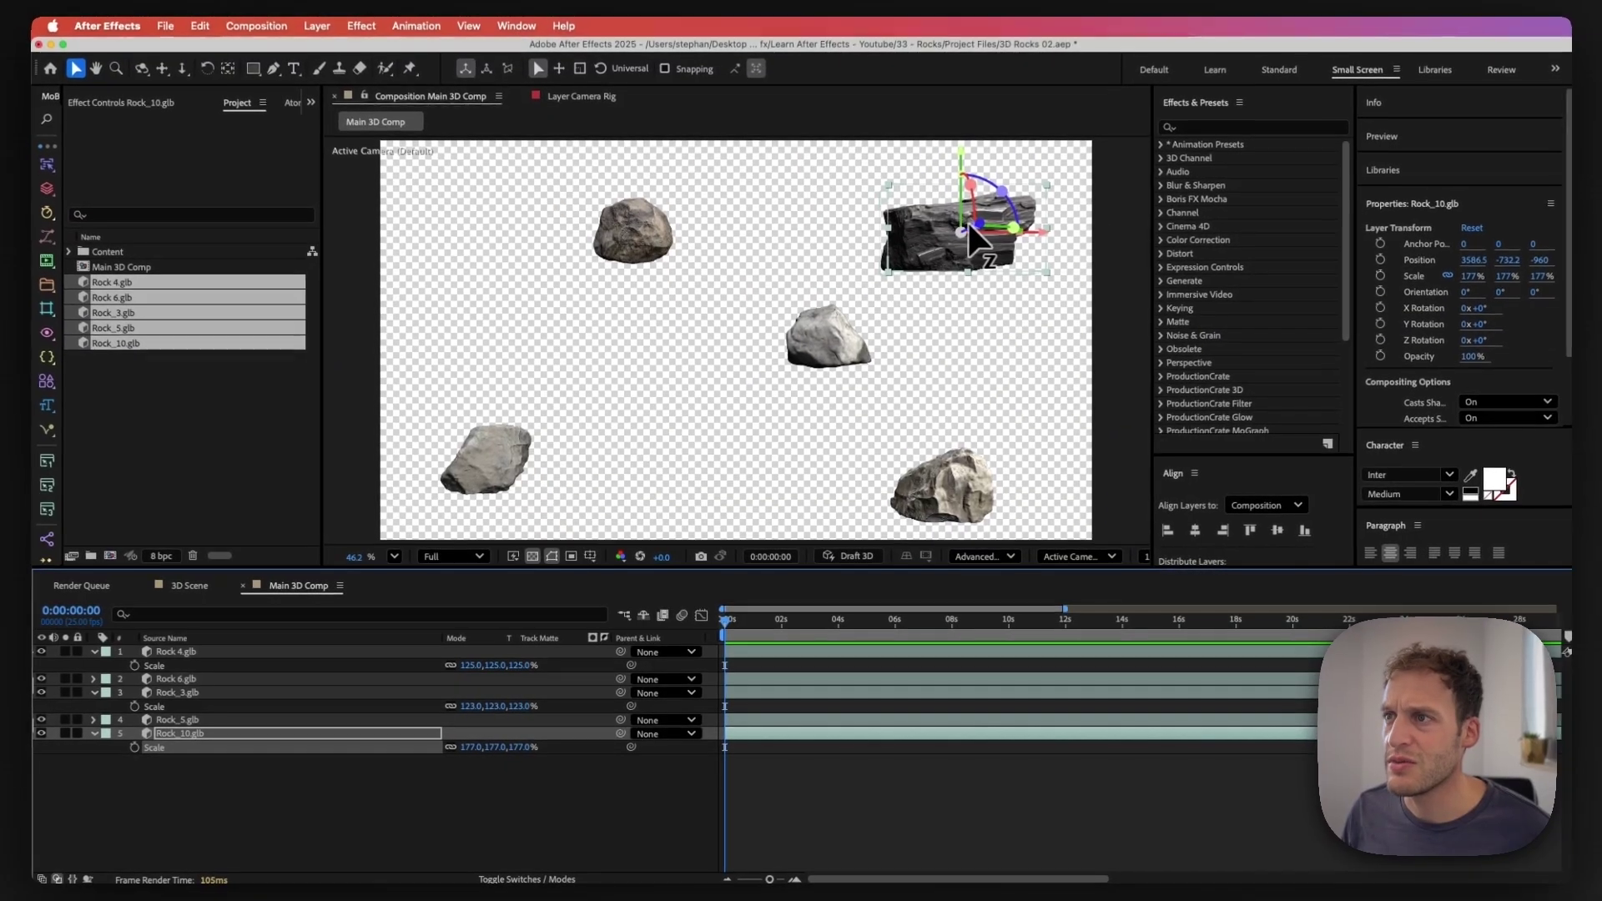
left_click_drag(971, 238, 951, 259)
Step: Tilt Rock_5 by setting its X orientation to 52°
left_click(400, 720)
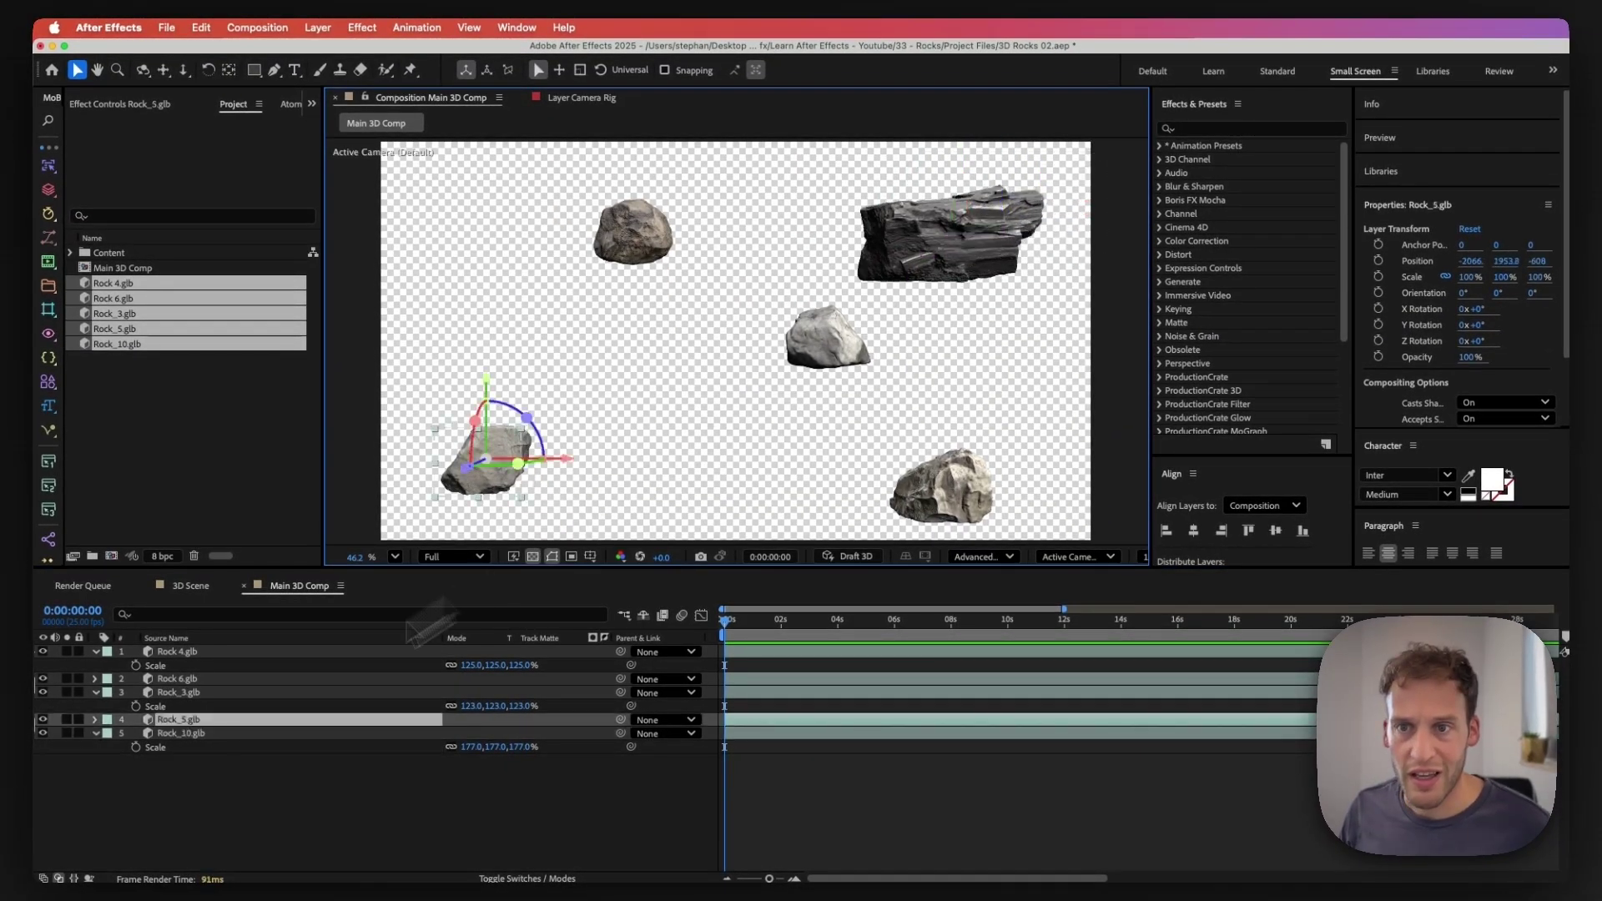
key("r")
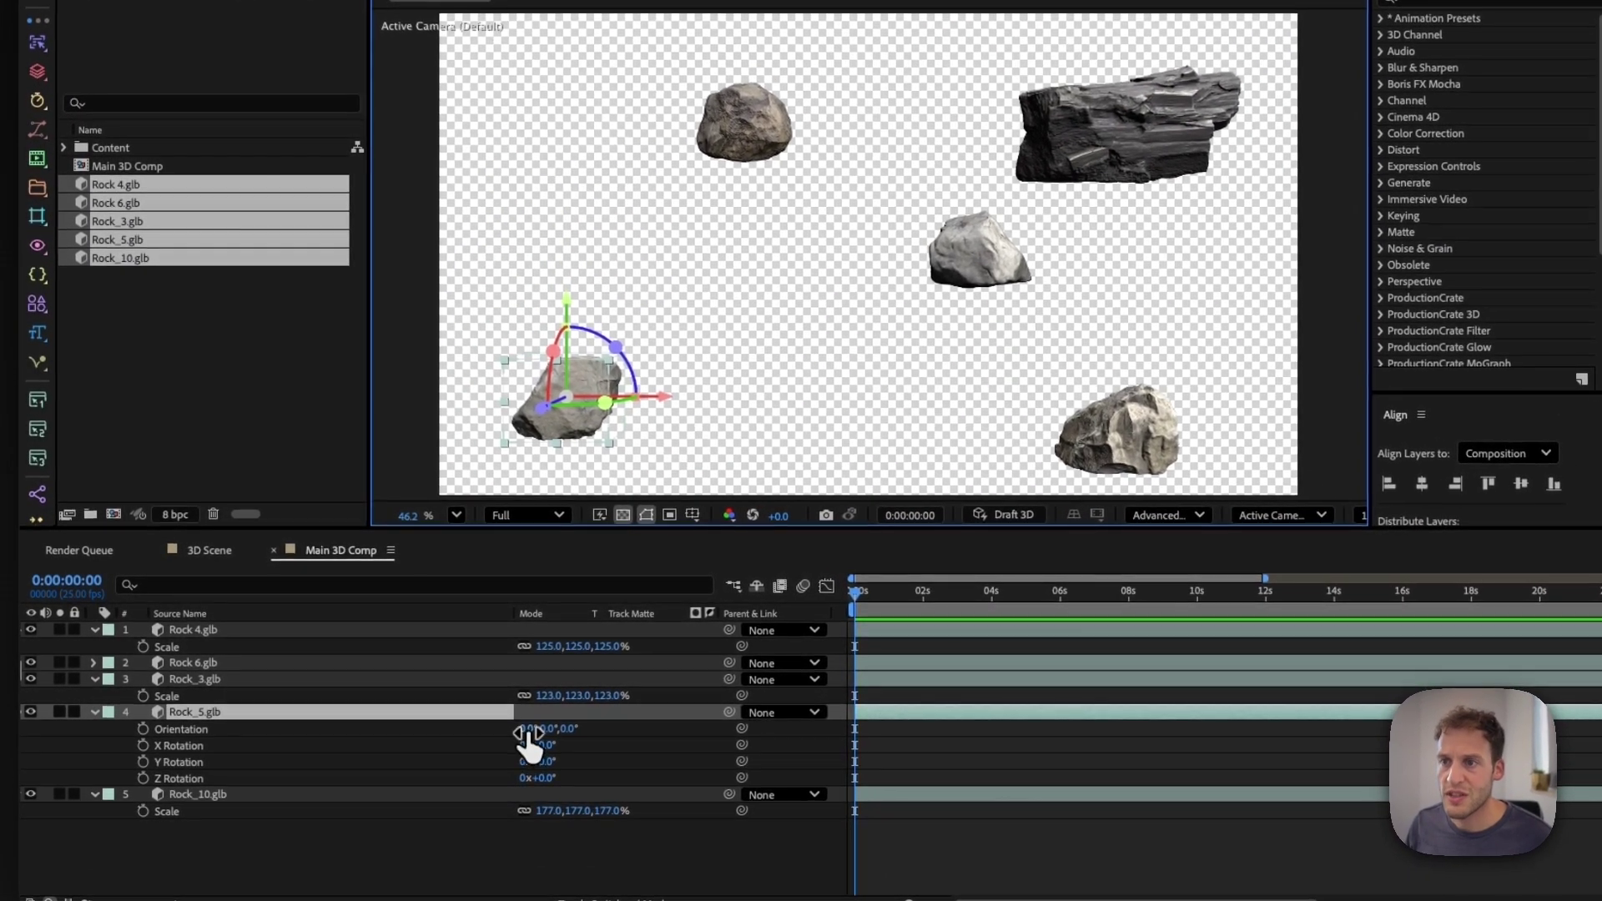
left_click_drag(453, 739, 579, 733)
Step: Lower Rock_3 to about 2225, 701, 1776, and scale Rock 6 to 147% with an X orientation of 52.6°
left_click(985, 255)
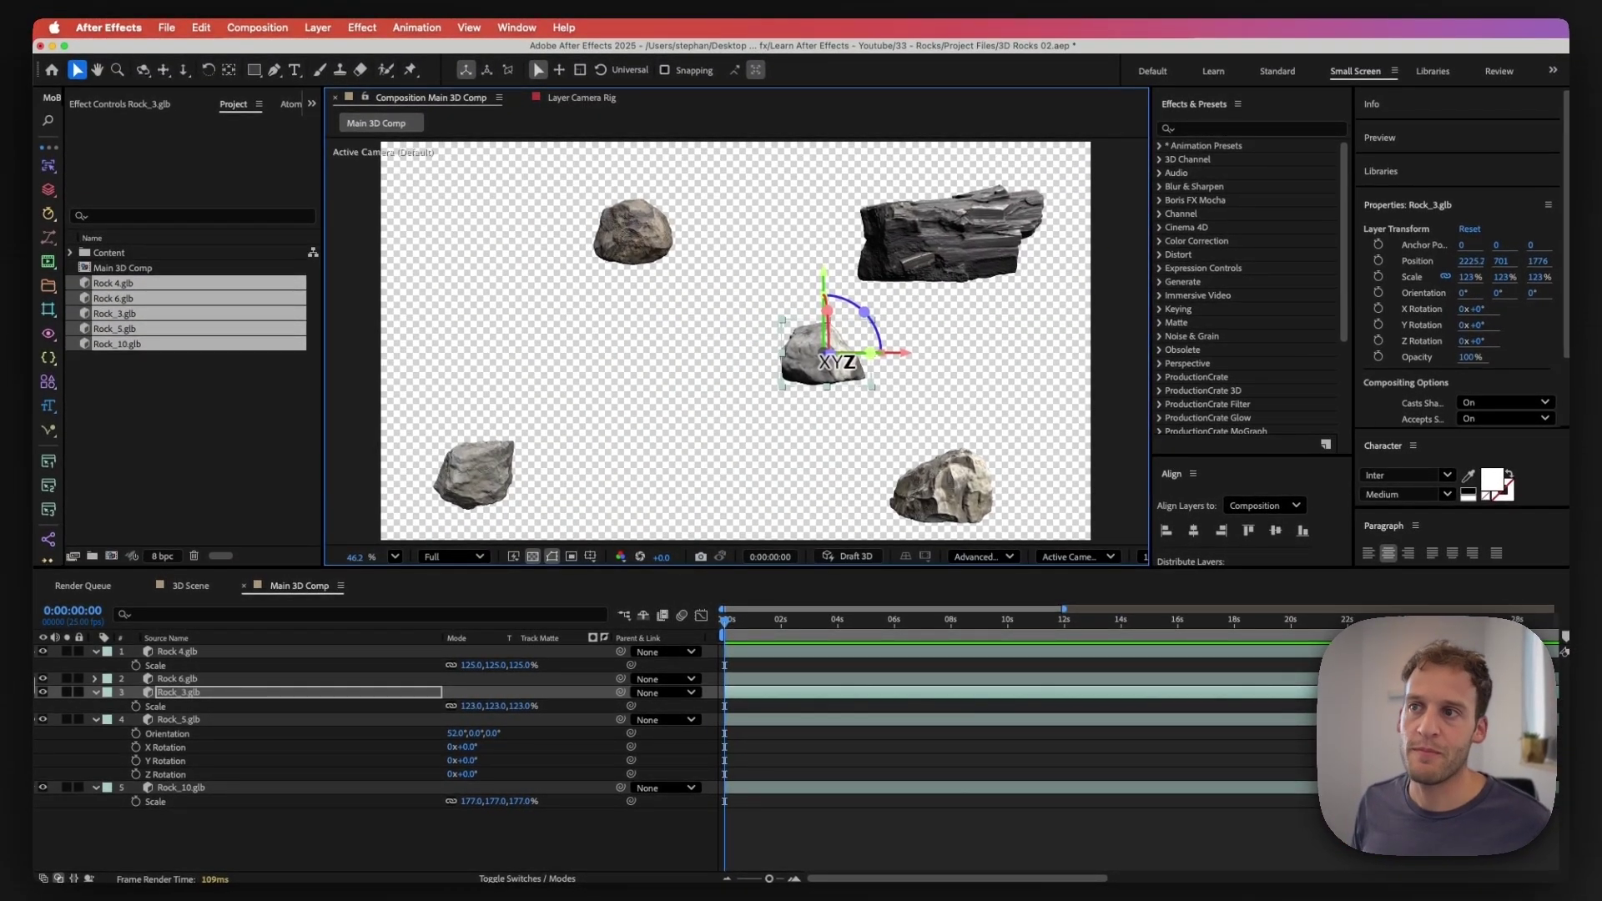
left_click(941, 486)
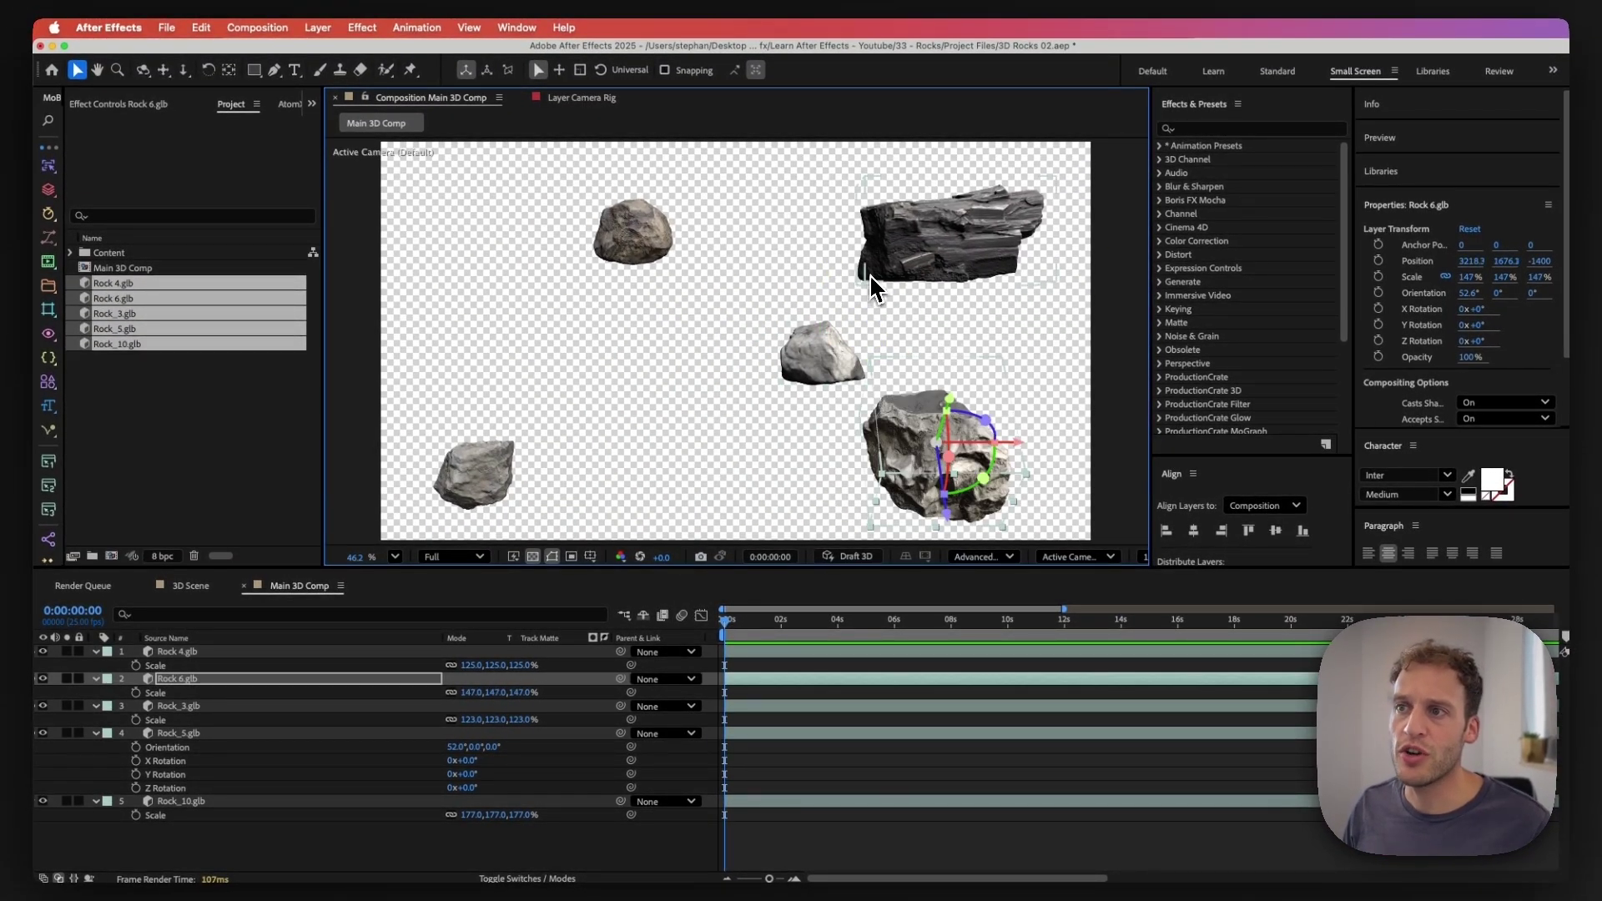
Step: Duplicate Rock 4, scale the copy down to 64% and place it left of the original
left_click(631, 248)
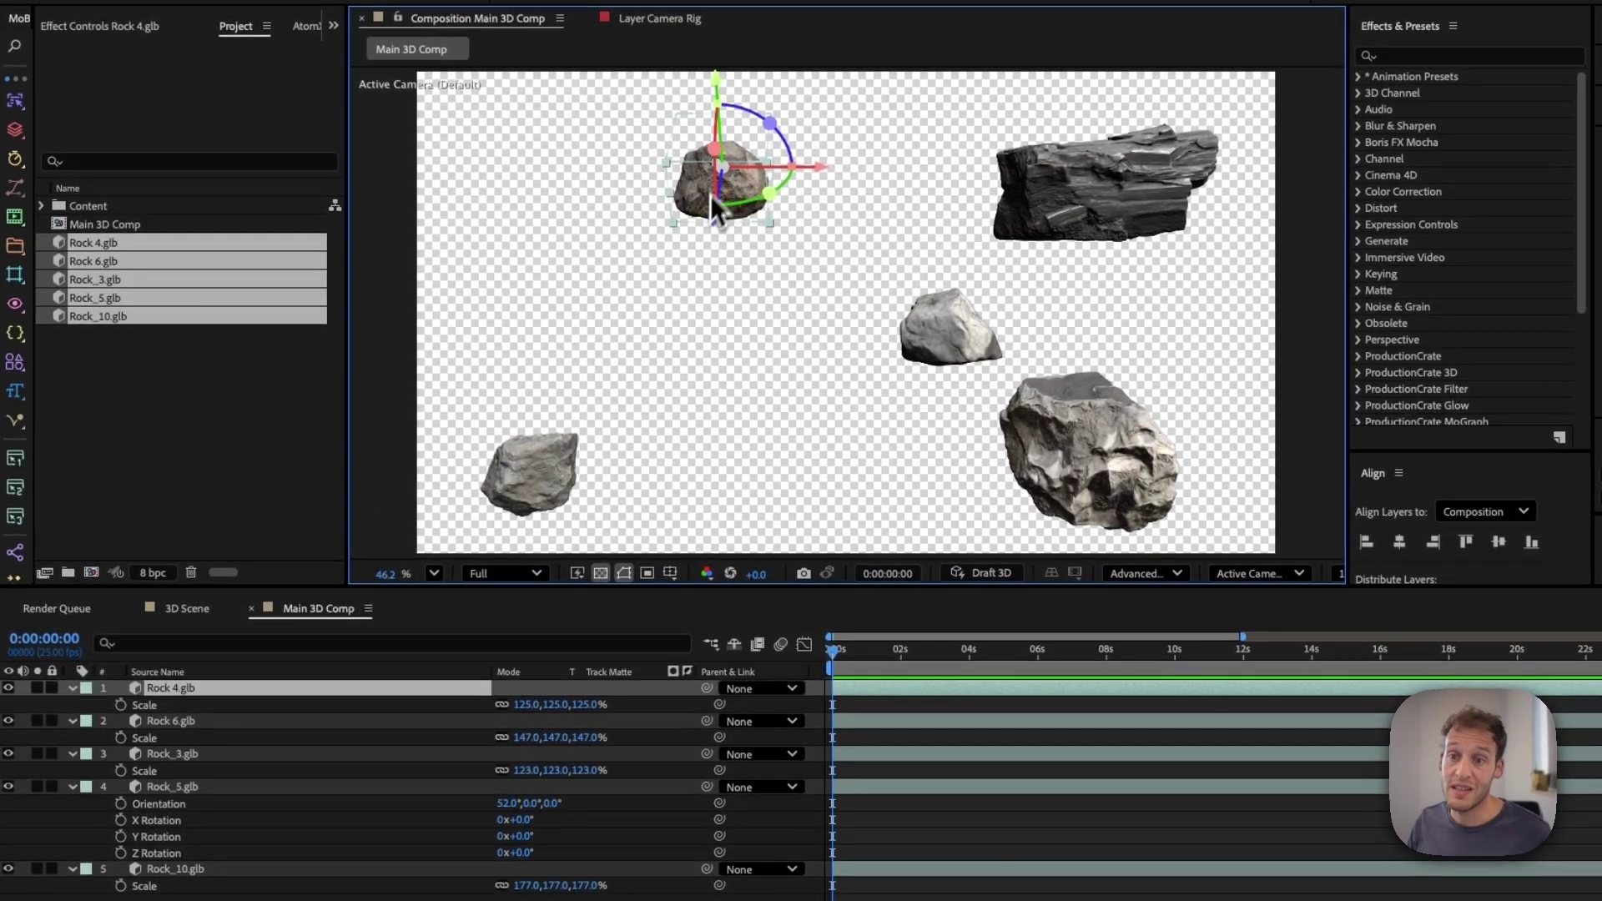
key("super+d")
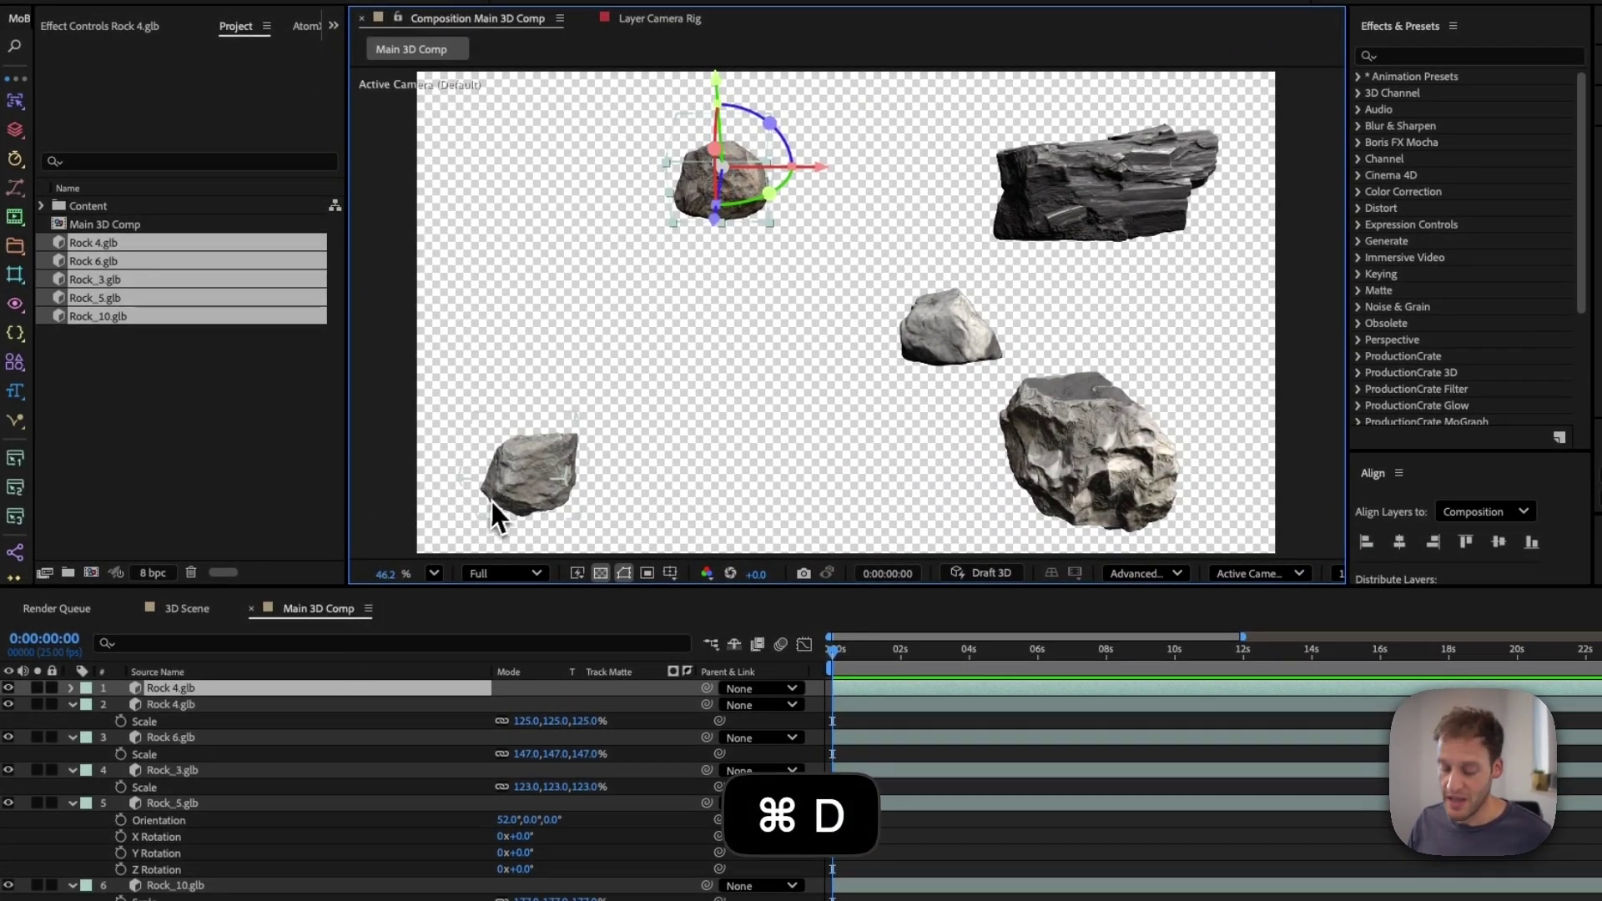
left_click_drag(554, 708, 502, 719)
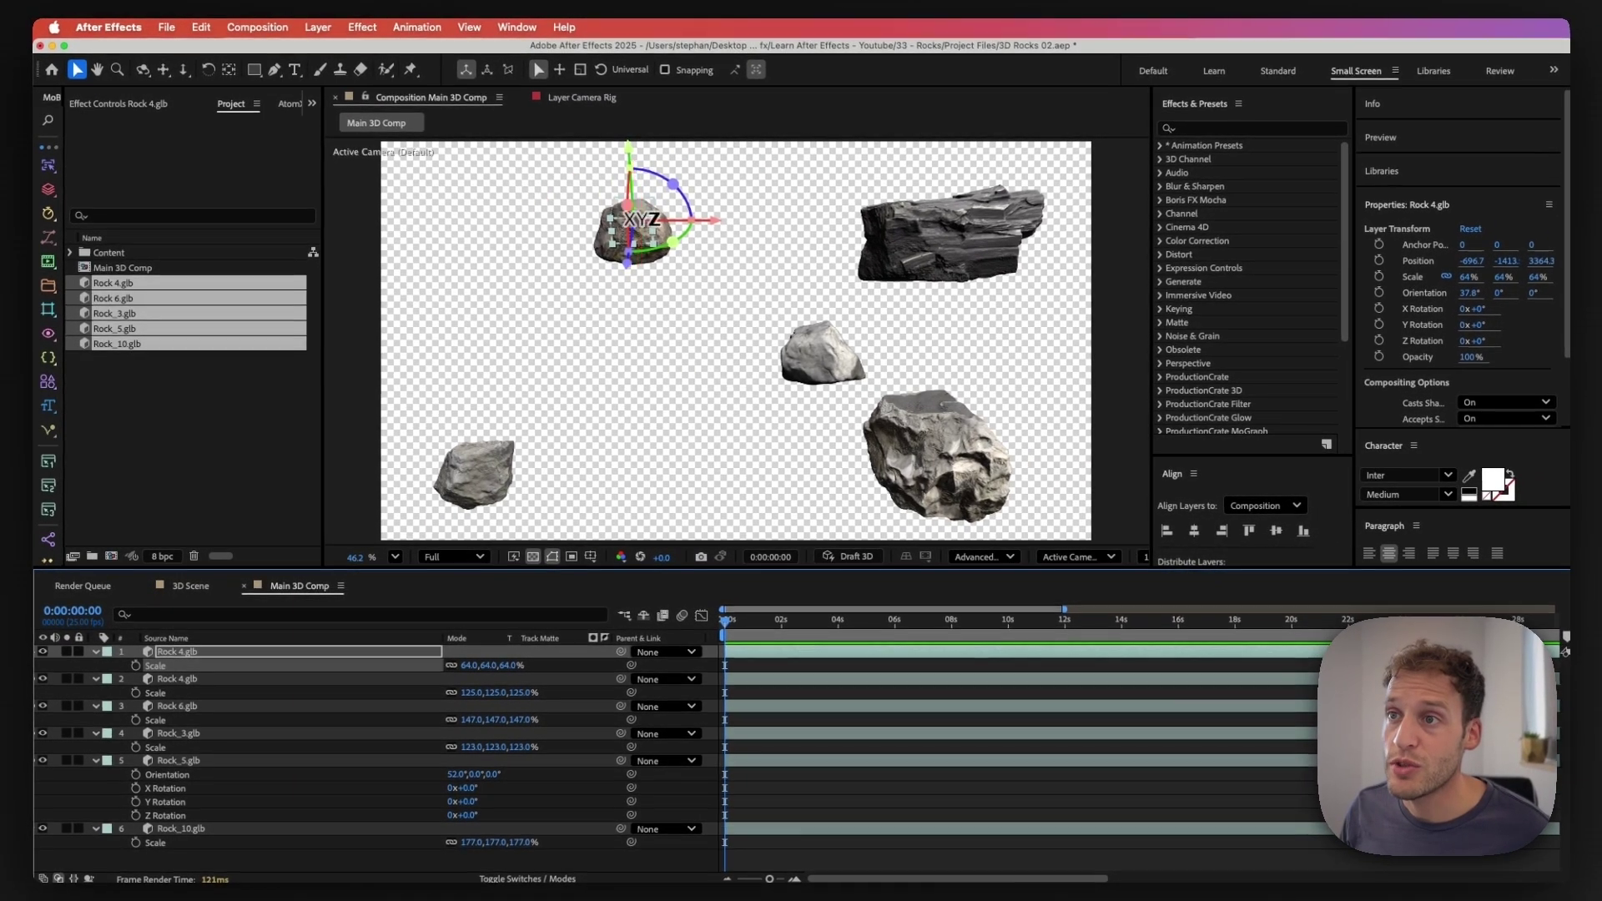
left_click_drag(720, 180, 535, 264)
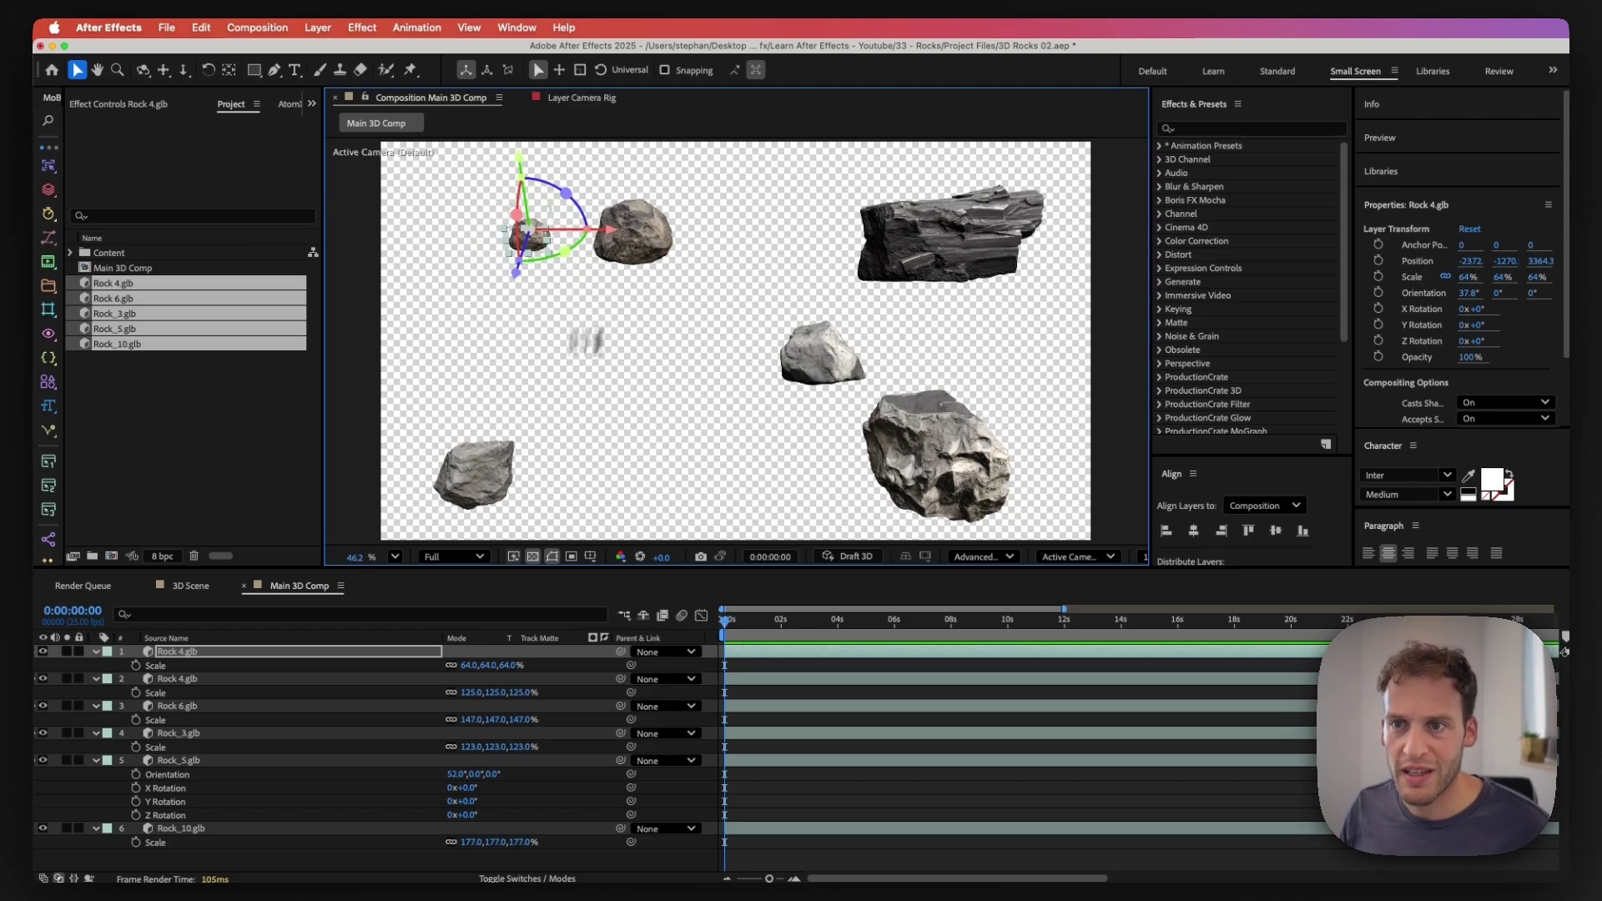
Step: Rotate the smaller Rock 4 copy to an orientation of 71.8°, 71.8°, 0° and lower it to about -2420, 59.5, 3364
key("r")
left_click_drag(464, 665, 480, 665)
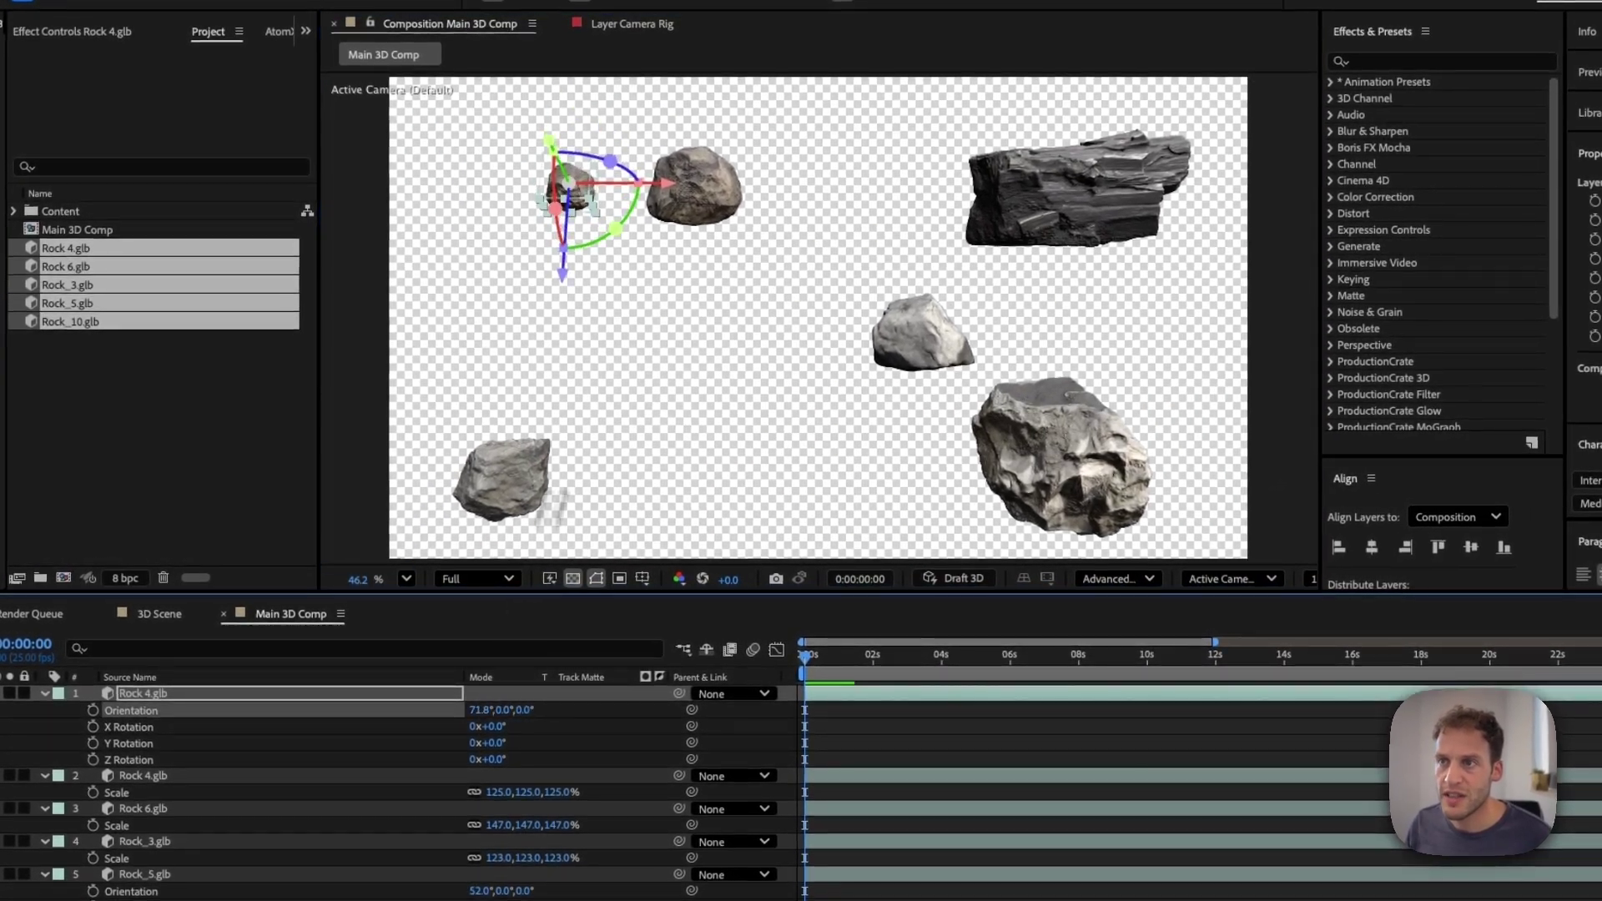
left_click_drag(639, 219, 545, 246)
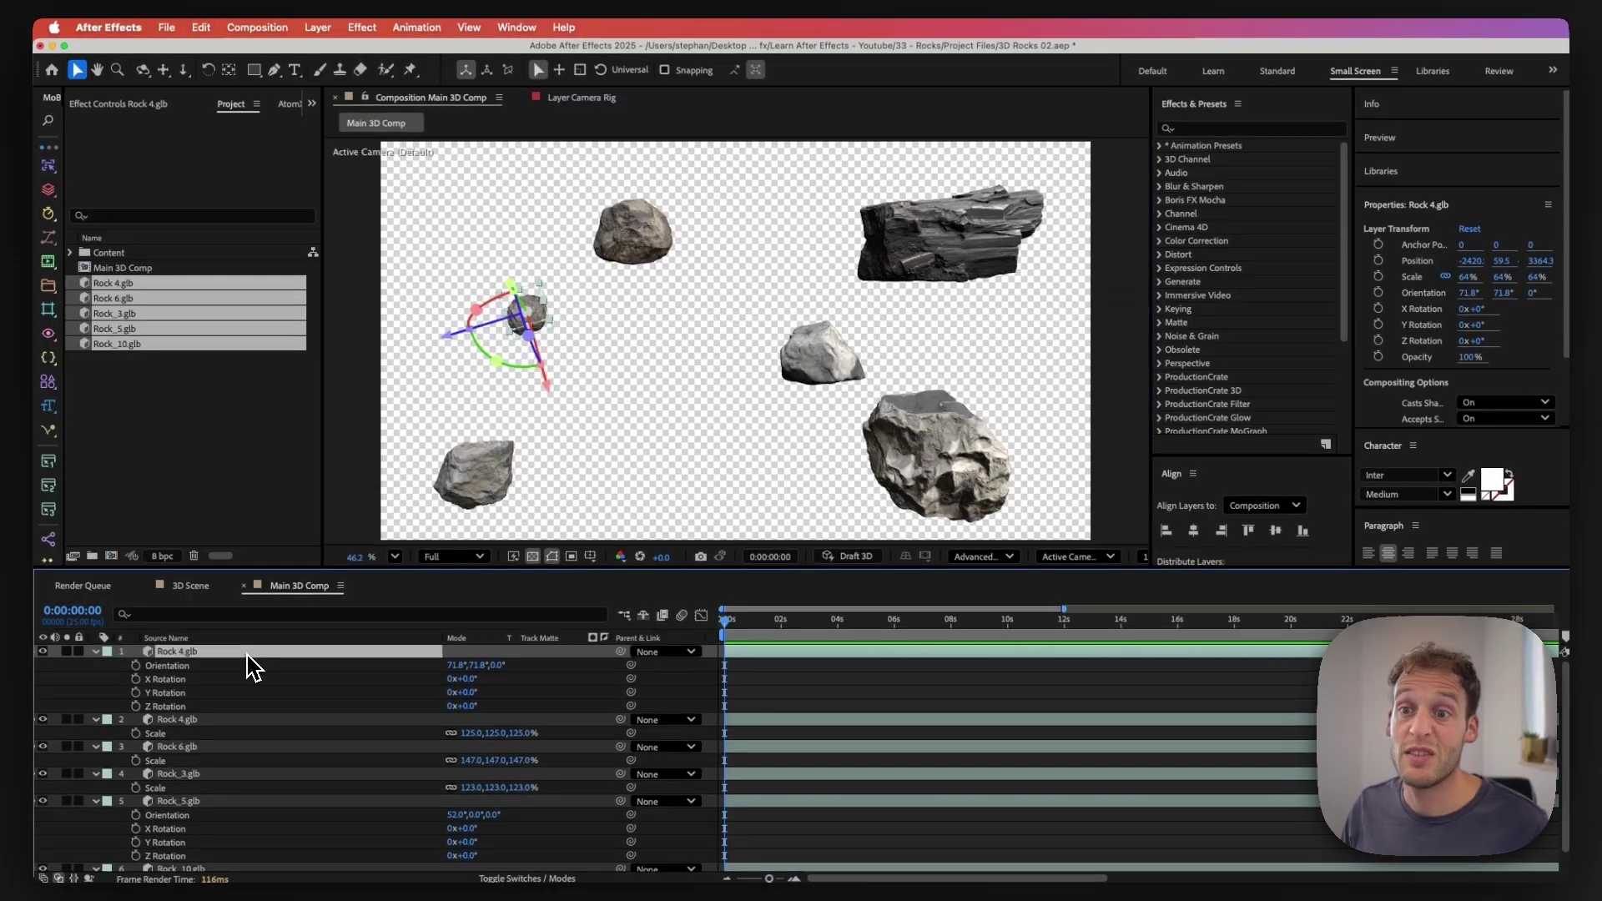
Step: Duplicate the small Rock 4, scale the copy to 17%, place it just right of the large Rock 4, and collapse the layer properties
key("super+d")
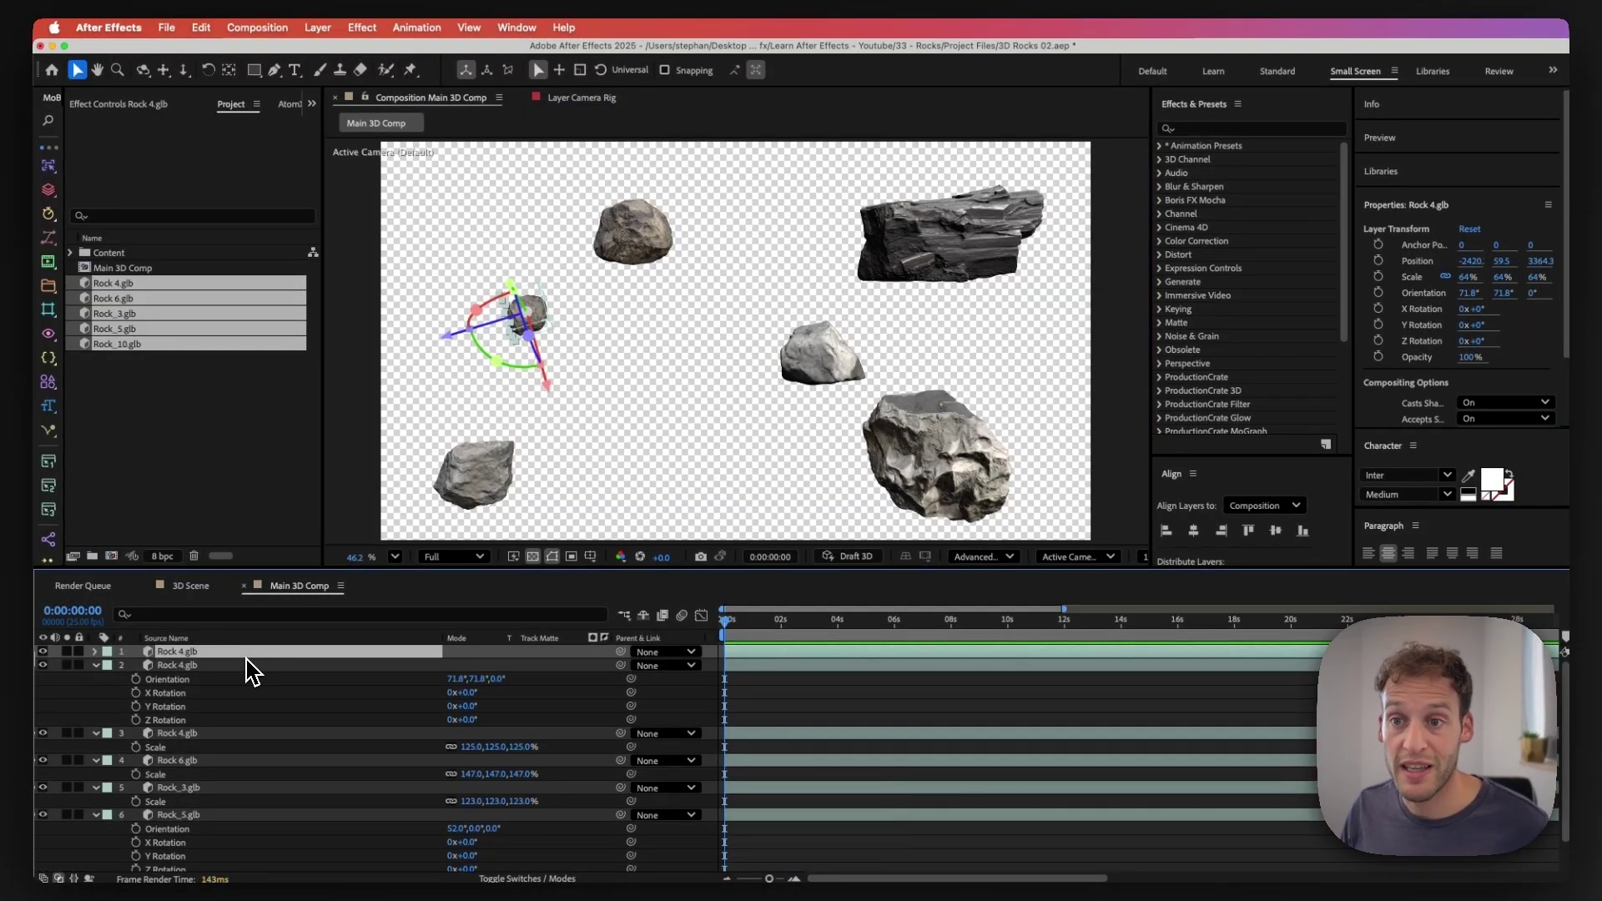
key("s")
left_click_drag(497, 658, 485, 653)
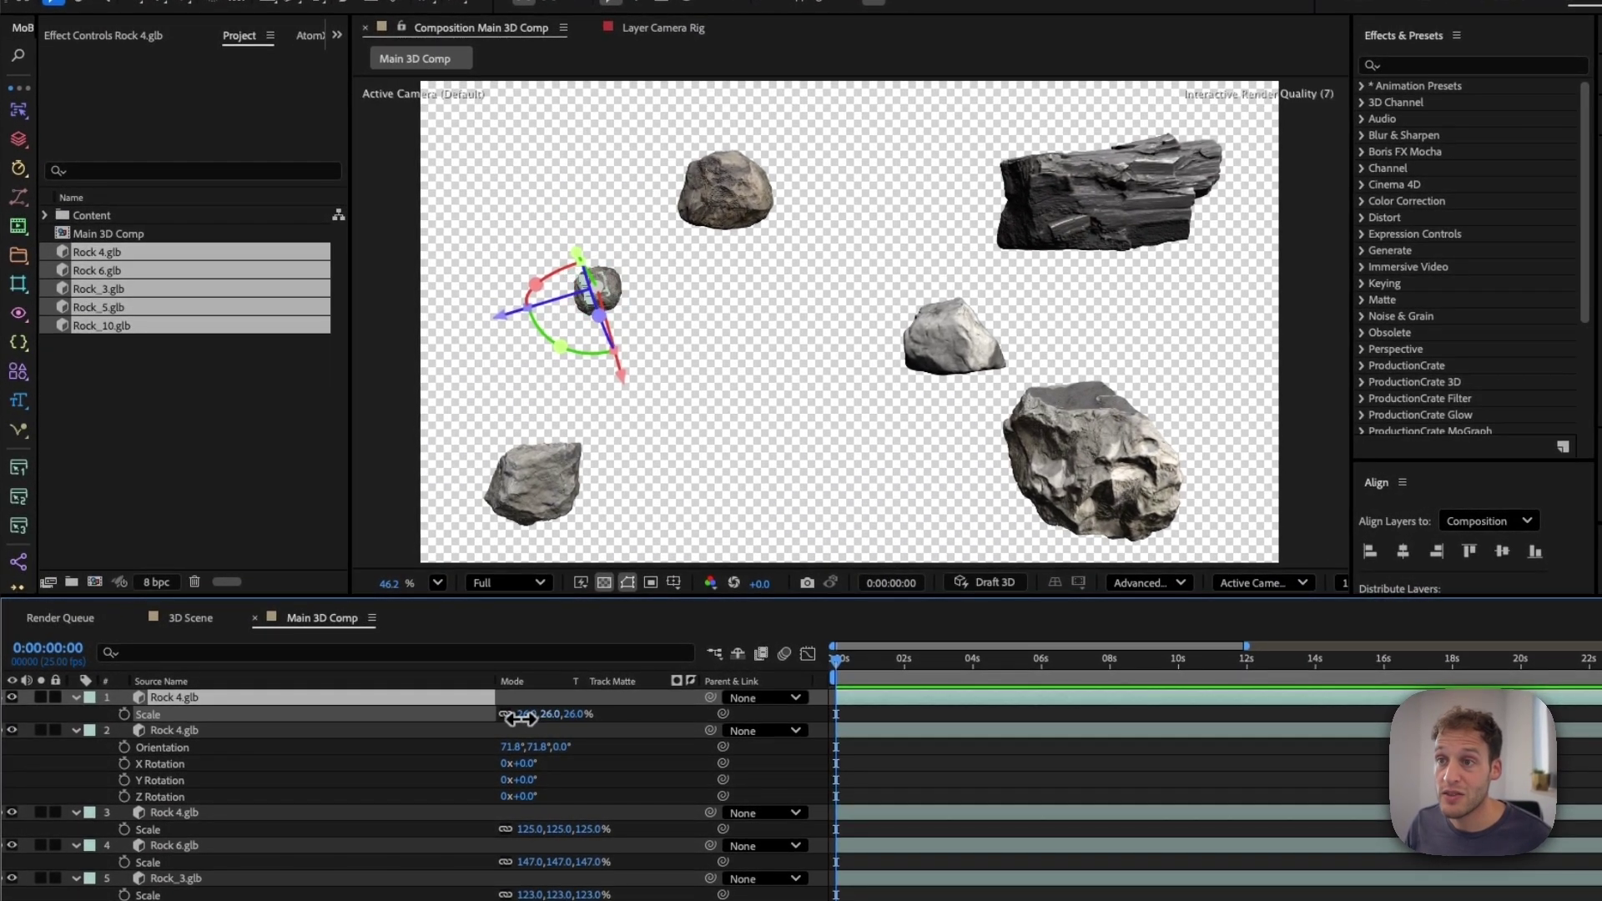
left_click_drag(518, 715, 517, 715)
left_click_drag(594, 283, 779, 172)
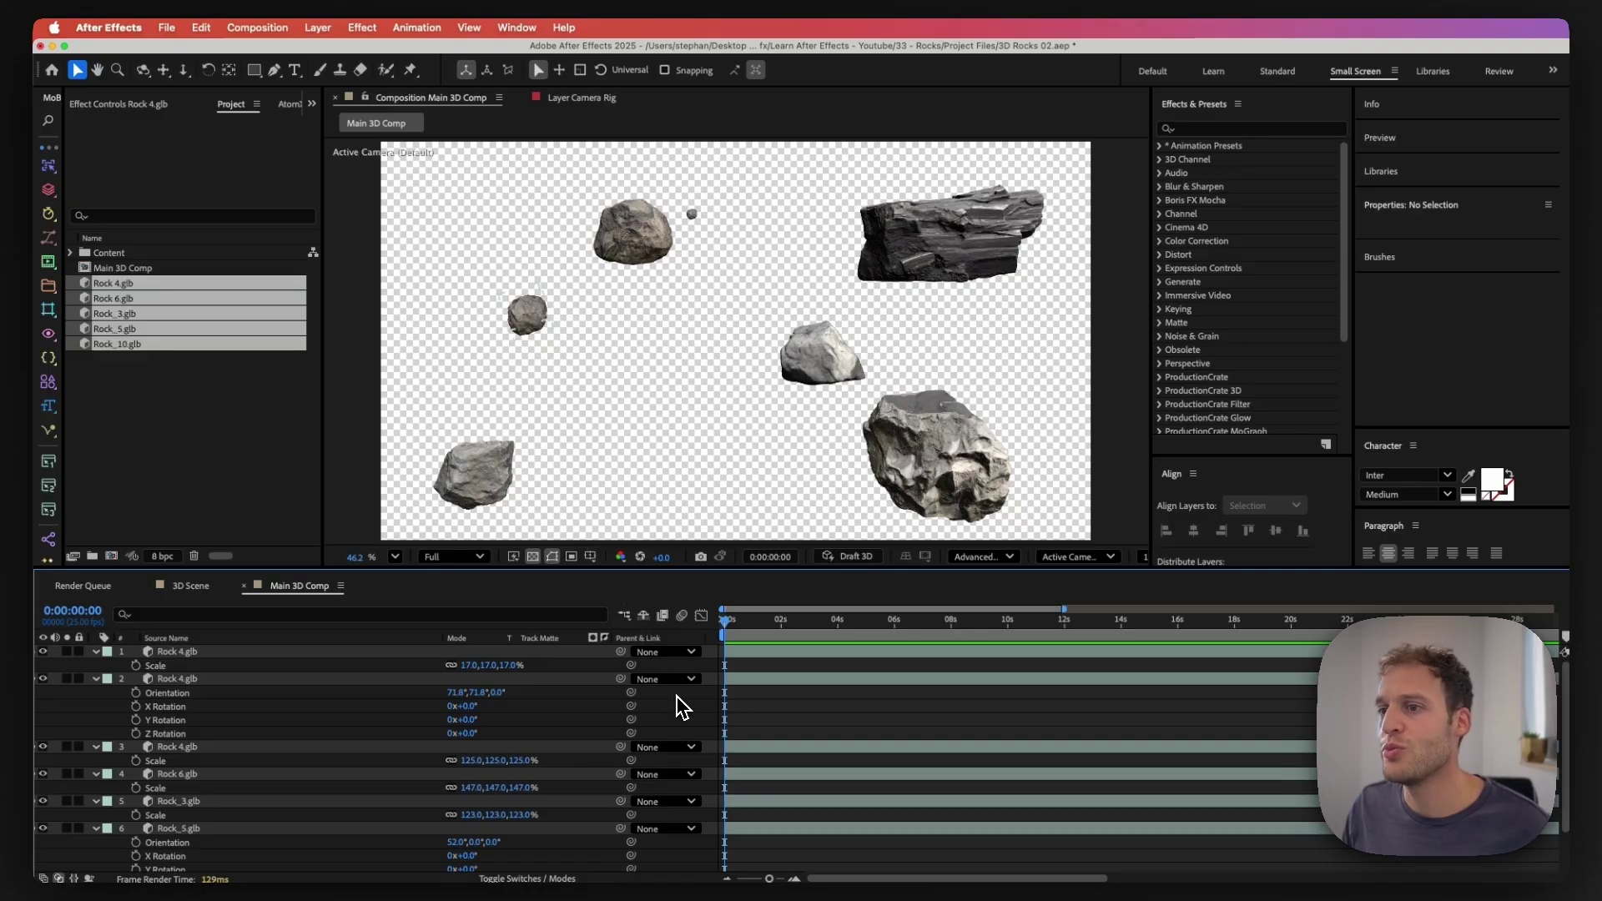
key("u")
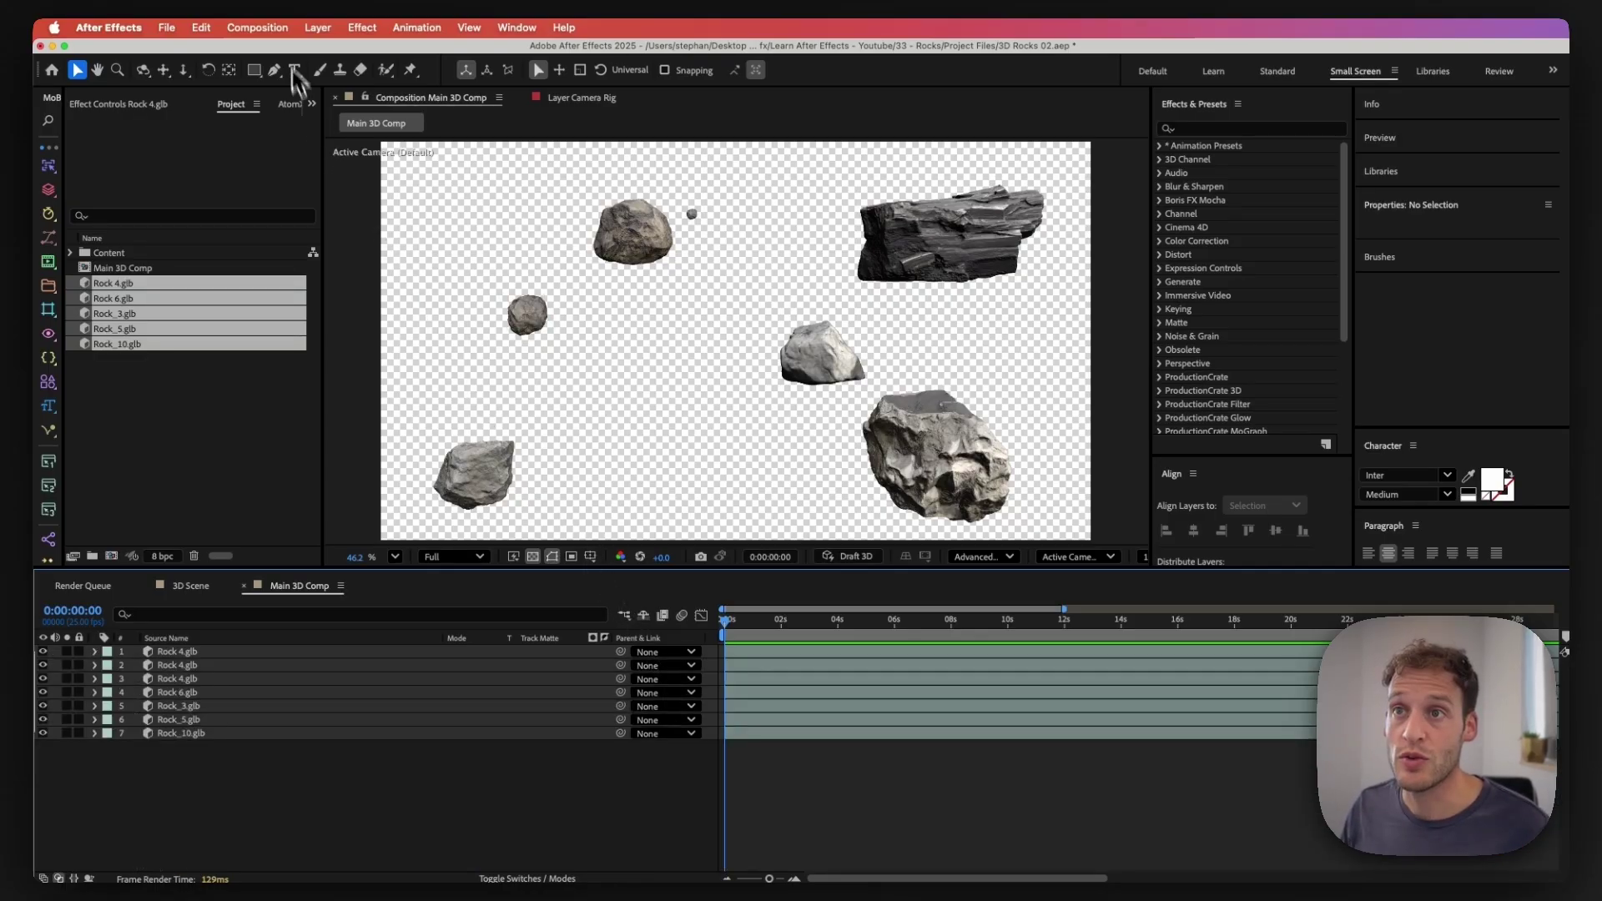
Step: Create a black 1920 × 1080 solid named BG and move it below all the rock layers
left_click(315, 29)
mouse_move(321, 52)
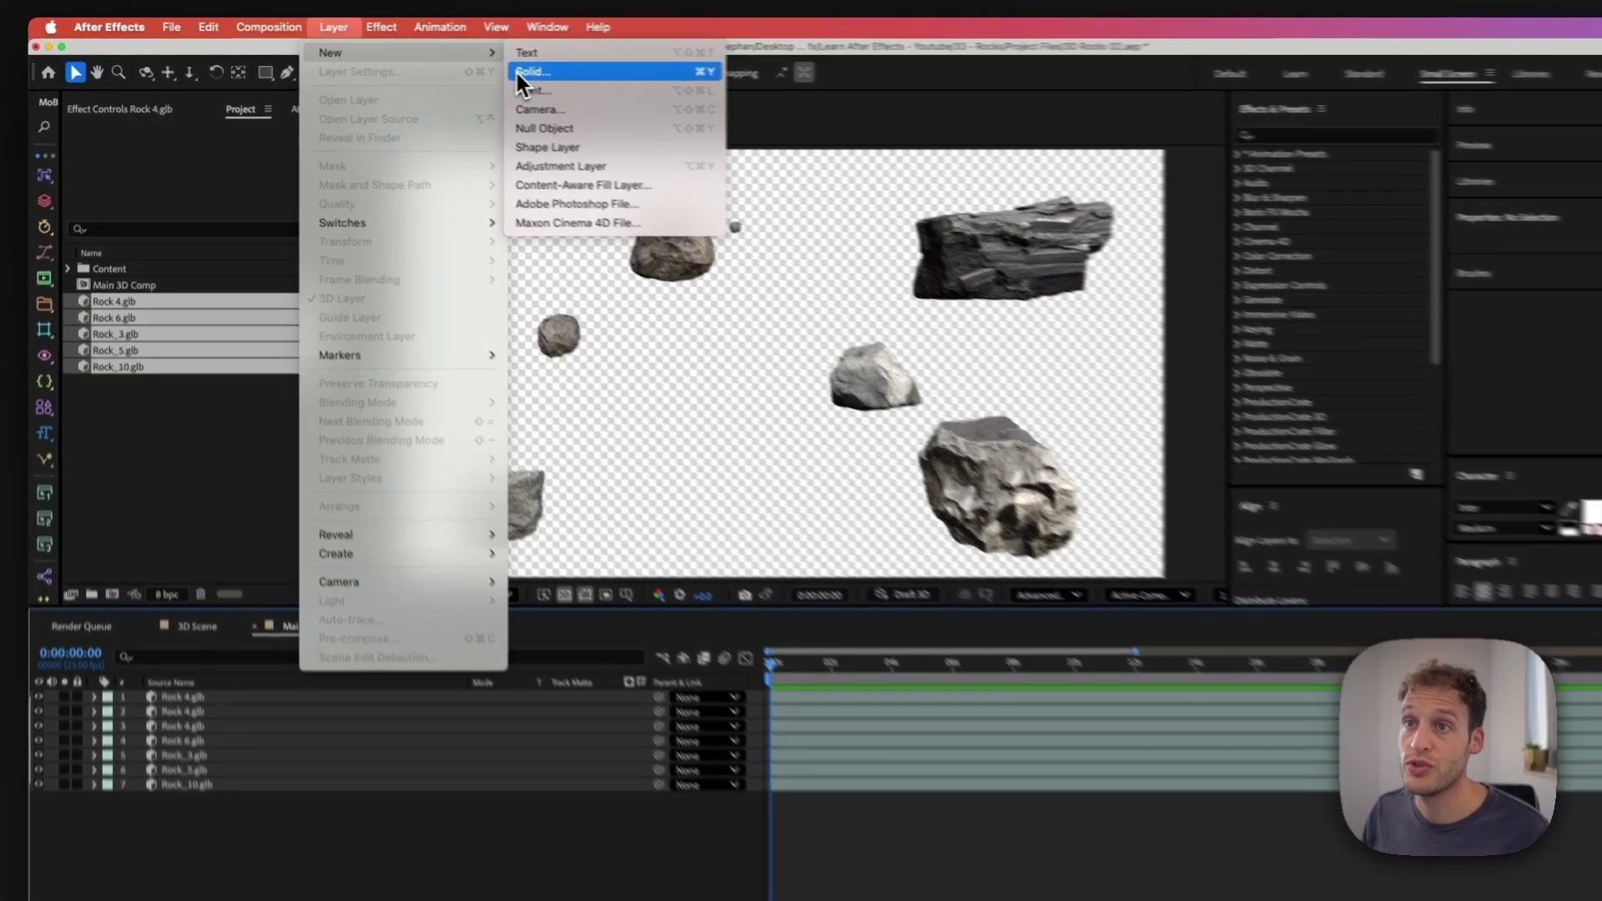
left_click(492, 70)
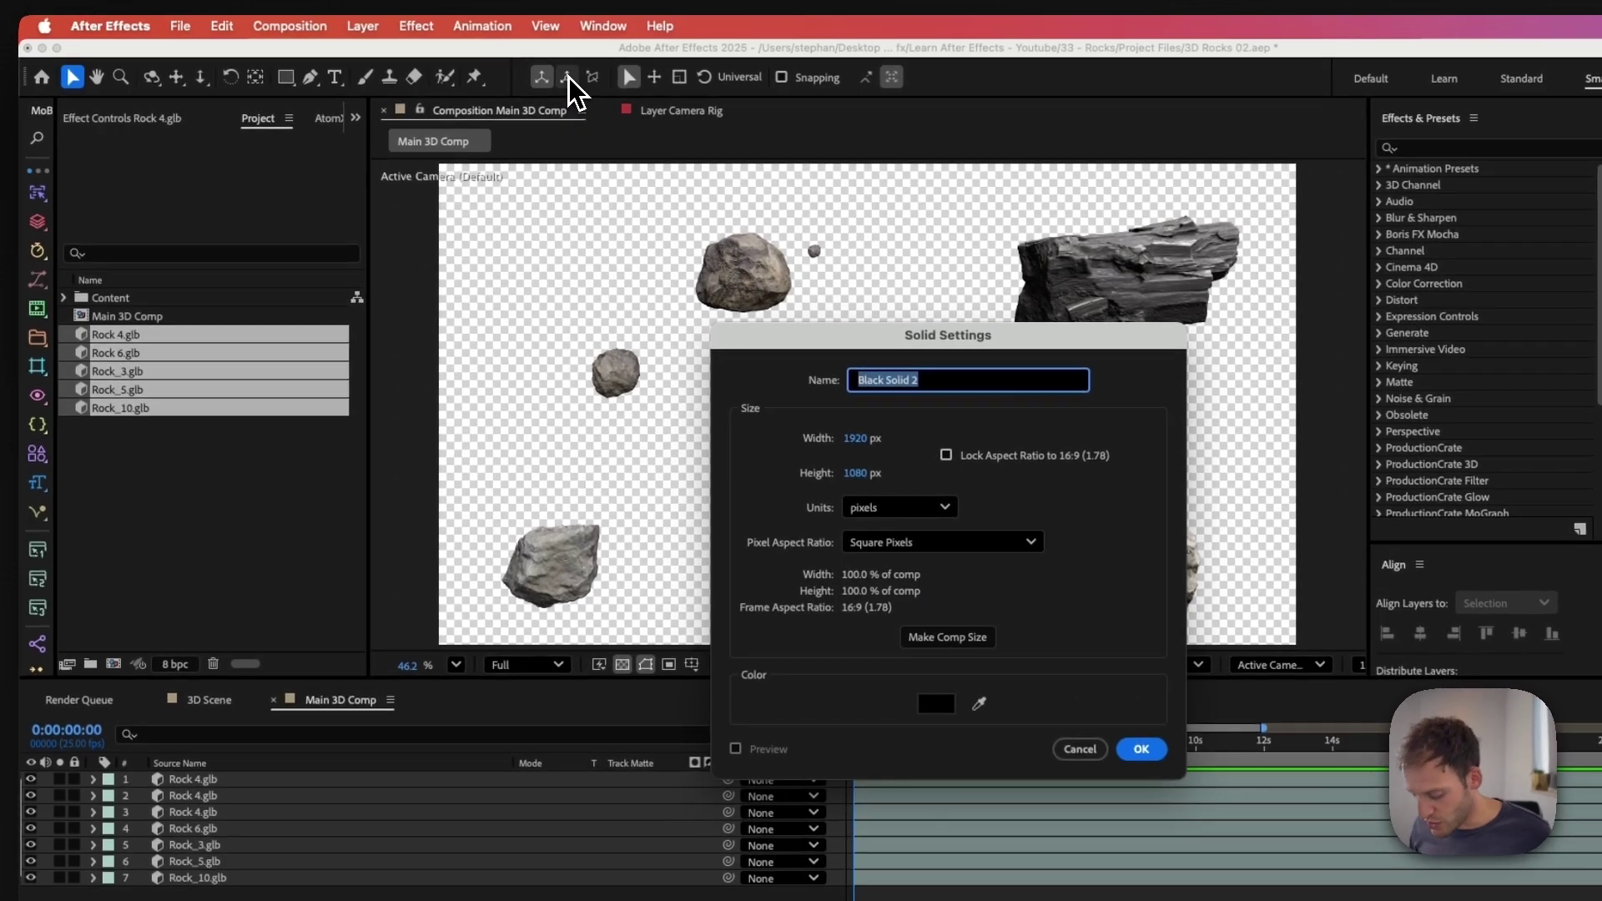
type("BG")
key("Return")
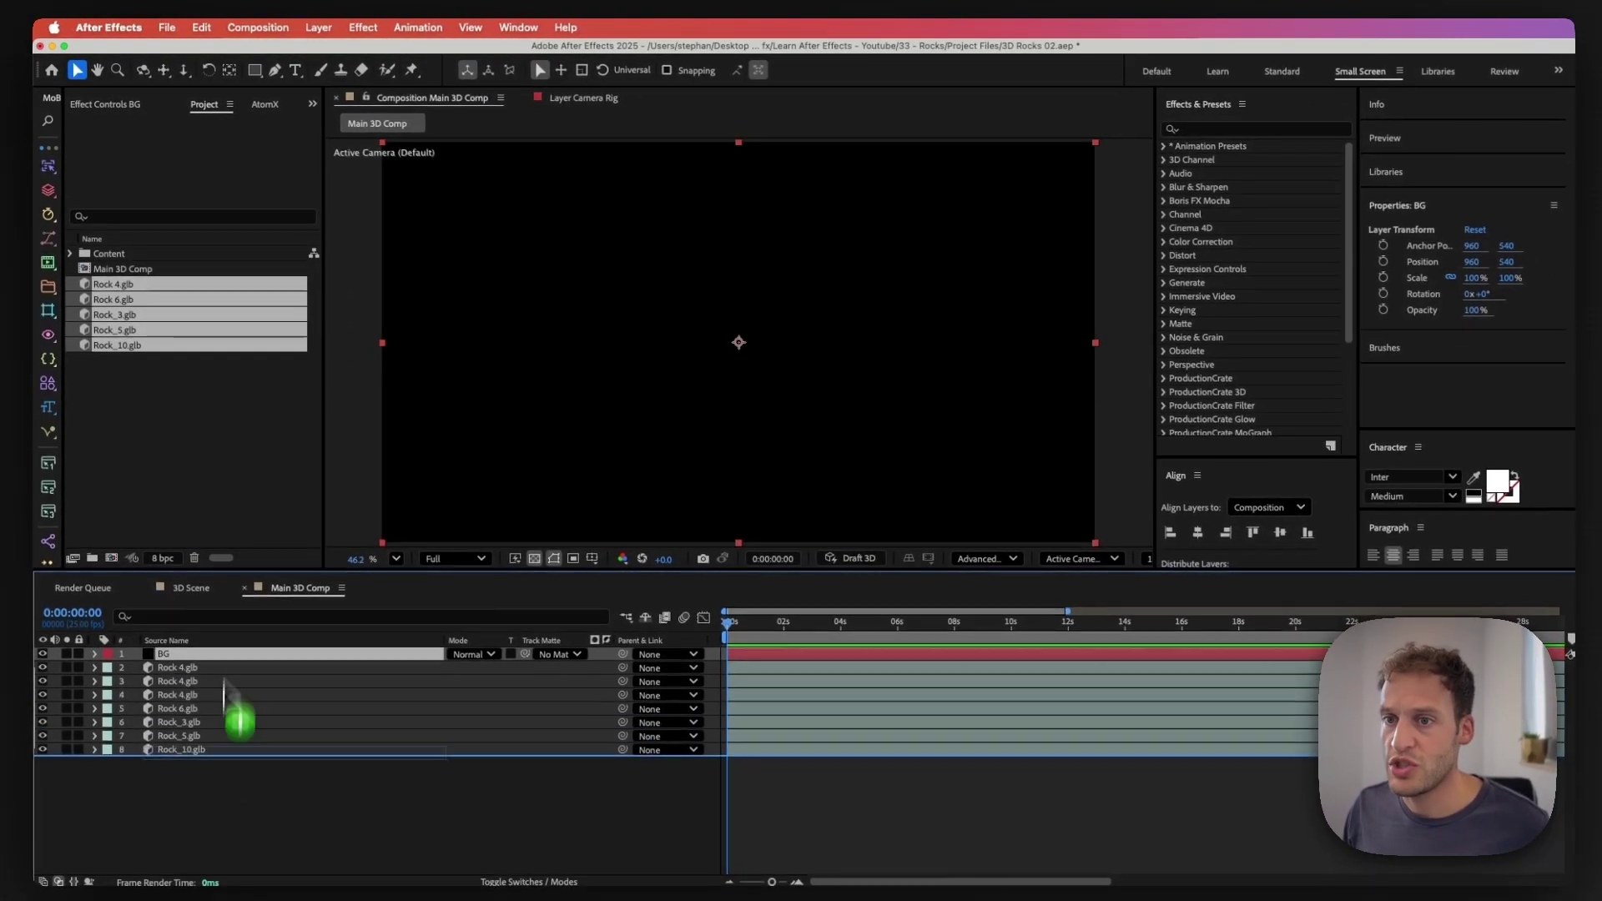
left_click_drag(224, 684, 228, 779)
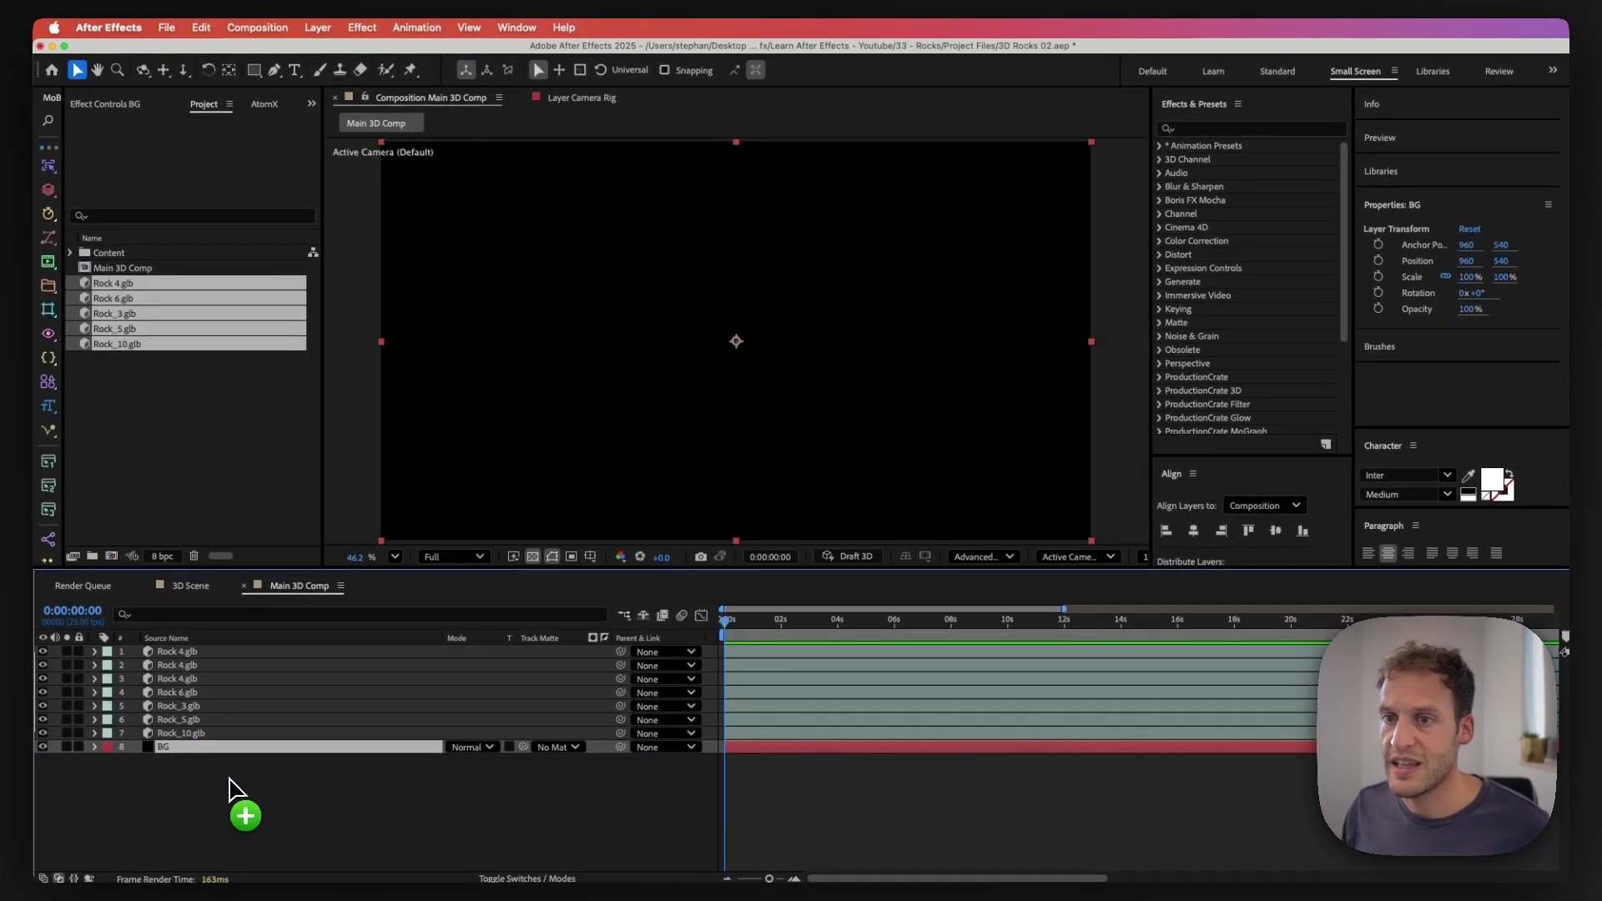
Step: Find the Gradient Ramp effect by searching for "gradient" and apply it to the BG layer
left_click(1184, 129)
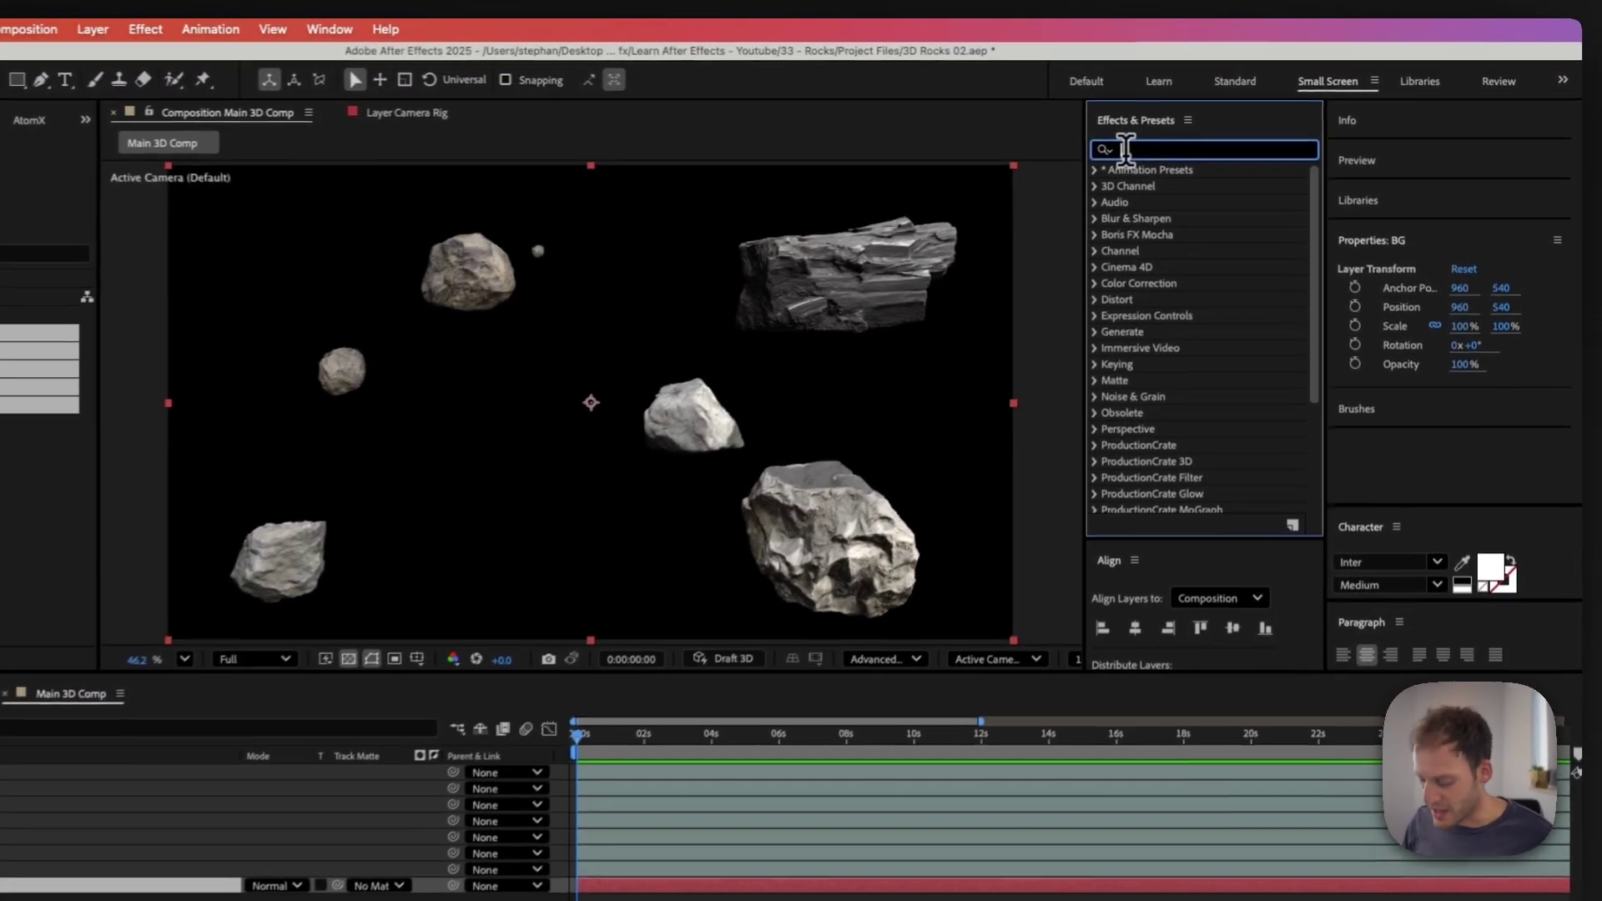
type("gradient")
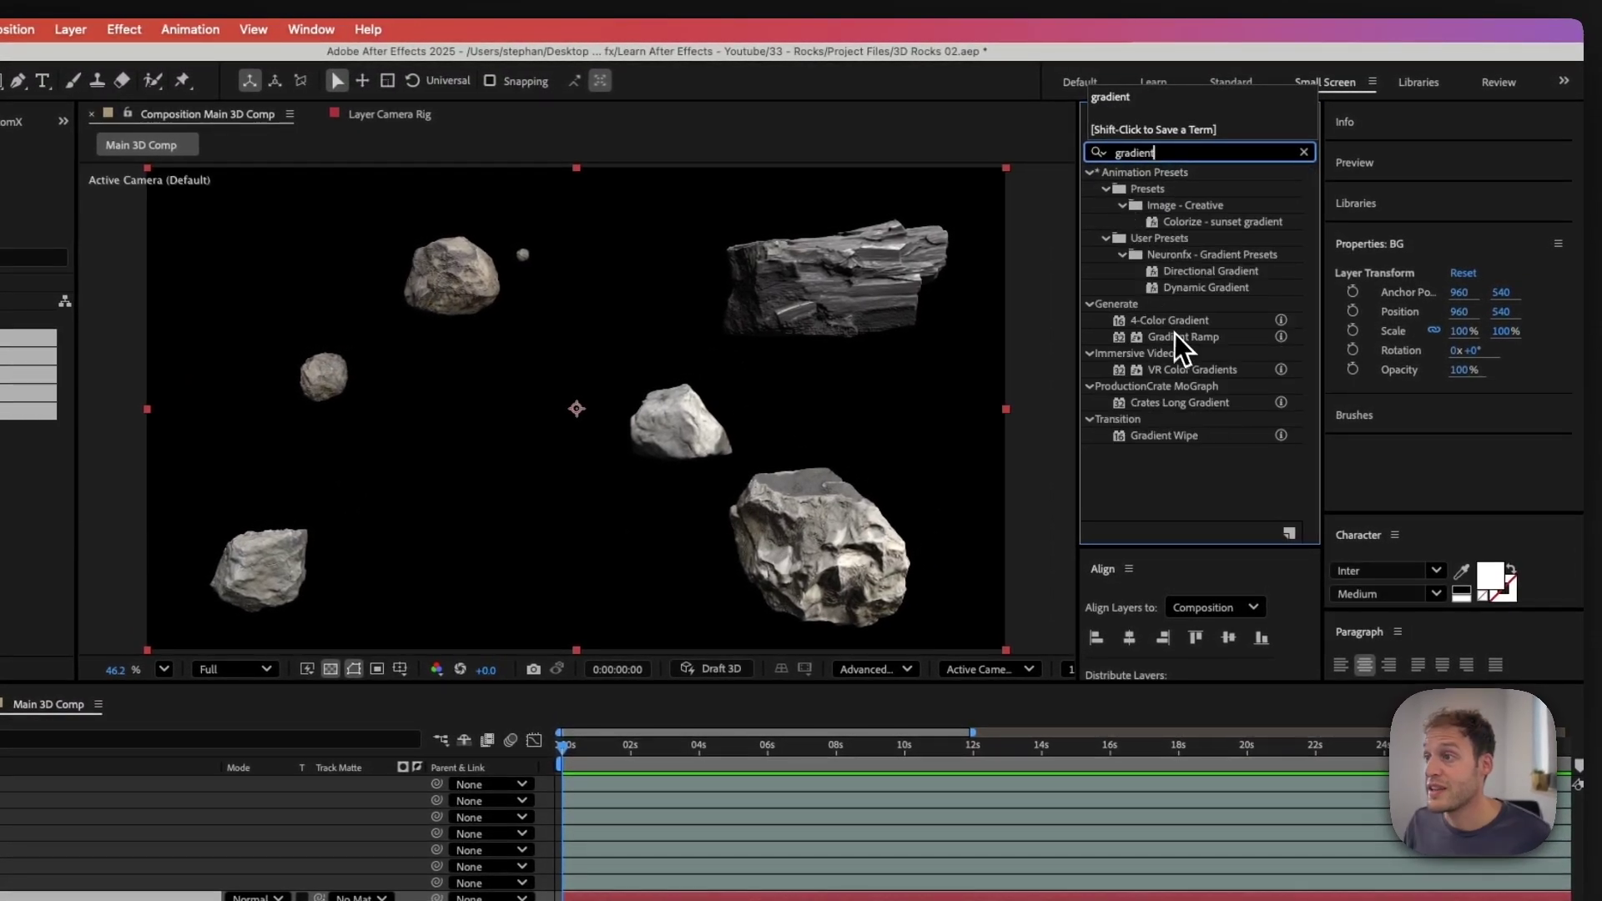
left_click_drag(1175, 338, 183, 899)
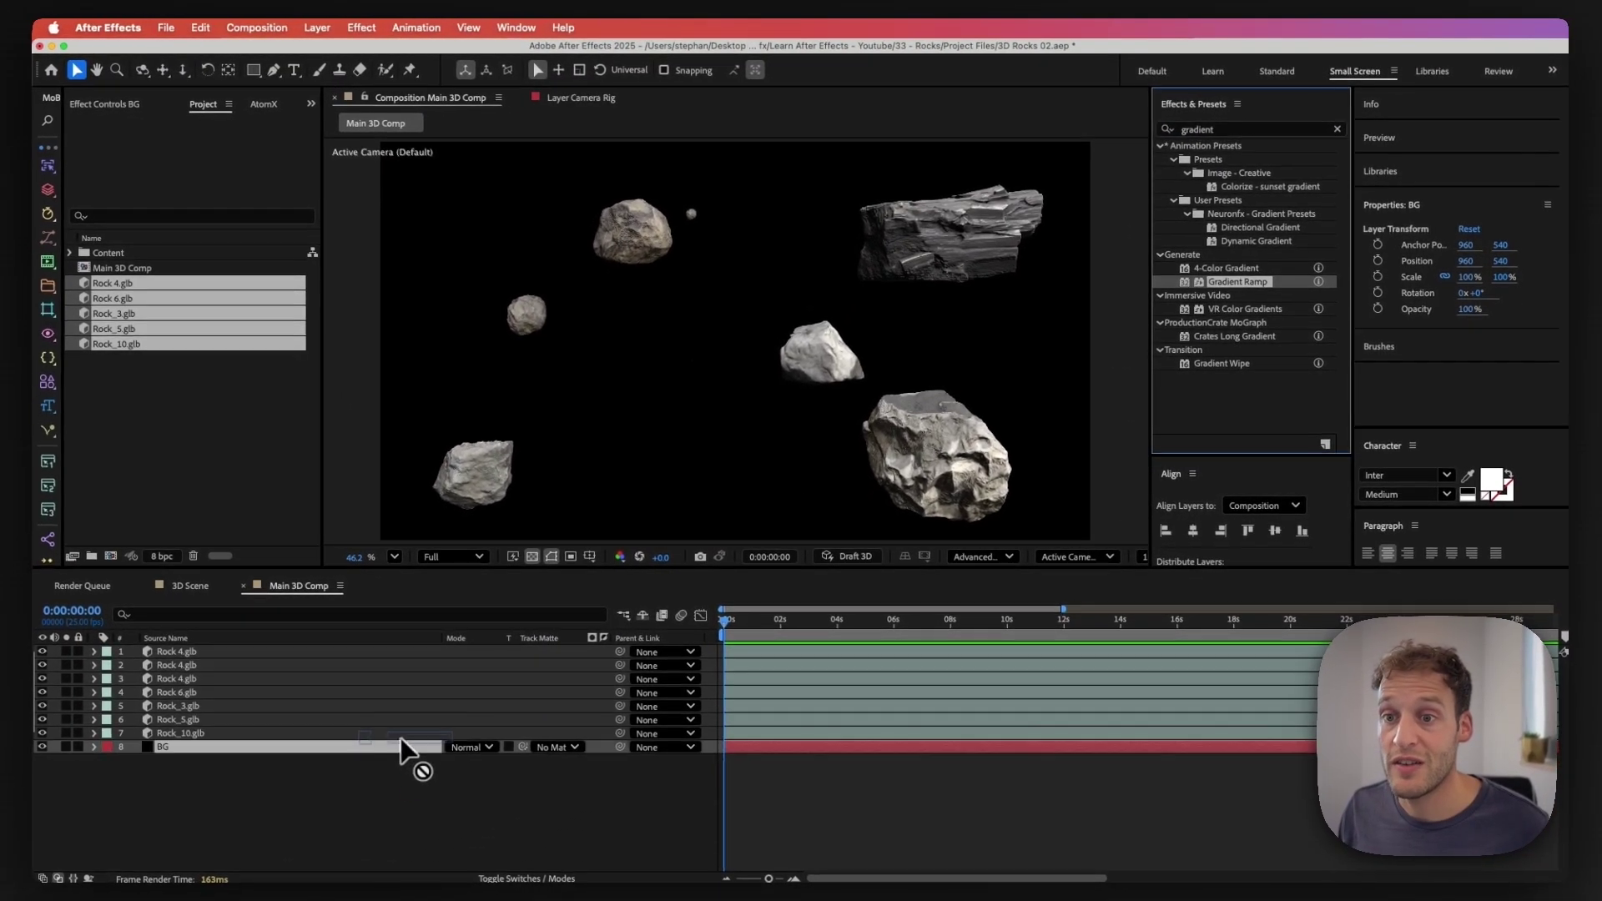
left_click_drag(400, 749, 402, 753)
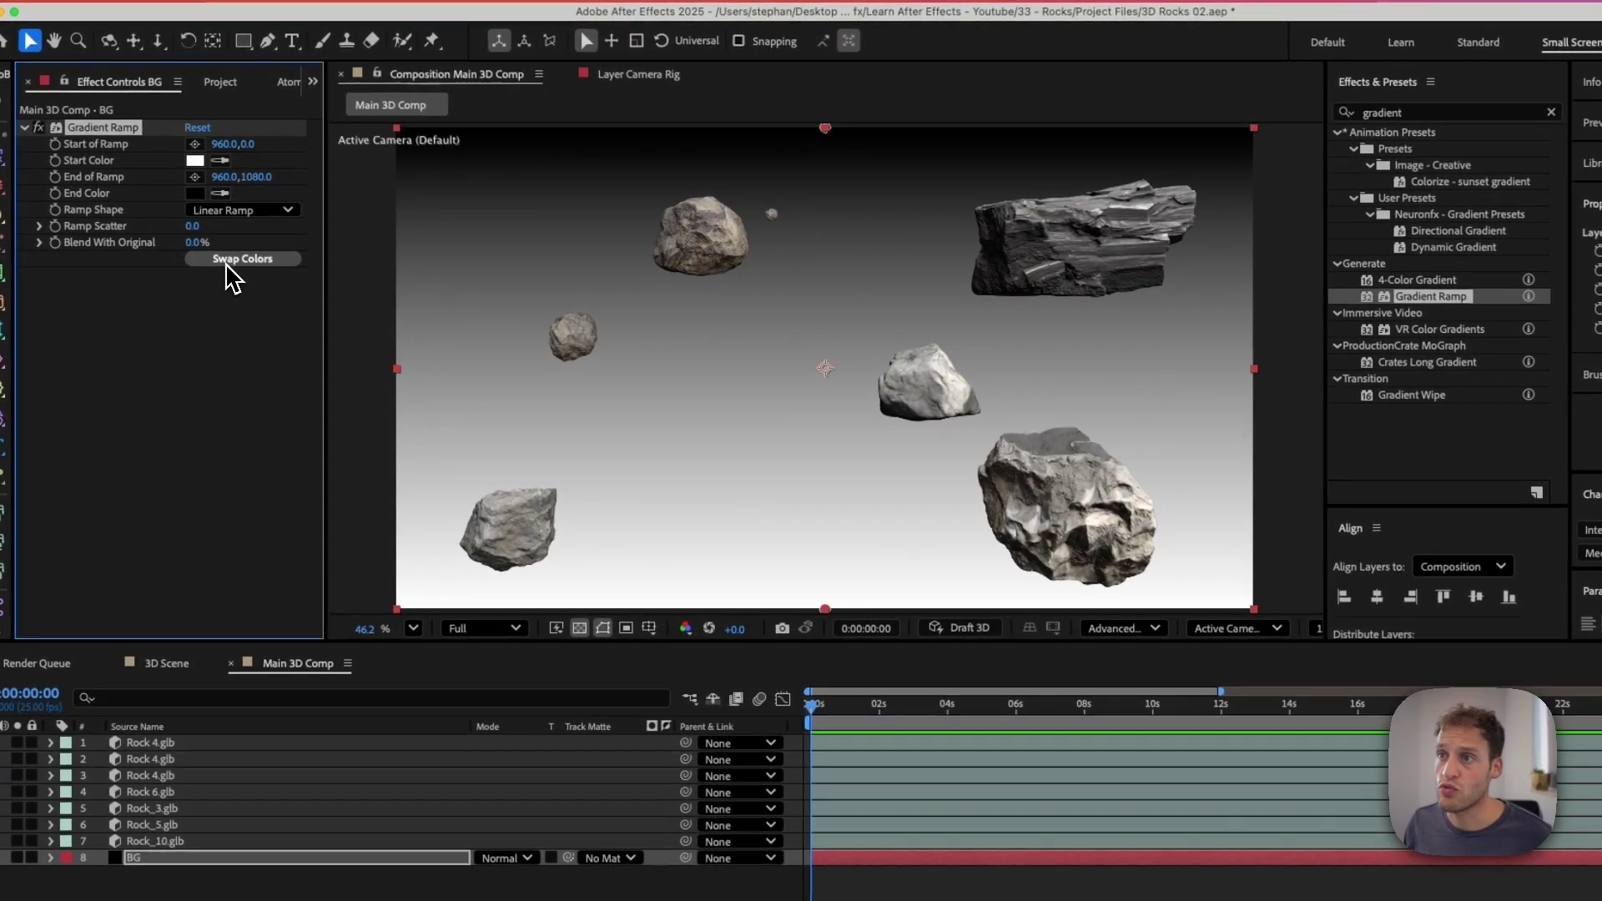
Step: Swap the Gradient Ramp colors and darken its start color to a dark gray
left_click(233, 253)
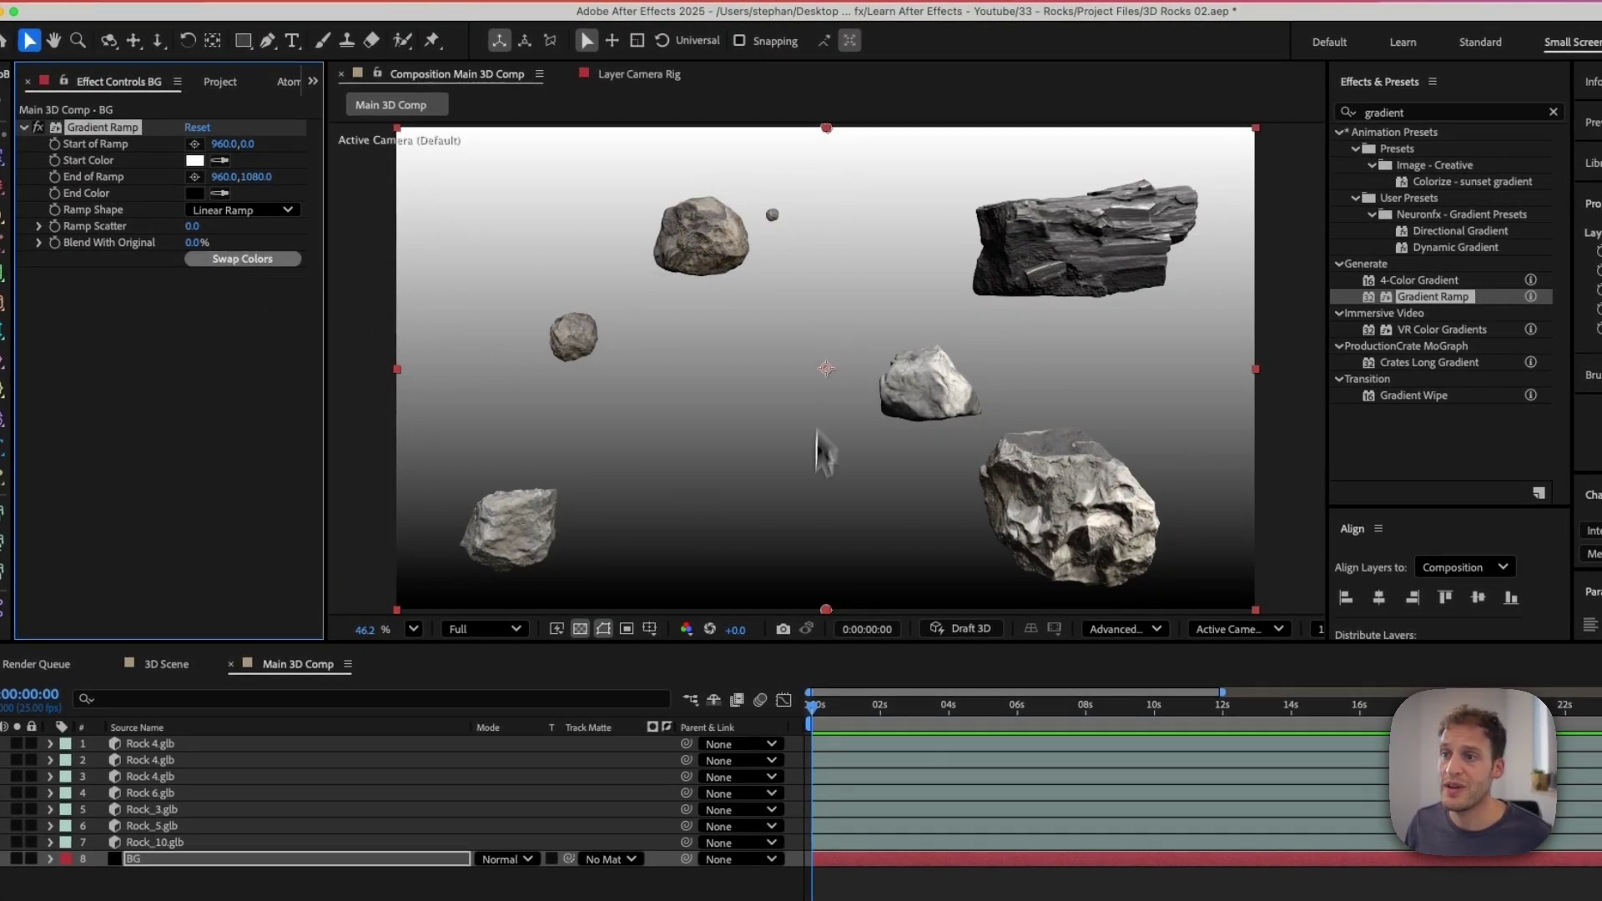
left_click(194, 160)
left_click_drag(677, 439, 664, 598)
key("Return")
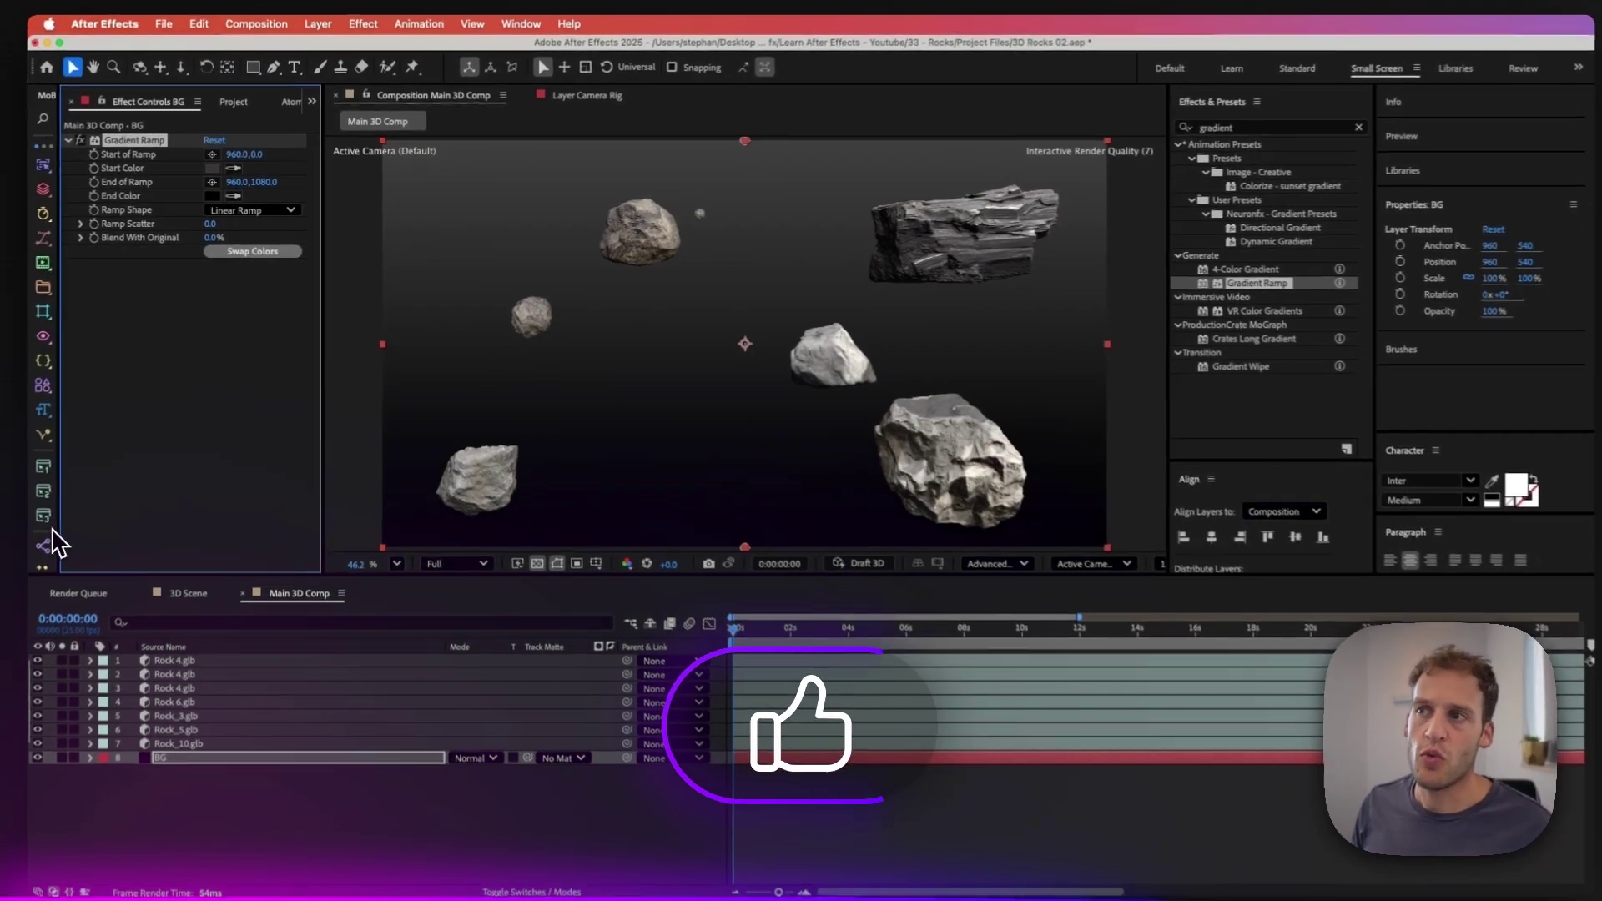
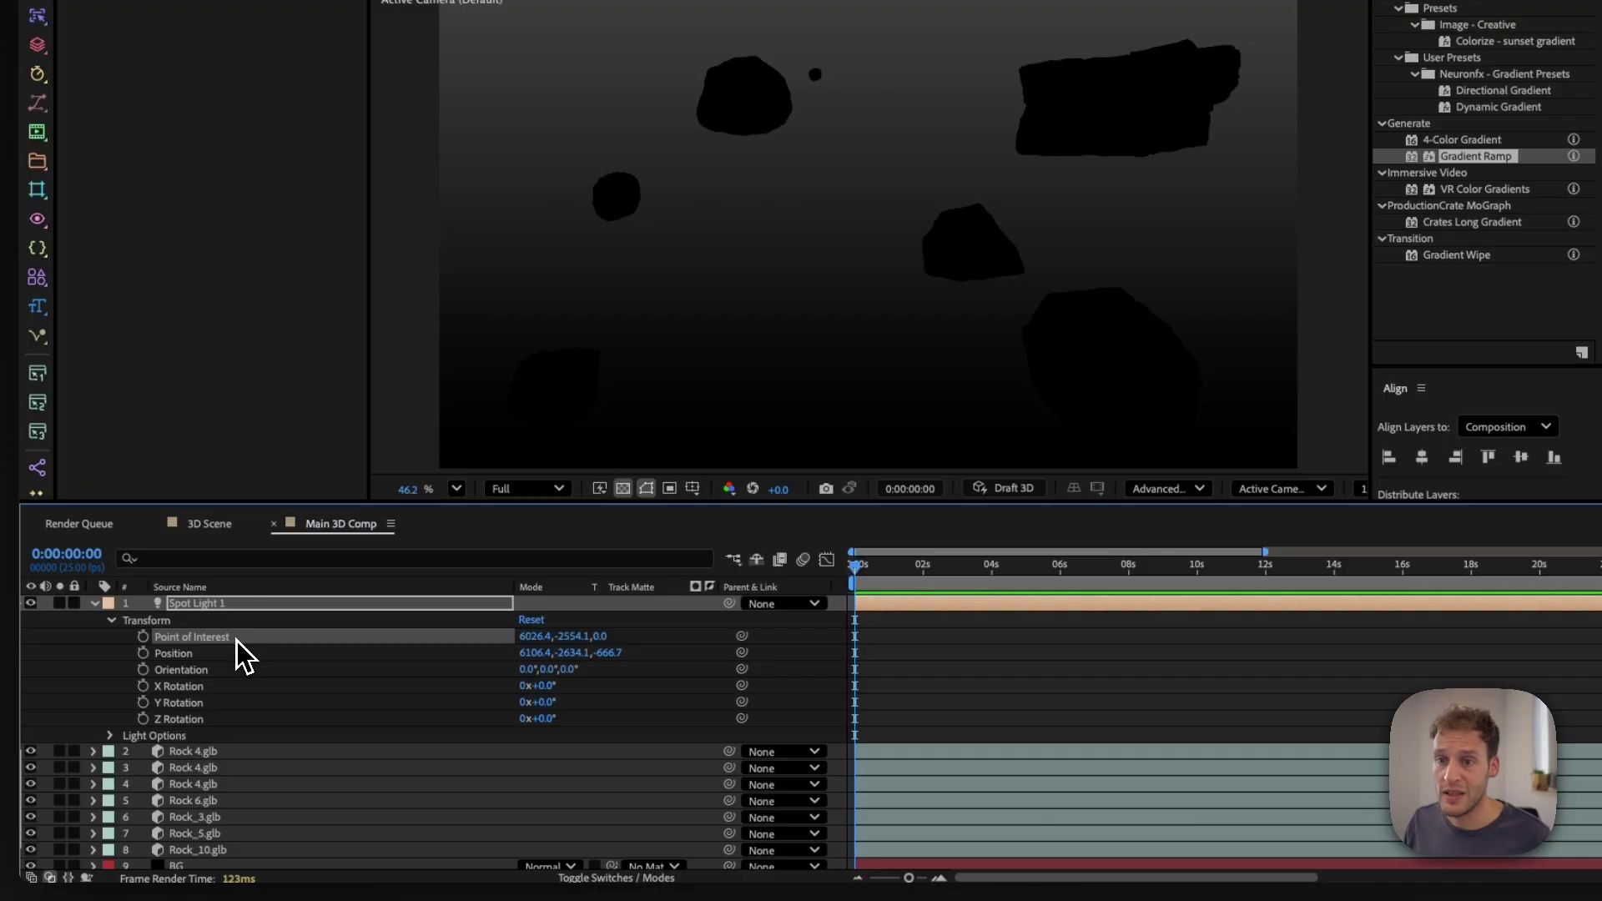
Step: Reset Spot Light 1's point of interest and set its falloff distance to 20000
right_click(237, 639)
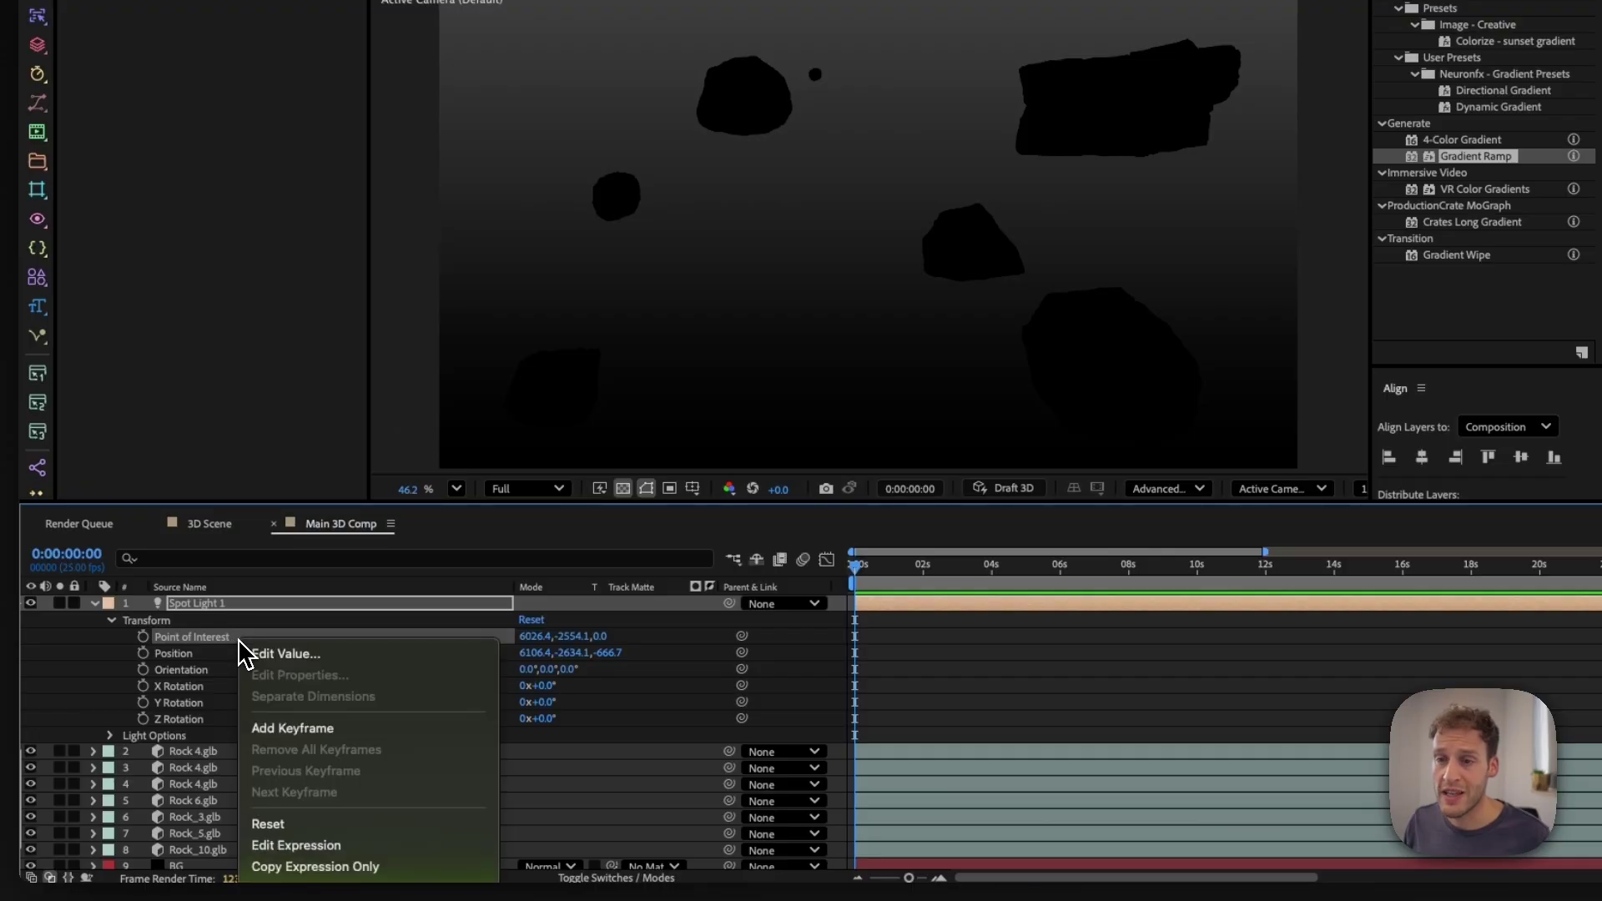
left_click(307, 822)
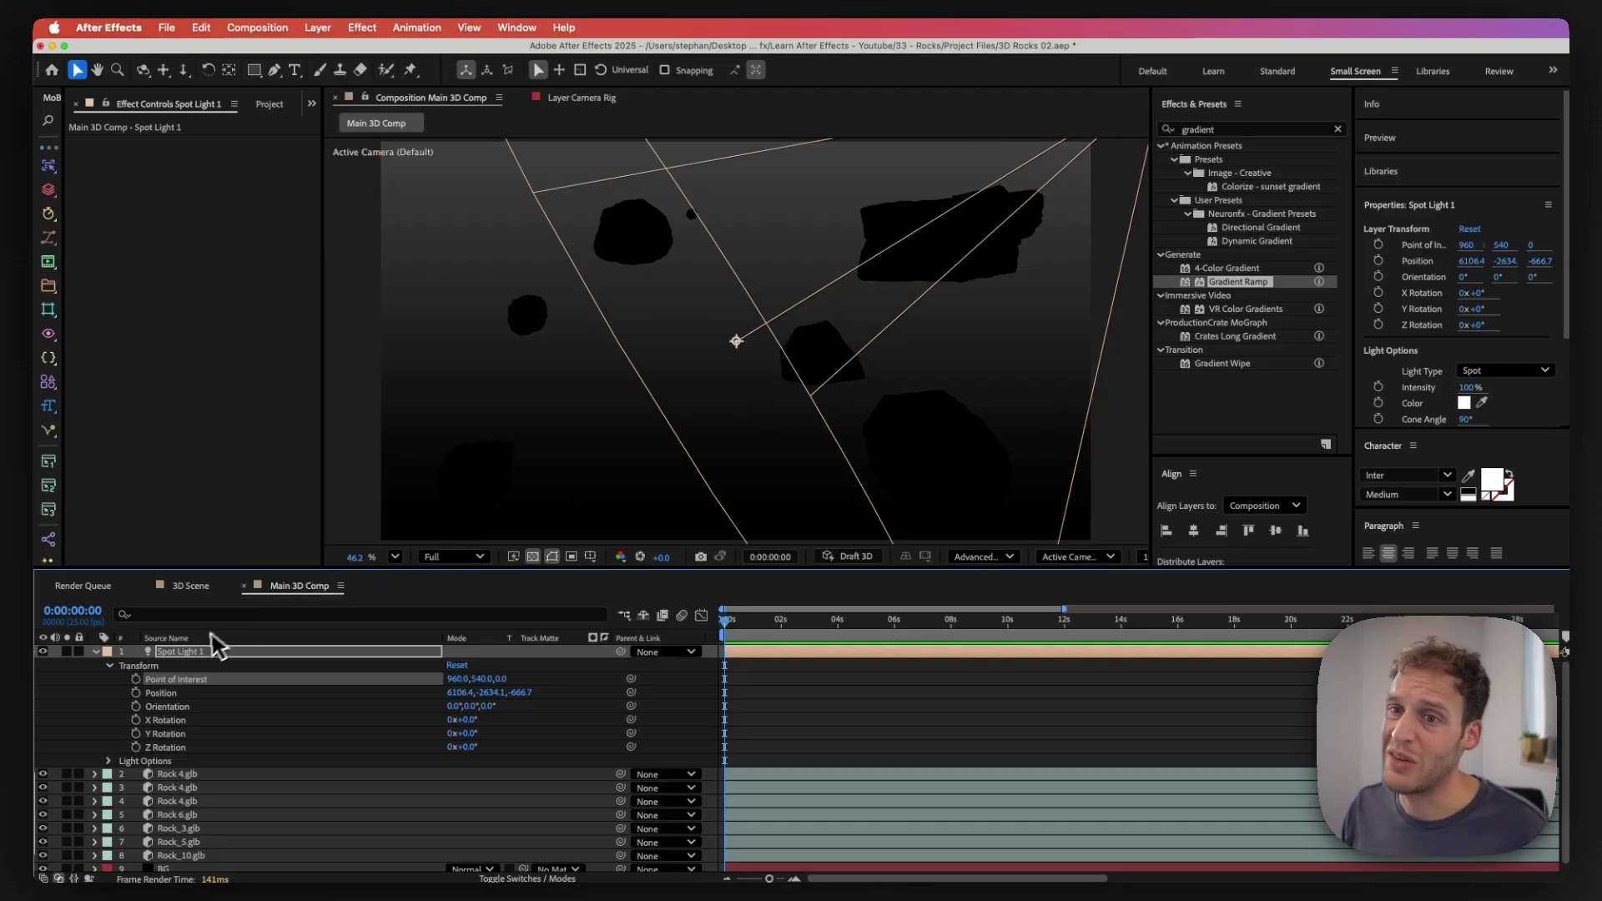
left_click(109, 761)
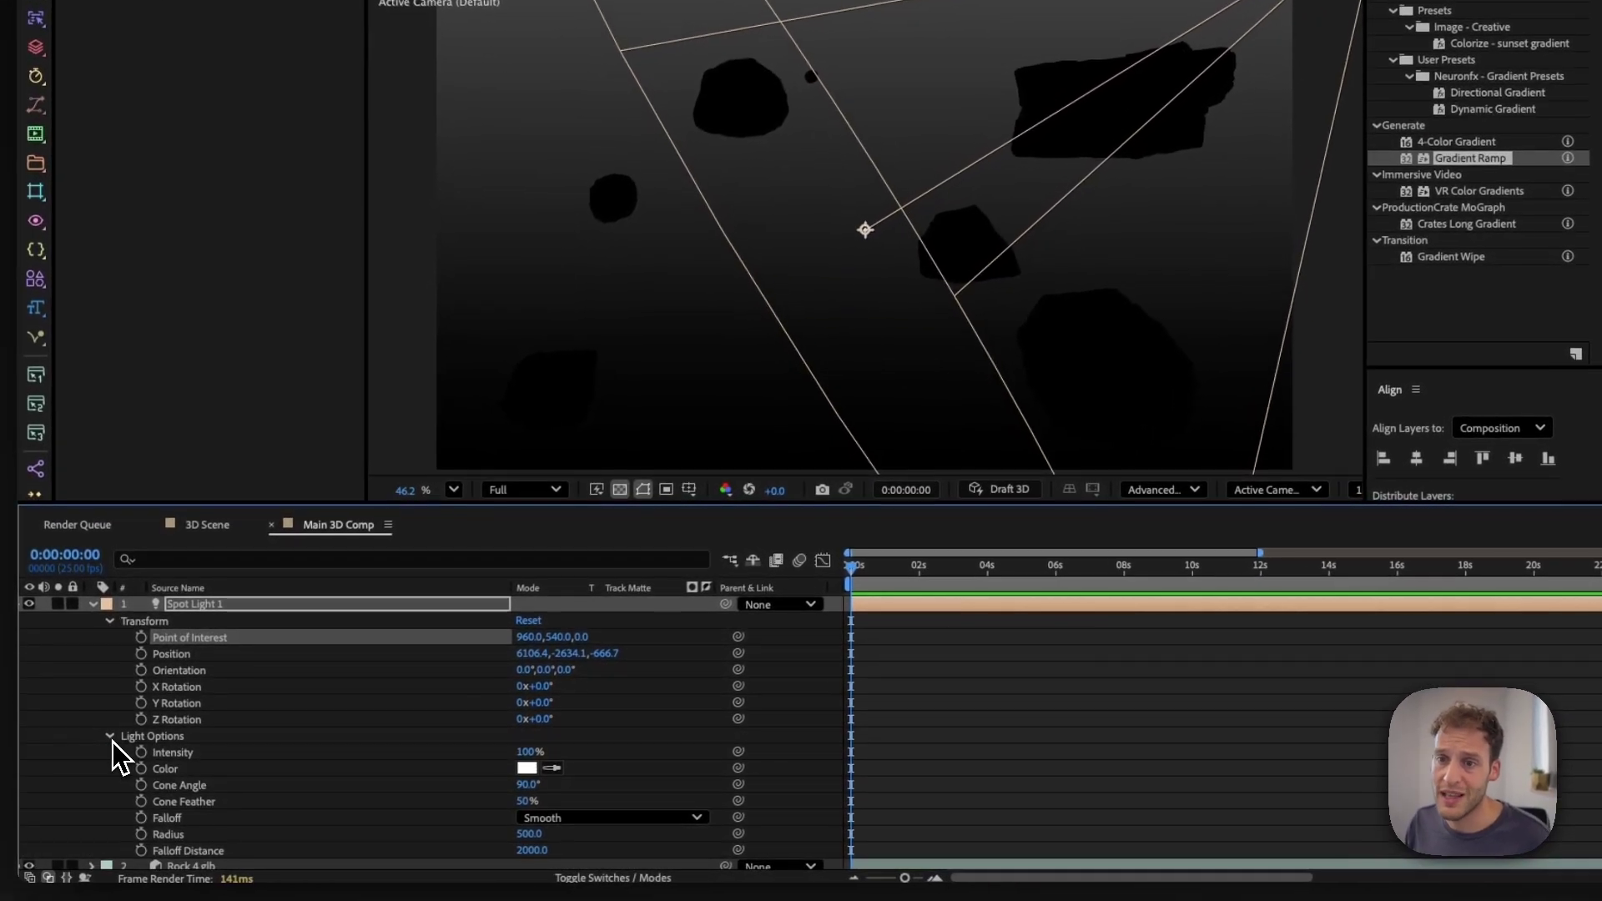
scroll(175, 768, "down", 2)
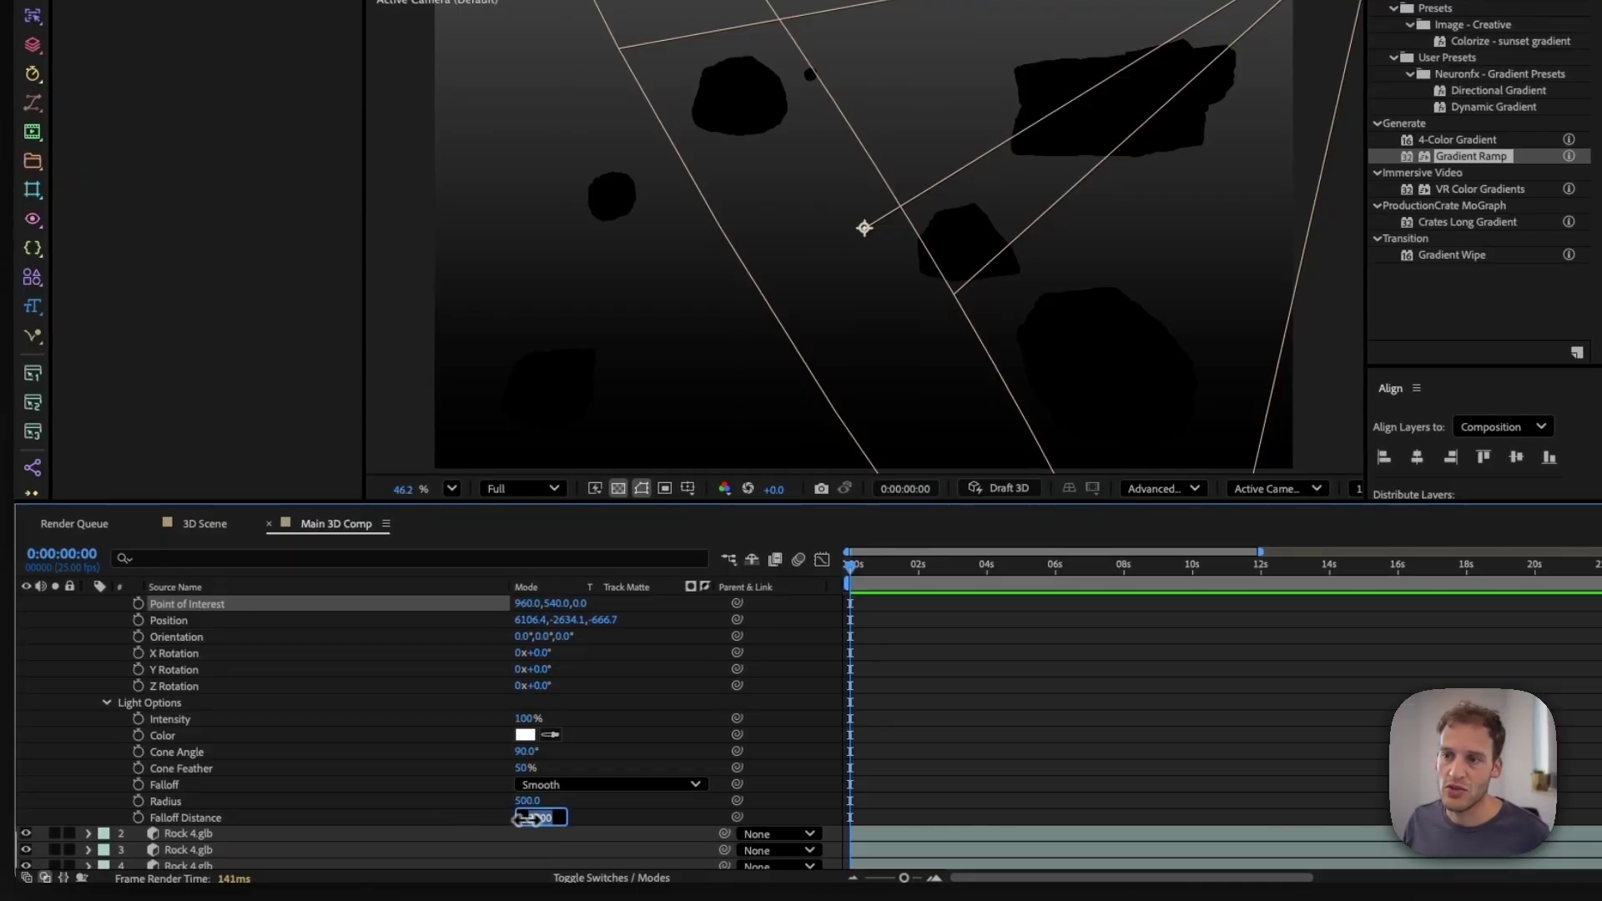
type("200")
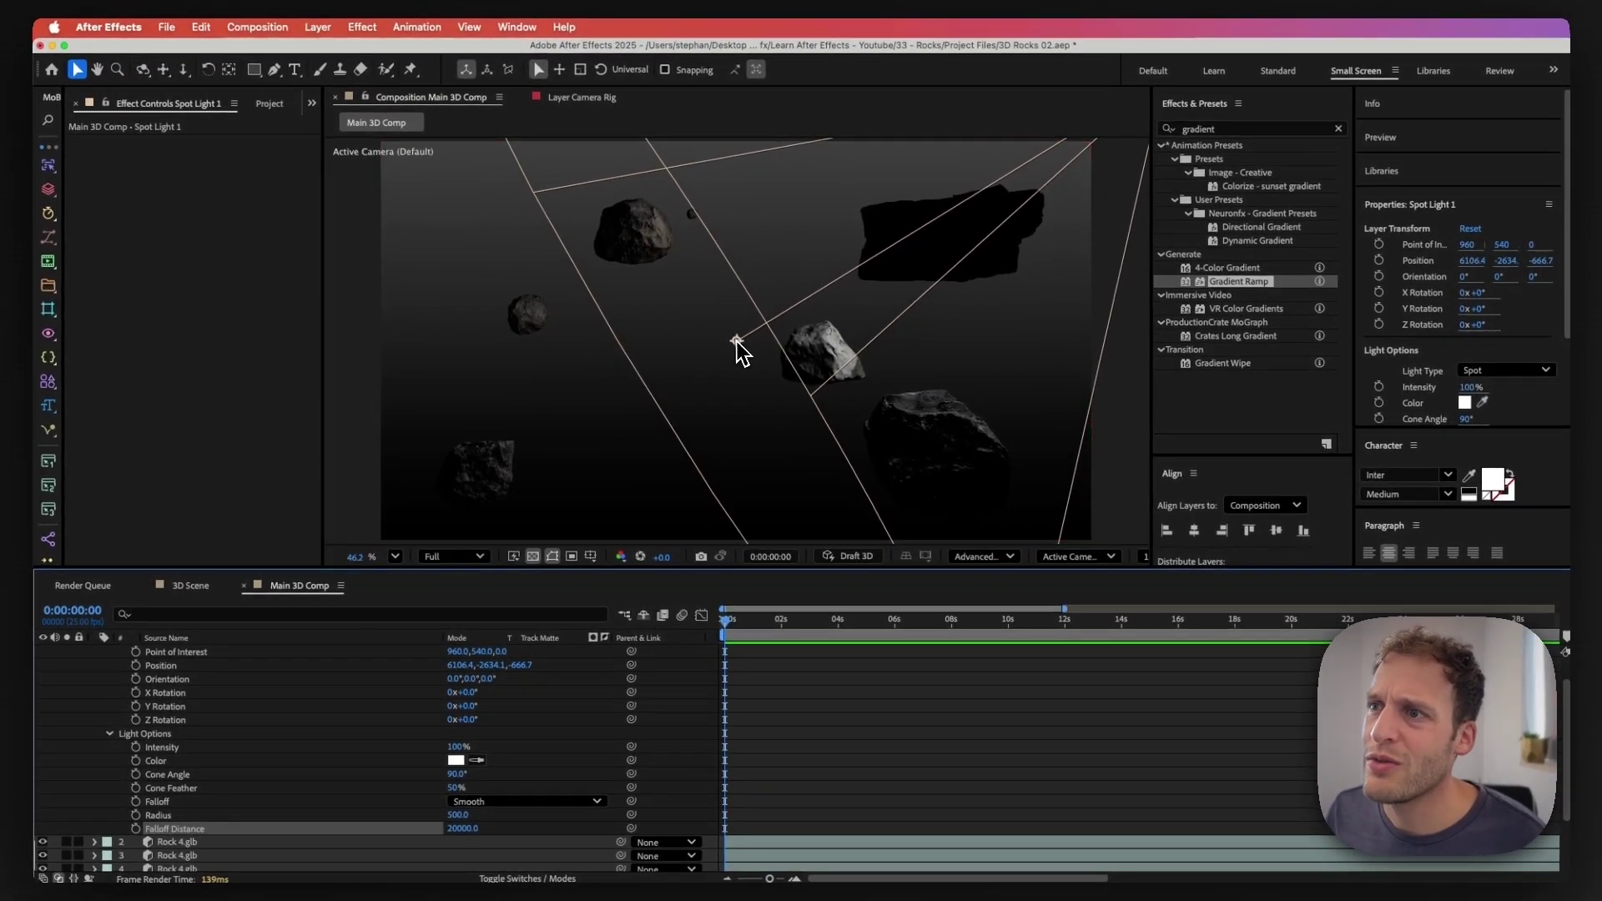
Step: Shift Spot Light 1's point of interest to about 715.8, 824.9, 0 and widen its cone angle to 180°
left_click_drag(736, 342, 700, 351)
key("super+z")
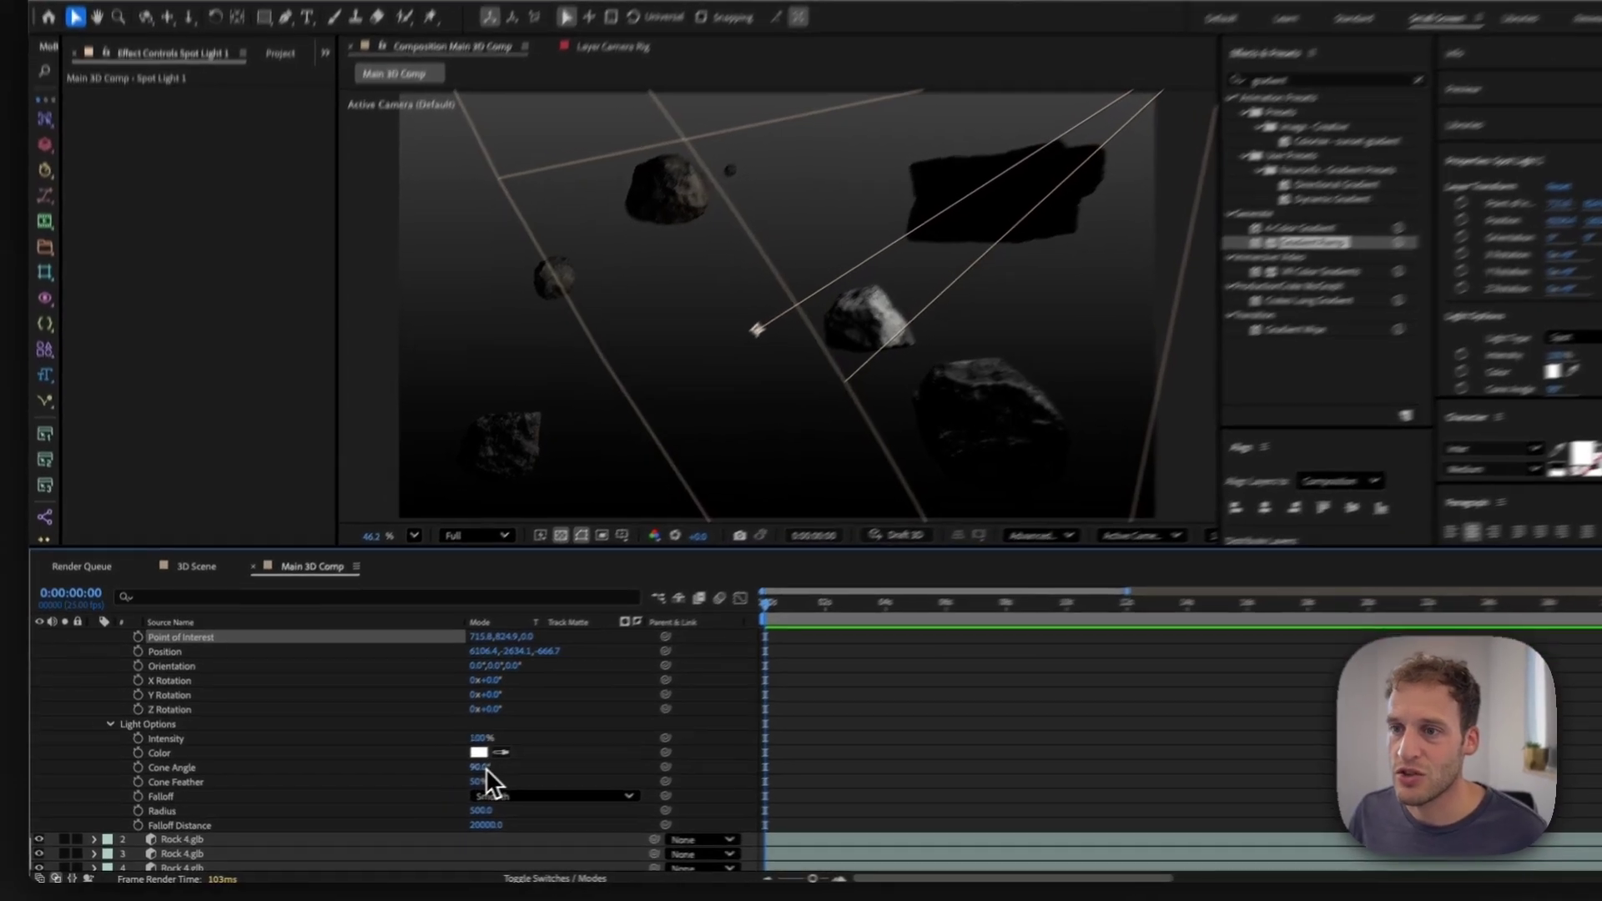
left_click_drag(456, 774, 637, 750)
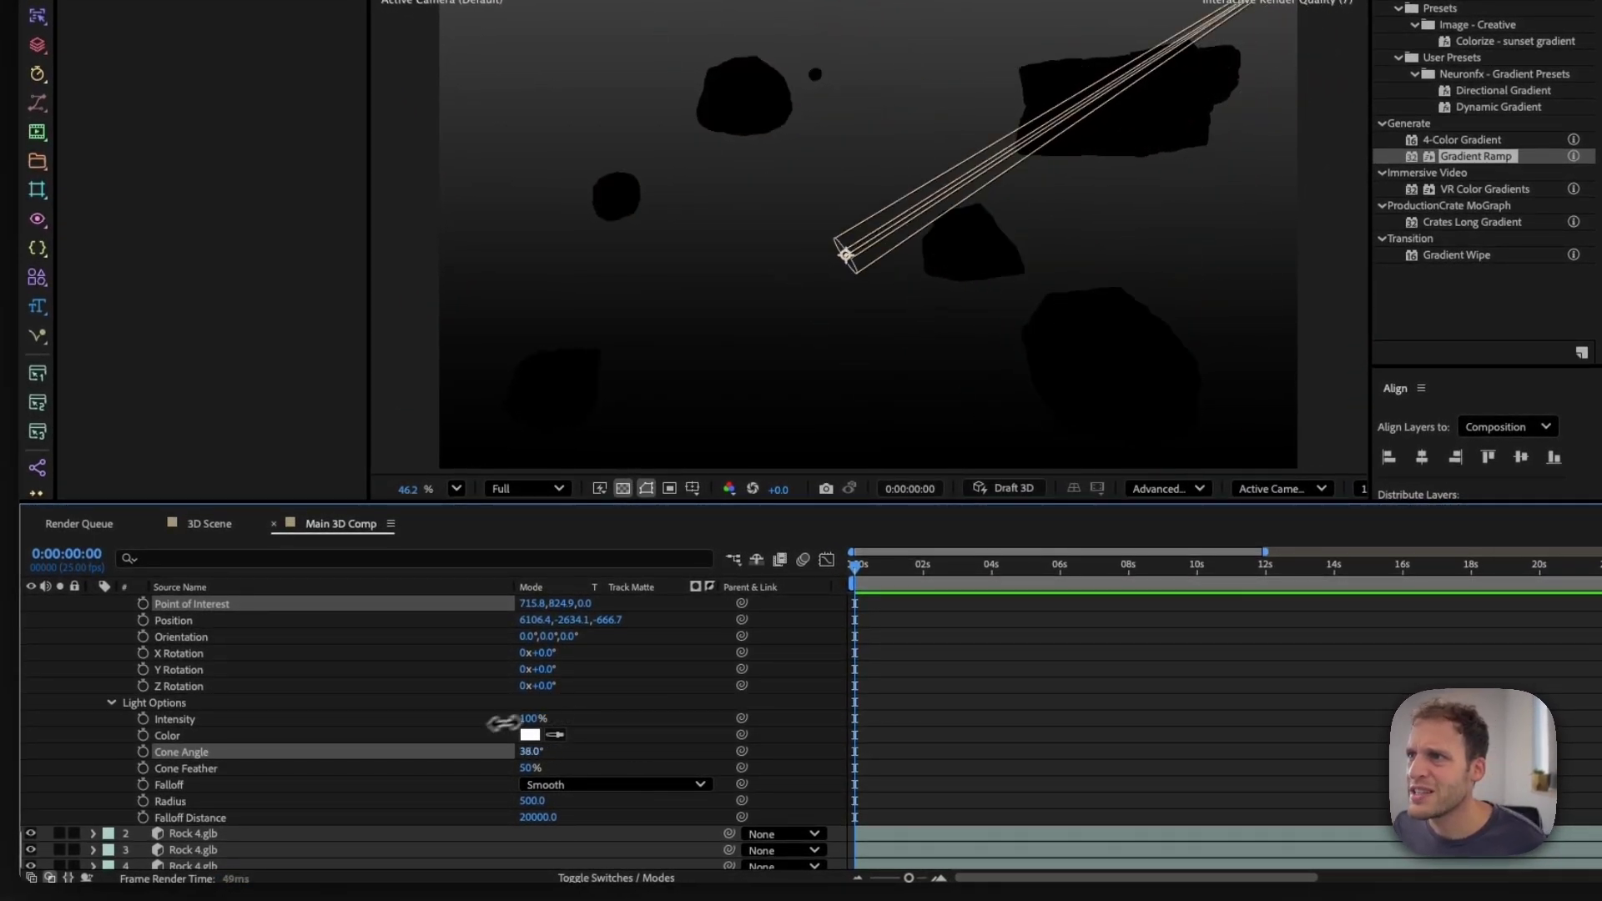
scroll(1166, 203, "up", 4)
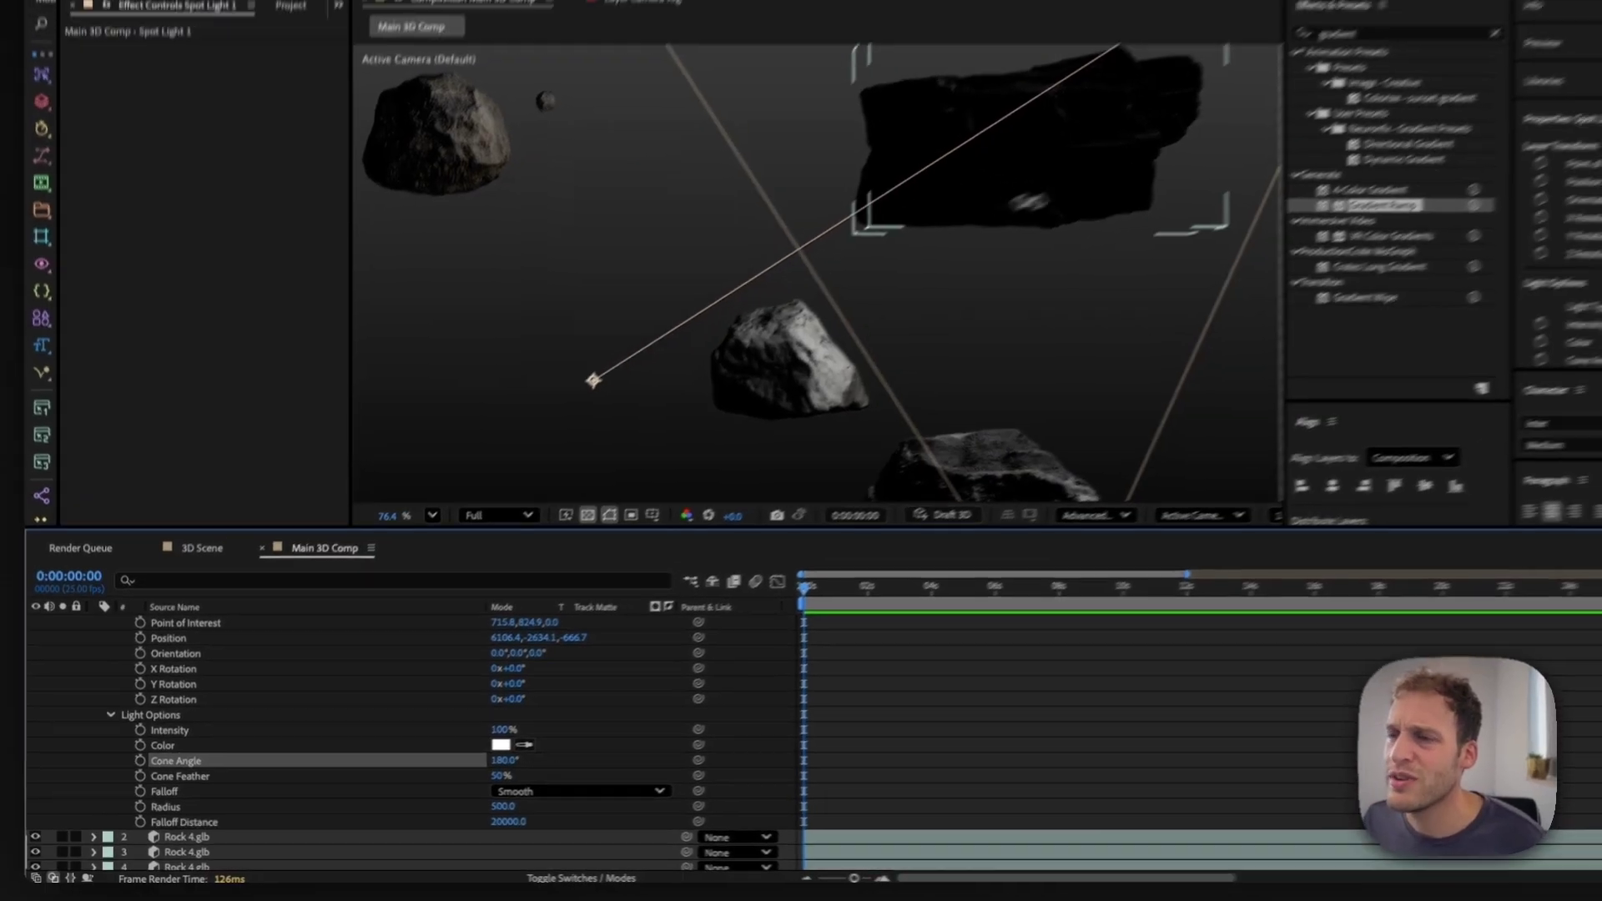
Step: Push the slab-shaped Rock_10.glb farther back in depth, tilt it to about 343° on the Z orientation and reposition it in the upper corner
scroll(1073, 204, "down", 3)
left_click(1099, 148)
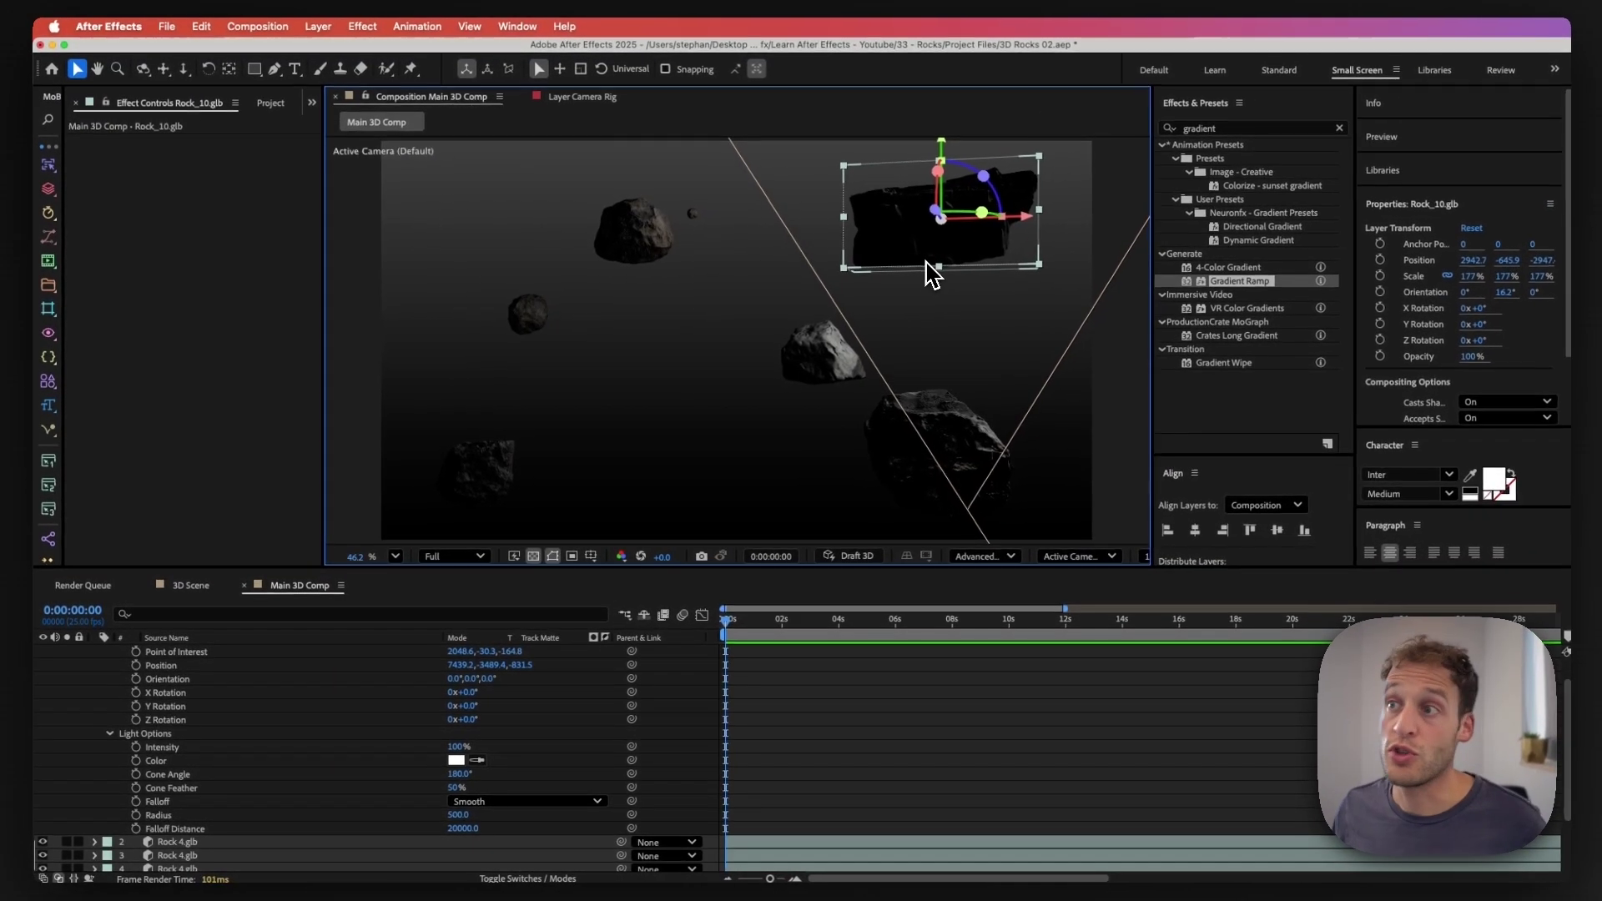
left_click_drag(957, 188, 926, 292)
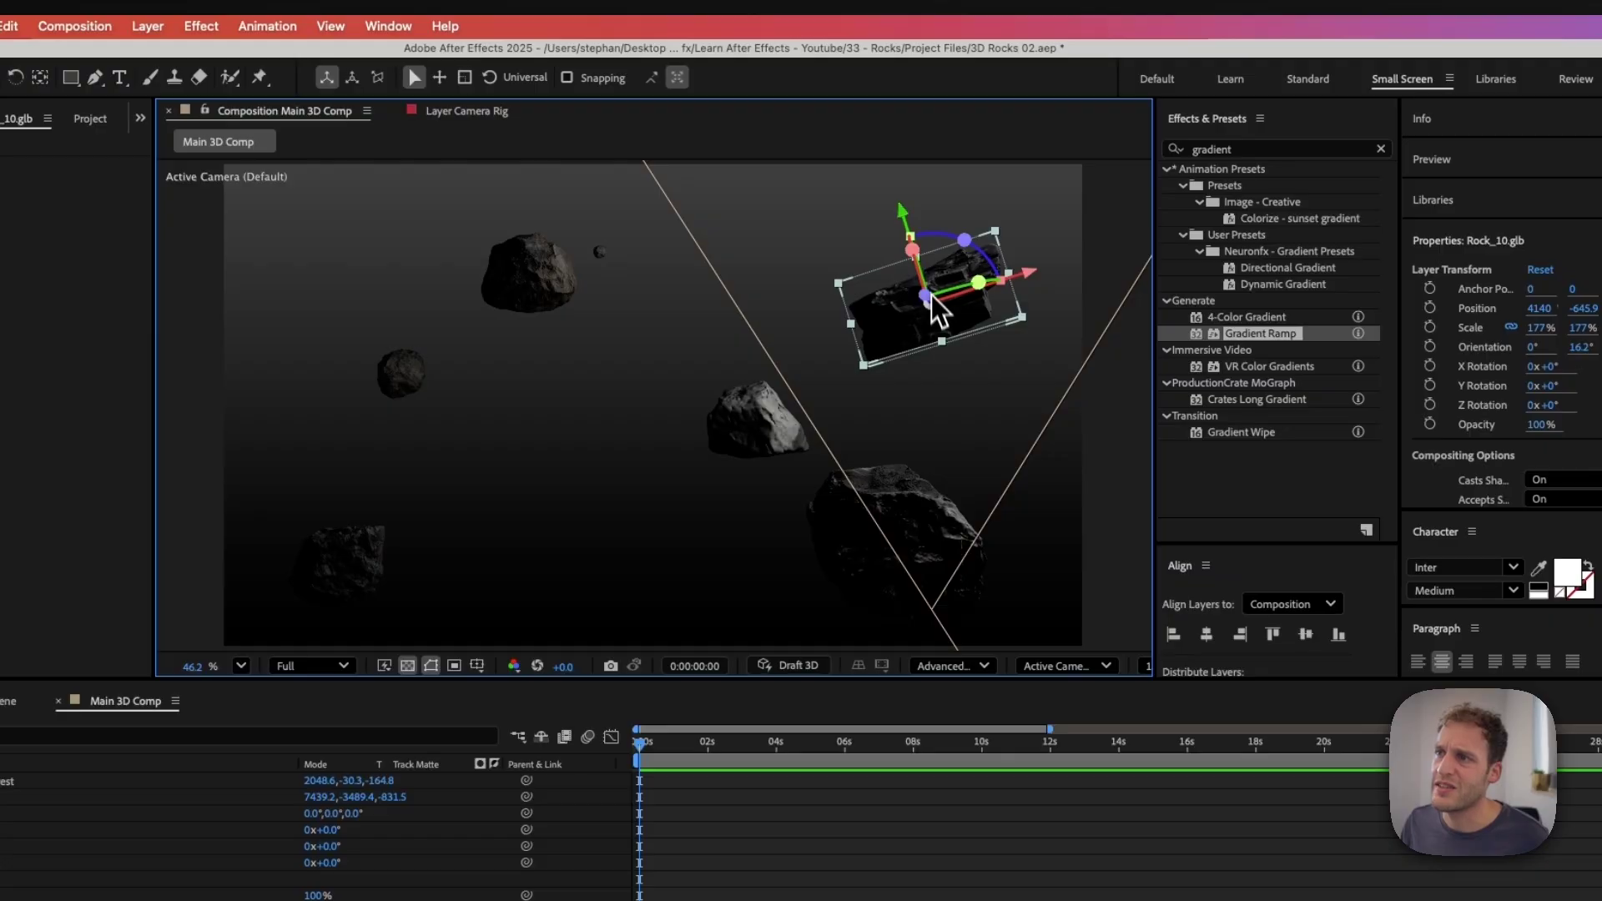
left_click_drag(932, 294, 868, 197)
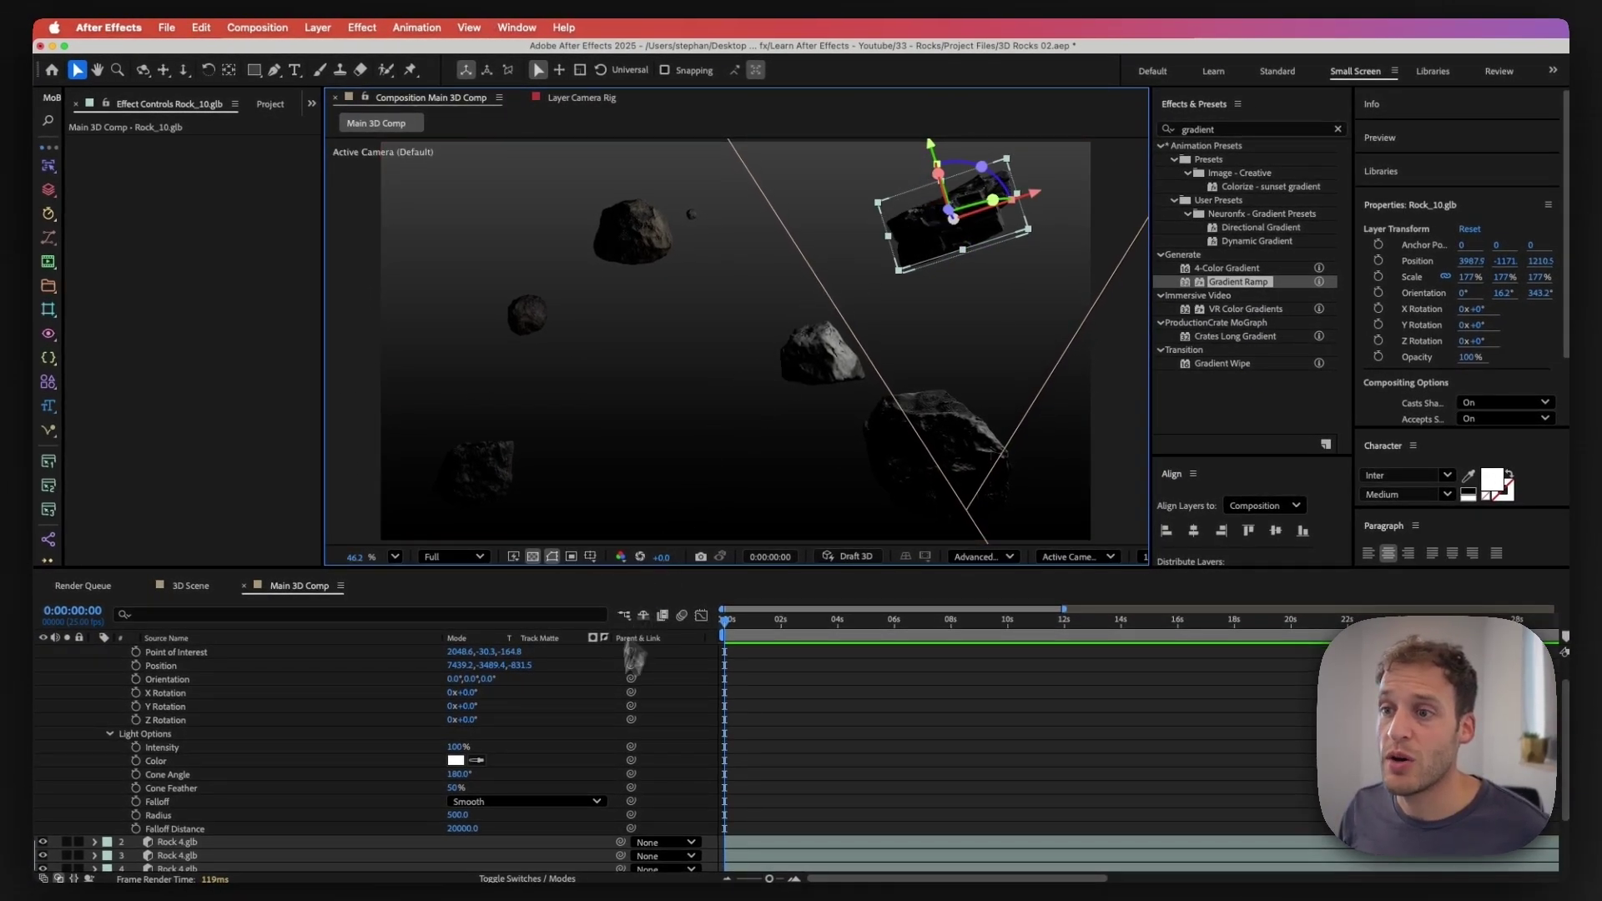
Step: Create a null object in Main 3D Comp and name it Camera Control
left_click(601, 724)
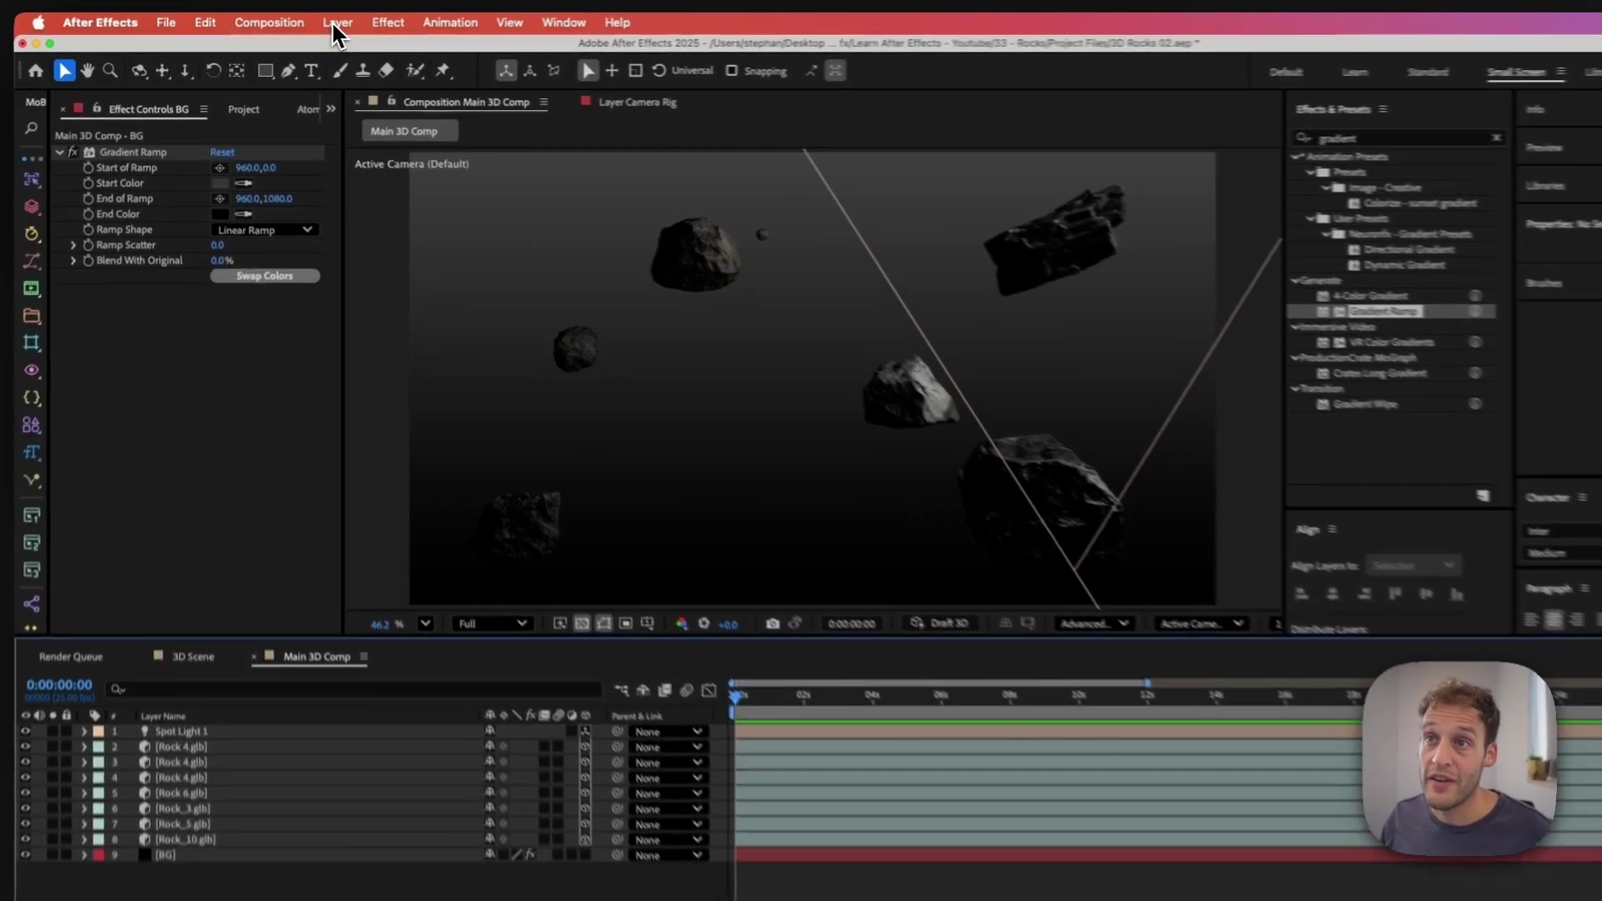
left_click(317, 28)
mouse_move(314, 51)
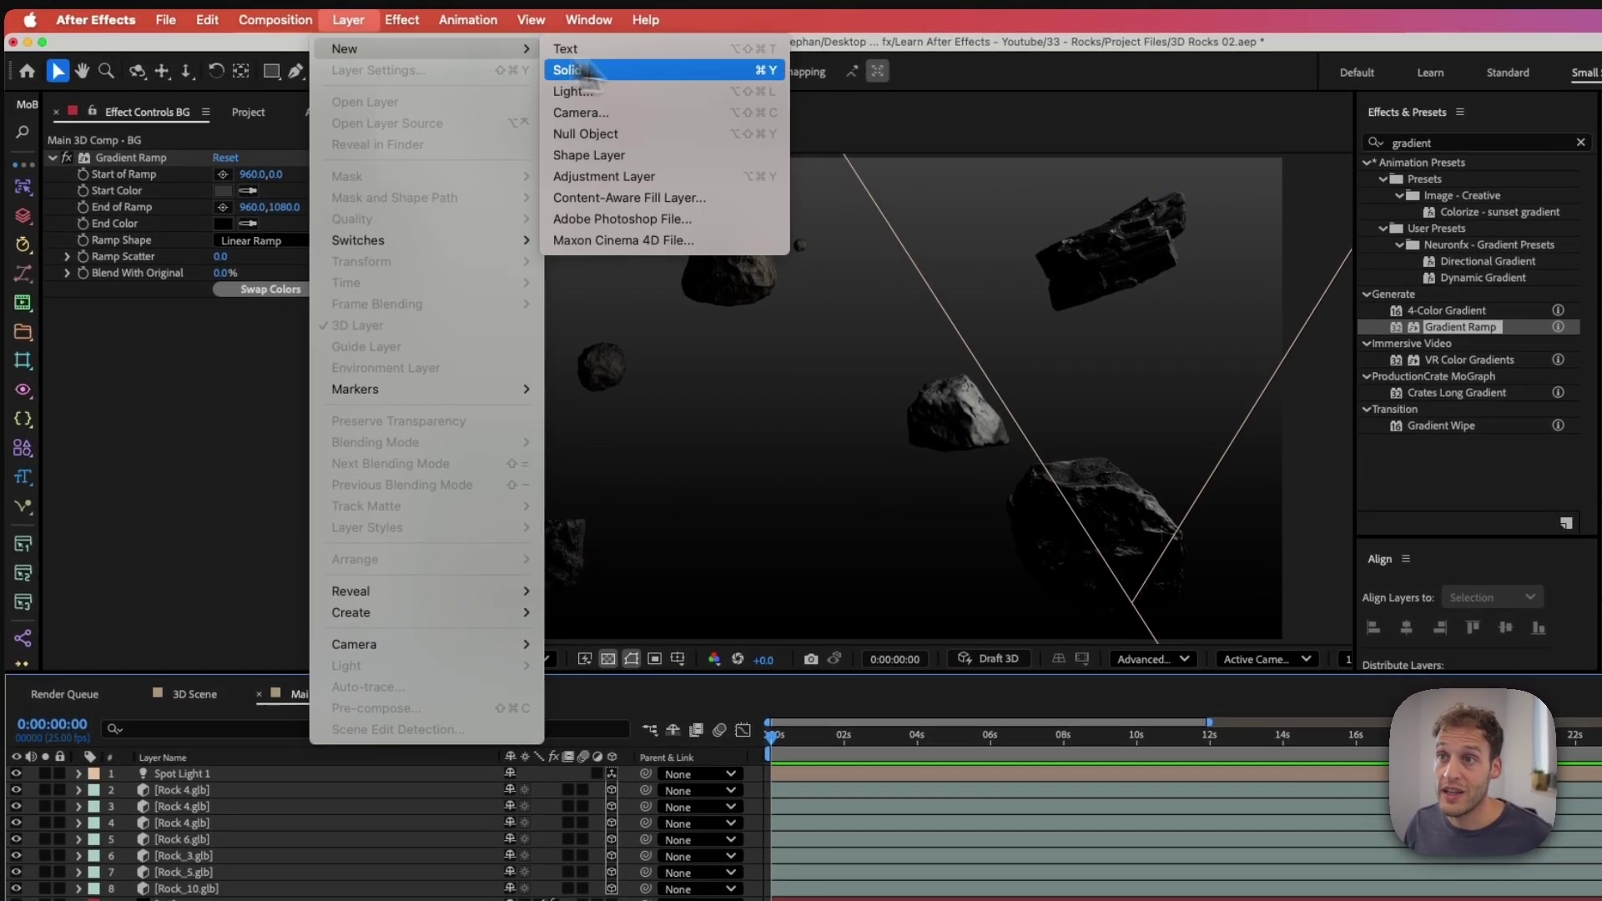
left_click(722, 136)
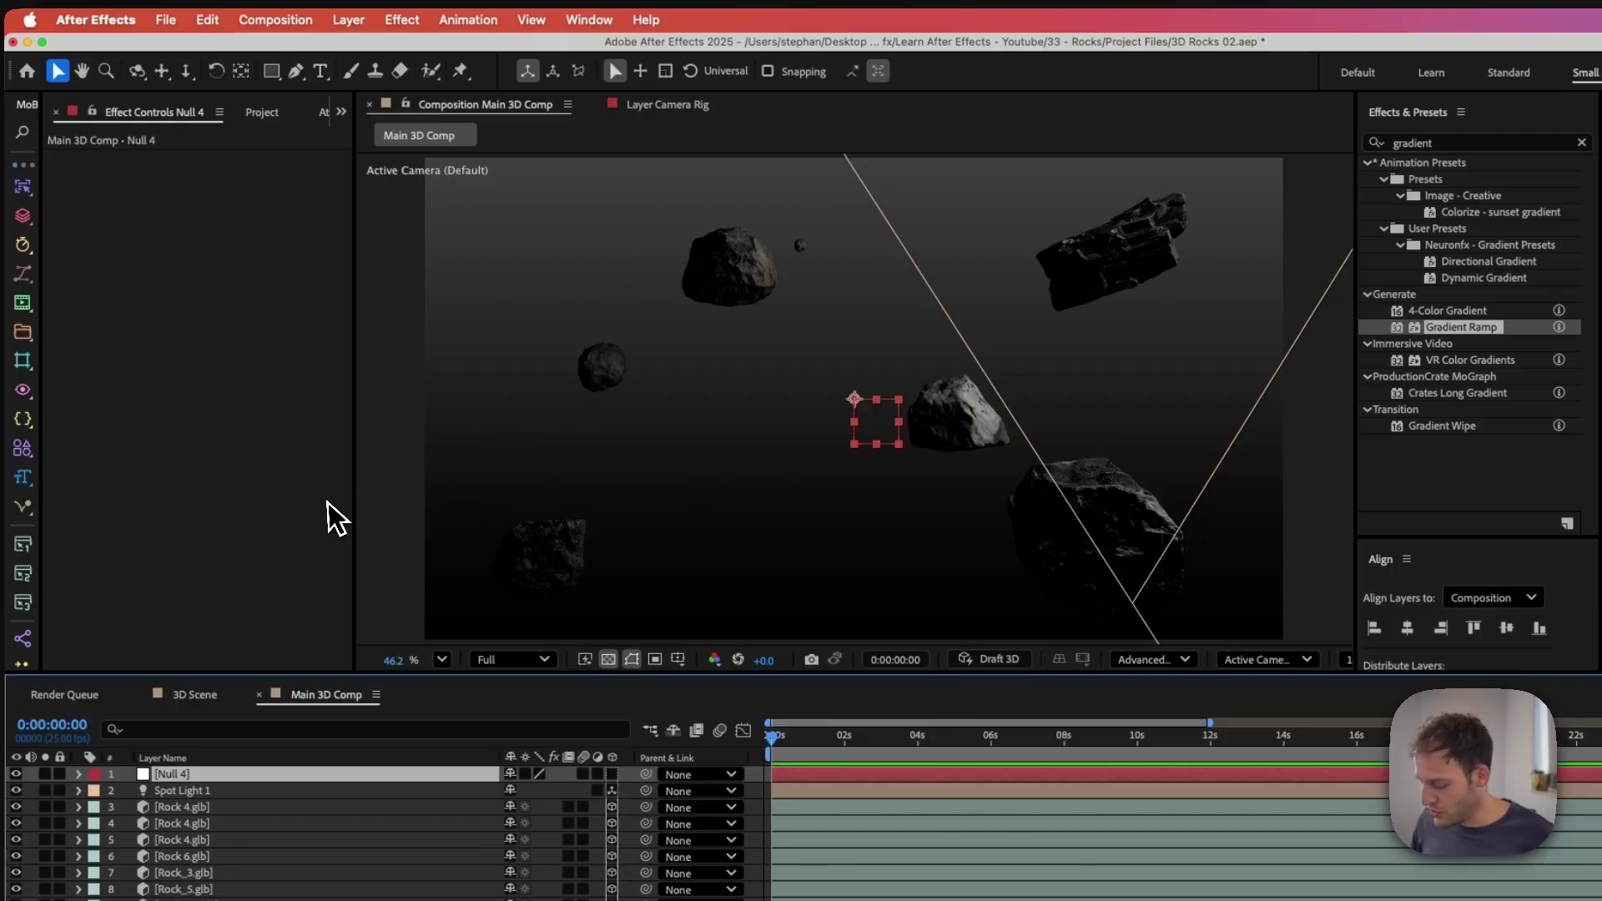
key("Return")
type("Camera Cont")
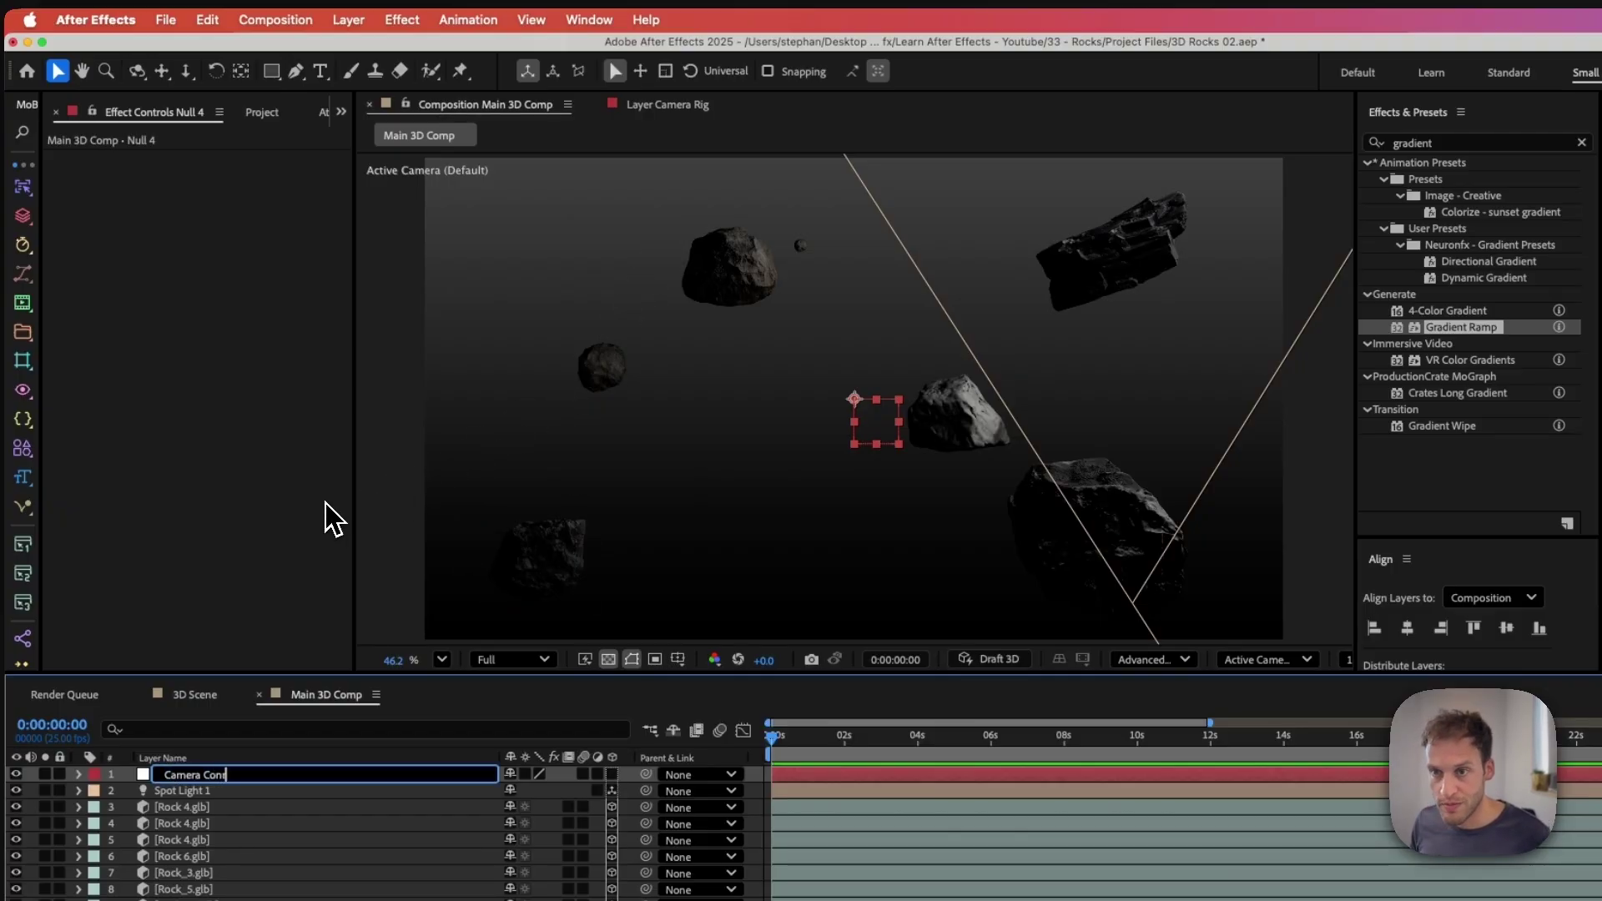
type("rol")
key("Return")
Step: Add a two-node camera with the 20mm preset, keeping the name Camera 1
left_click(347, 19)
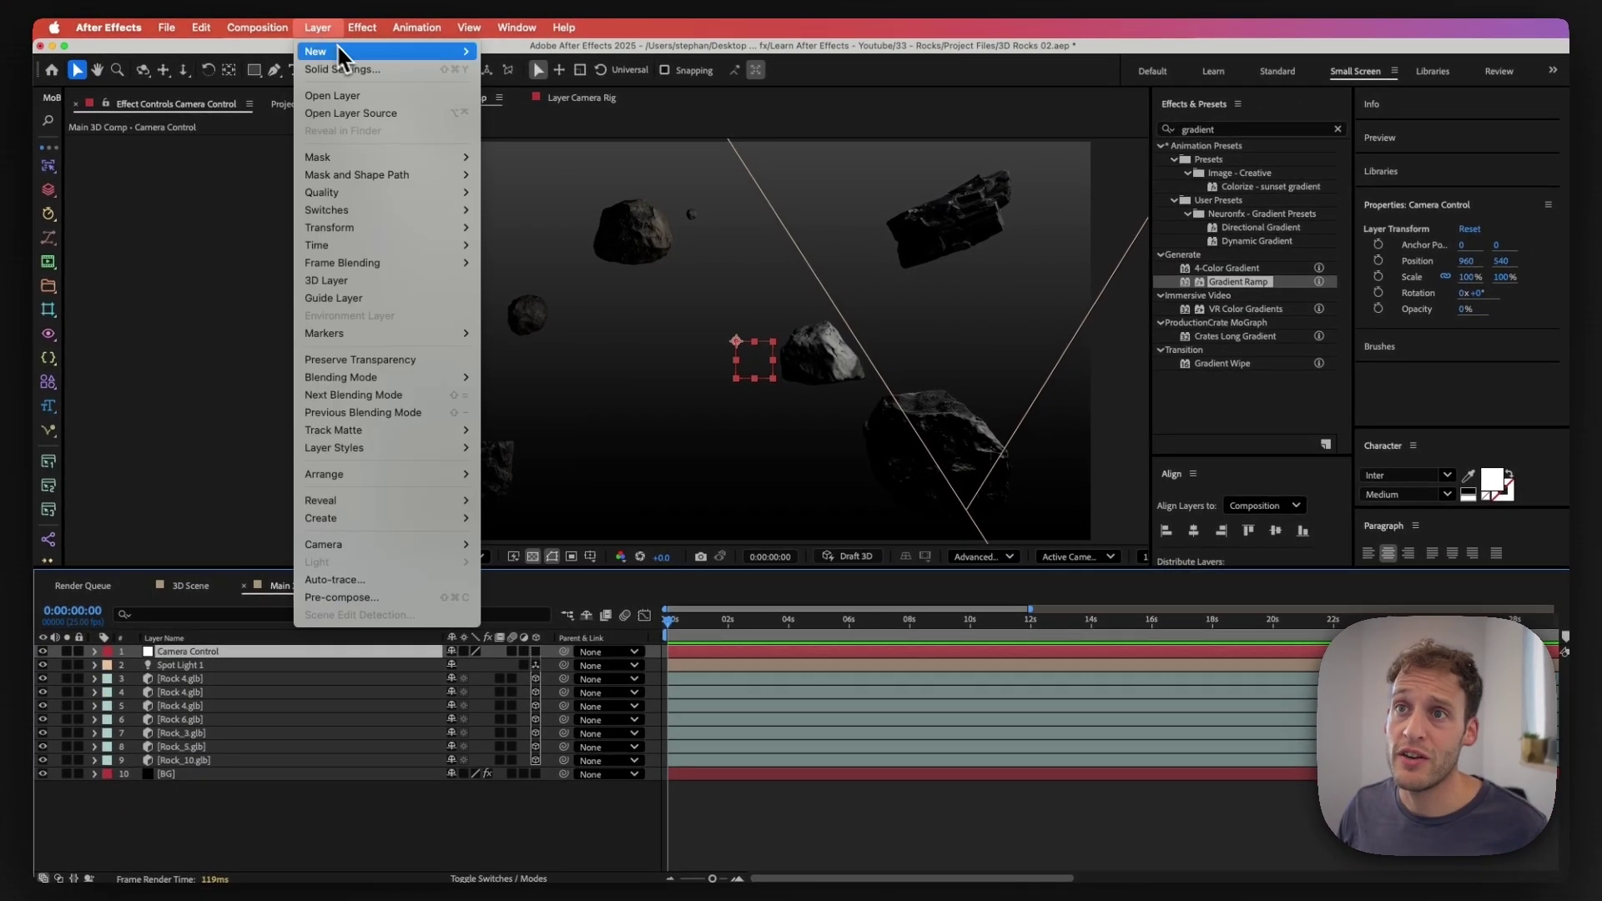
mouse_move(342, 54)
left_click(525, 106)
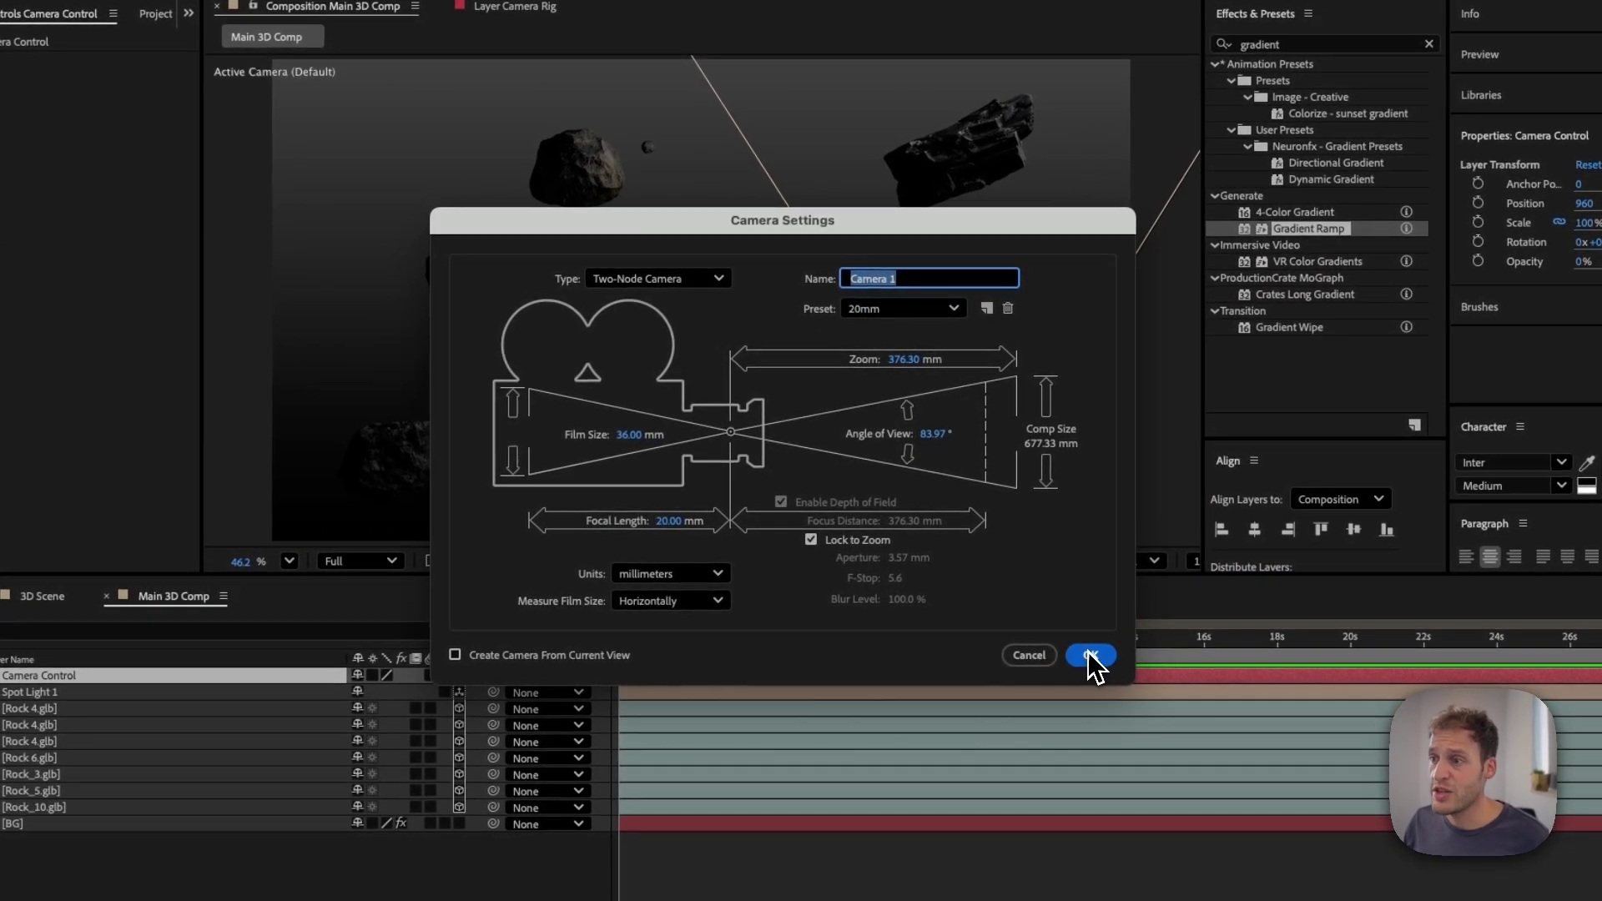
left_click(1091, 656)
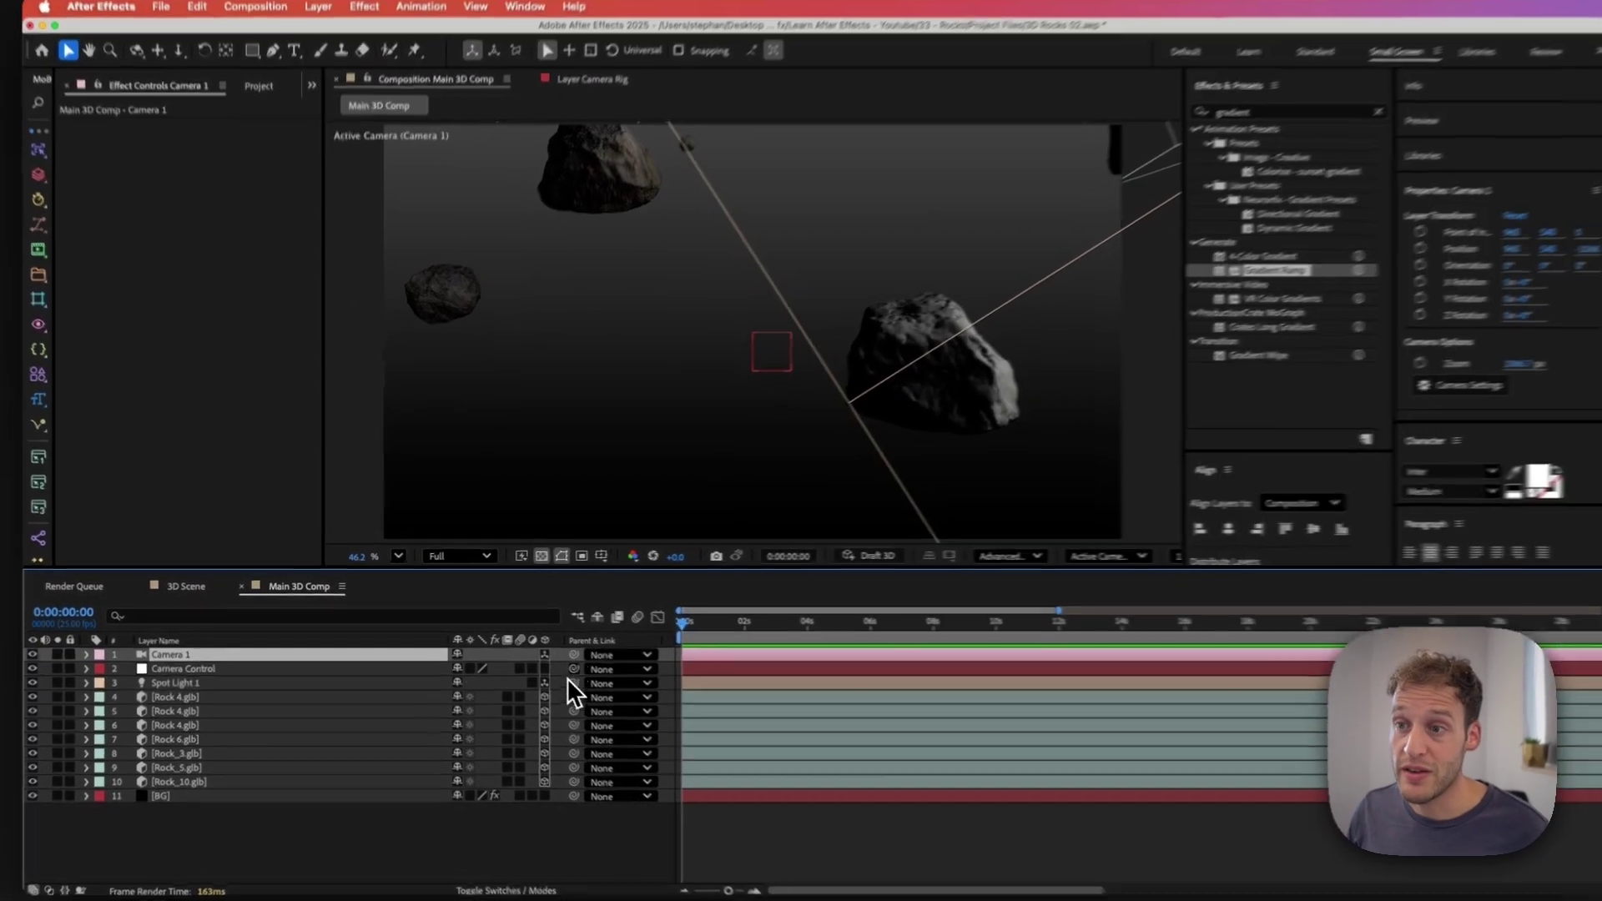
Step: Parent Camera 1 to the Camera Control null and make the null a 3D layer
left_click_drag(572, 655, 314, 670)
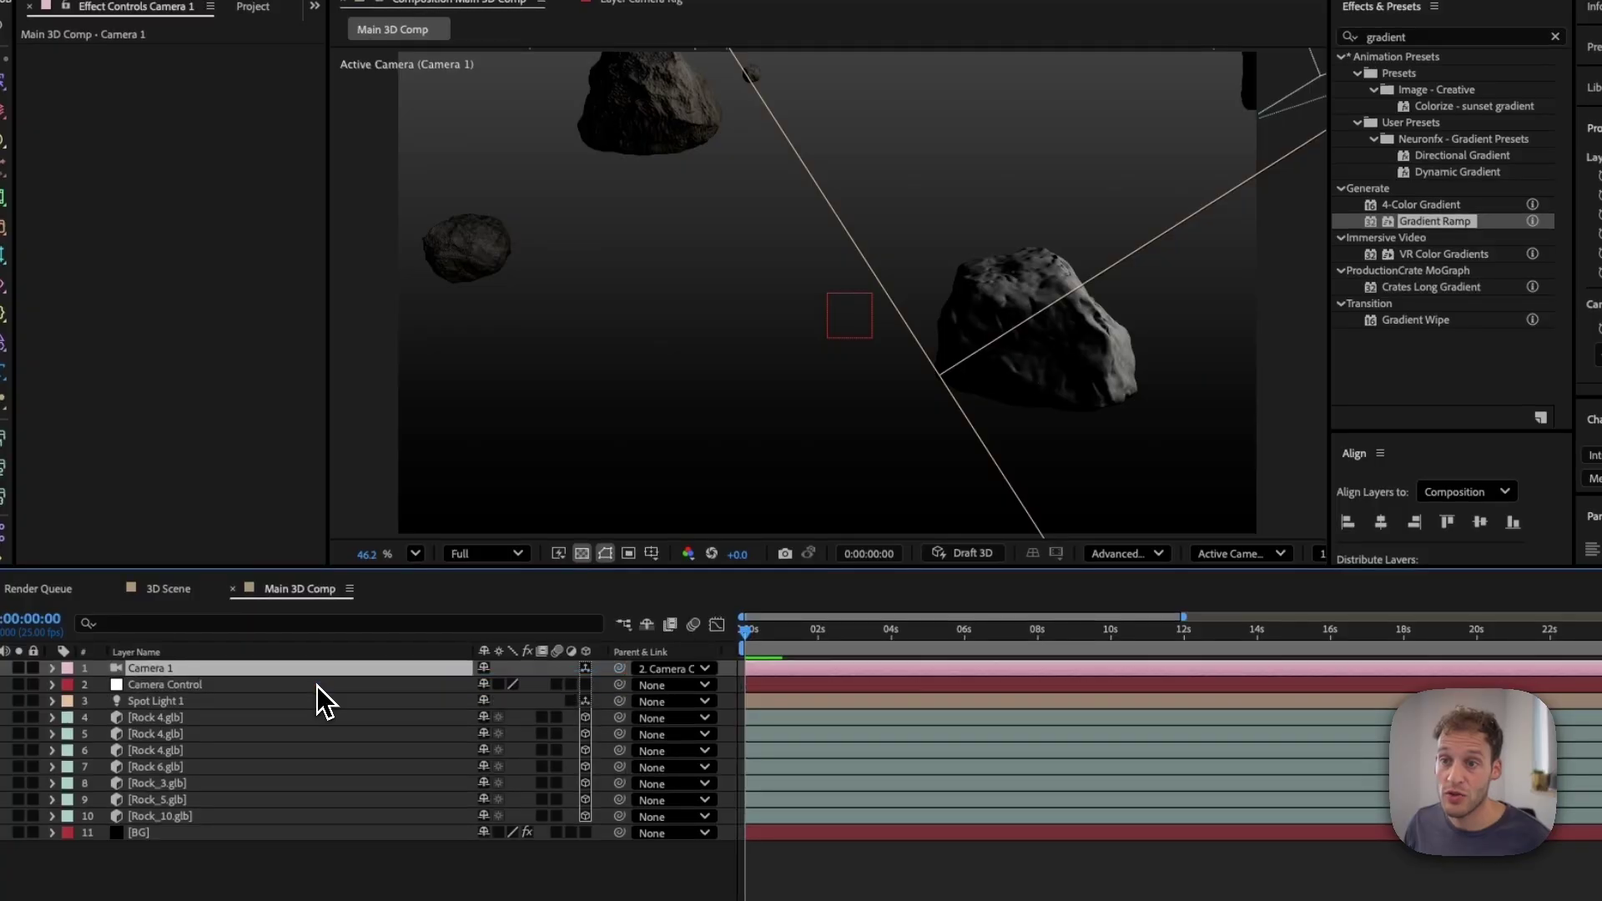
left_click(317, 686)
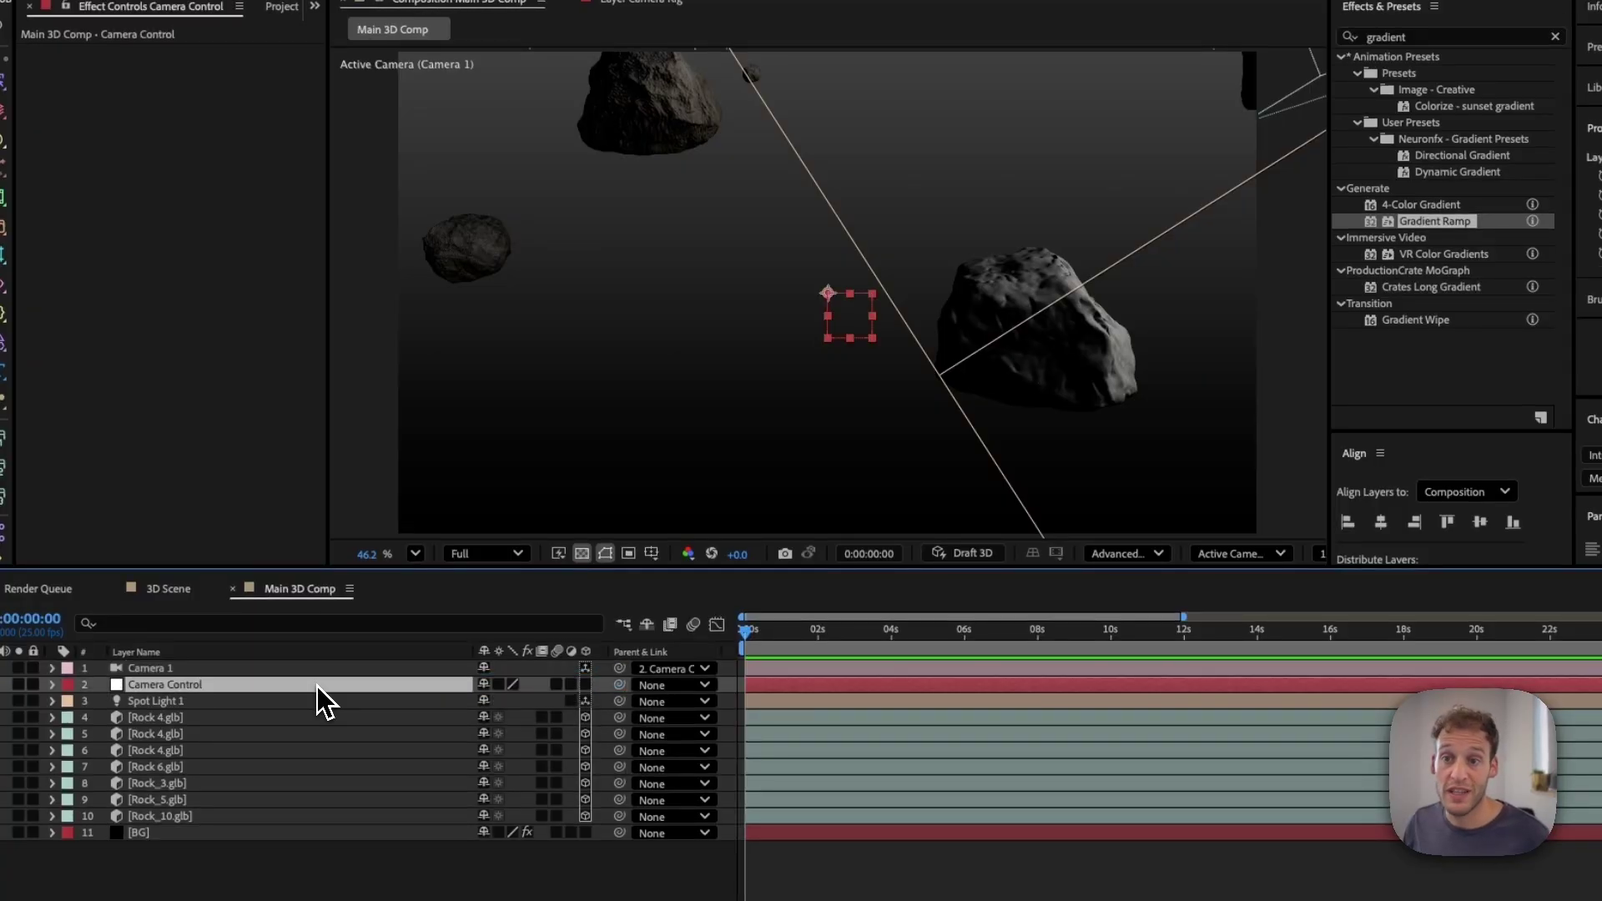
left_click(585, 685)
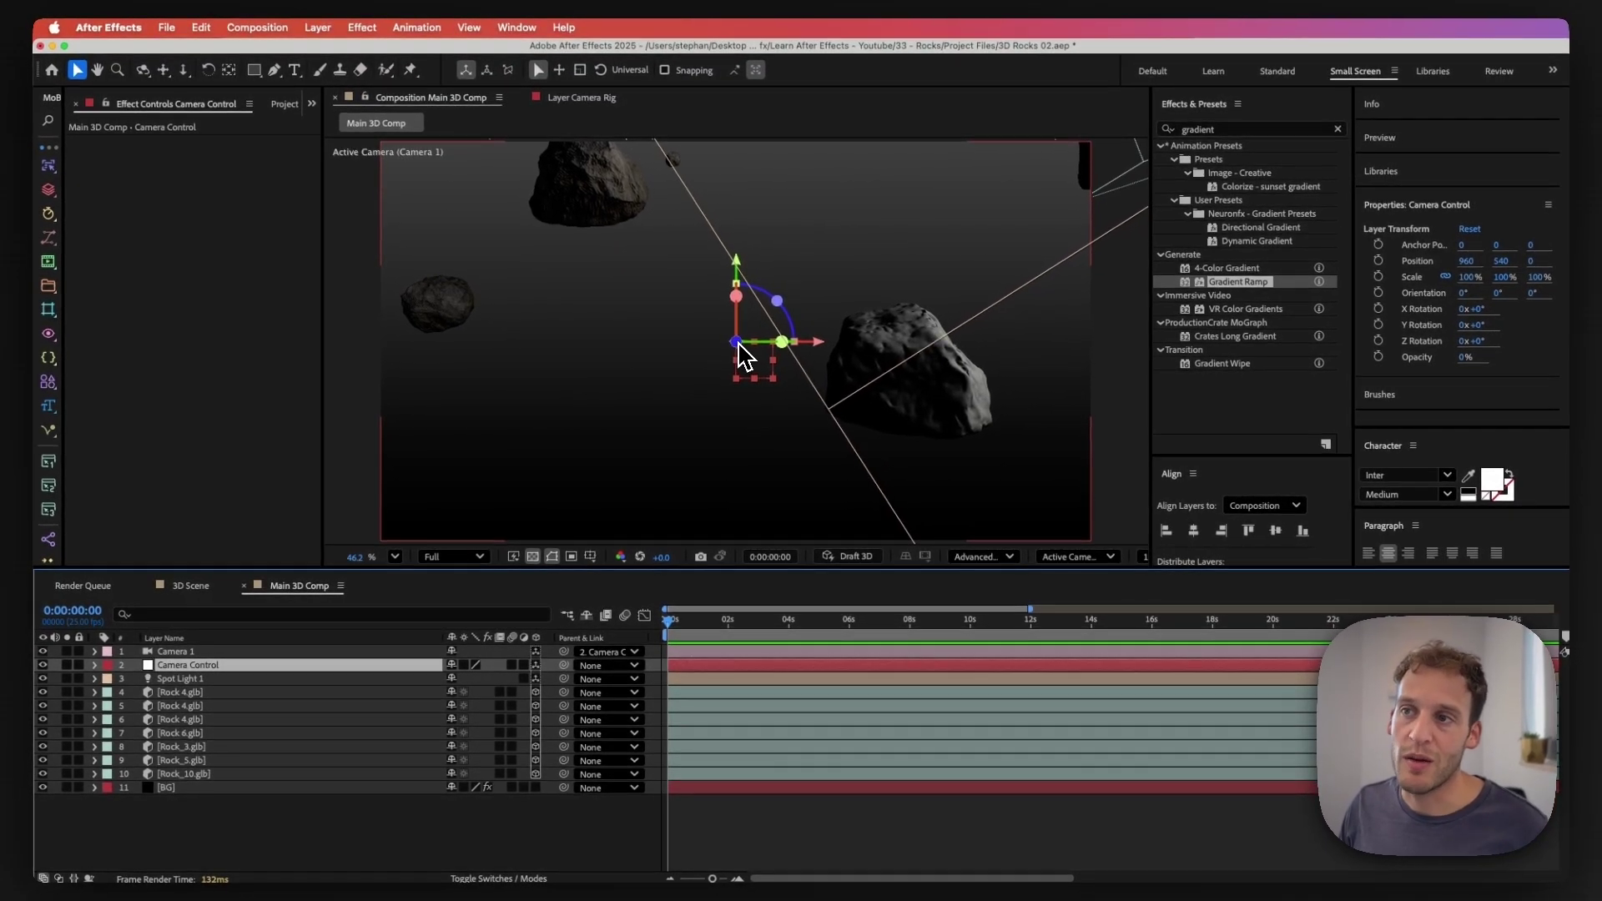
Step: Try moving the Camera Control null to test the camera link, and undo the move
left_click(736, 347)
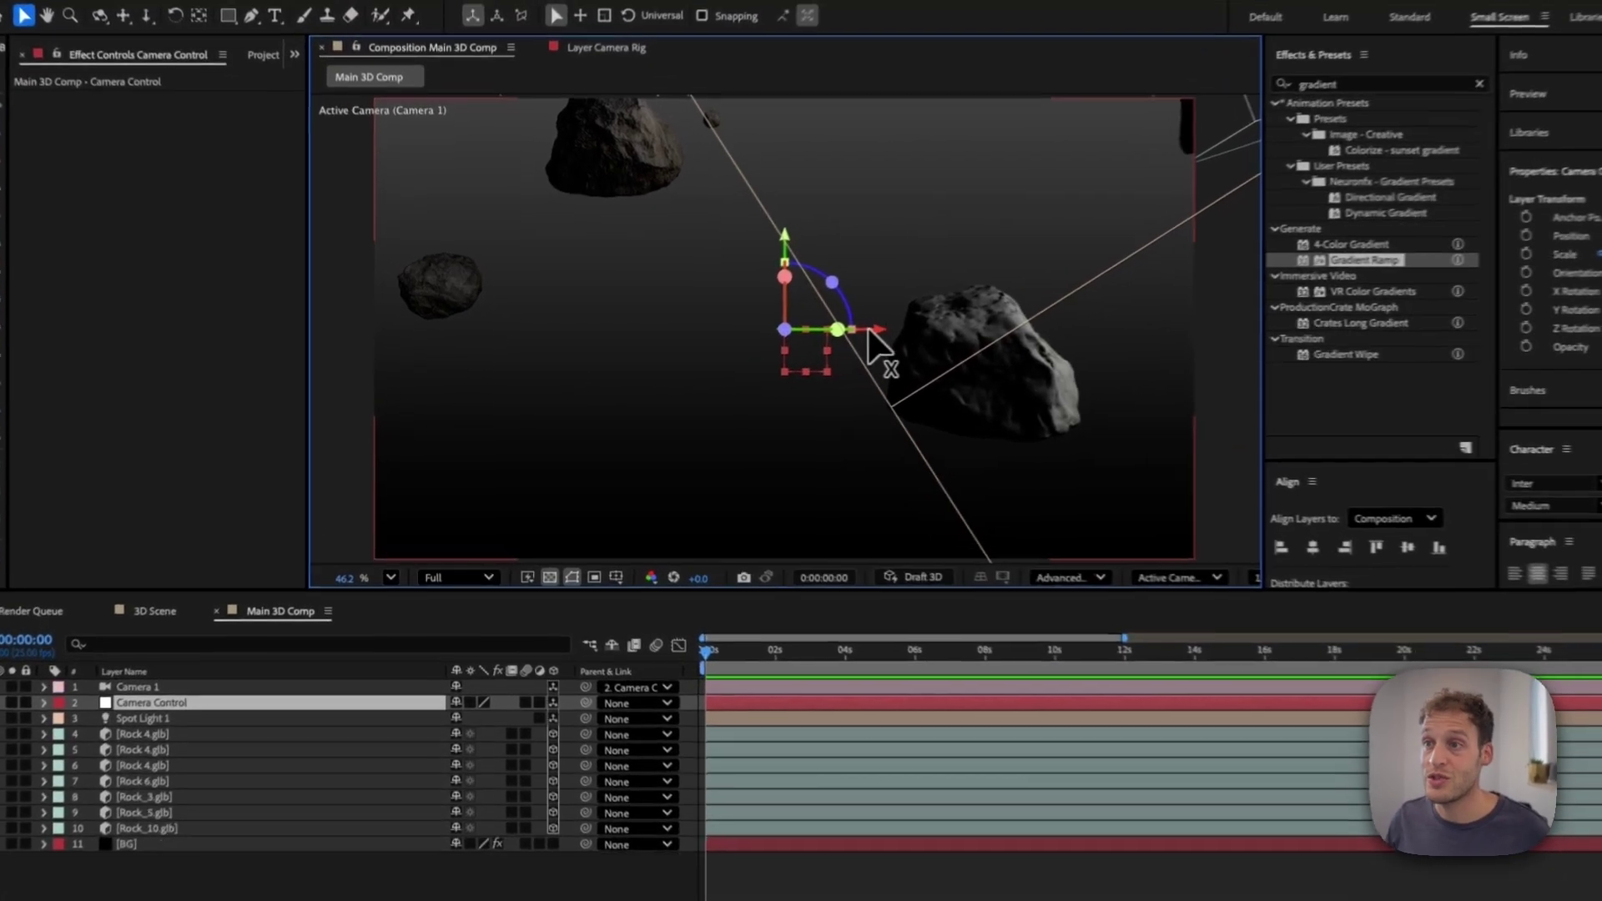
left_click_drag(750, 344, 820, 322)
left_click_drag(984, 340, 984, 340)
key("super+z")
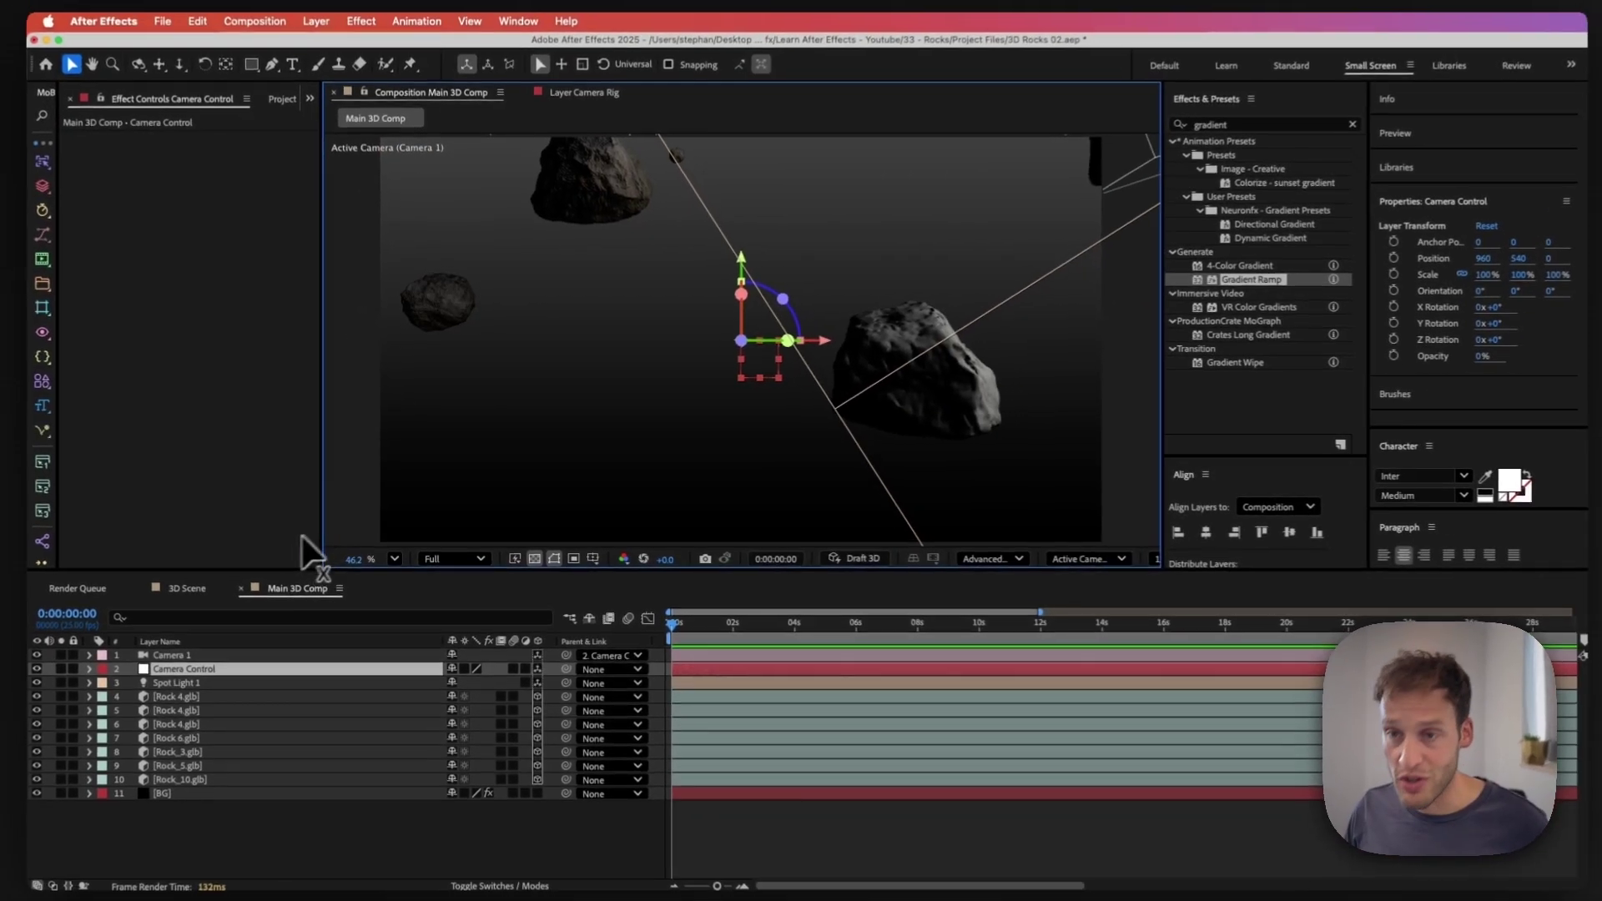
Step: Animate the Camera Control null's Scale from 1% at the start of the comp to 742% at 0:00:04:16
key("s")
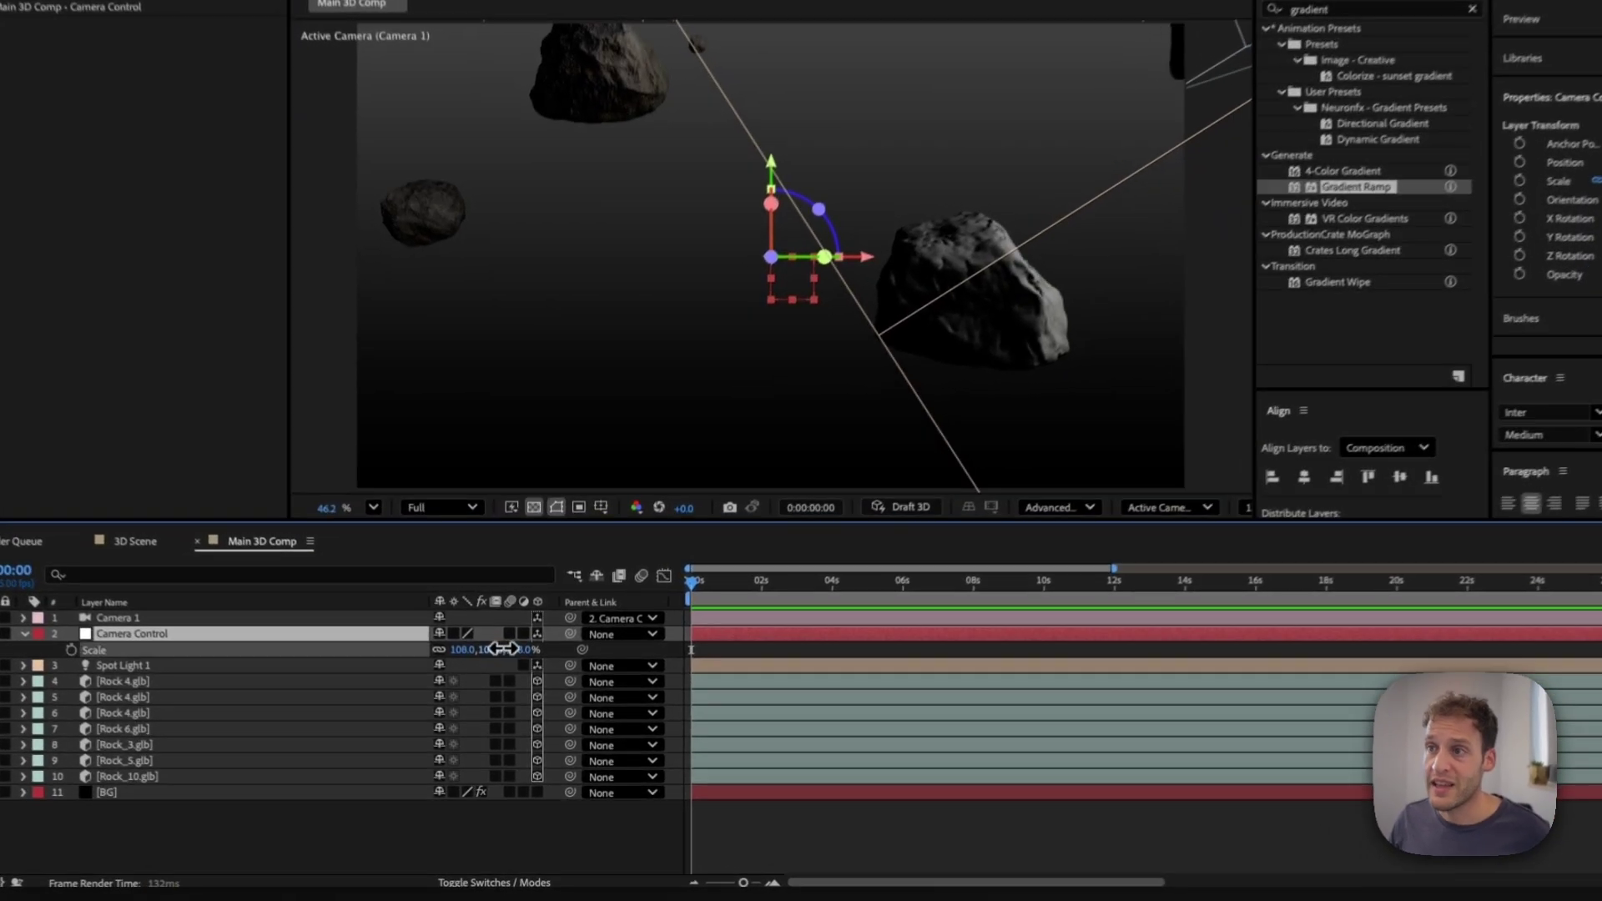
left_click_drag(487, 679, 543, 616)
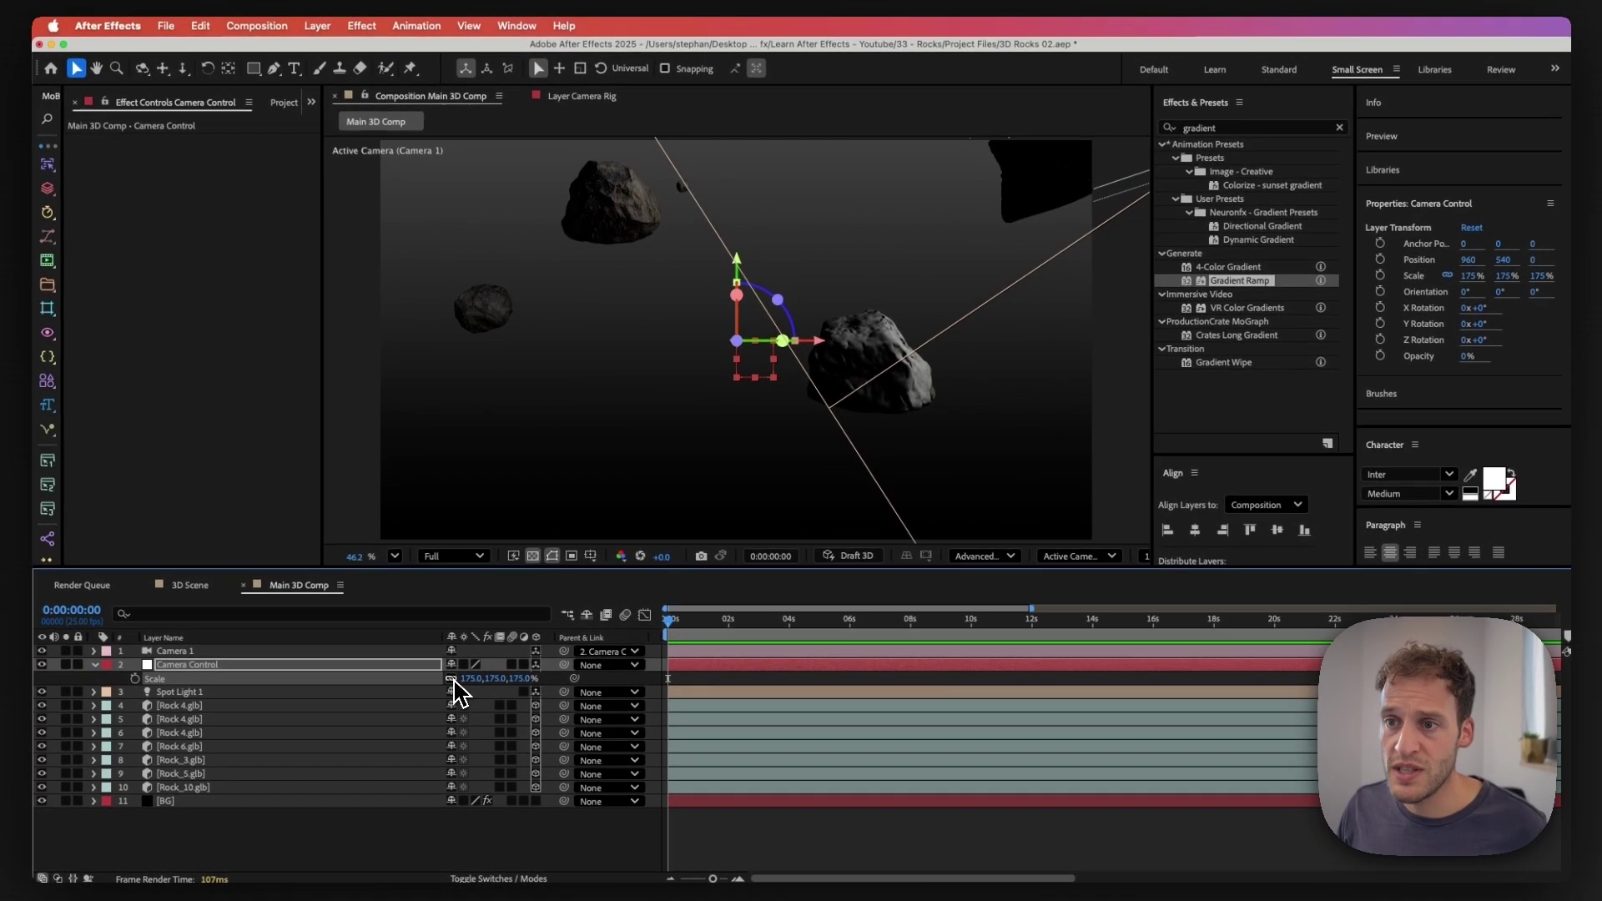
left_click(138, 684)
left_click(142, 649)
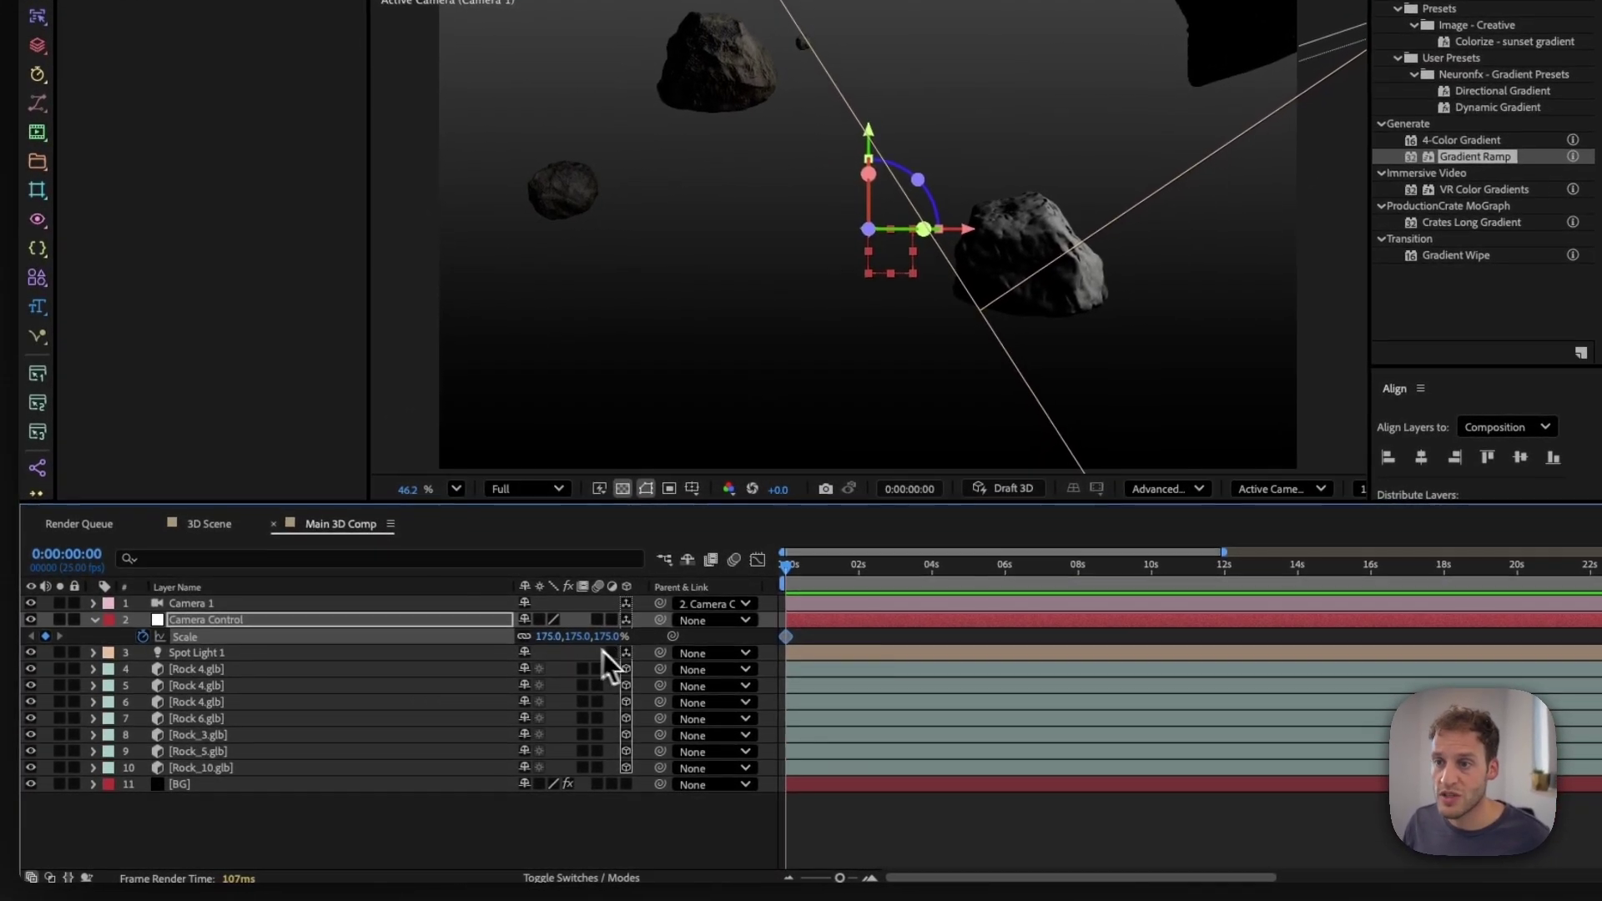
type("1")
key("Return")
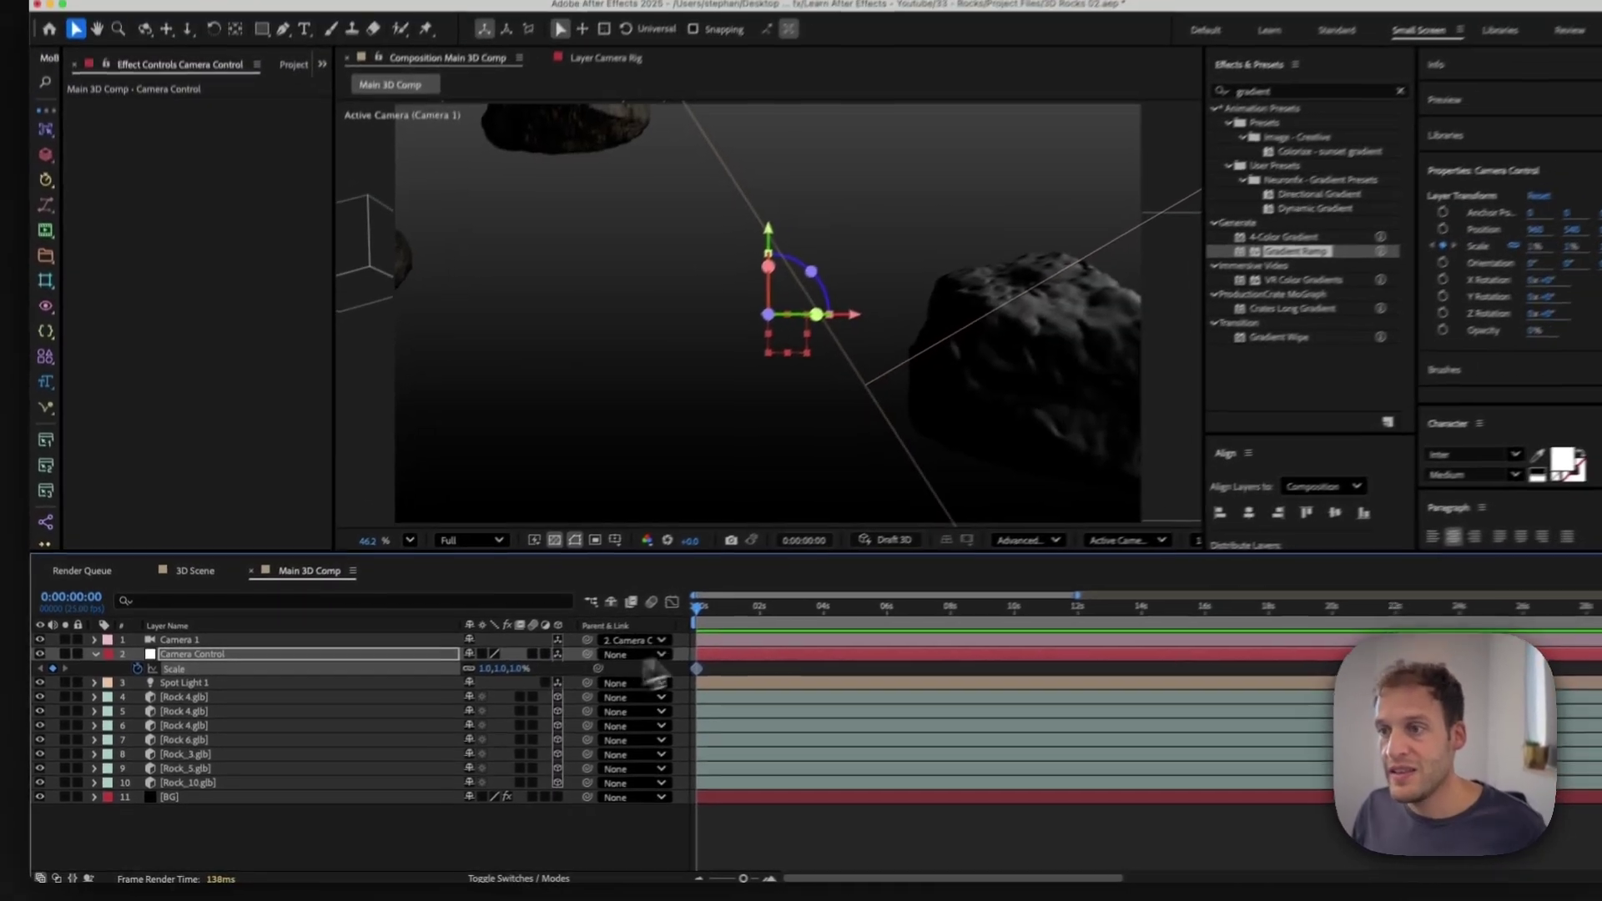
left_click_drag(786, 564, 982, 575)
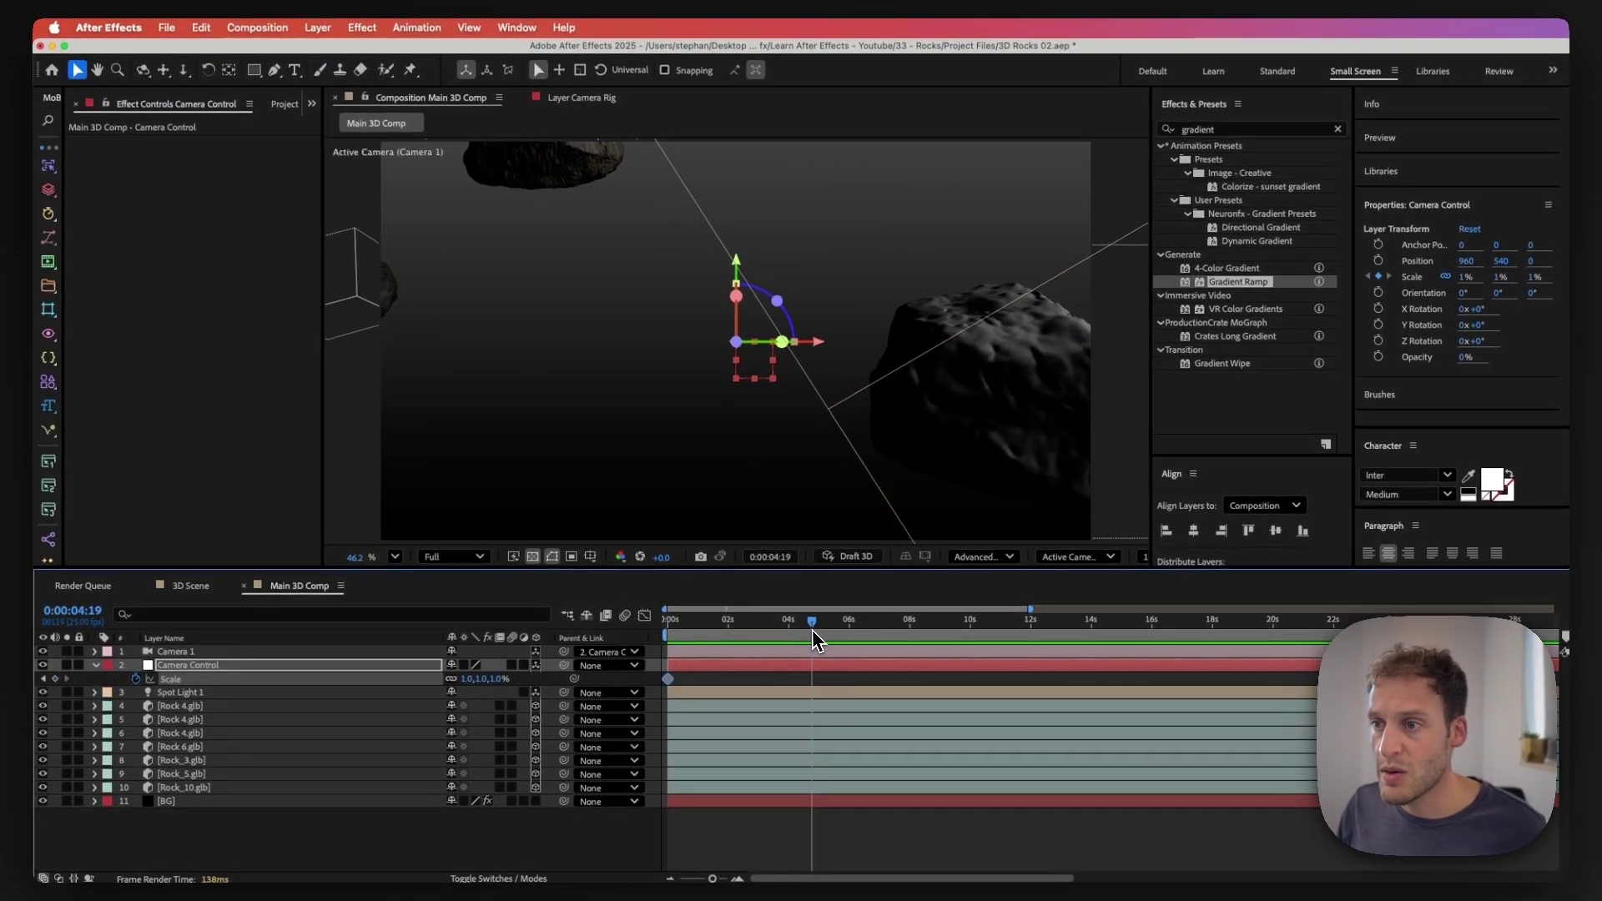
left_click_drag(473, 678, 854, 739)
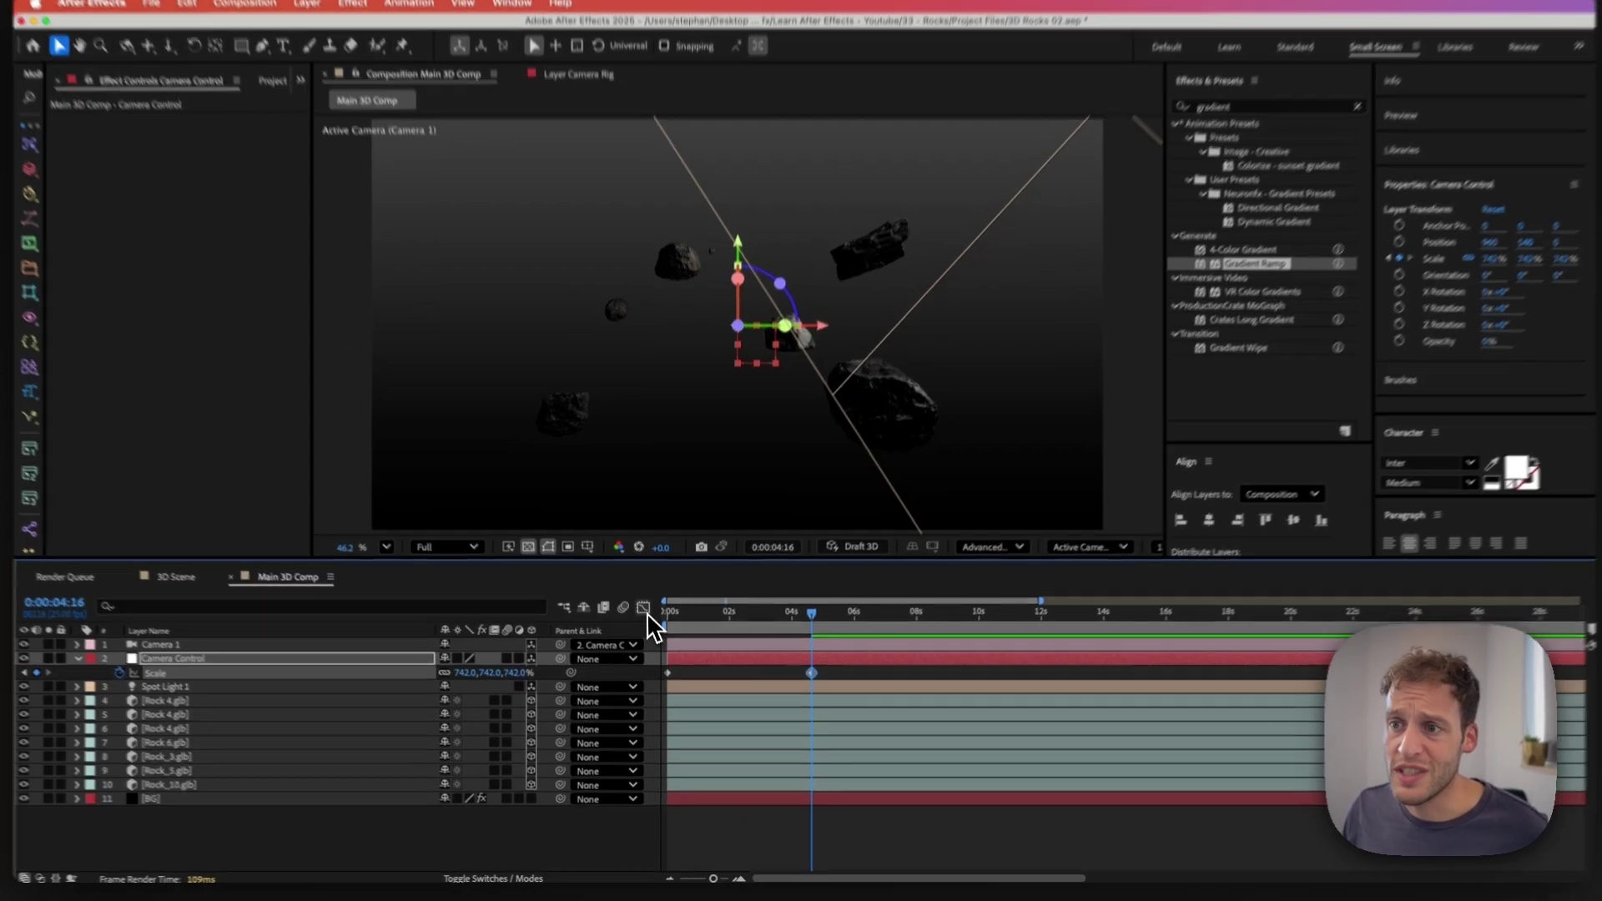
Step: Easy Ease the Scale keyframes, shape the speed graph for a very fast start and long gradual slowdown, and preview the camera move
left_click(644, 616)
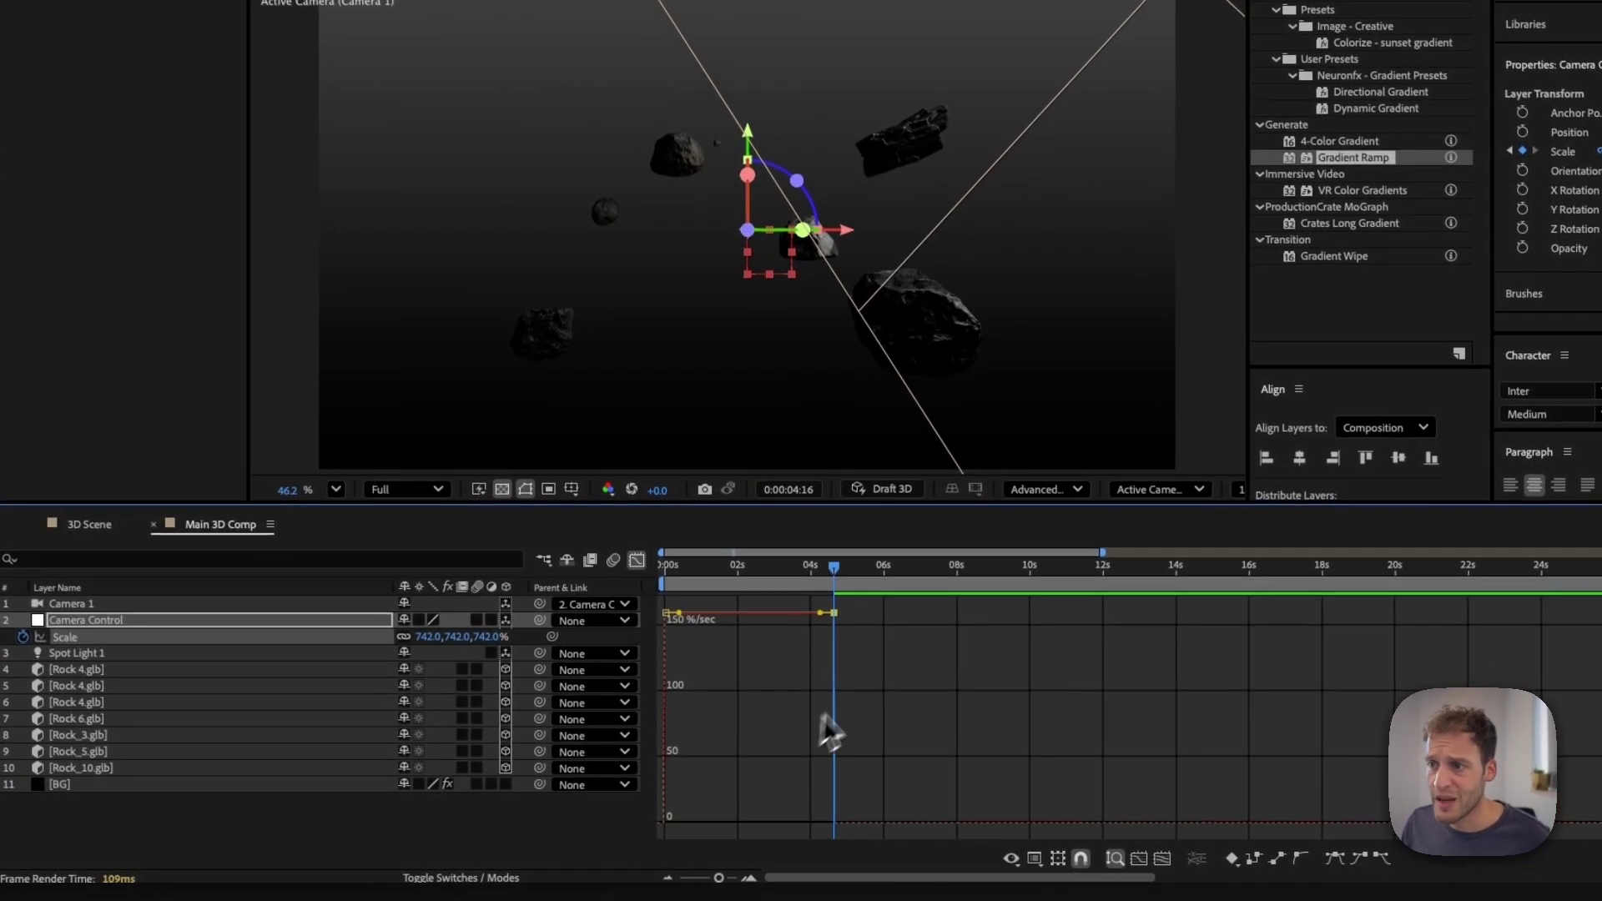
key("F9")
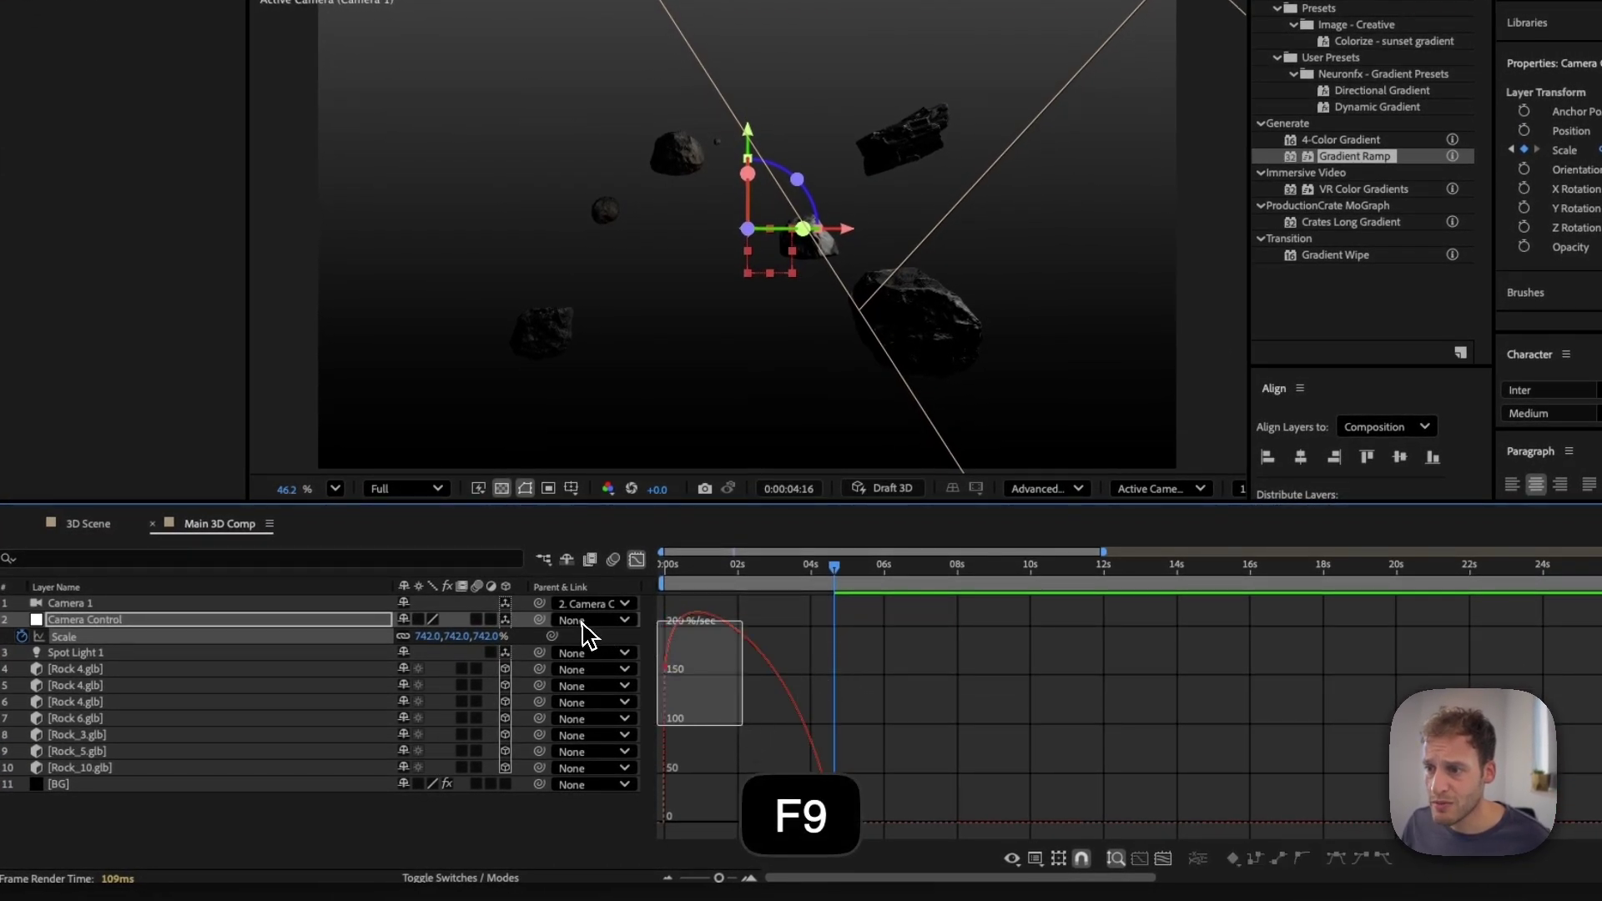
key("super+z")
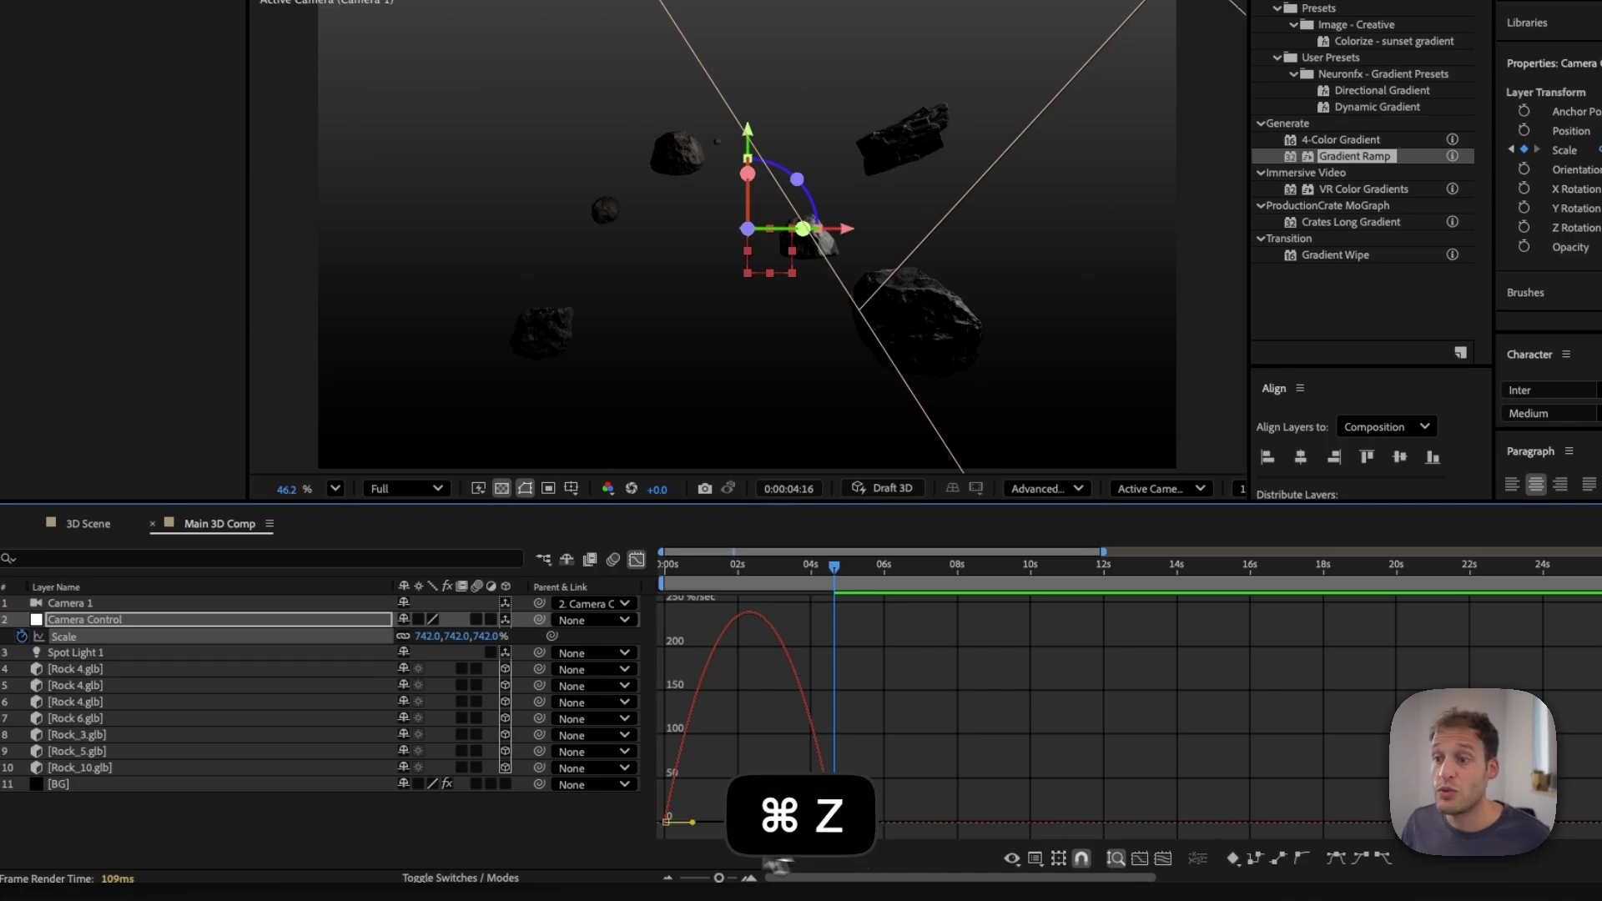
left_click_drag(691, 823, 662, 830)
left_click_drag(805, 825, 729, 829)
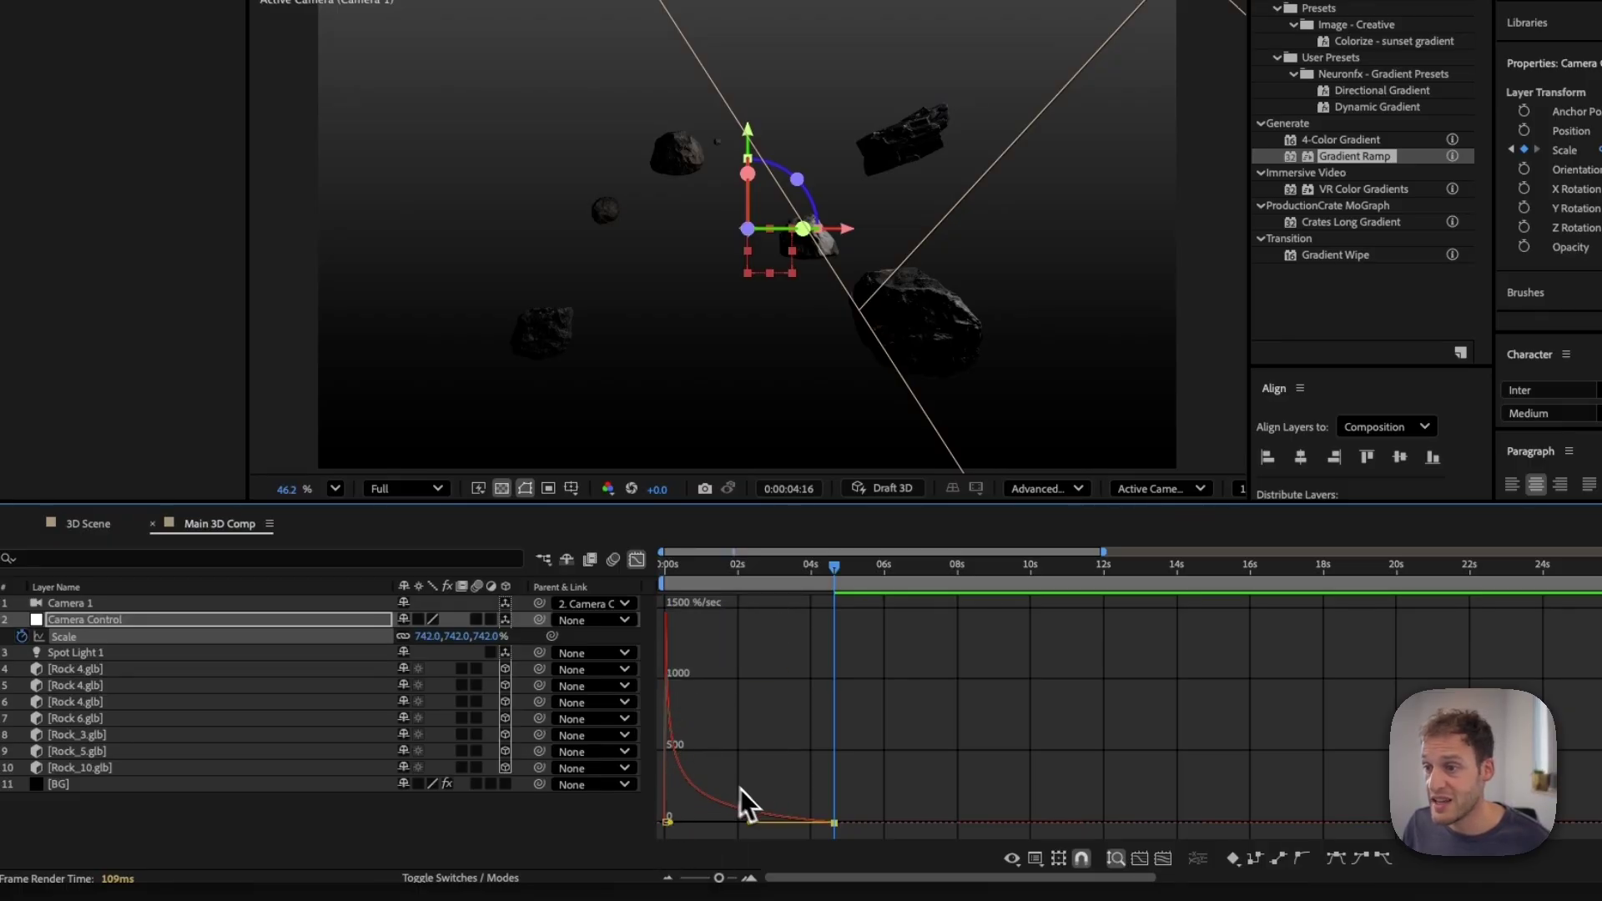
left_click(636, 559)
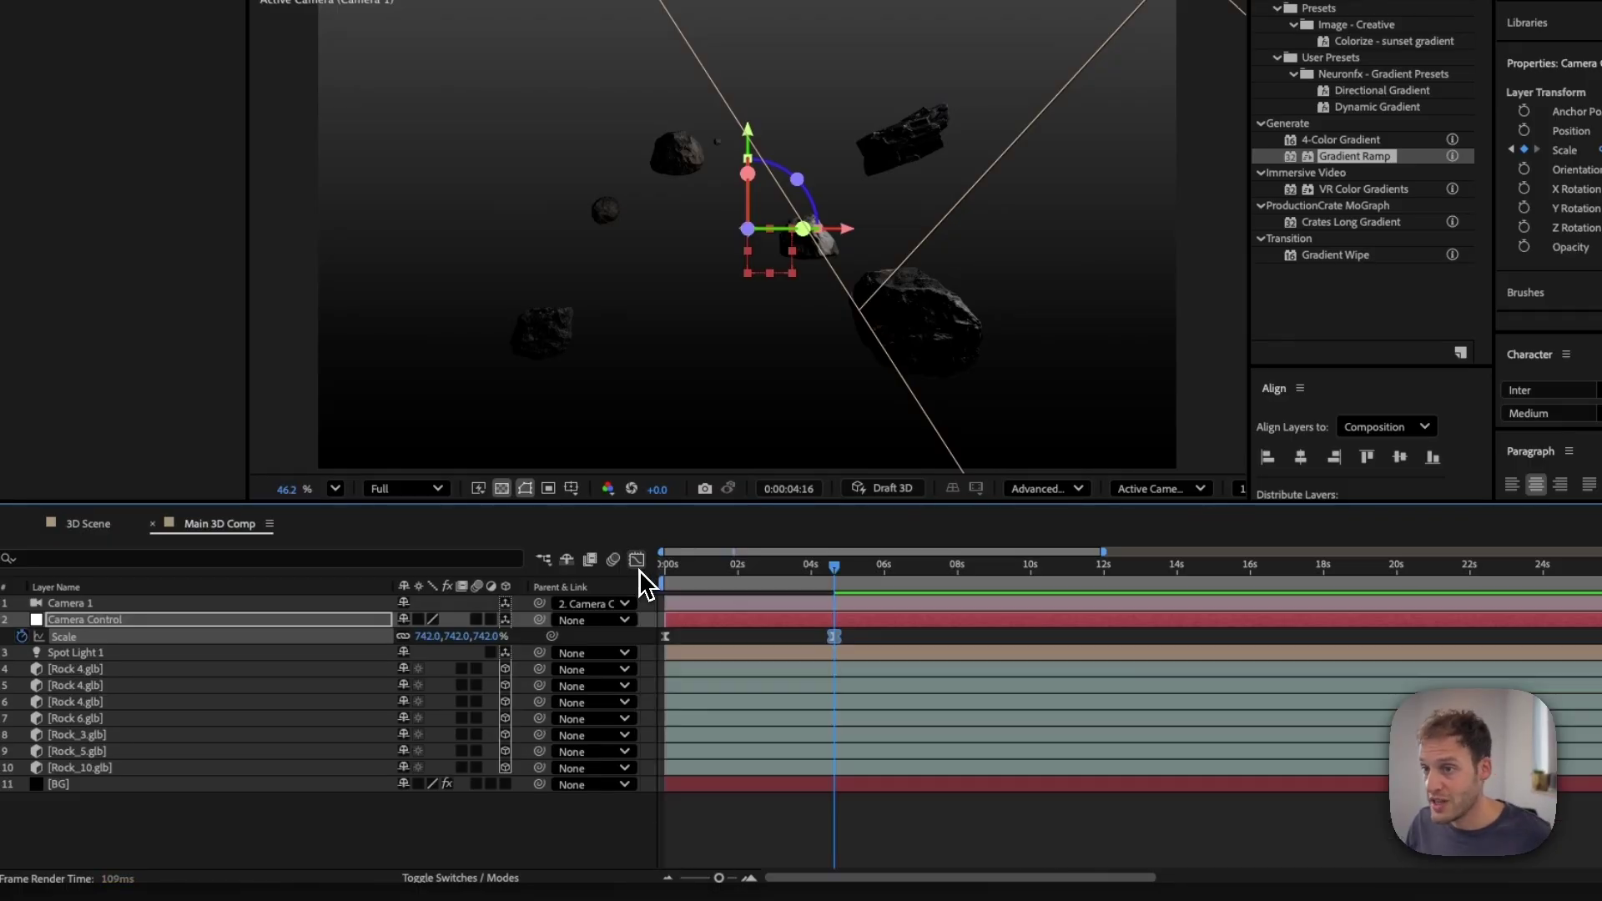
key("space")
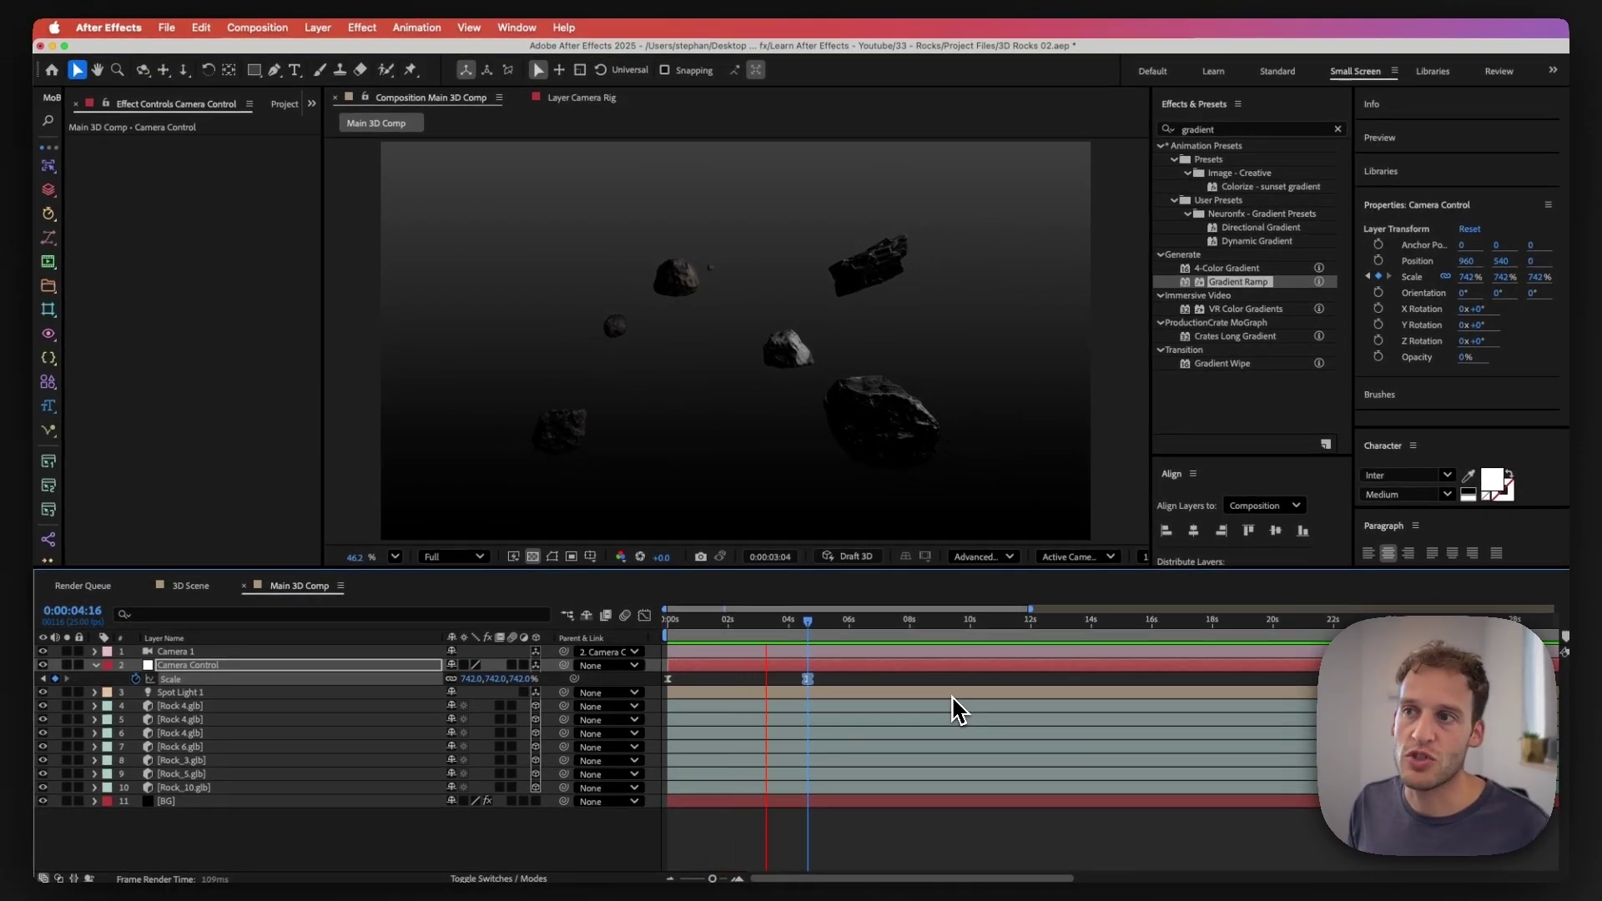
key("space")
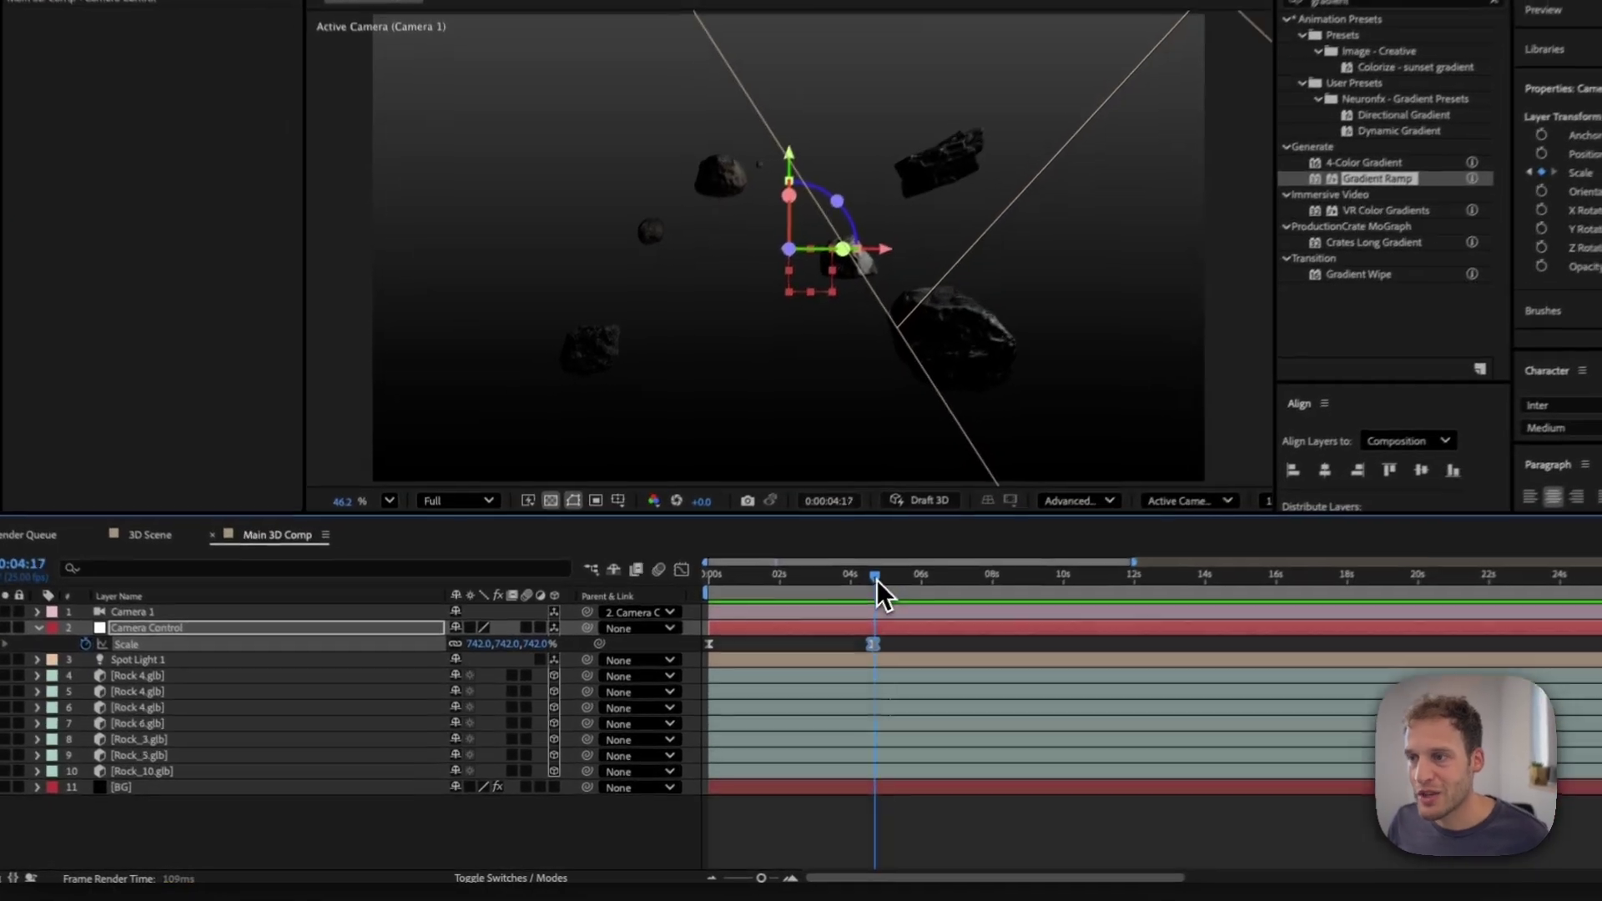
Step: Add a 436% Scale keyframe to Camera Control at 0:00:07:01, shape its speed graph into a sharp eased dip and preview the animation
left_click_drag(810, 625, 881, 626)
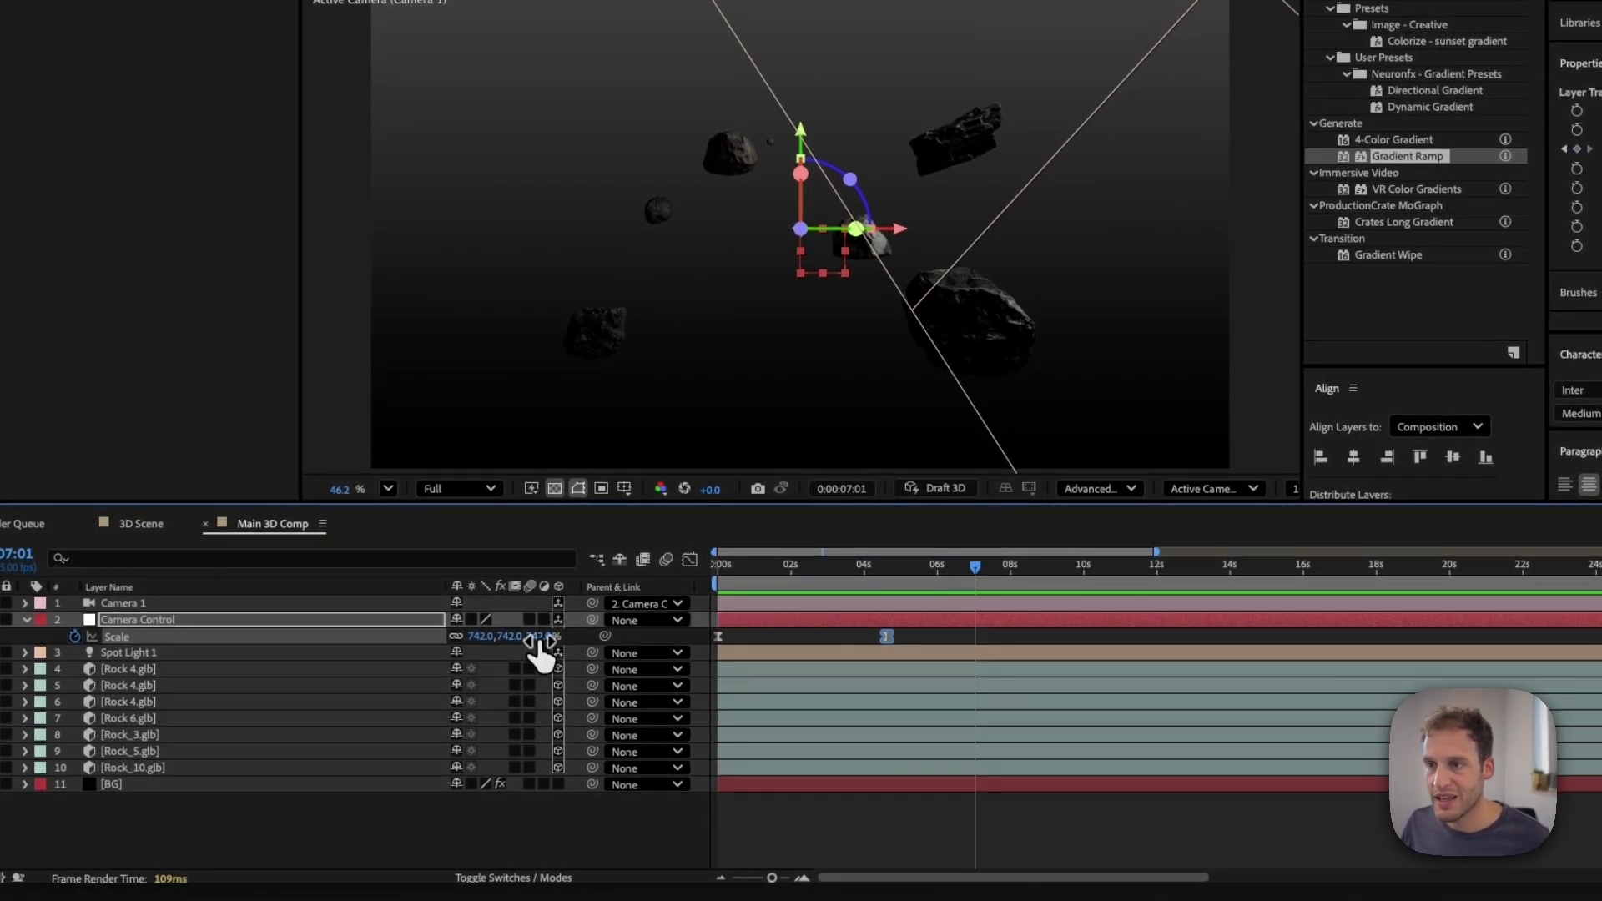
left_click_drag(538, 647, 332, 730)
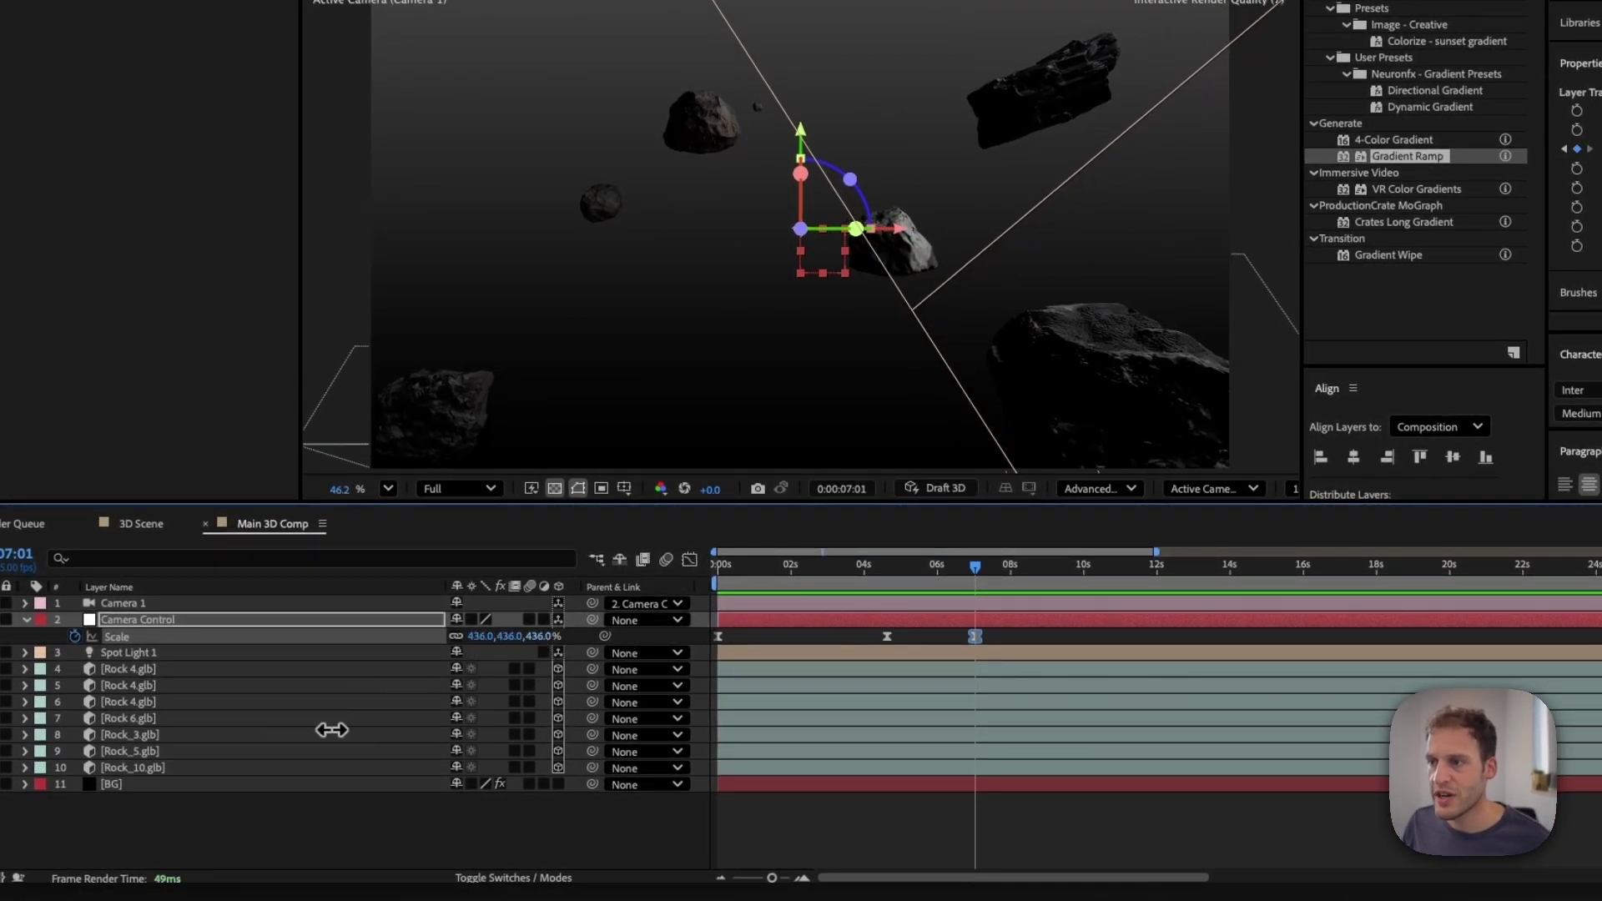
left_click(689, 560)
left_click_drag(929, 829, 949, 777)
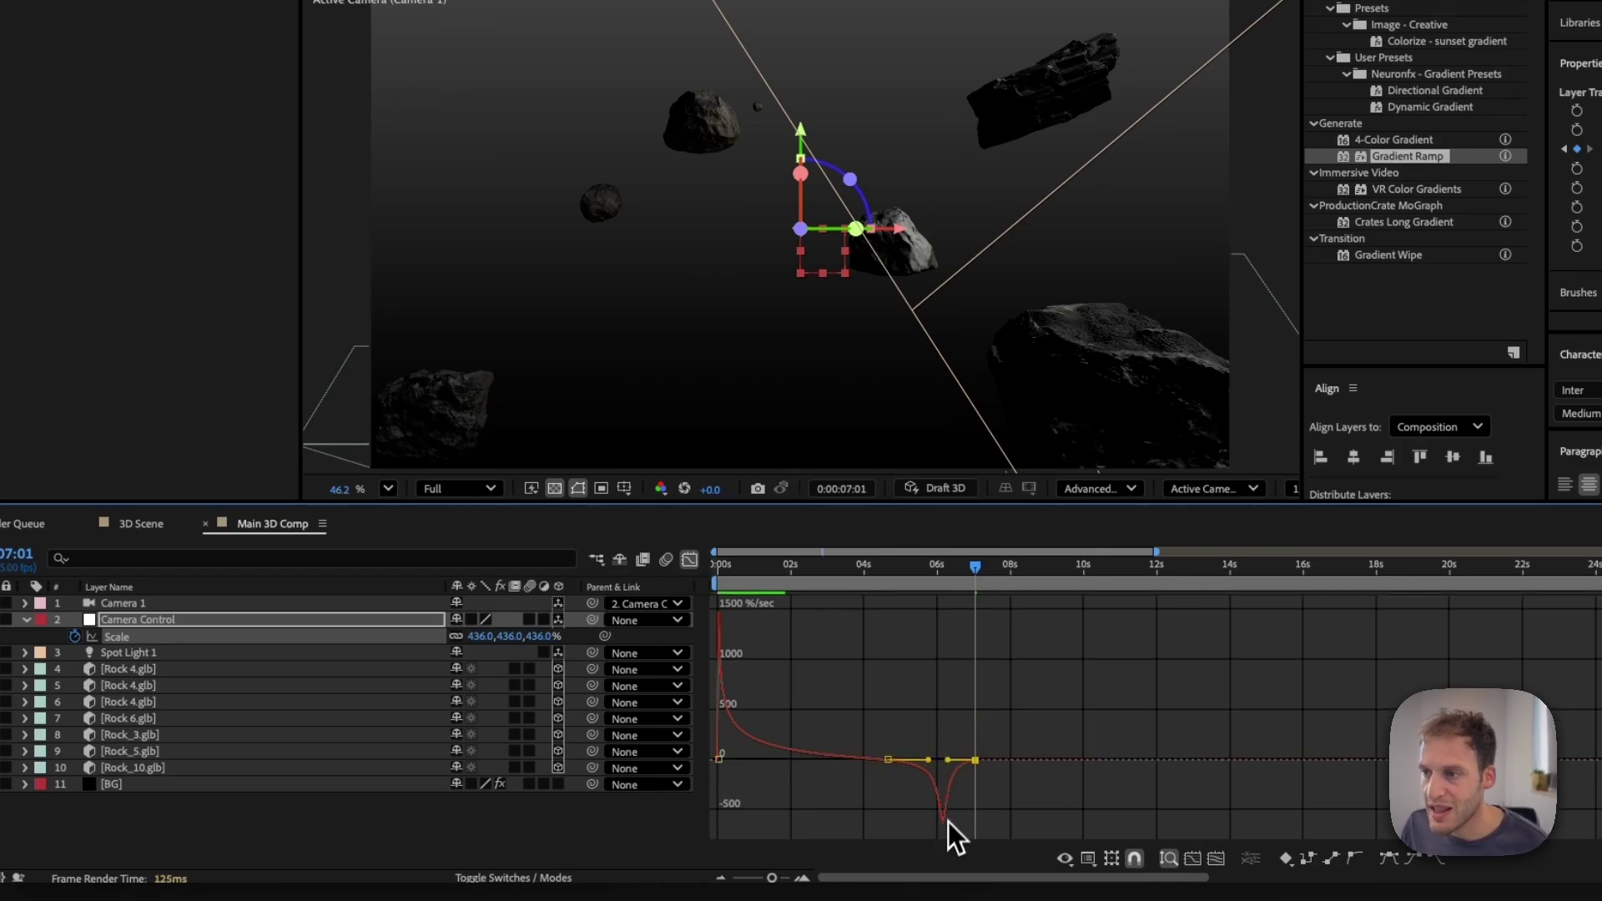
key("space")
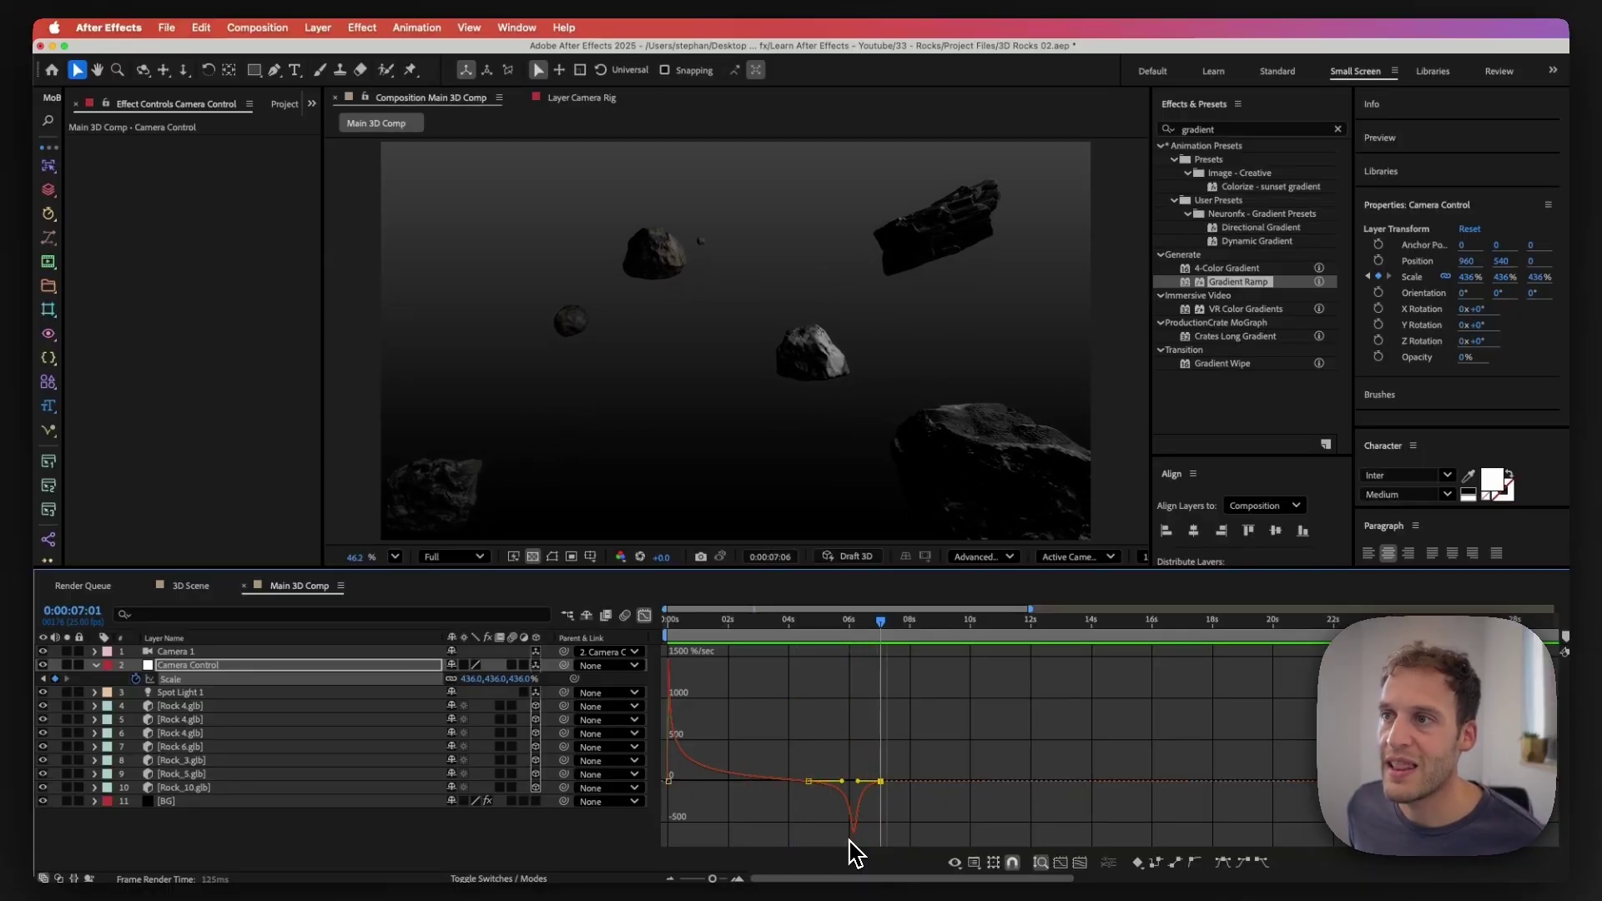
Step: Shift Camera Control's middle Scale keyframe earlier to about 3.3 seconds and its last one to just under 6 seconds
key("shift+F3")
left_click_drag(809, 678, 767, 678)
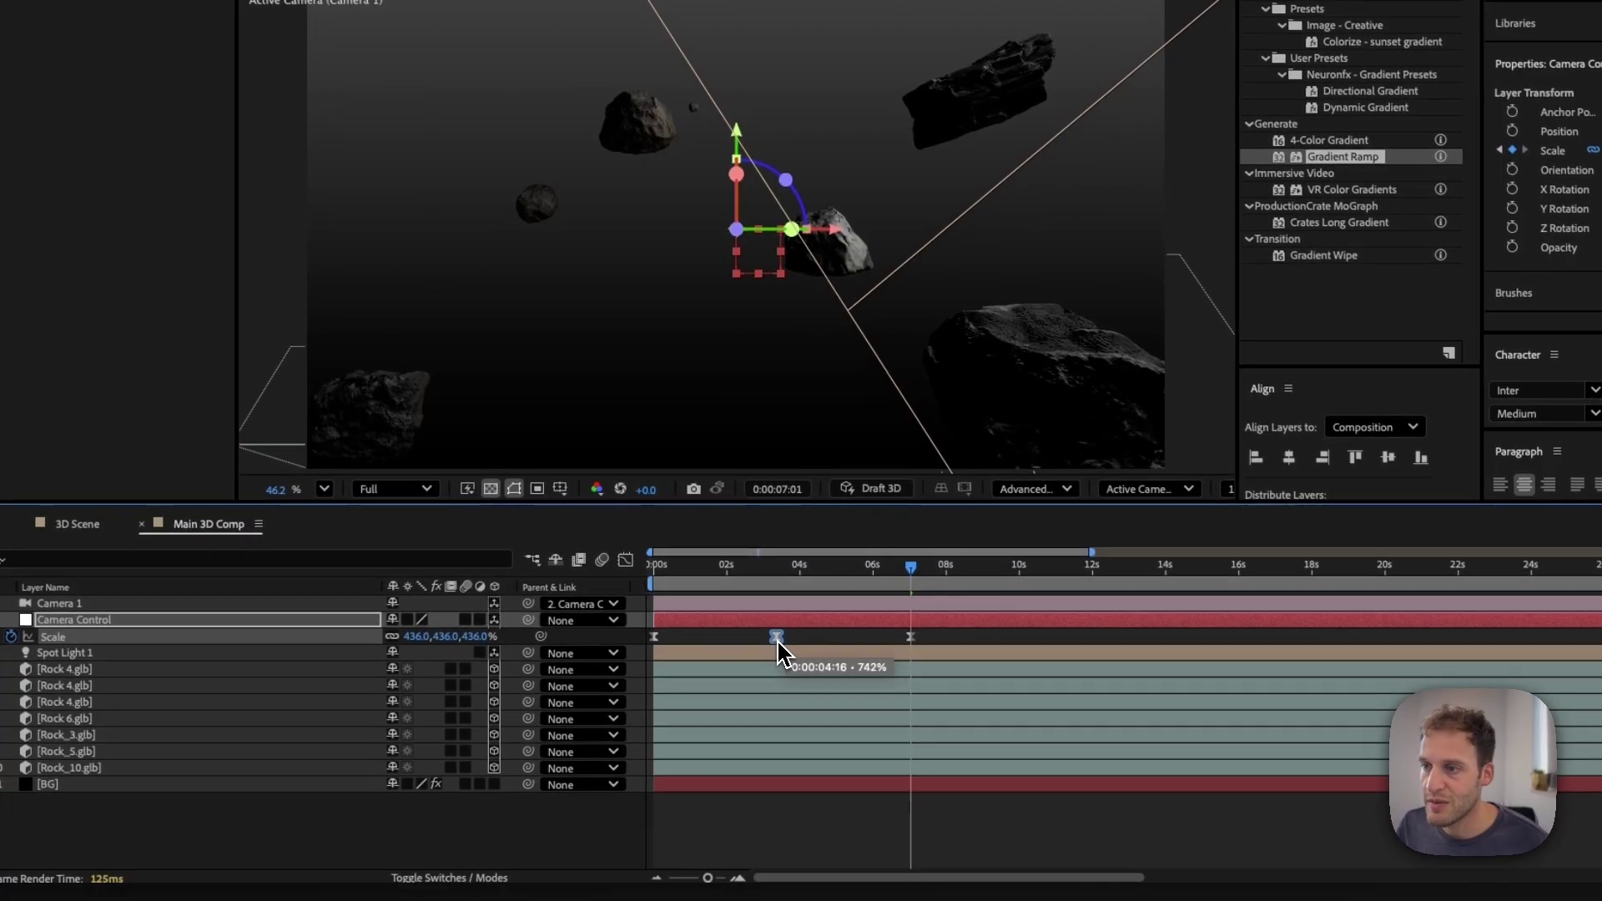
left_click_drag(910, 637, 872, 638)
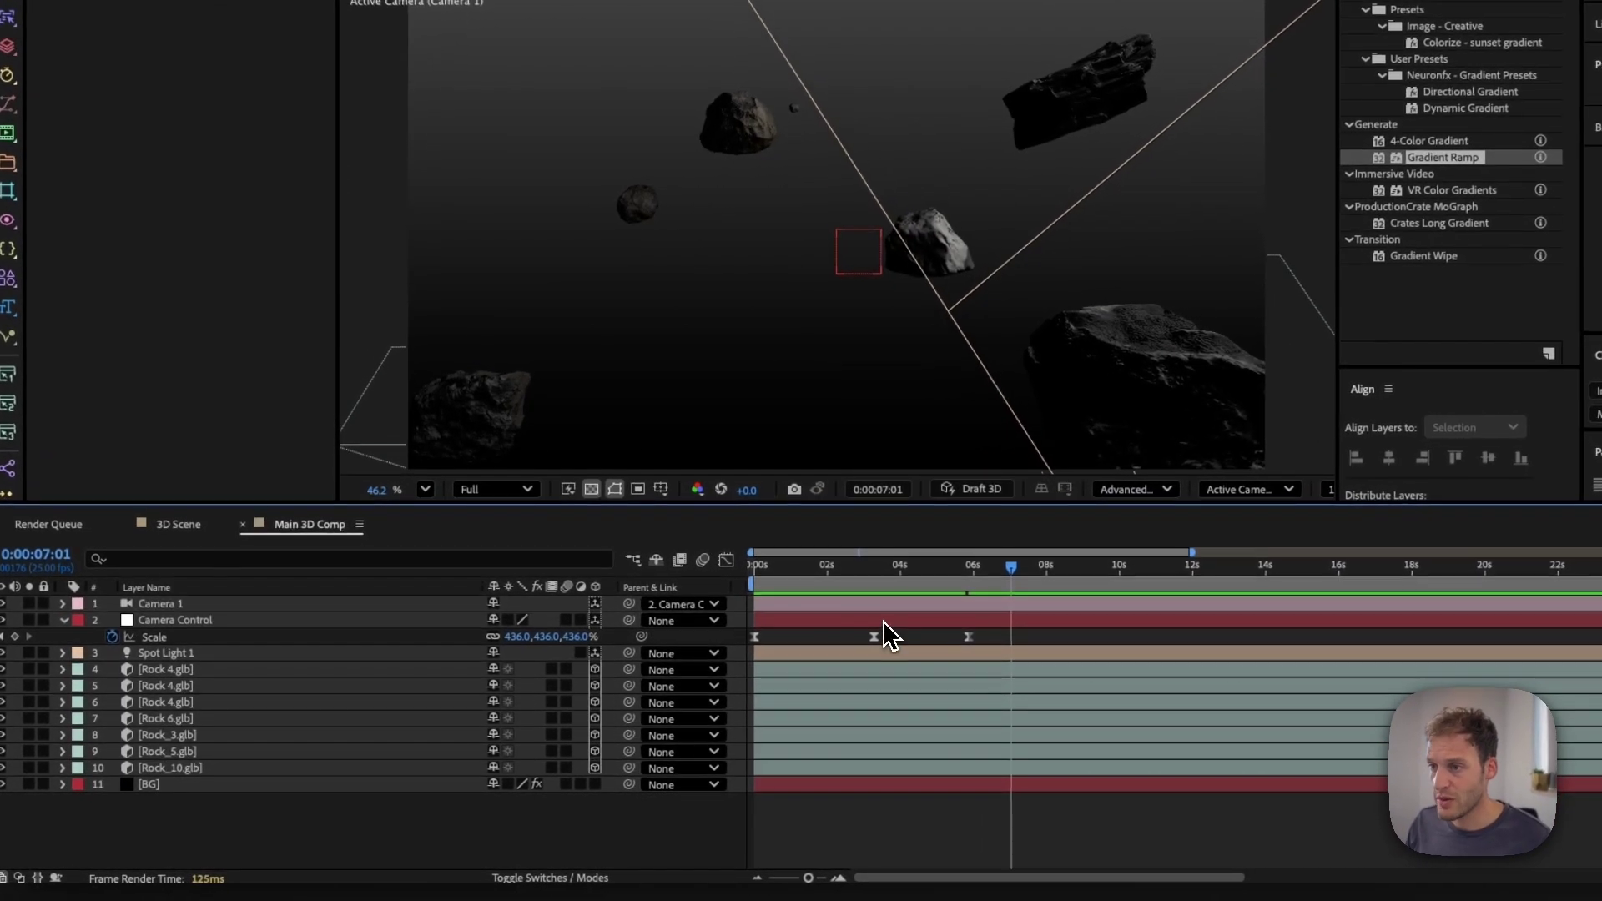
left_click(774, 666)
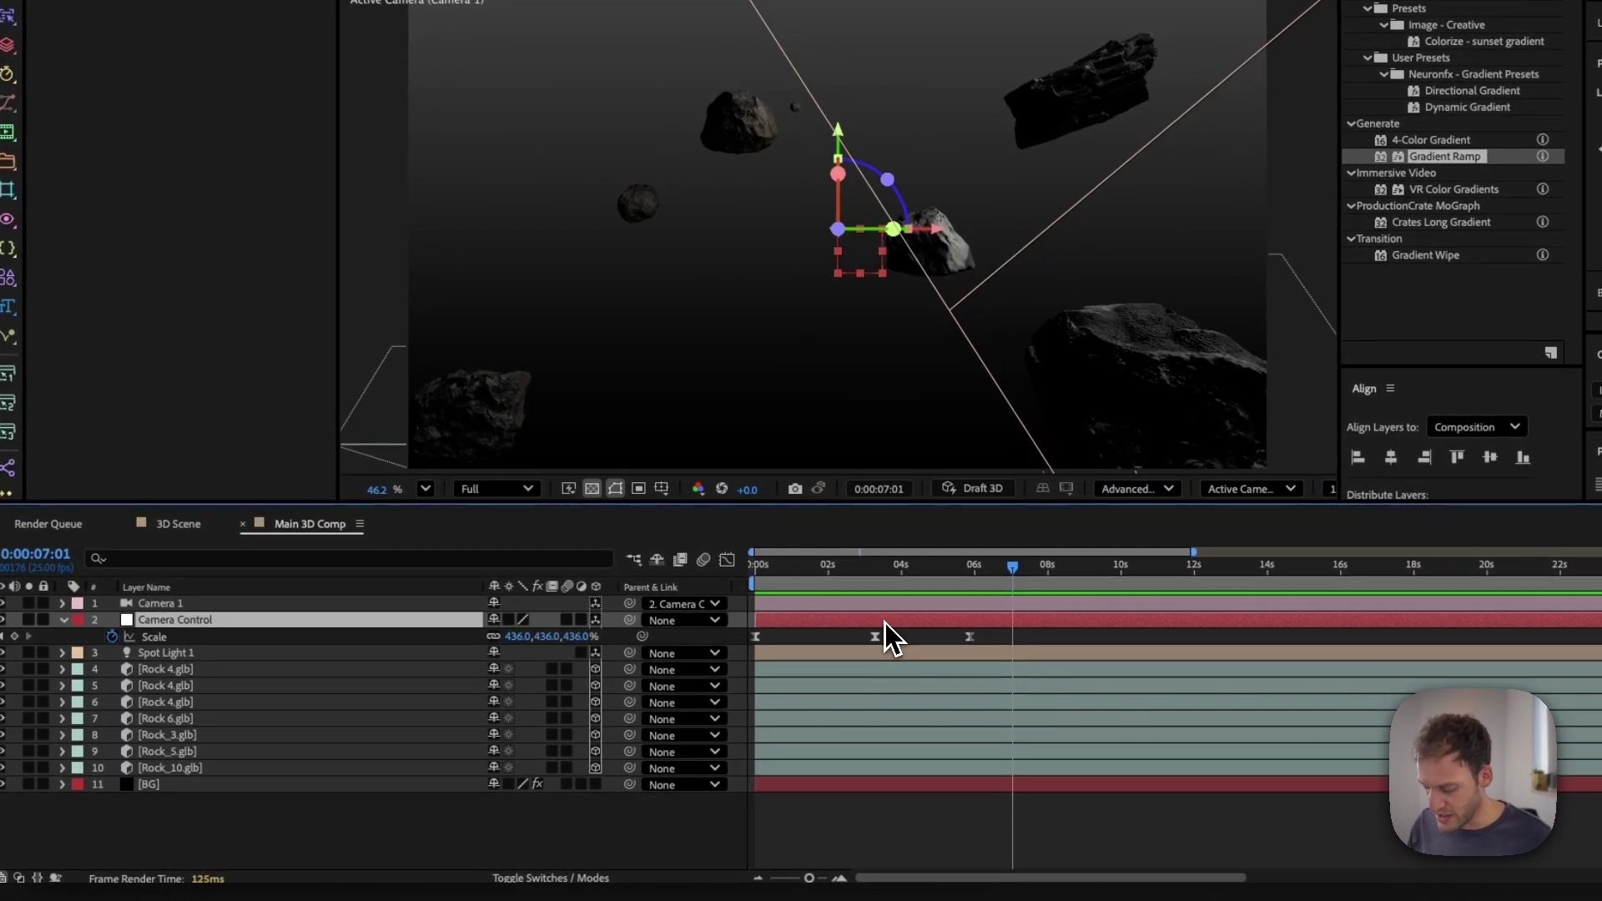
Step: Animate Camera Control's Z Rotation from -49° at the start of the comp to 0° at the middle Scale keyframe
key("r")
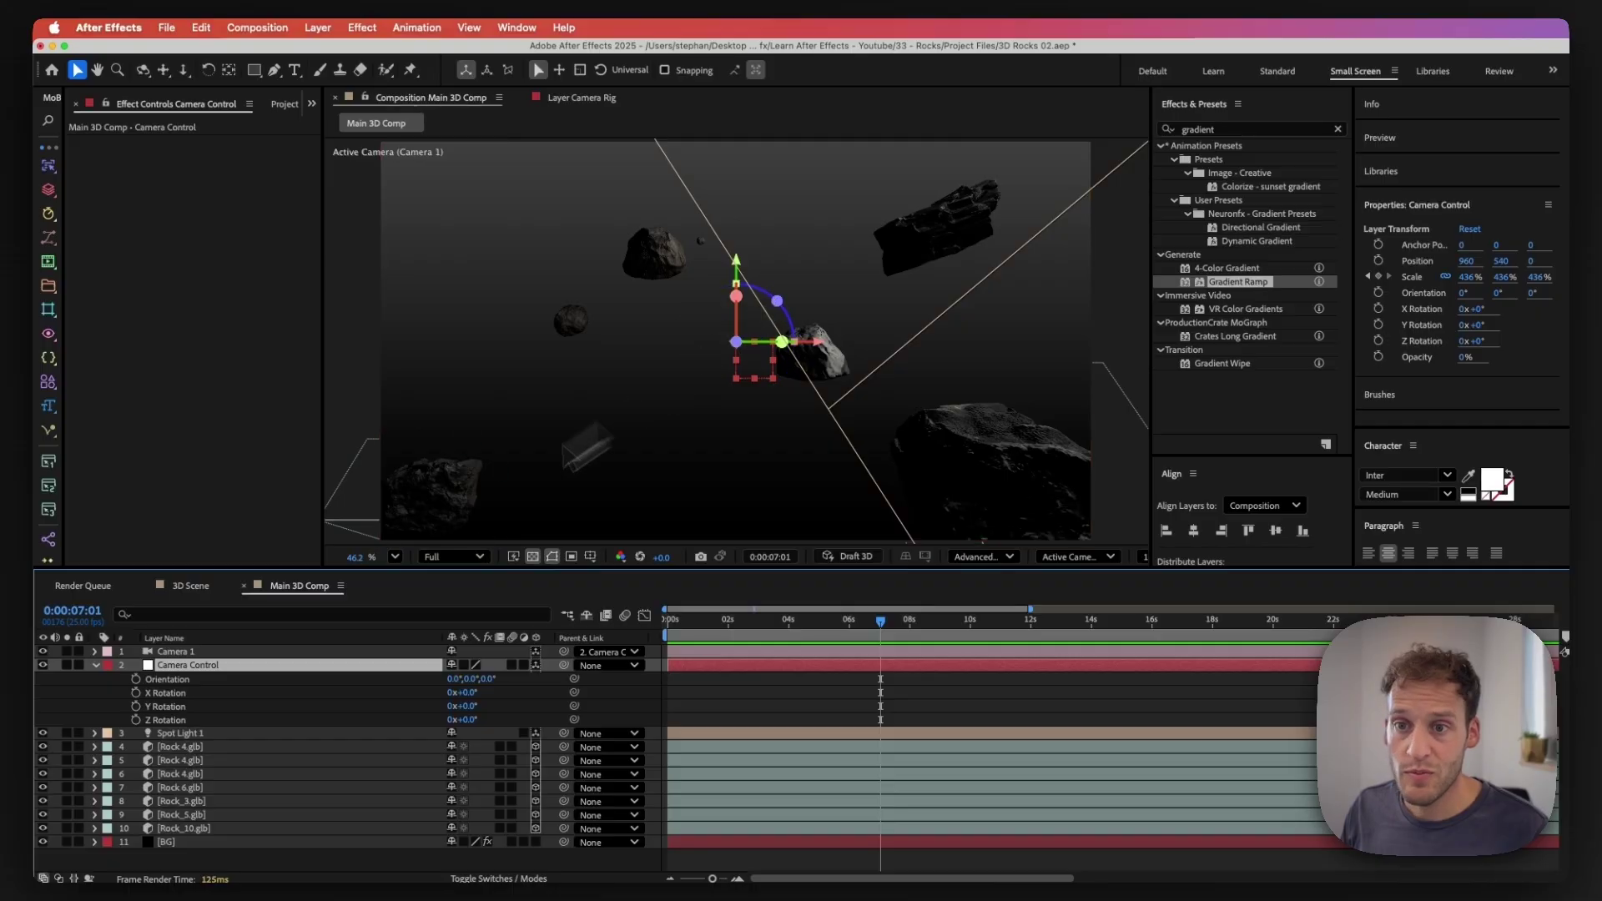
left_click(136, 719)
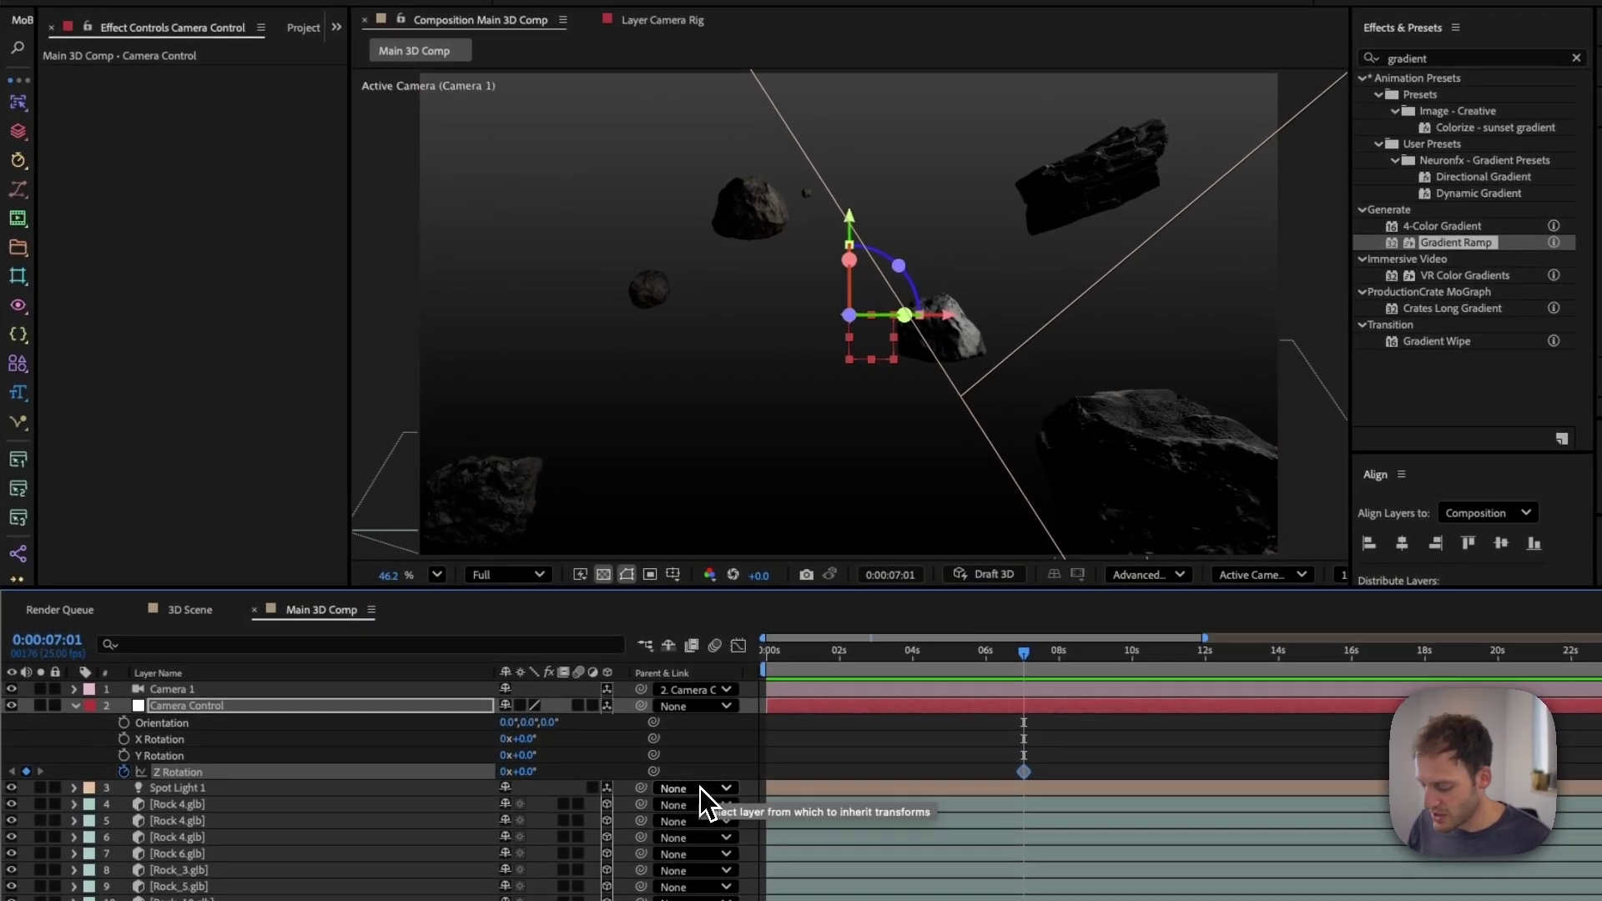
key("u")
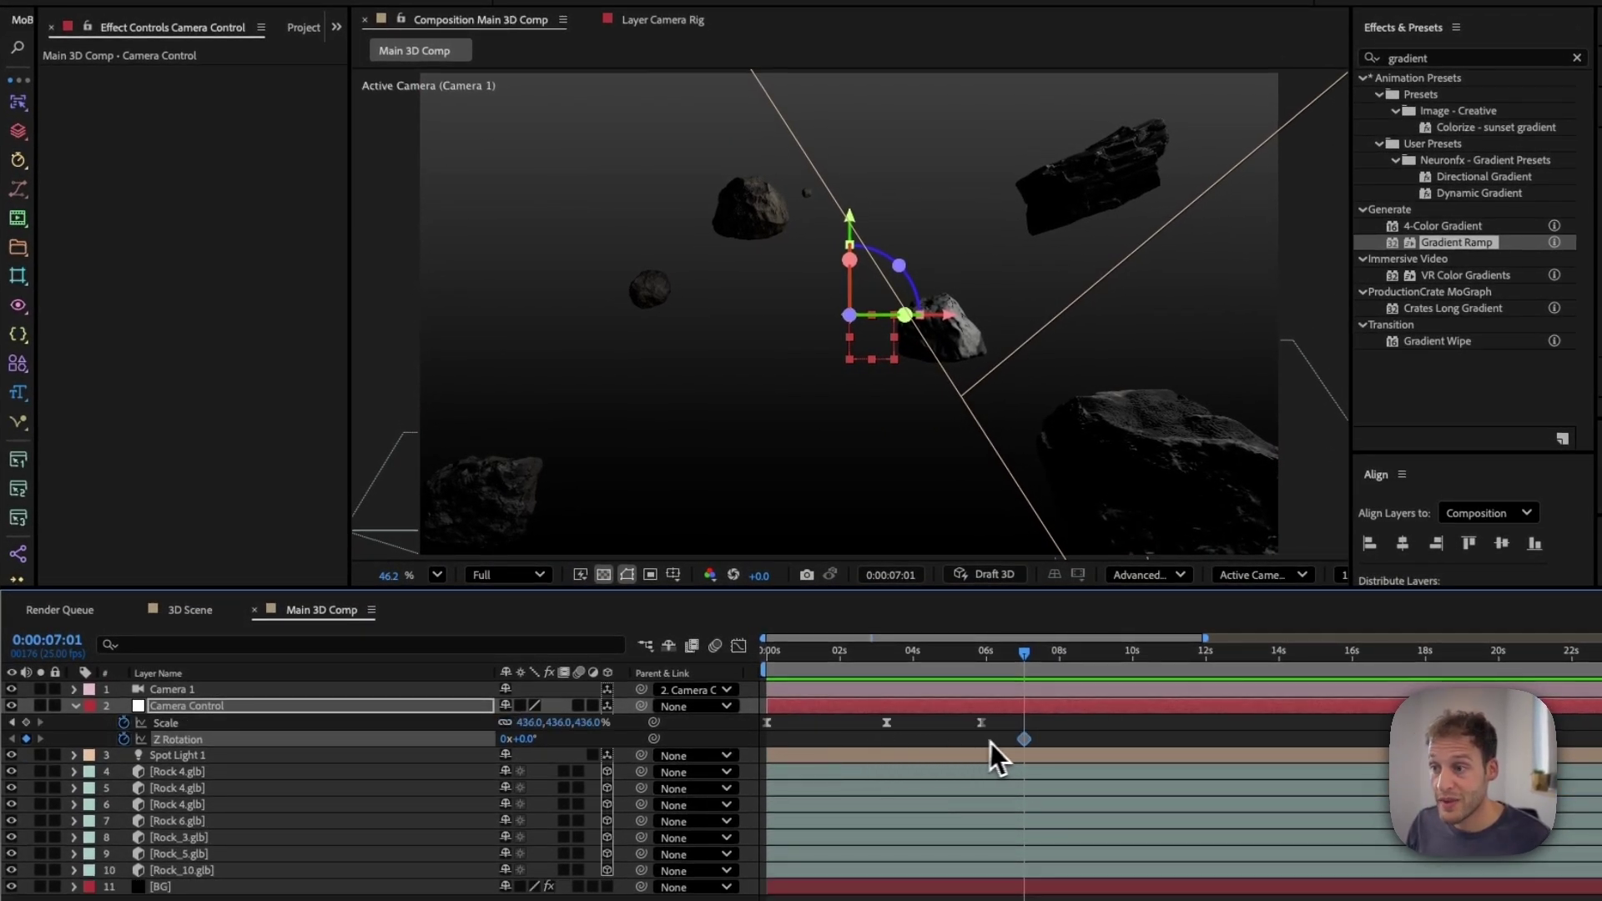
left_click_drag(1024, 741, 886, 738)
key("j")
left_click_drag(814, 664, 761, 662)
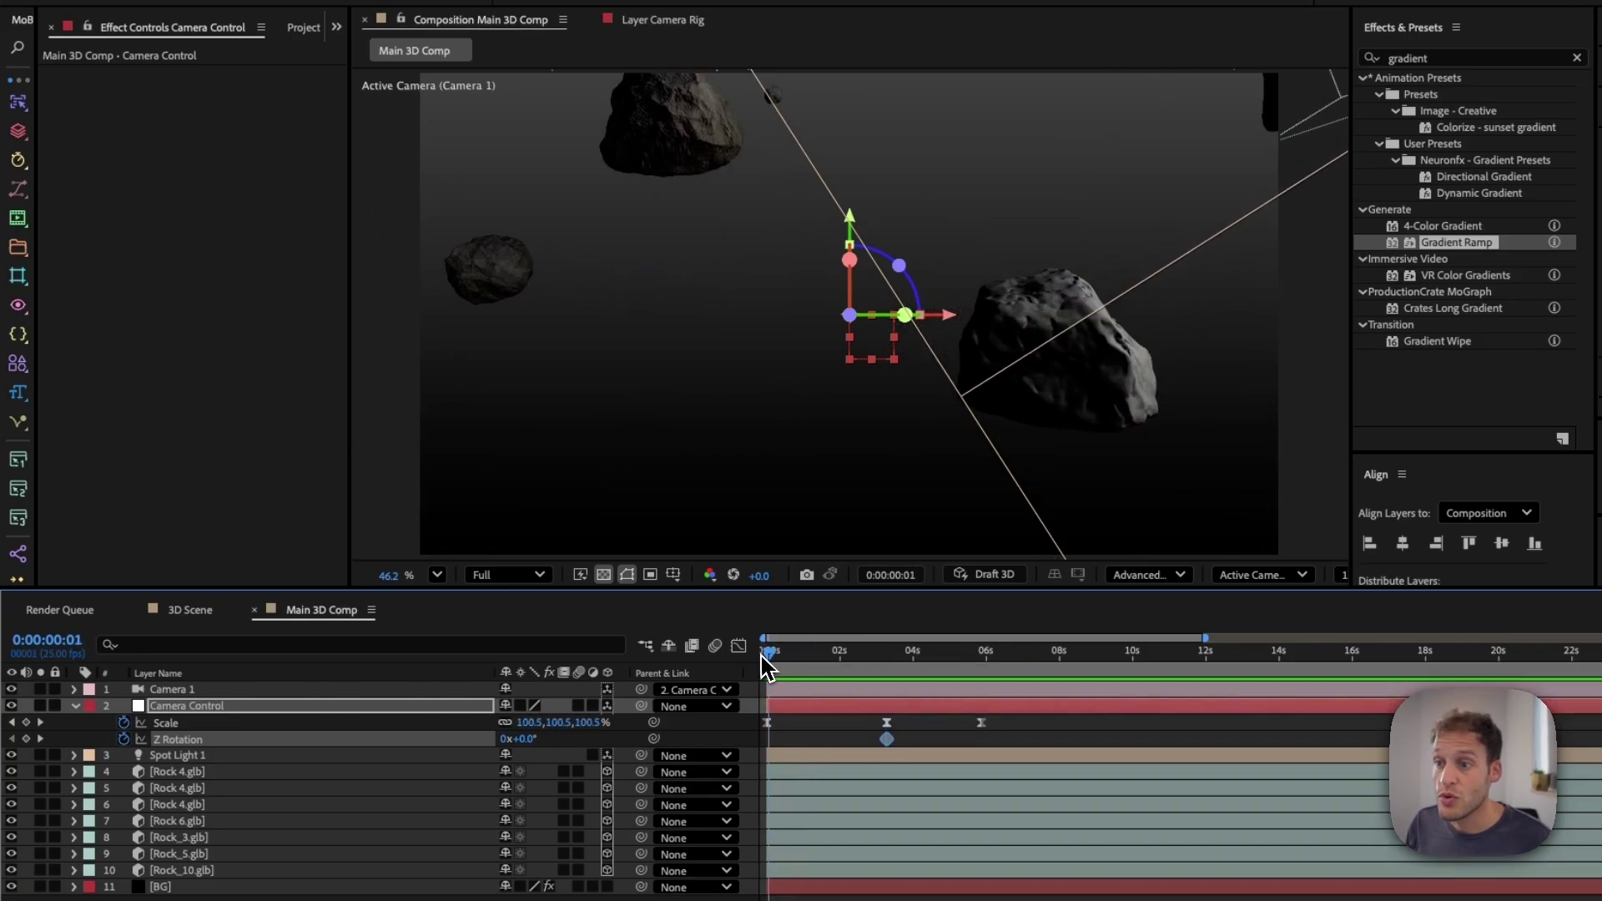
left_click_drag(528, 755, 488, 753)
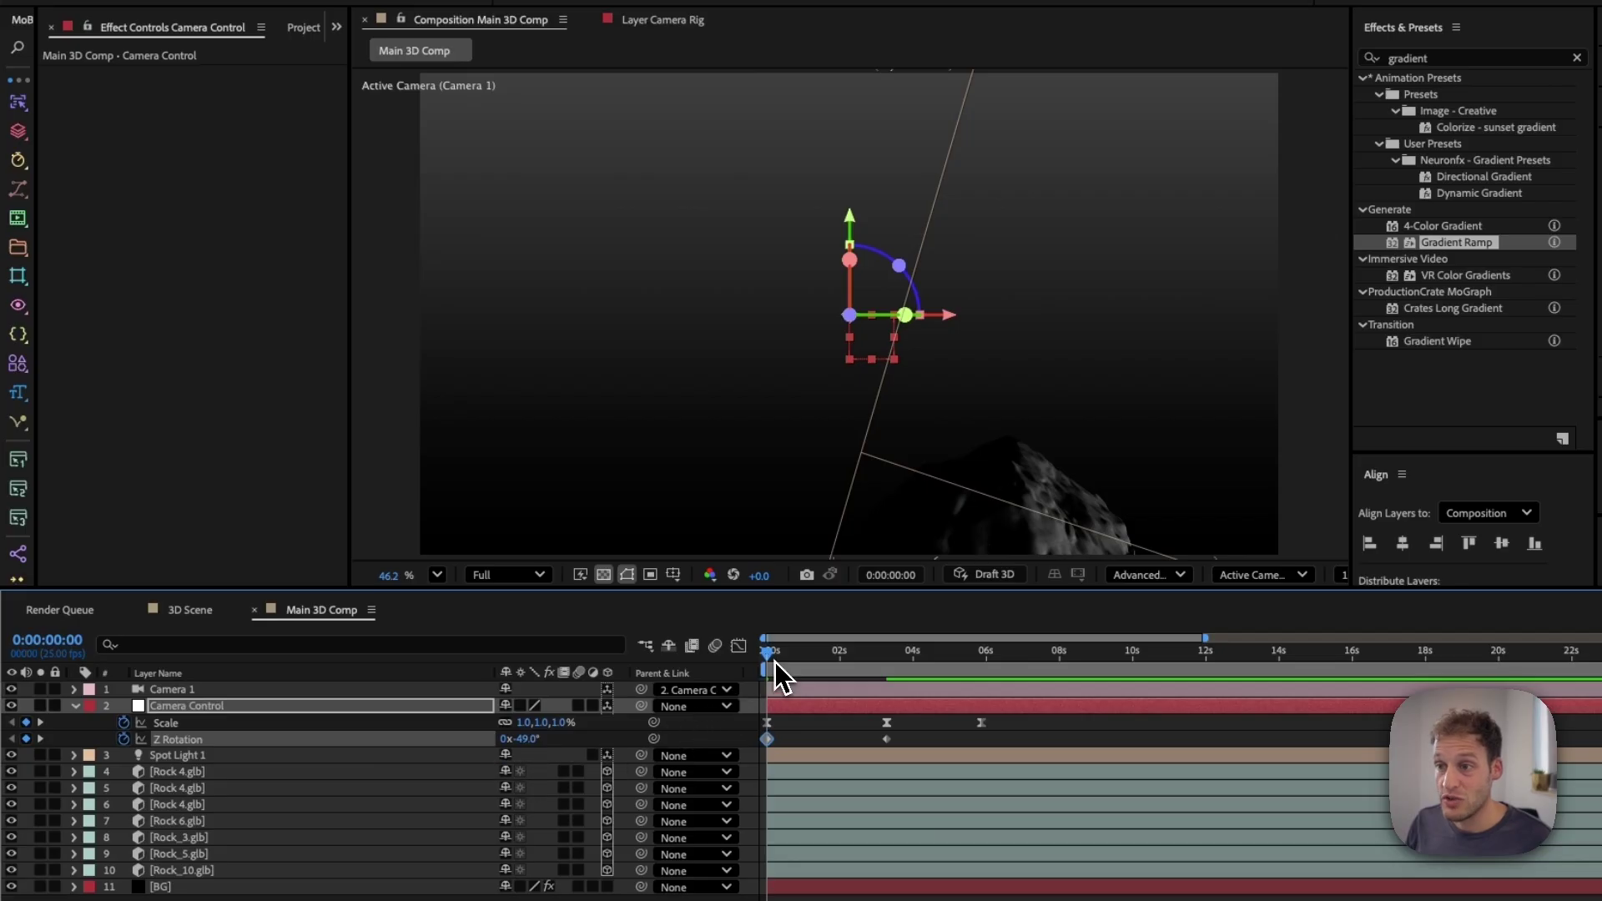
left_click_drag(774, 663, 868, 665)
Step: Easy Ease the Z Rotation keyframes and shape their speed graph for a fast start and a long gradual slowdown
left_click(886, 738)
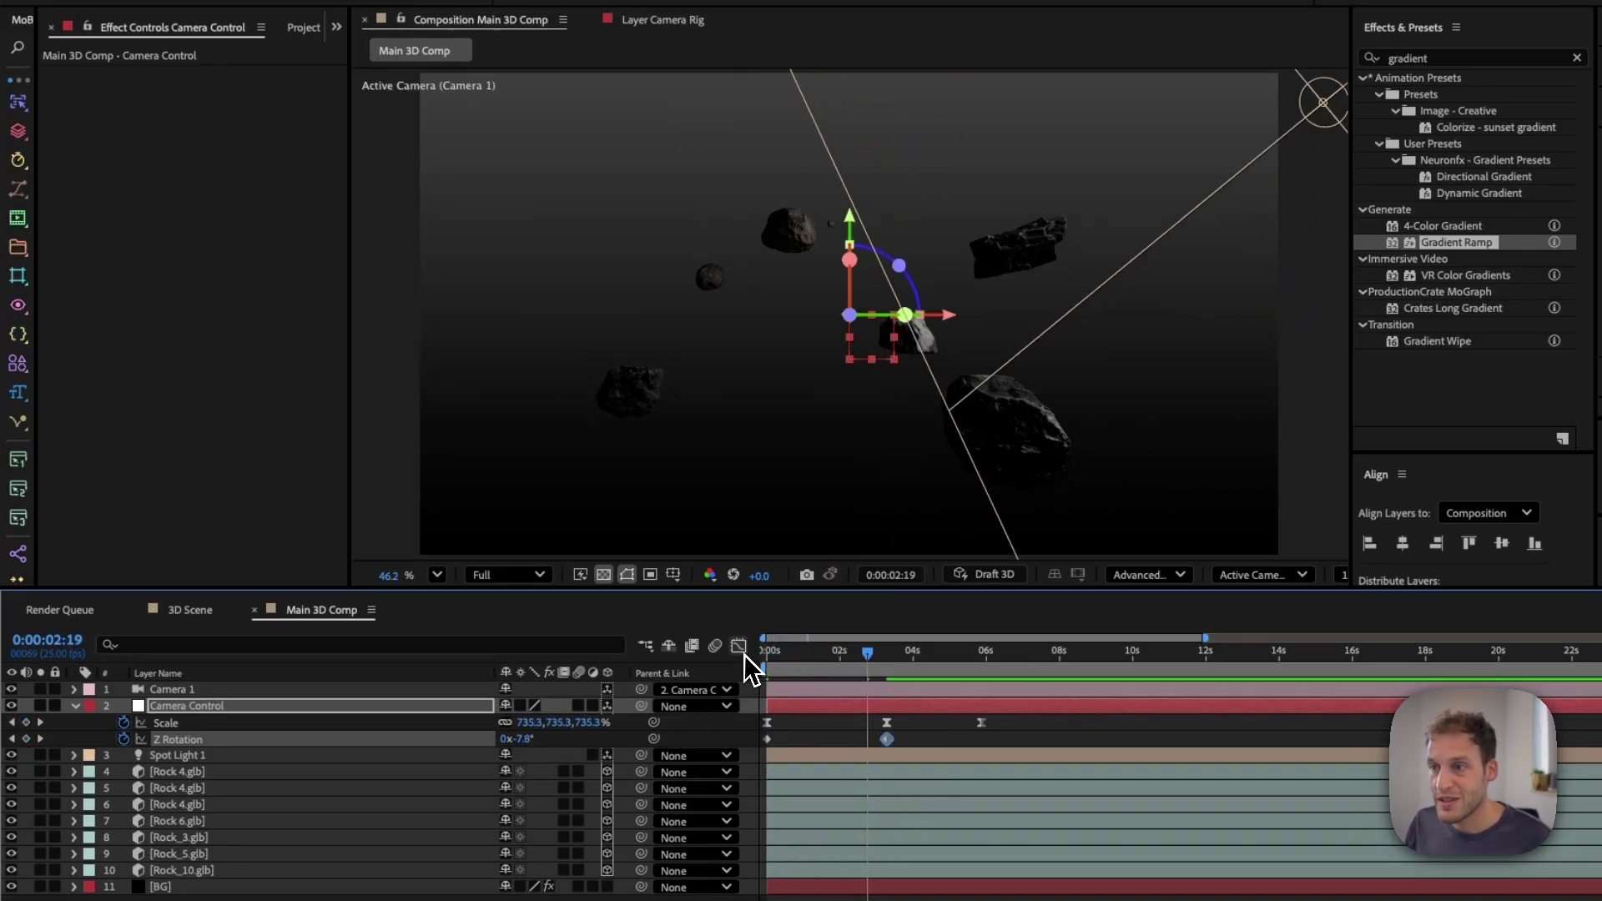
left_click(738, 645)
key("F9")
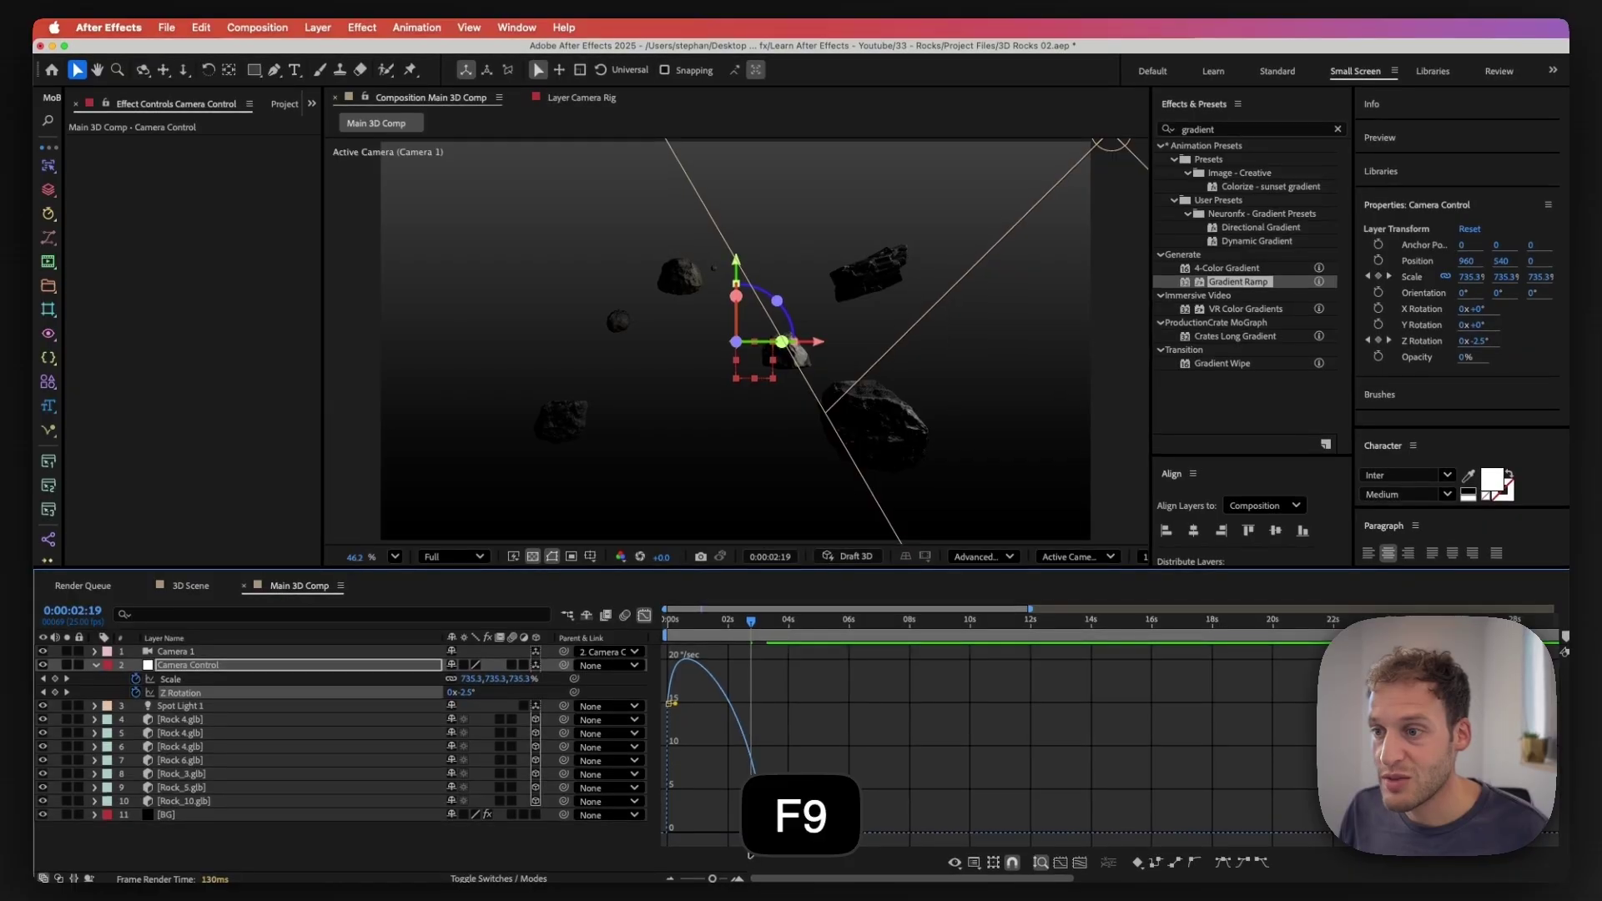
left_click_drag(749, 854, 672, 806)
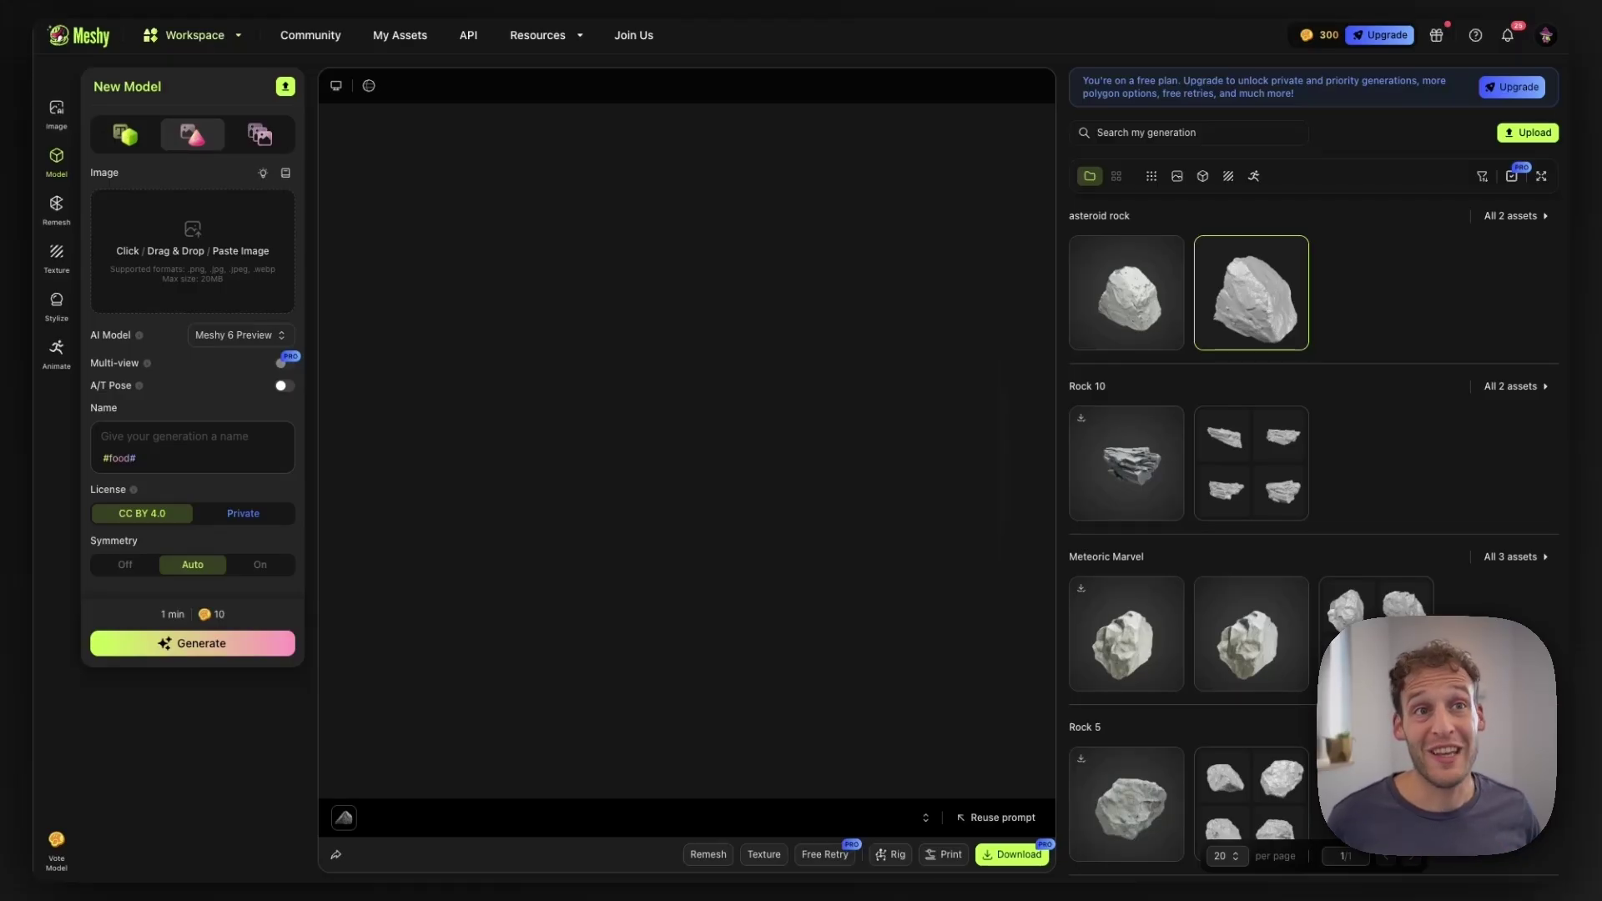
Step: In Meshy's Image to 3D, upload Rock 6.png from the PNG folder and generate a model with Meshy 6 Preview
left_click(231, 40)
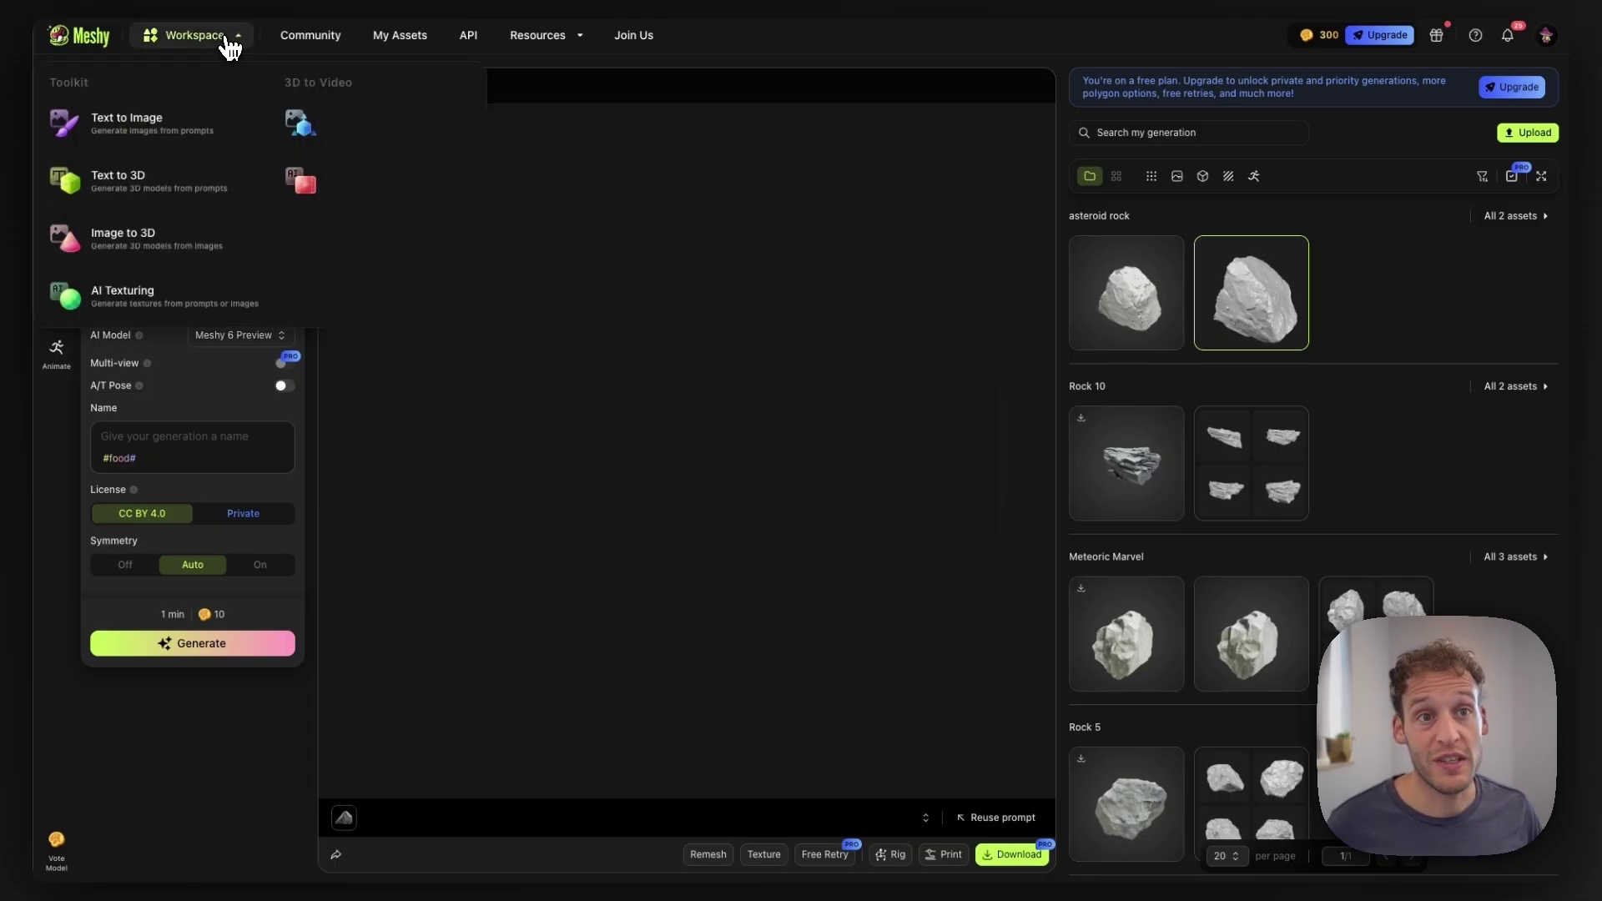
left_click(144, 260)
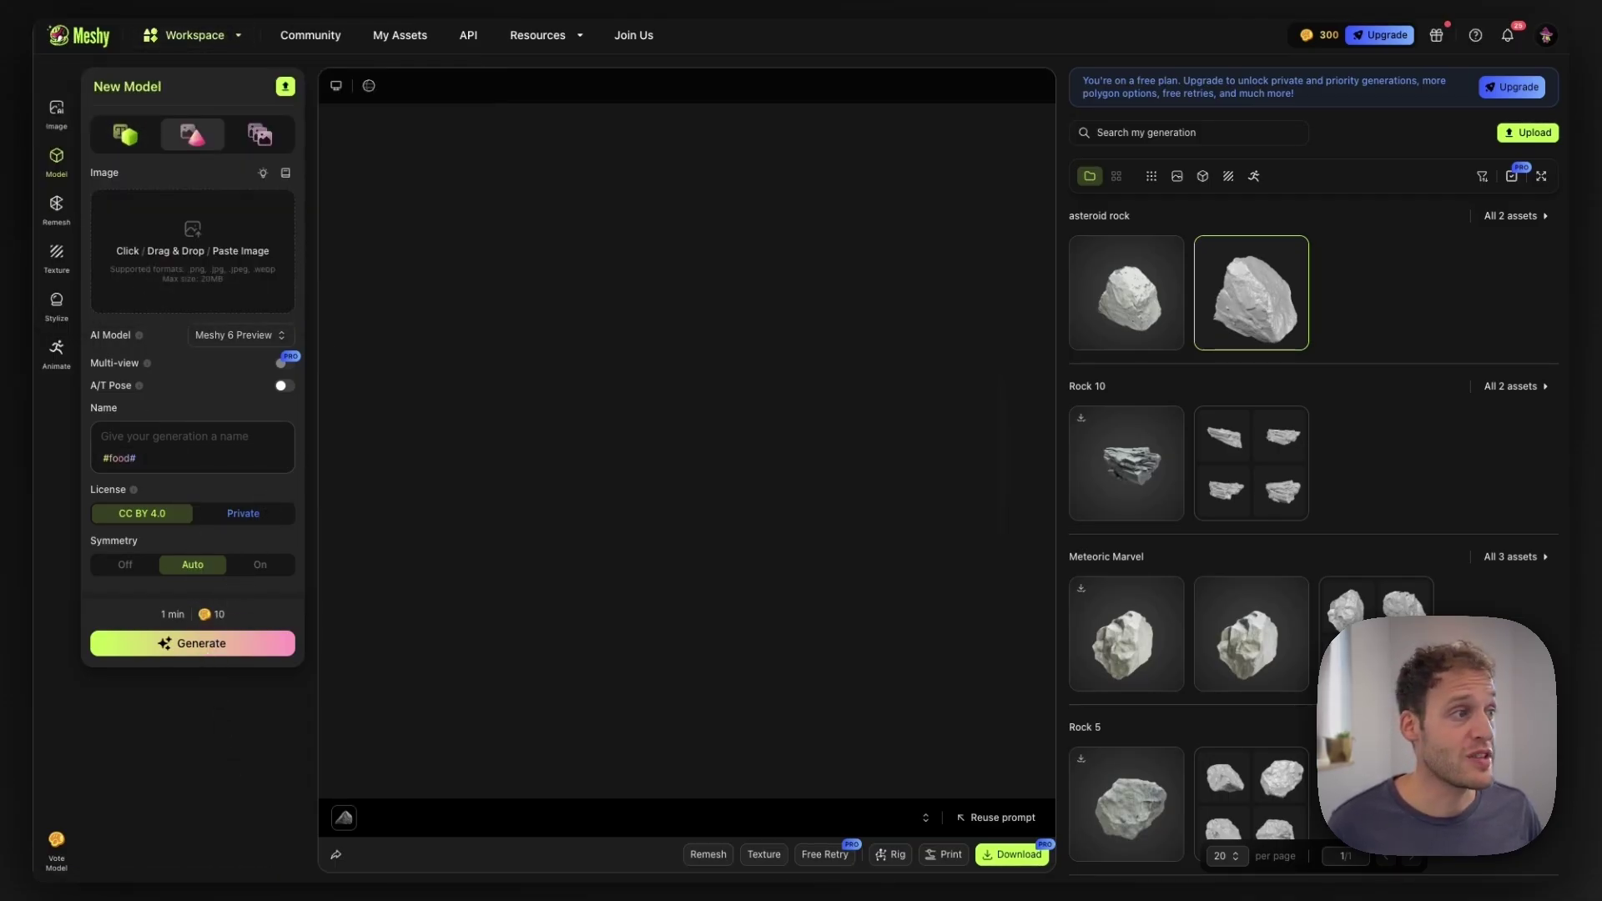
key("super+Tab")
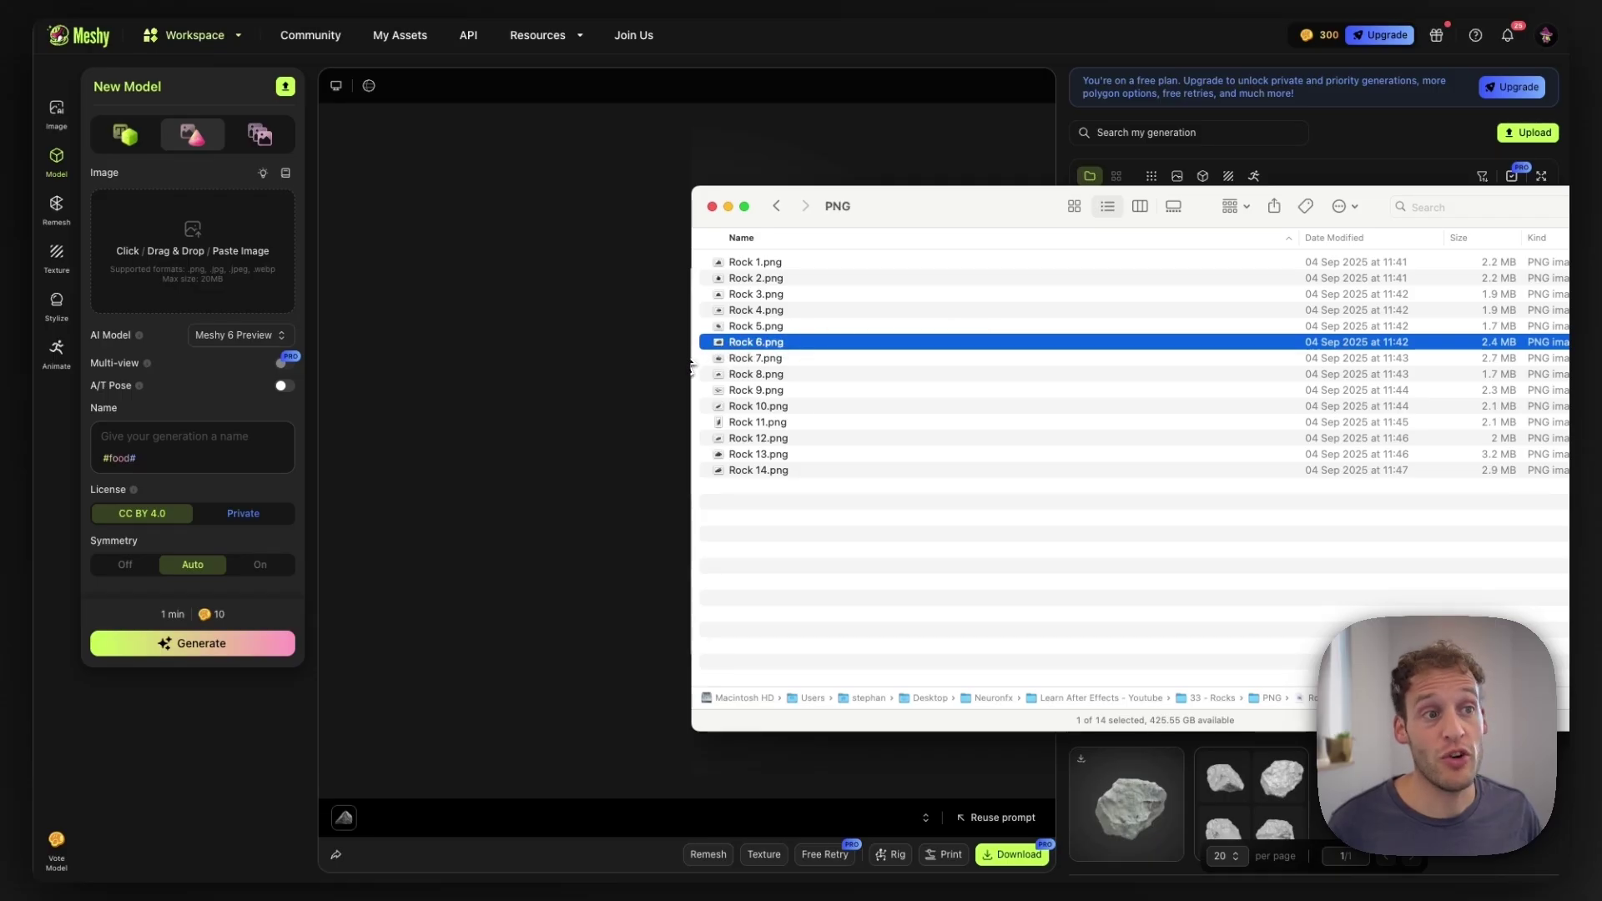
left_click_drag(755, 342, 210, 256)
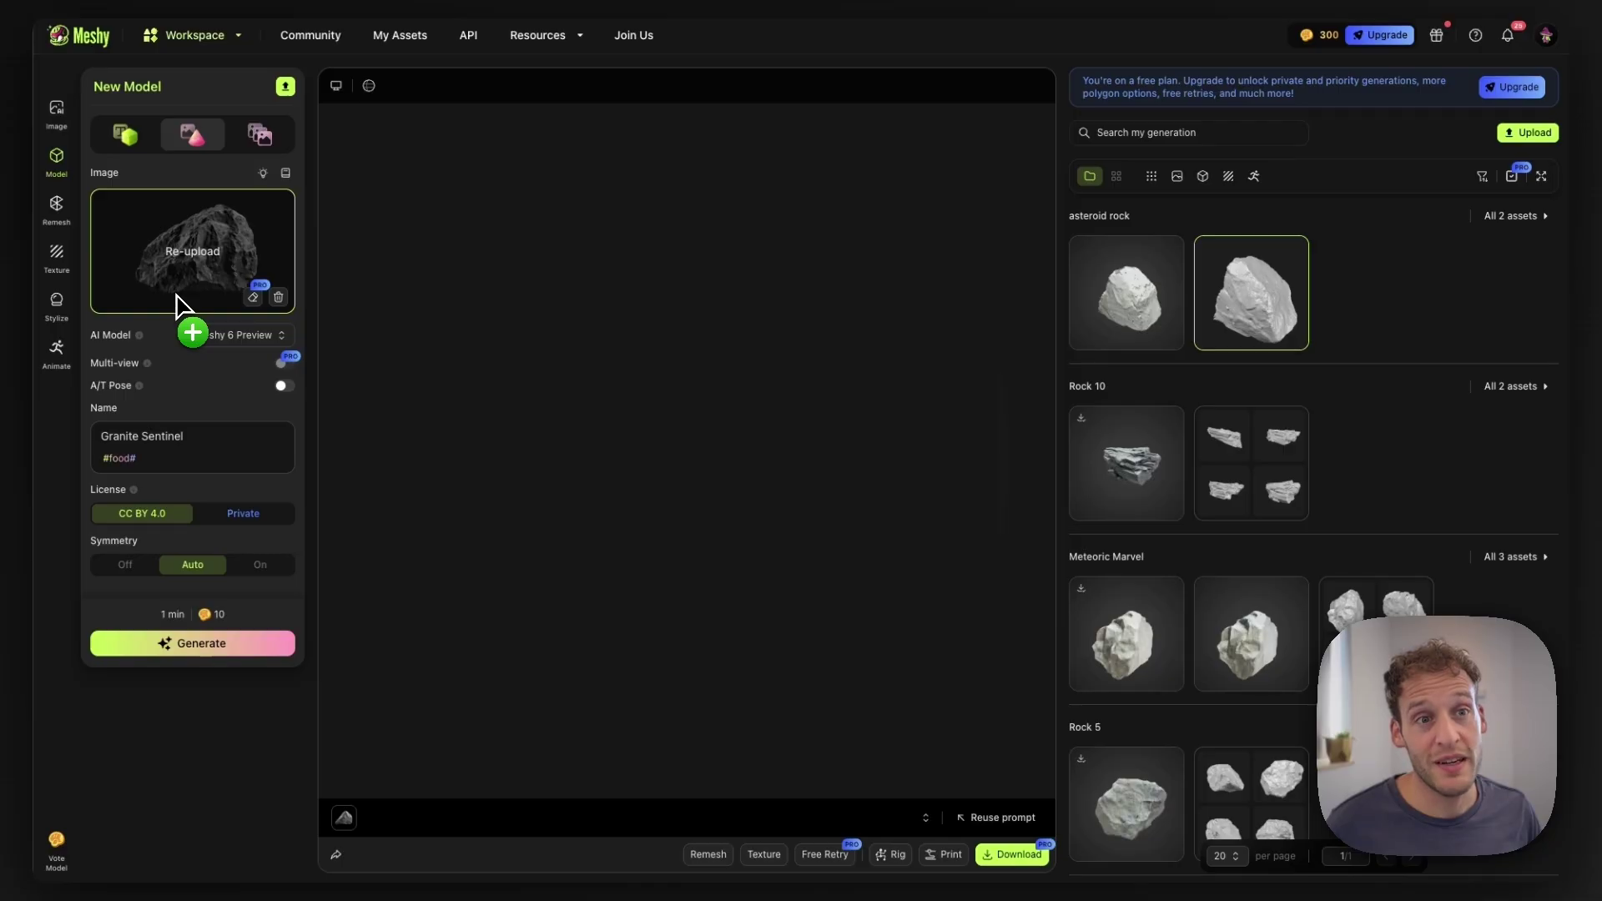
left_click(243, 342)
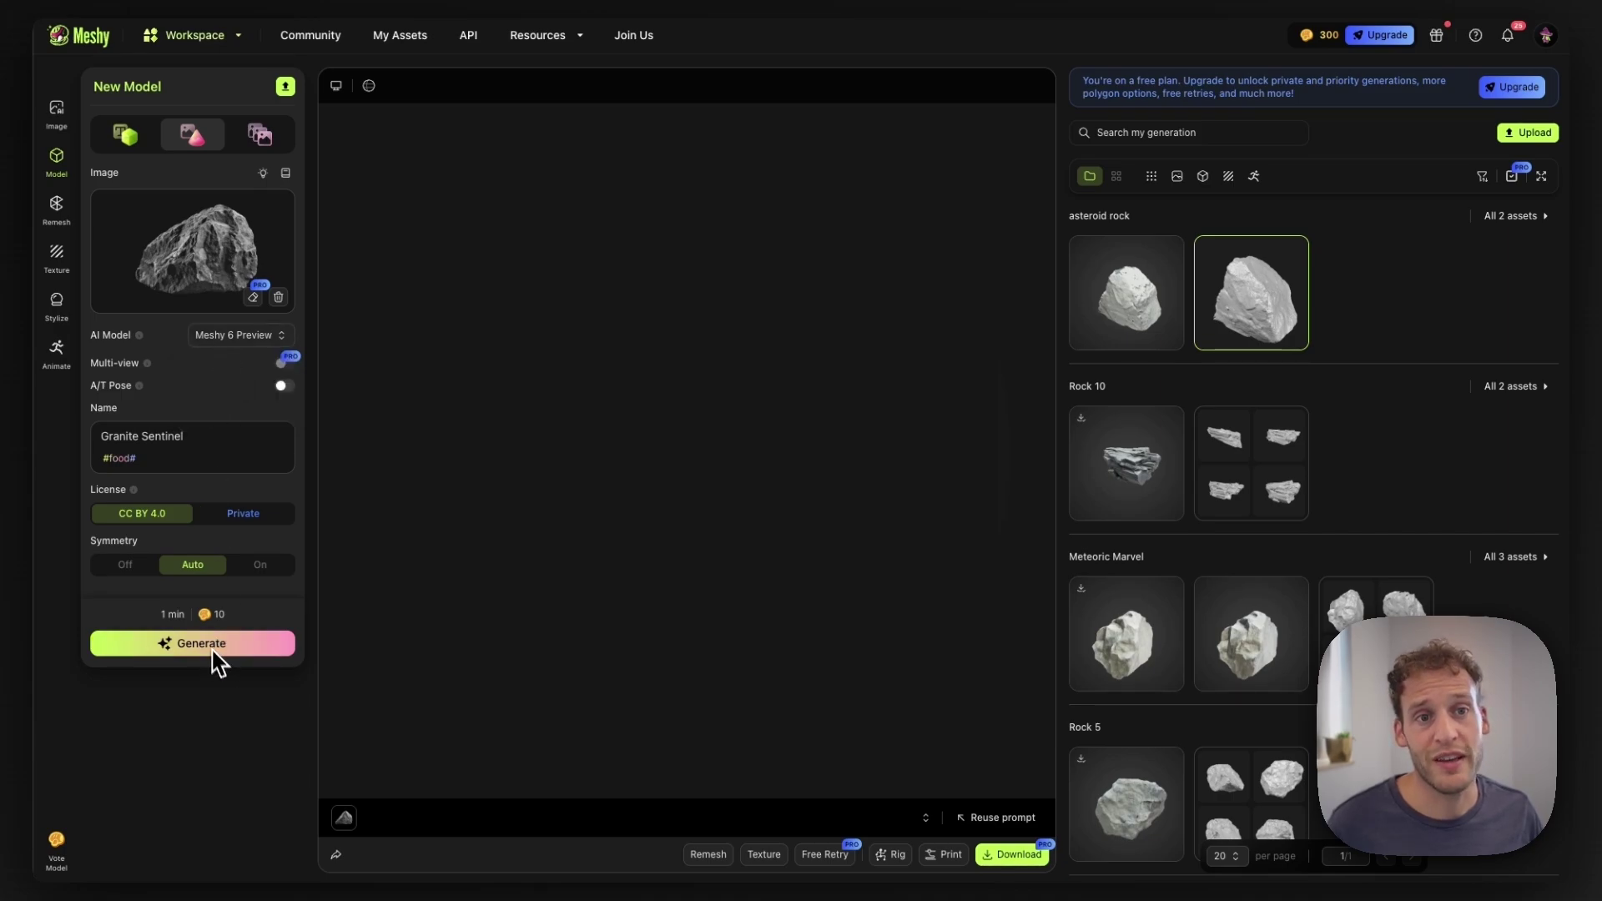
left_click(180, 644)
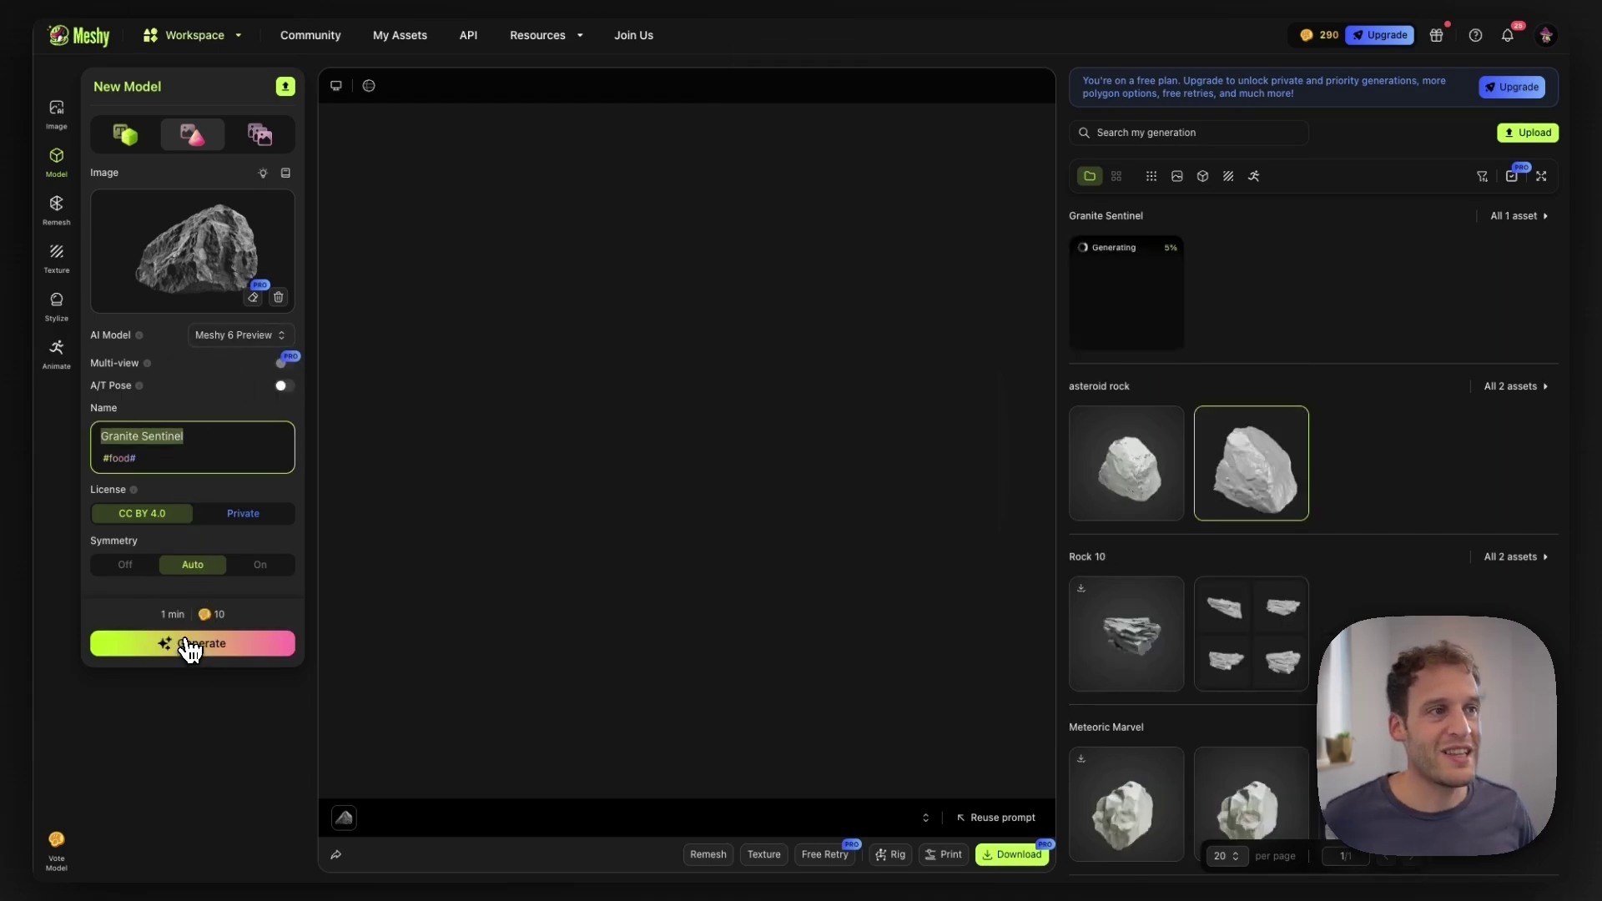
Step: Open the generated Granite Sentinel model and examine its surface detail and shape from several angles
left_click(1110, 324)
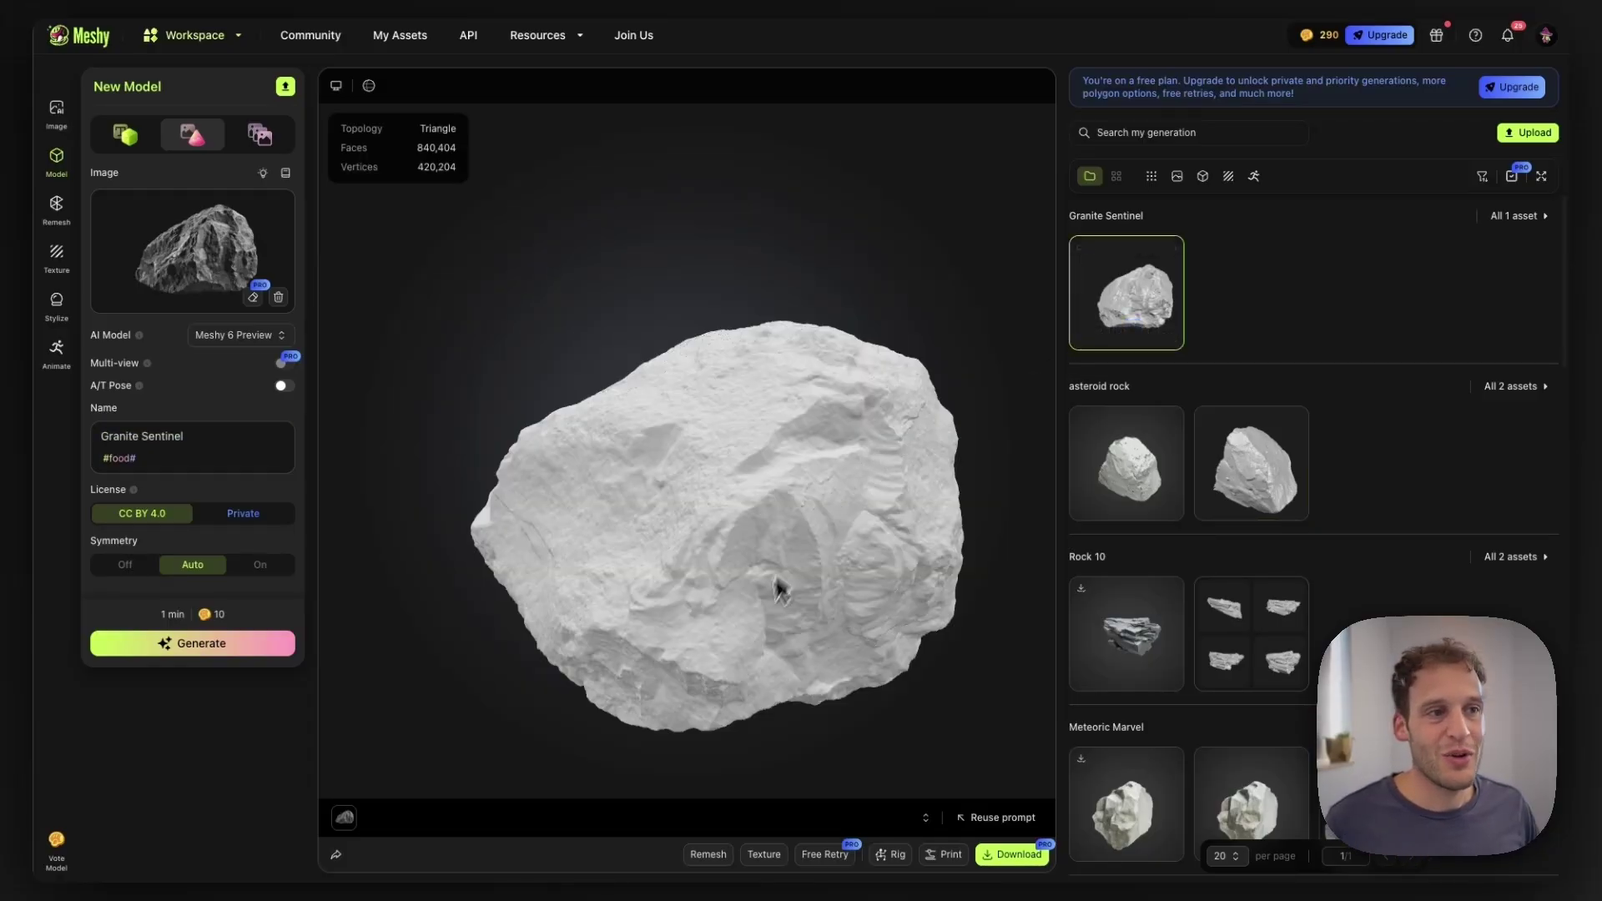
left_click_drag(712, 573, 746, 554)
scroll(810, 550, "up", 5)
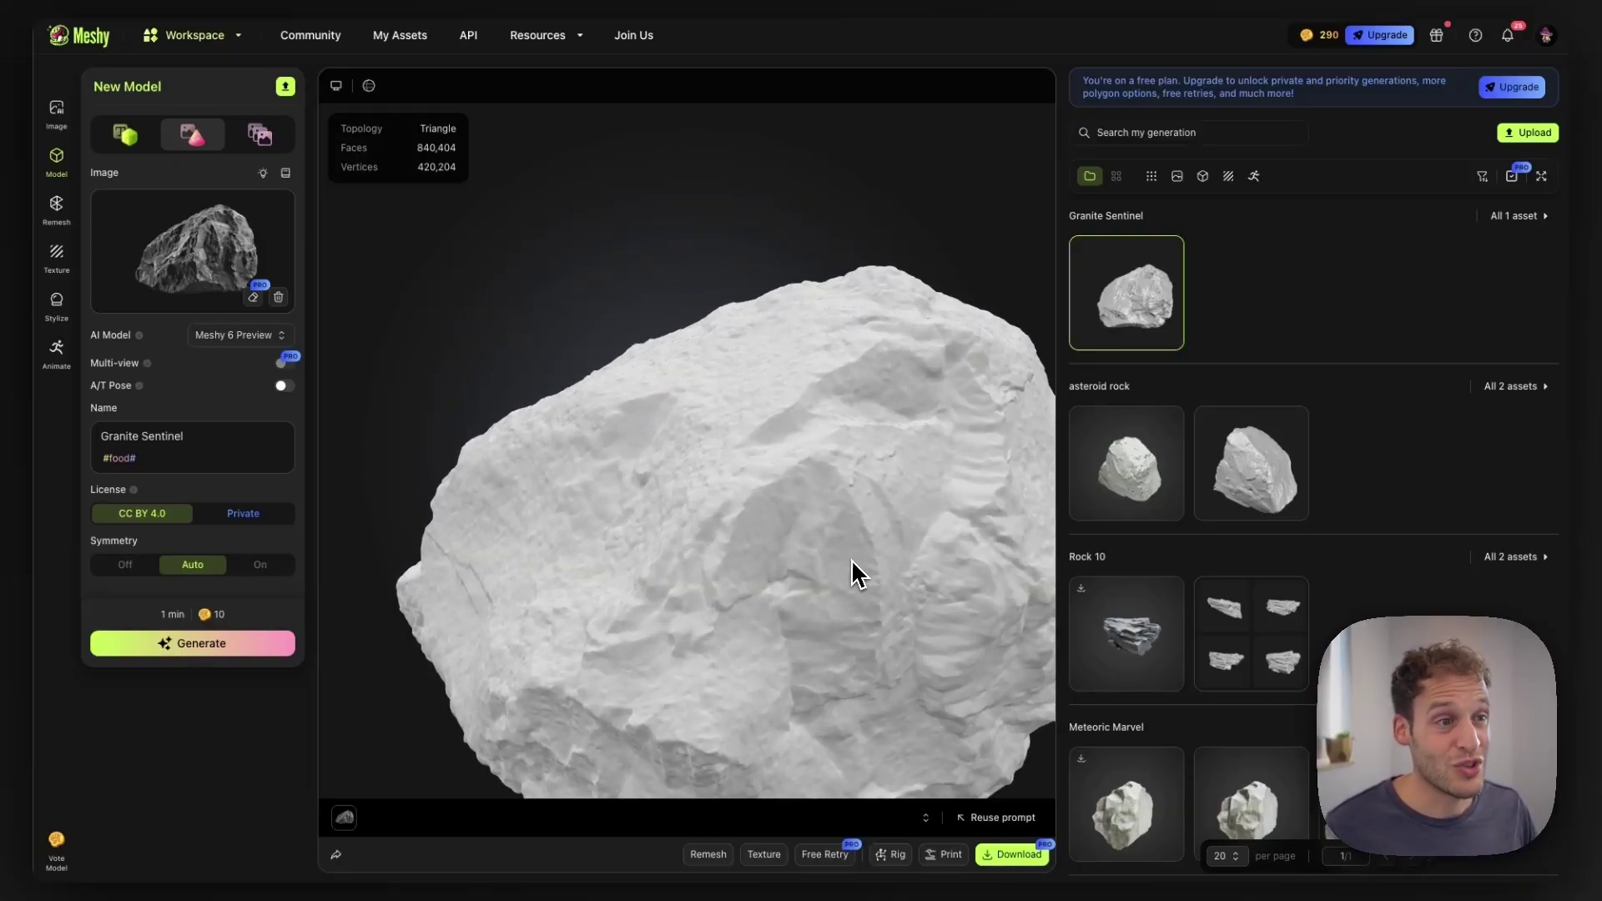
left_click_drag(851, 559, 748, 540)
scroll(748, 540, "down", 3)
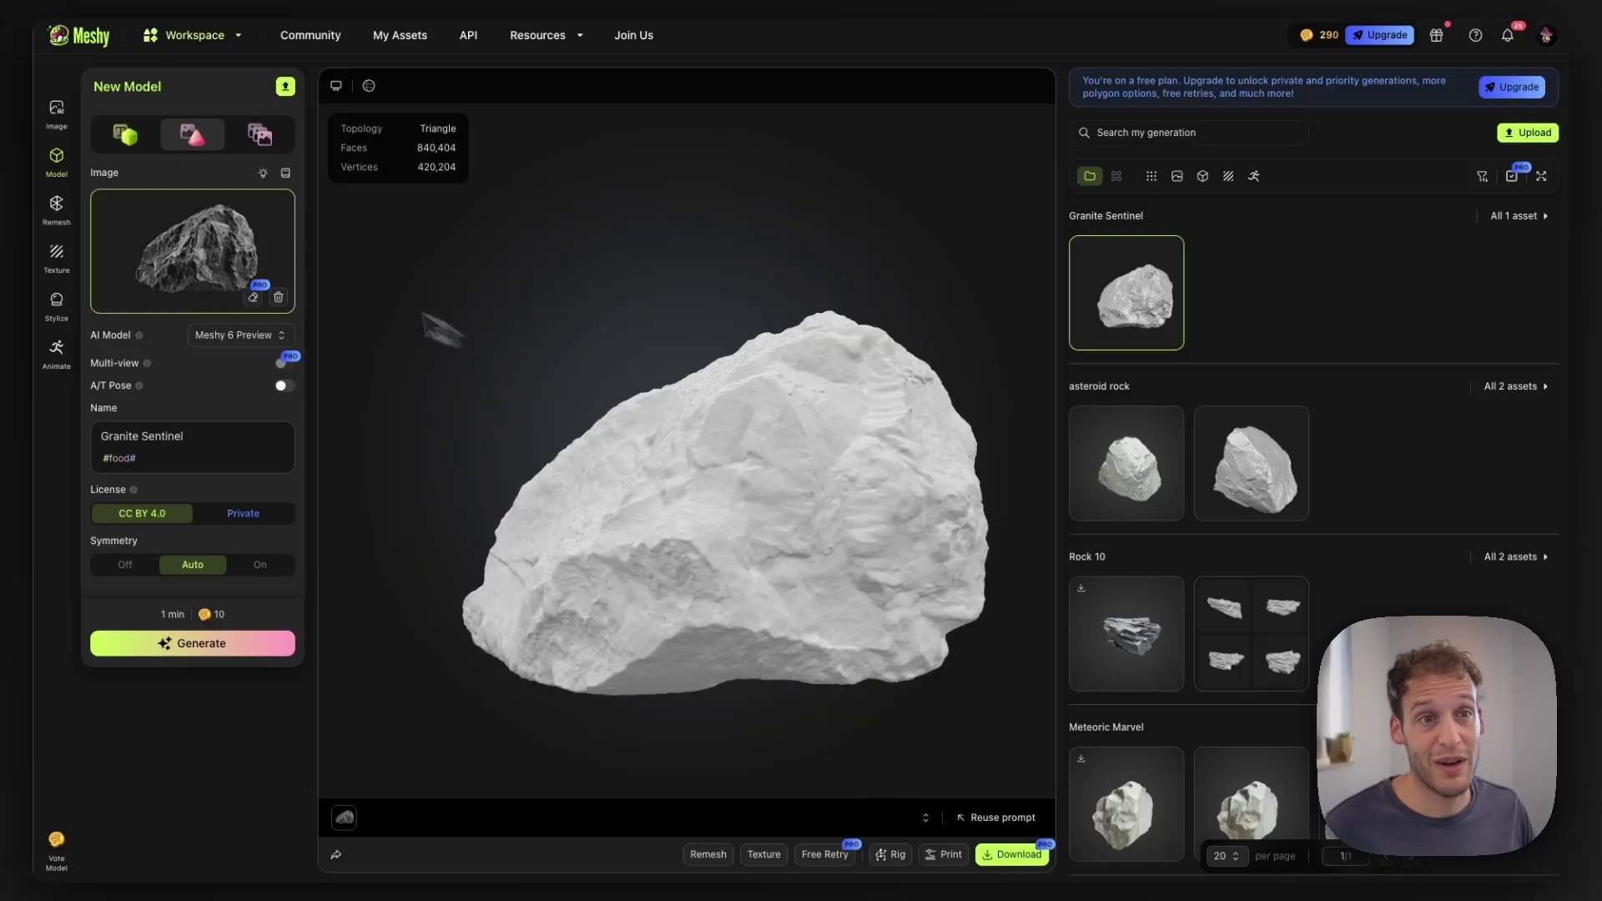
left_click_drag(835, 584, 860, 617)
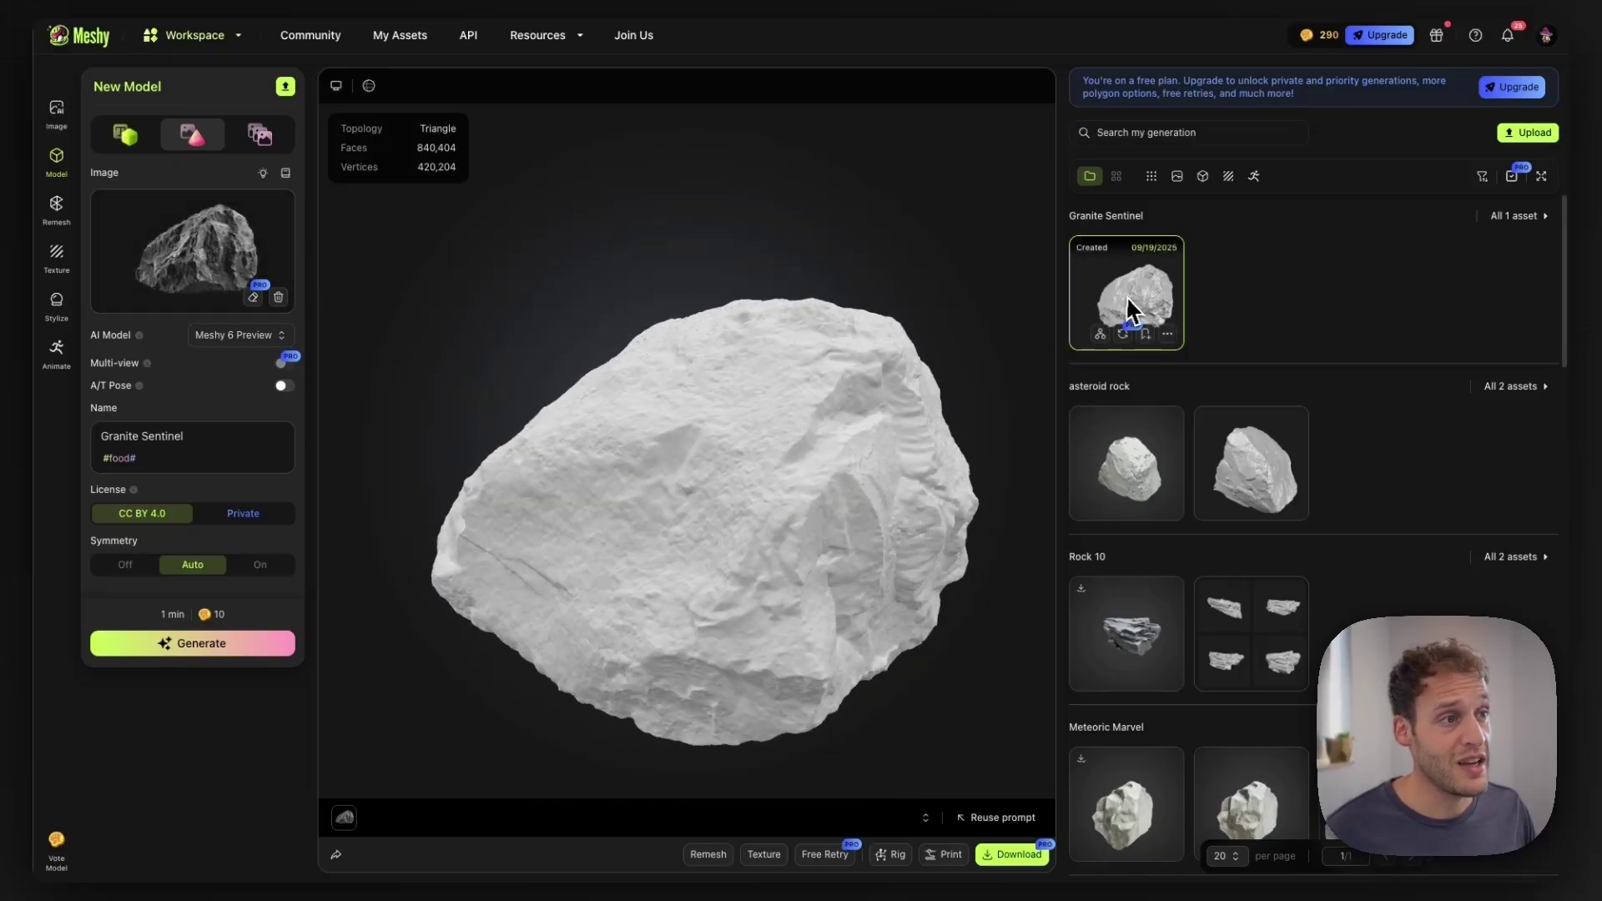
Step: Texture the Granite Sentinel model from the rock image using Meshy 5 with PBR maps generated
left_click(1167, 334)
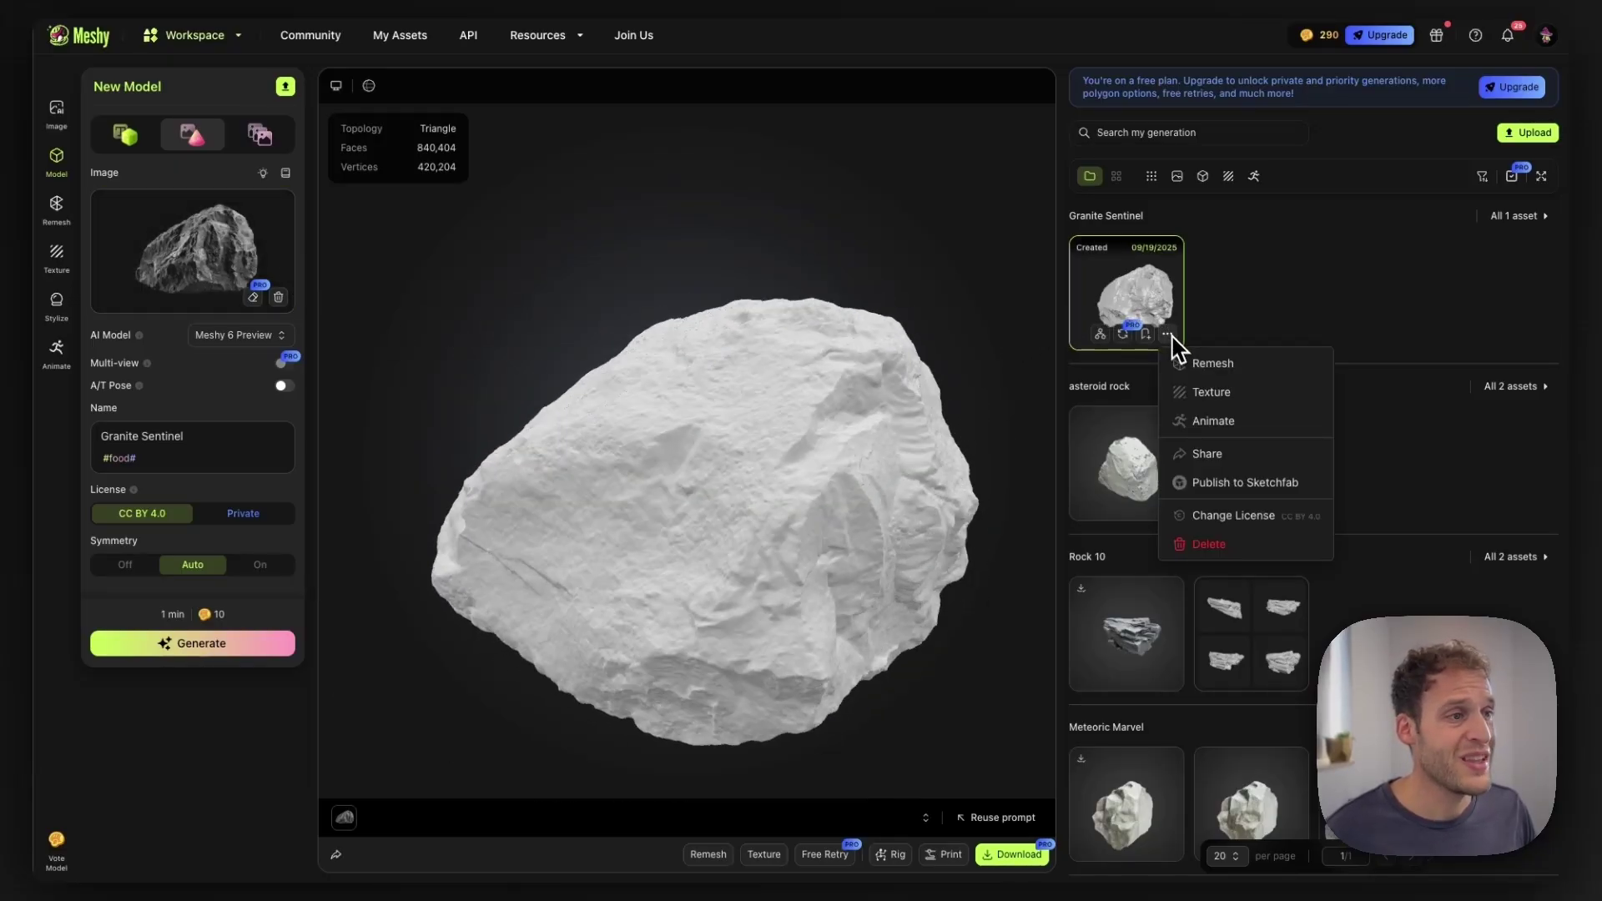
left_click(1207, 394)
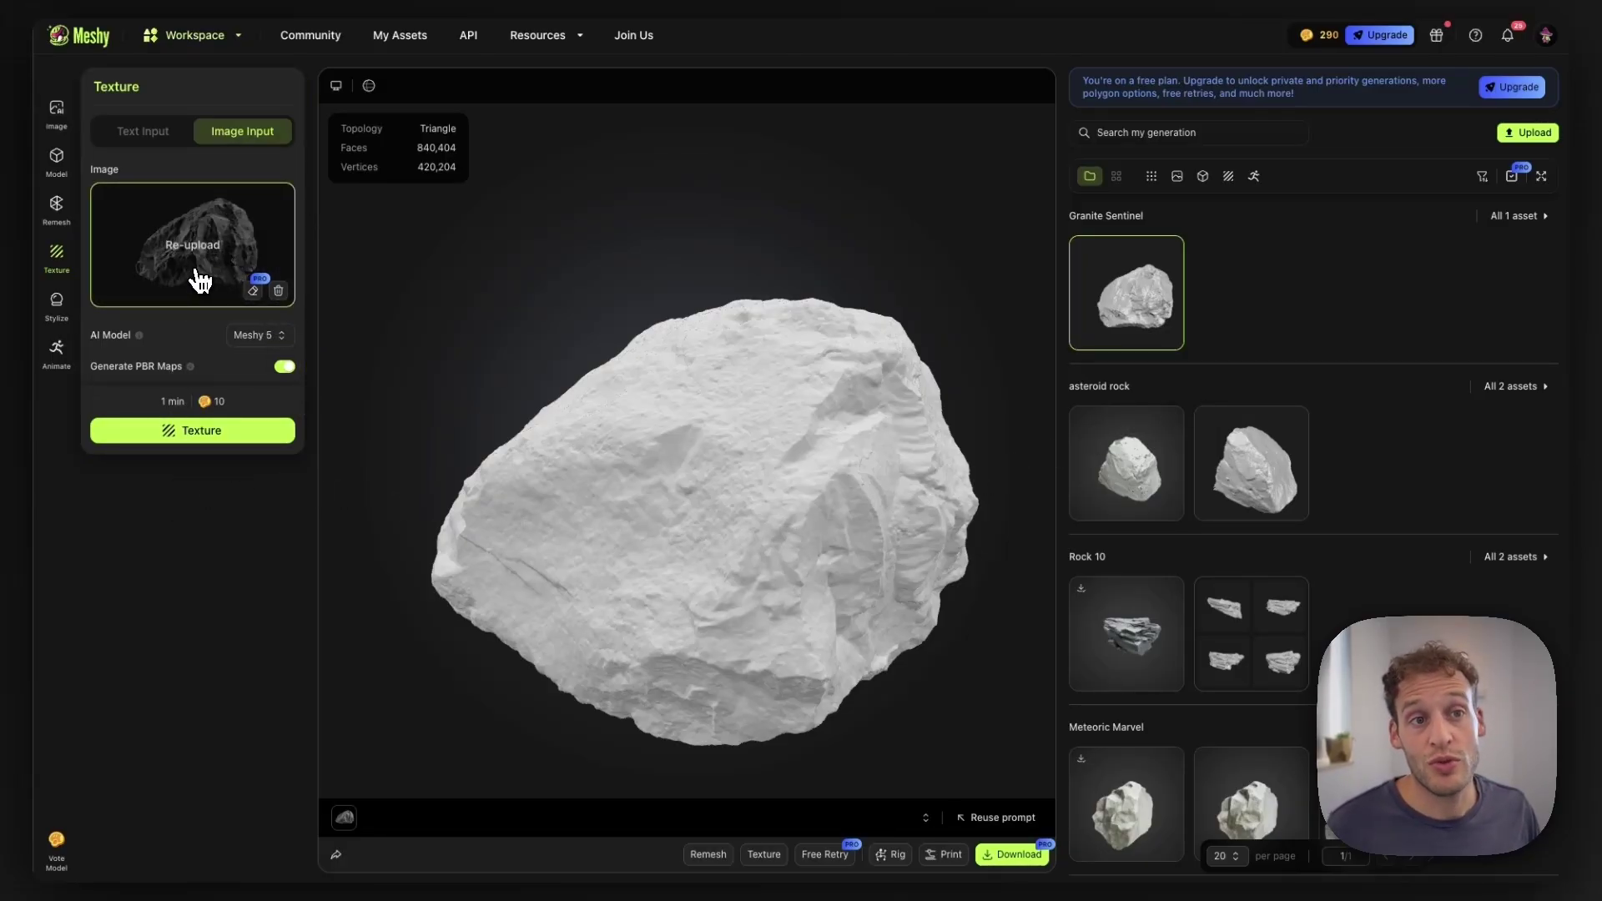
left_click(209, 442)
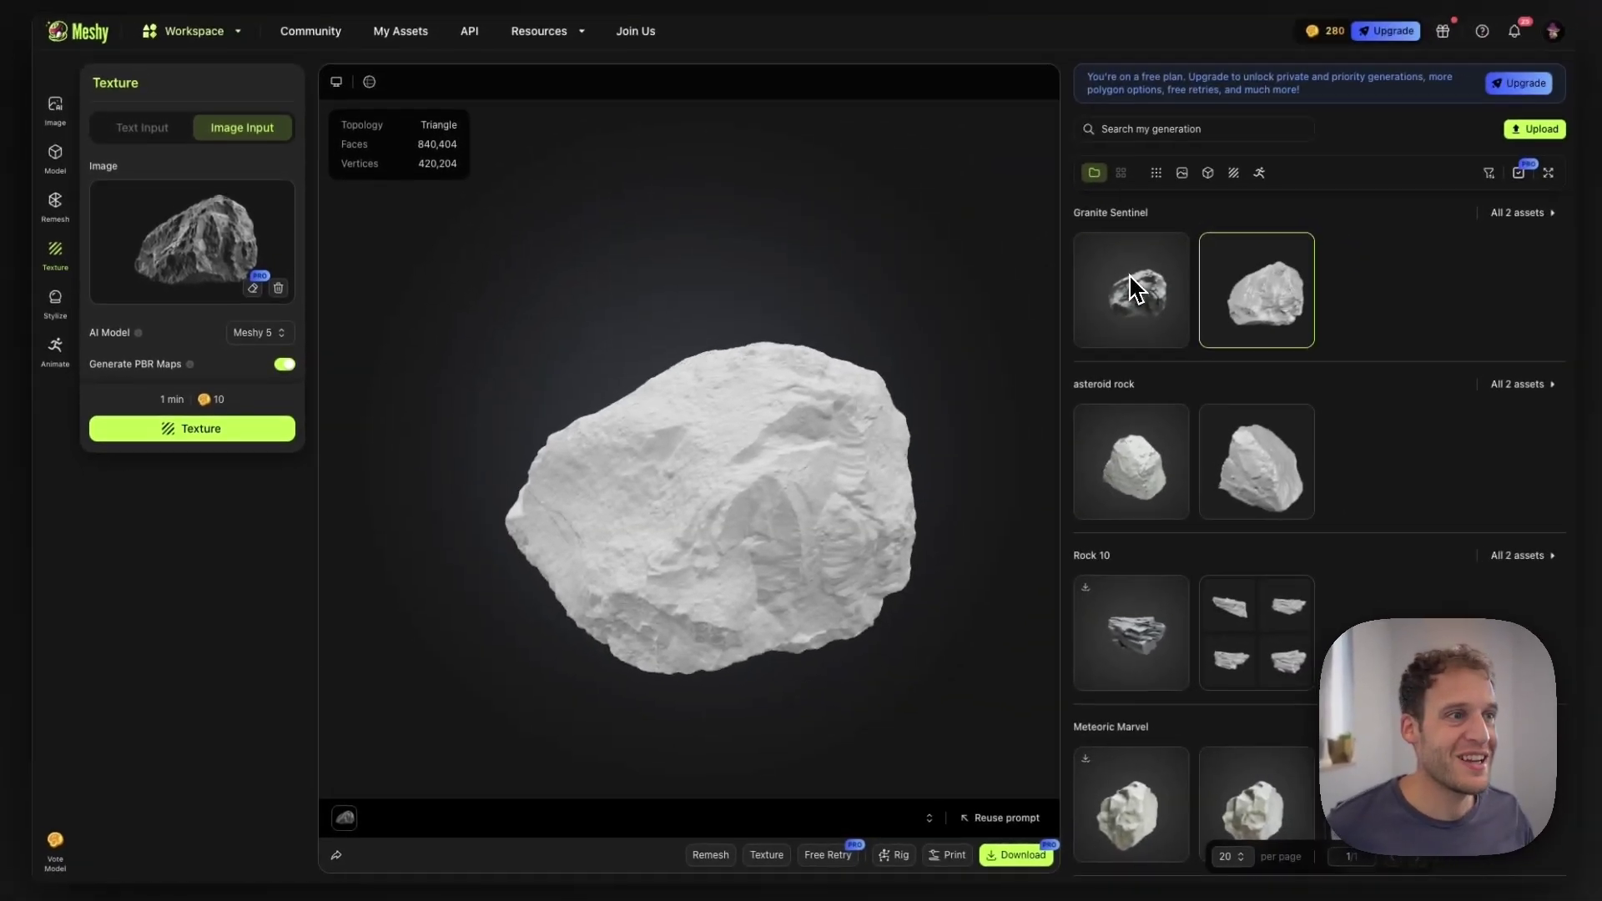
Step: Open the textured Granite Sentinel, orbit around it and enable Auto-rotate for the environment lighting to inspect the texture
left_click(1131, 291)
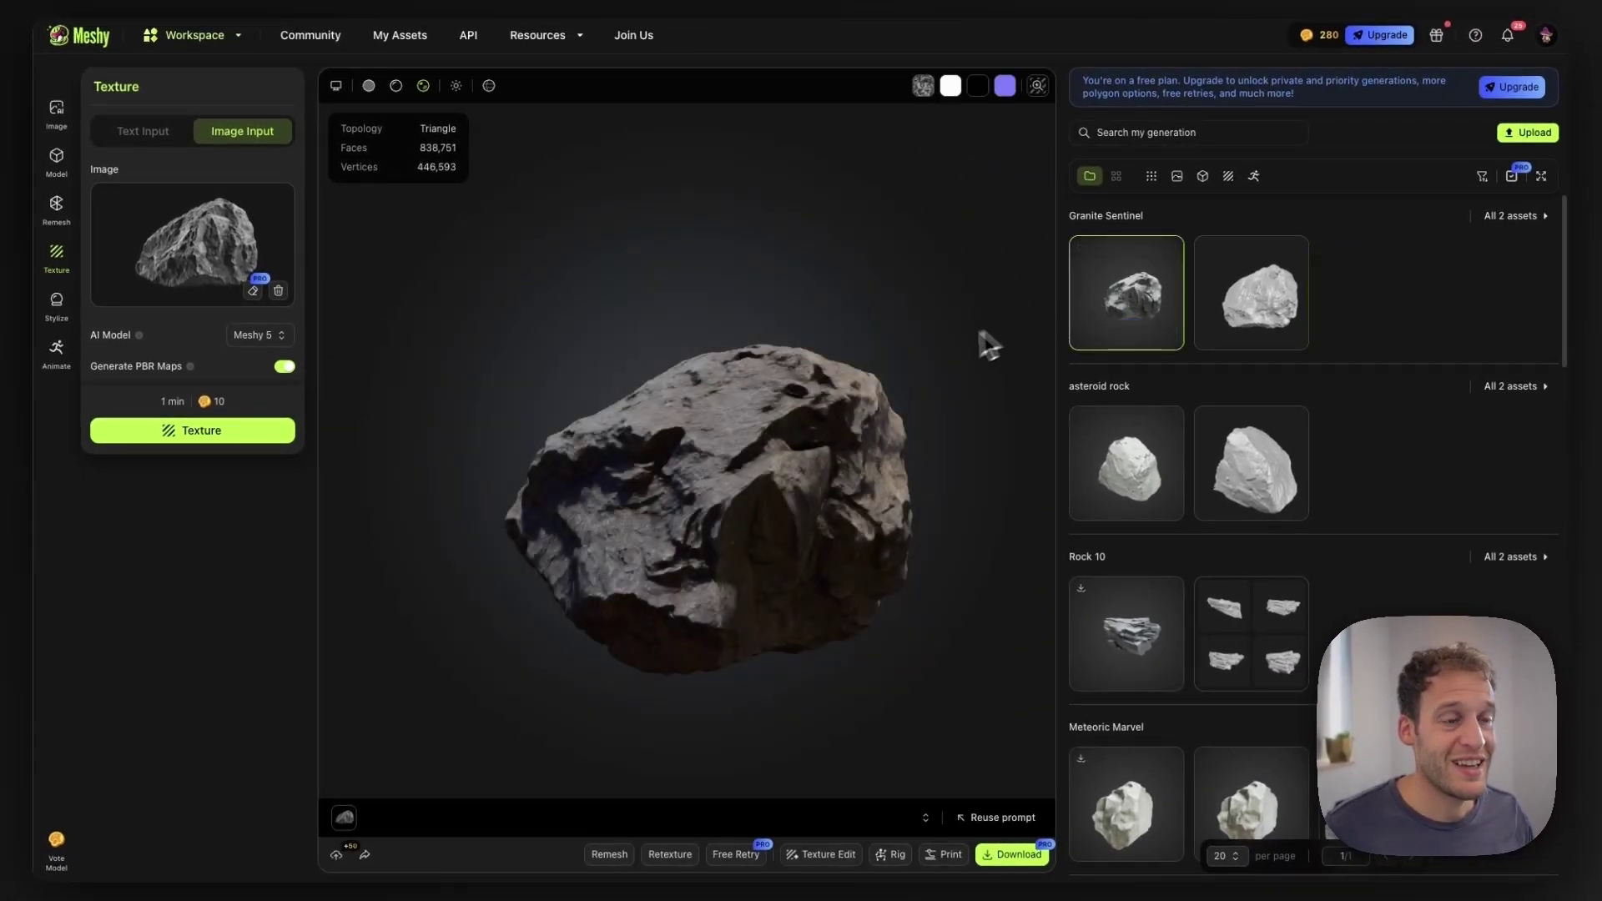
left_click_drag(872, 454, 564, 298)
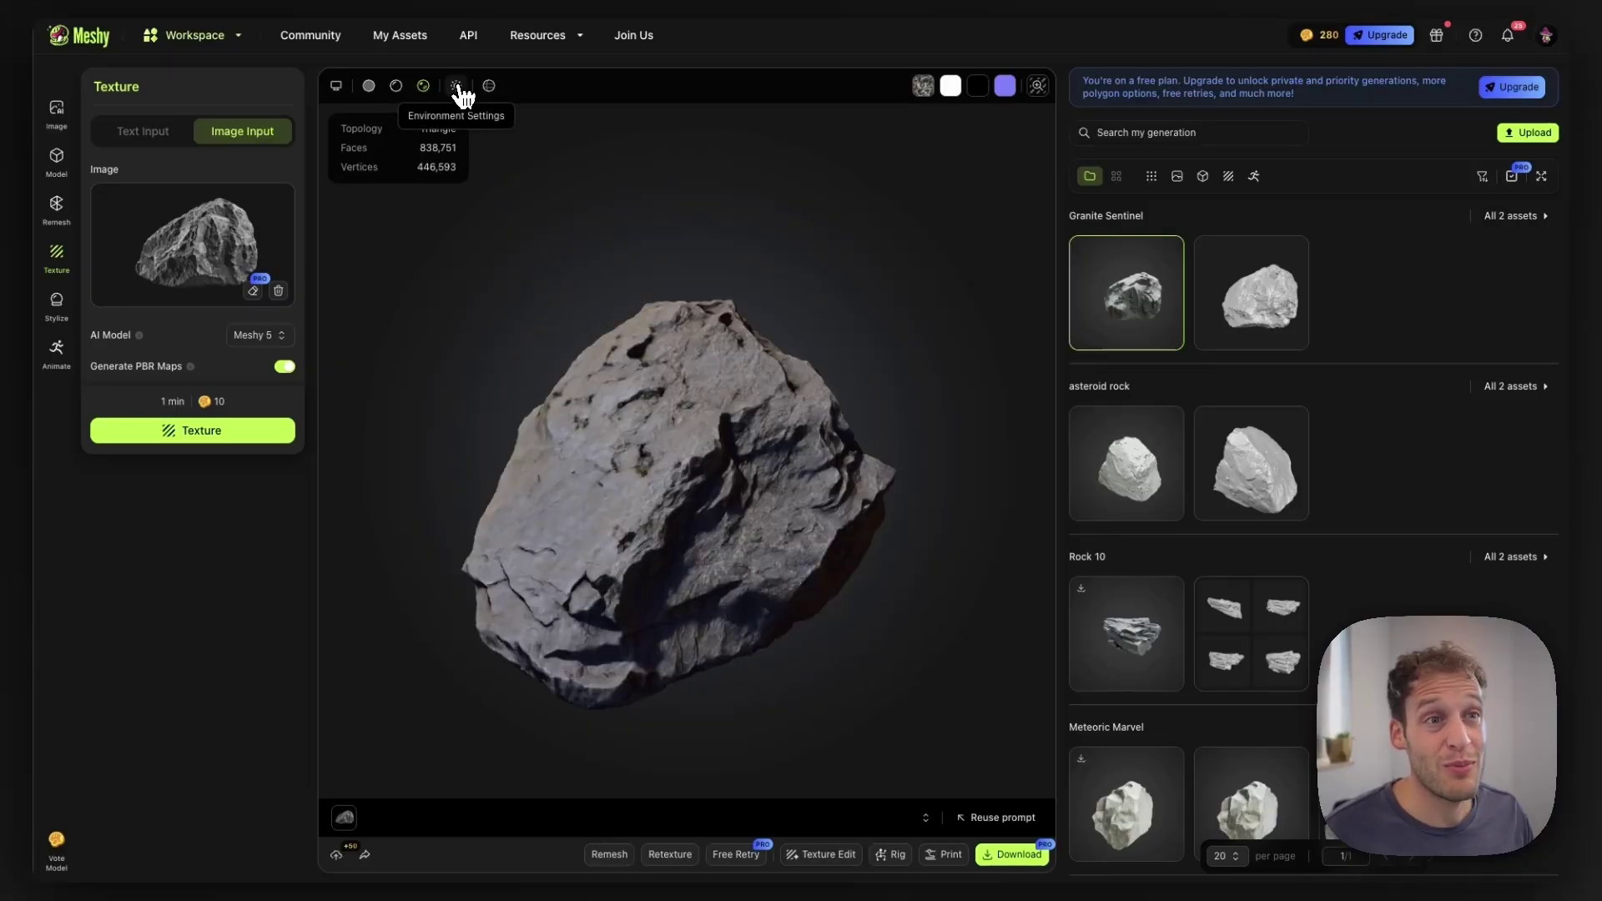
left_click(456, 87)
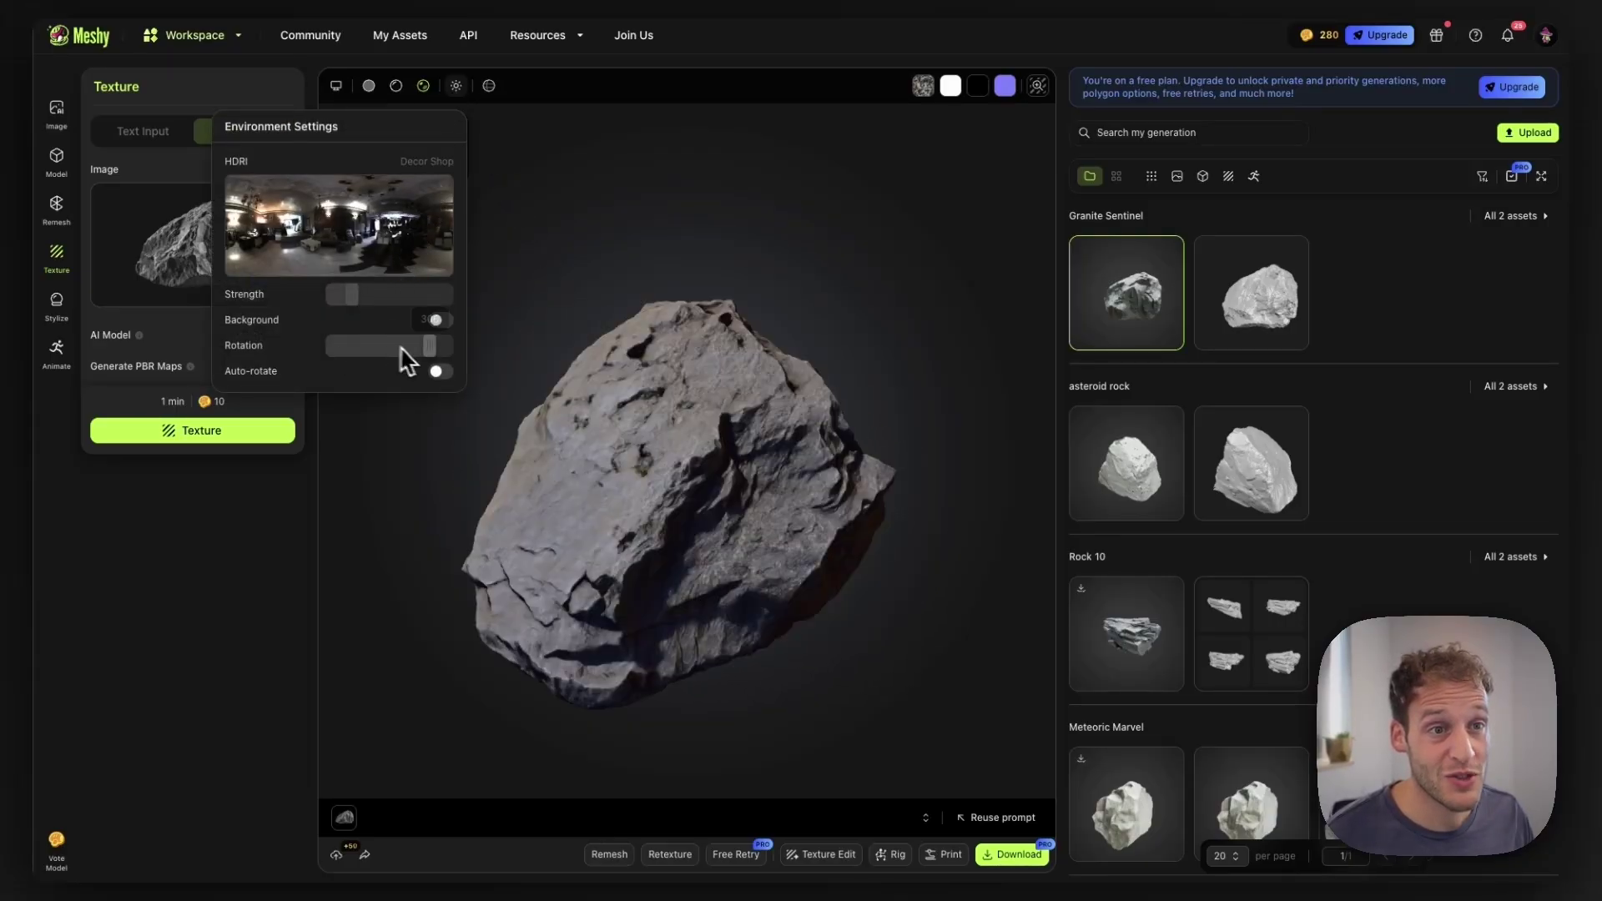
left_click(448, 374)
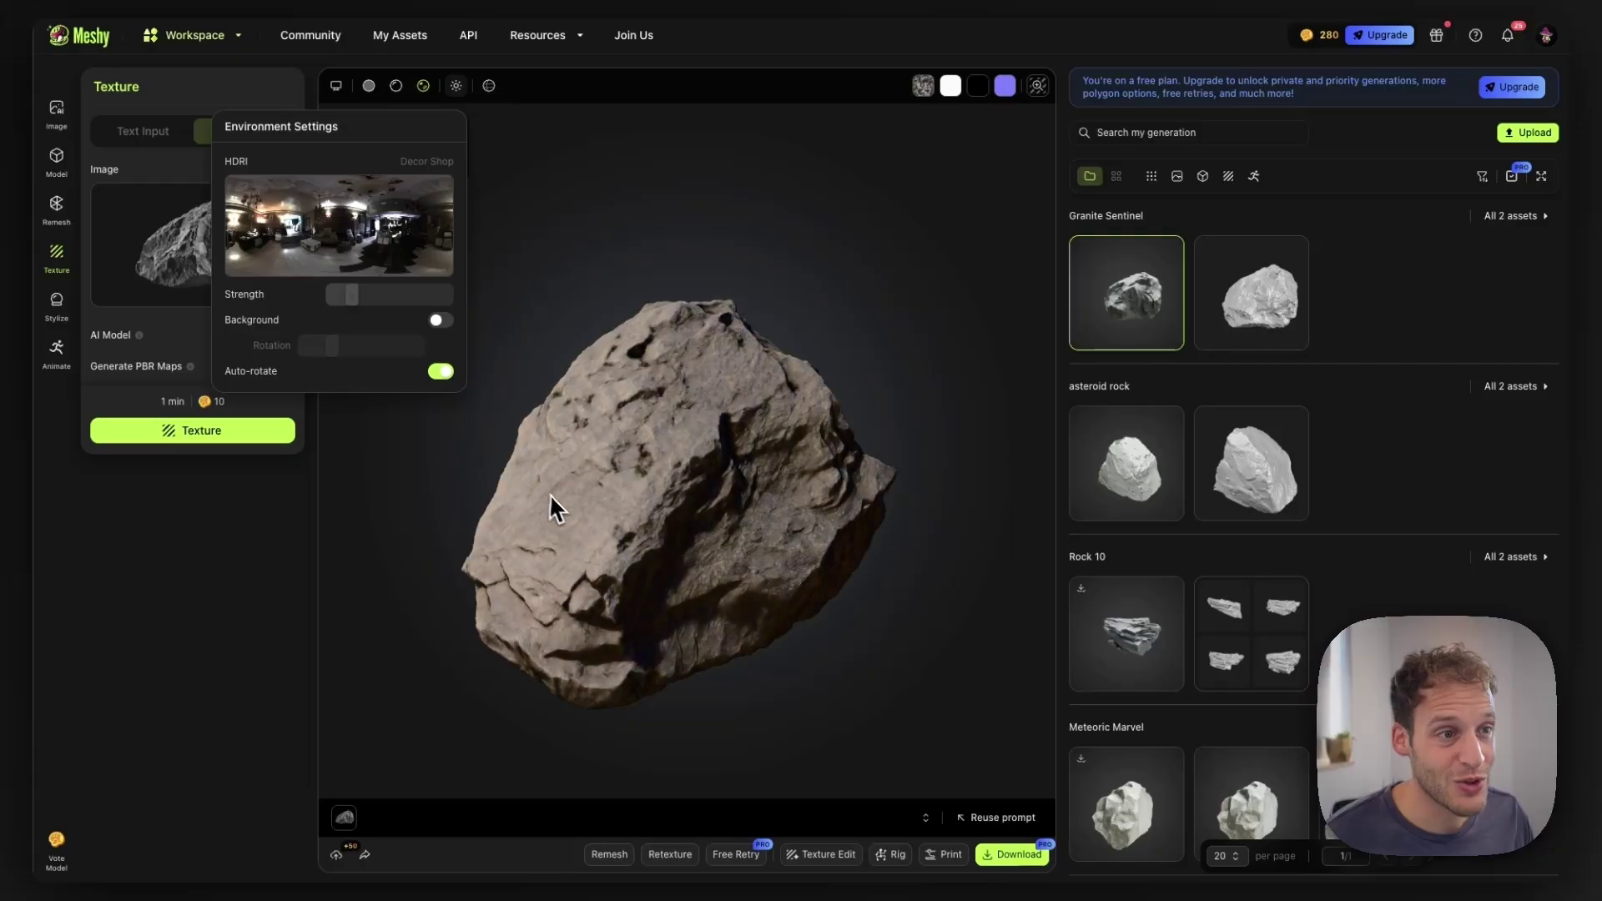
left_click(592, 539)
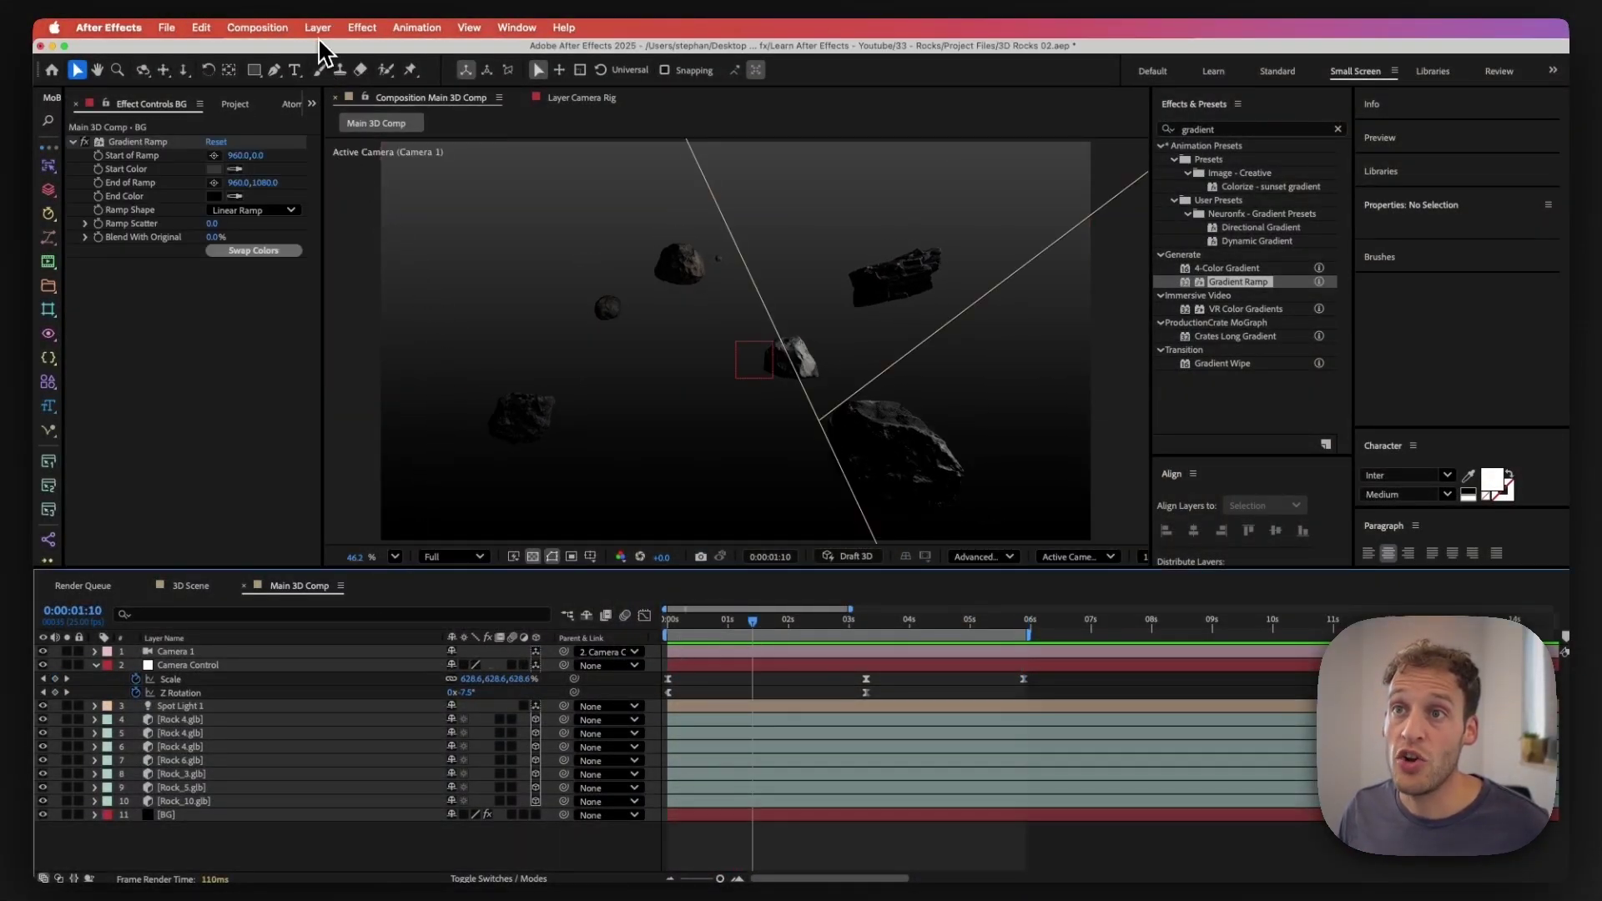
Step: In After Effects, add a null object to Main 3D Comp, name it Rocks Control and make it a 3D layer
left_click(318, 28)
mouse_move(338, 52)
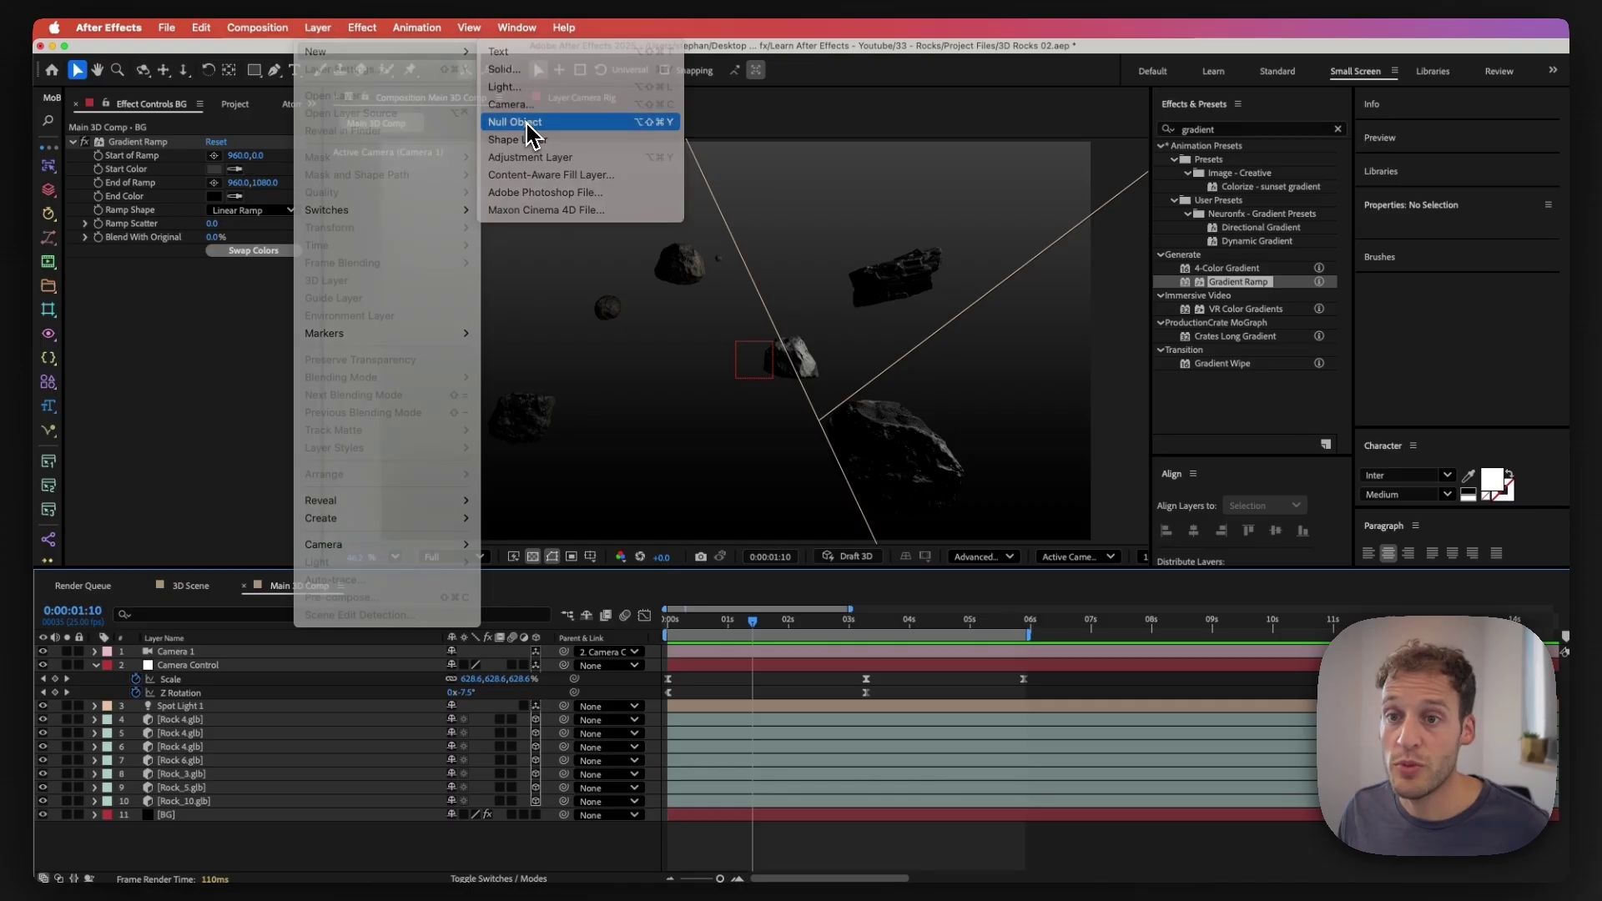
left_click(527, 122)
key("Return")
type("Rocks Control")
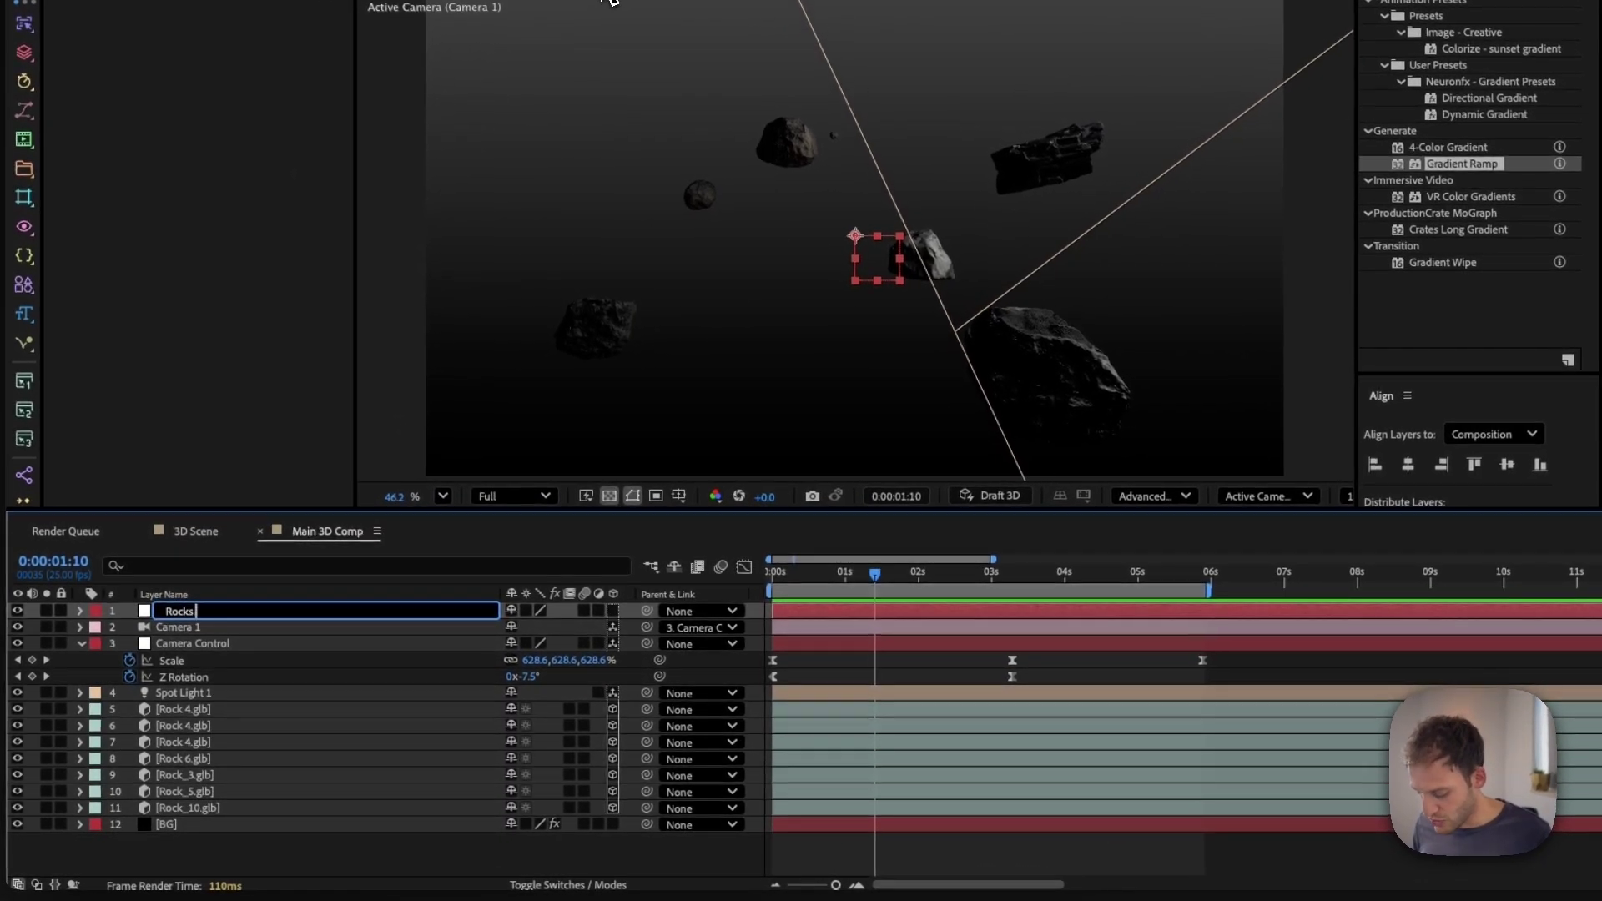
key("Return")
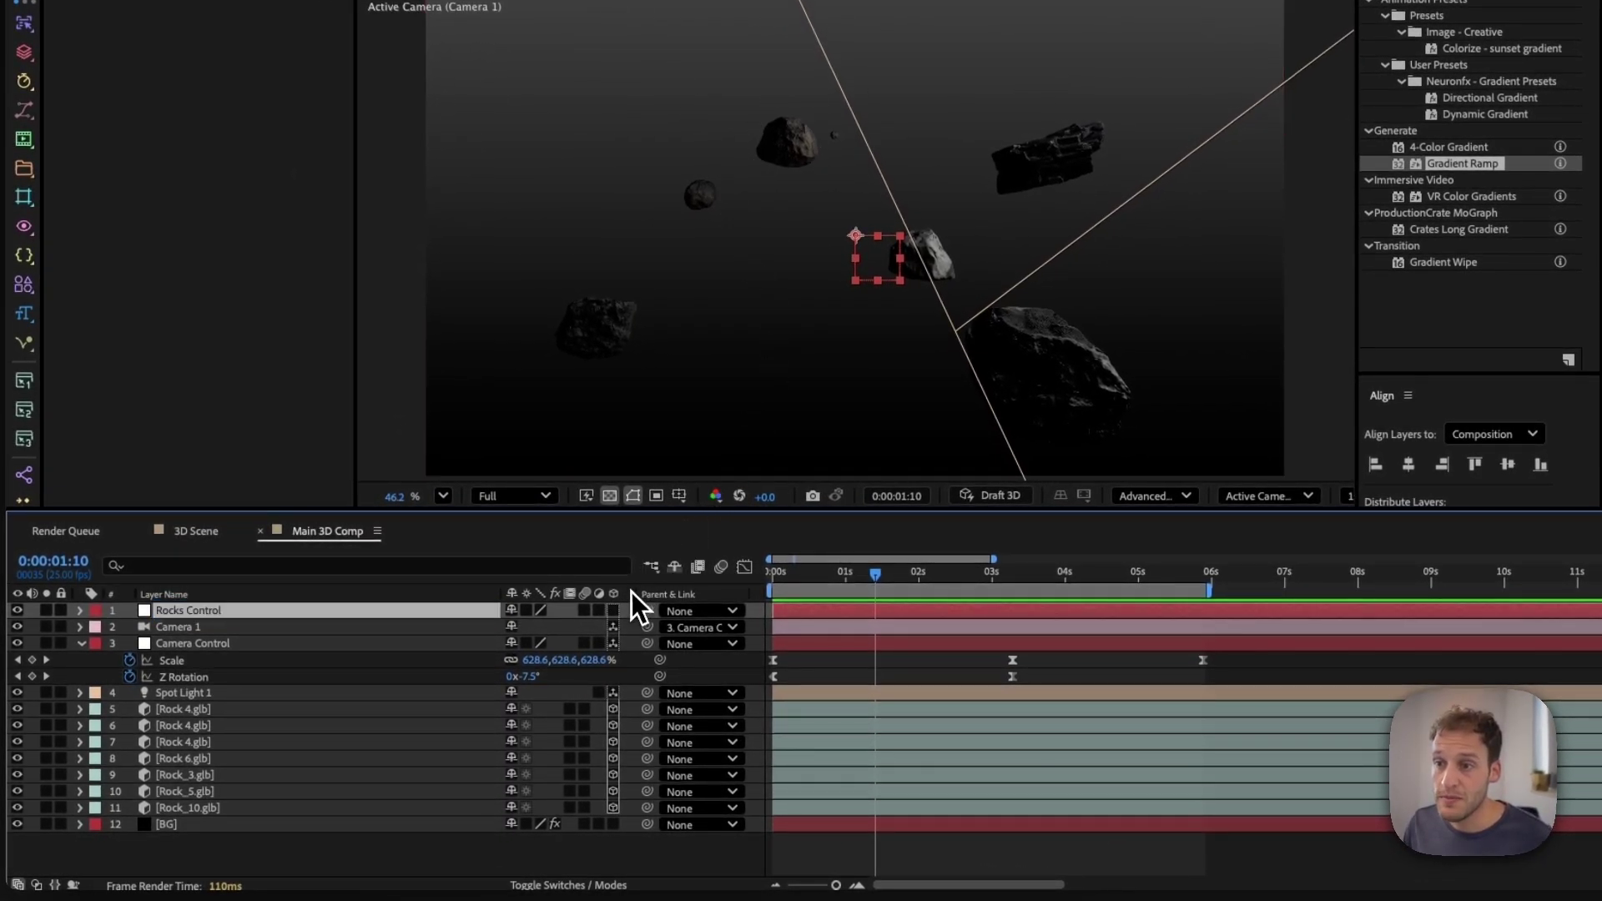
left_click(613, 609)
Step: Parent all seven rock layers to the Rocks Control null and select the null
left_click(175, 709)
left_click(201, 807, "shift")
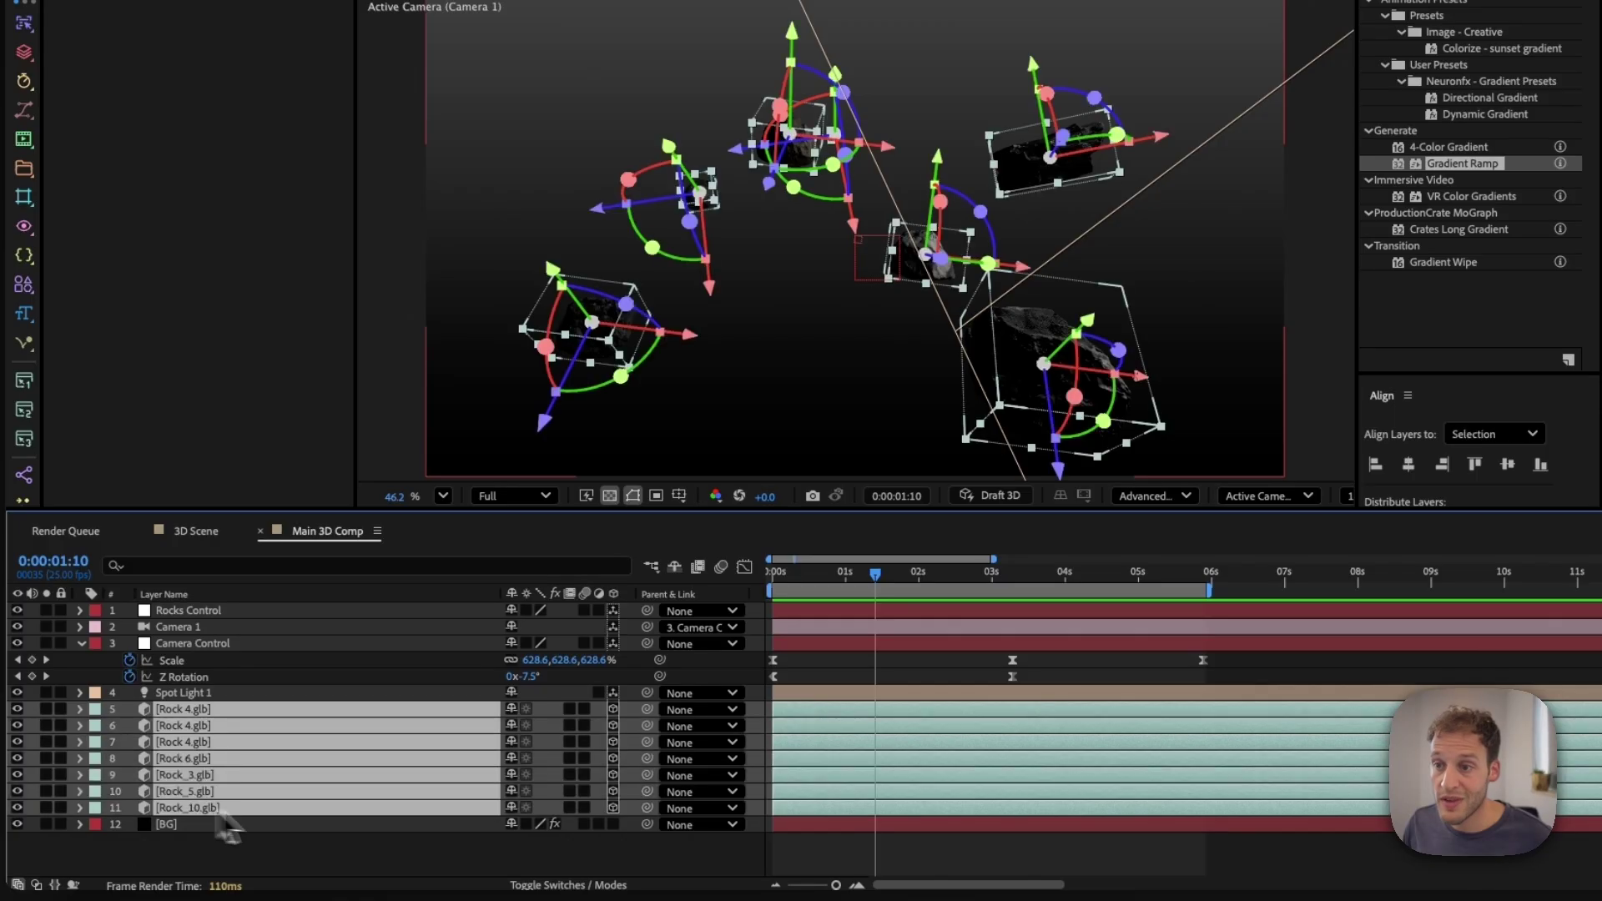
left_click_drag(646, 709, 200, 612)
left_click(201, 612)
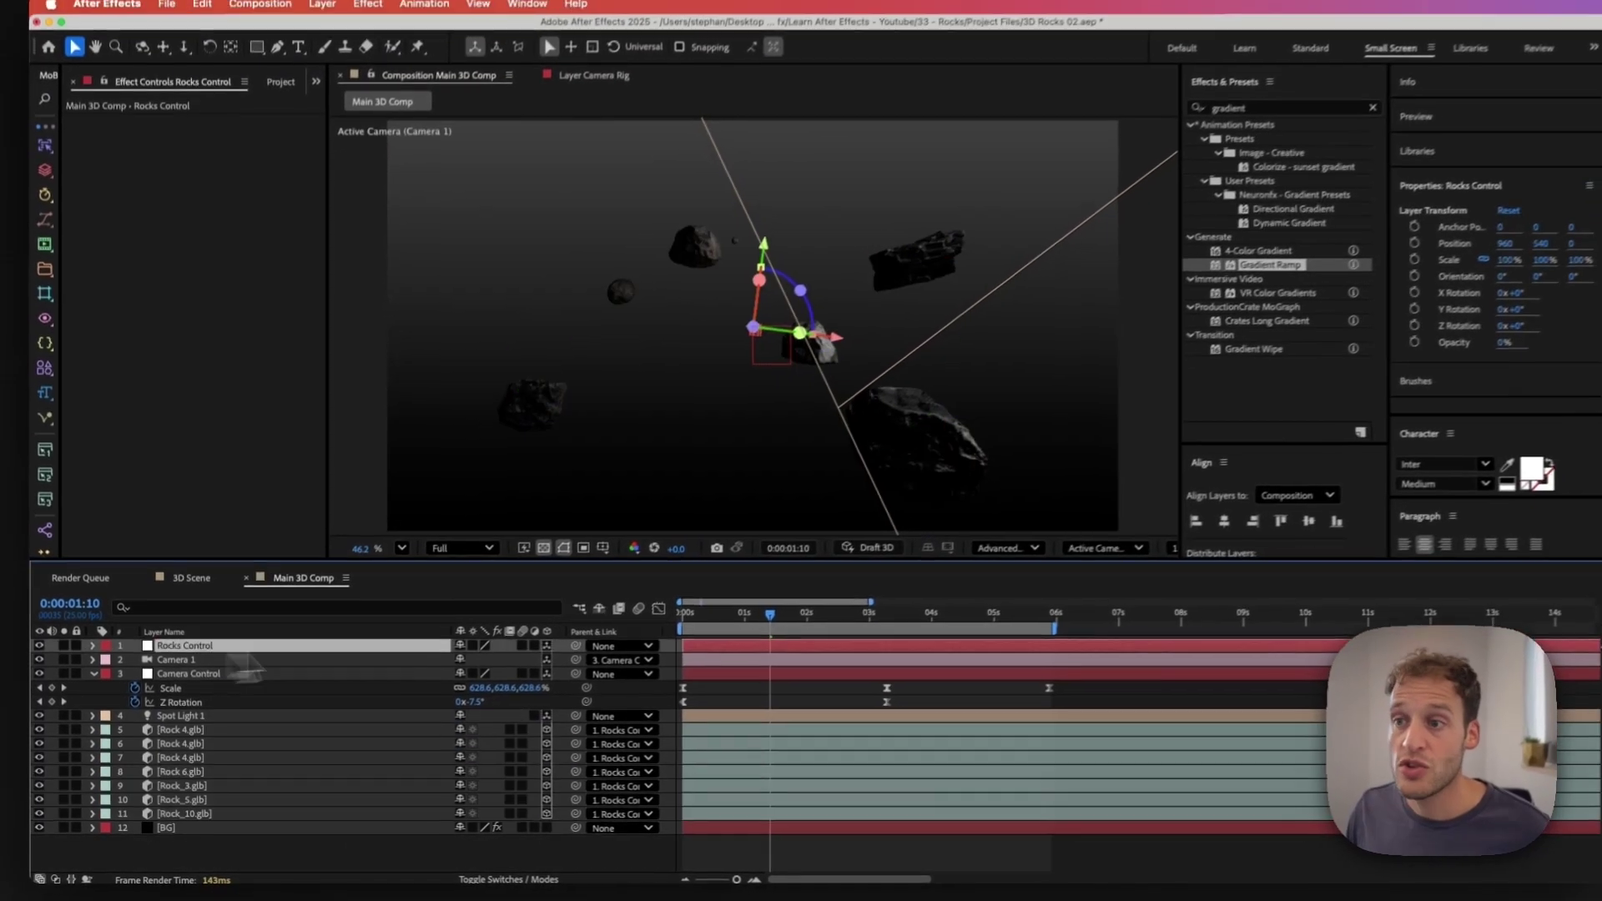
Step: Keyframe the Rocks Control null's scale from 80% at the first frame to 200% at 0:00:05:22
left_click_drag(728, 624, 853, 641)
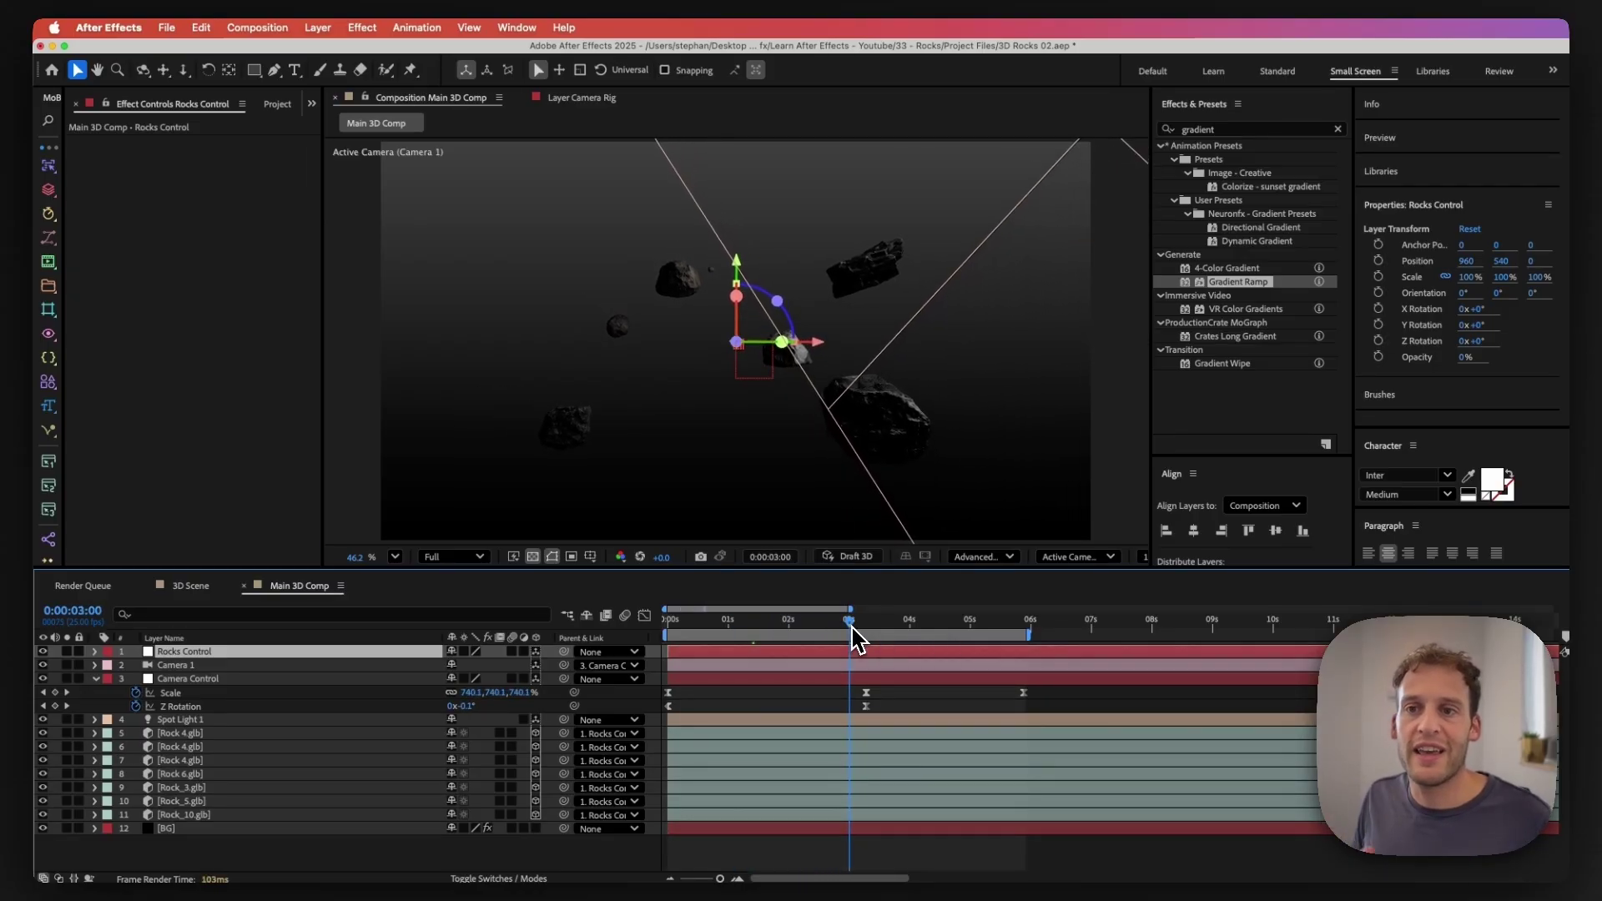
key("space")
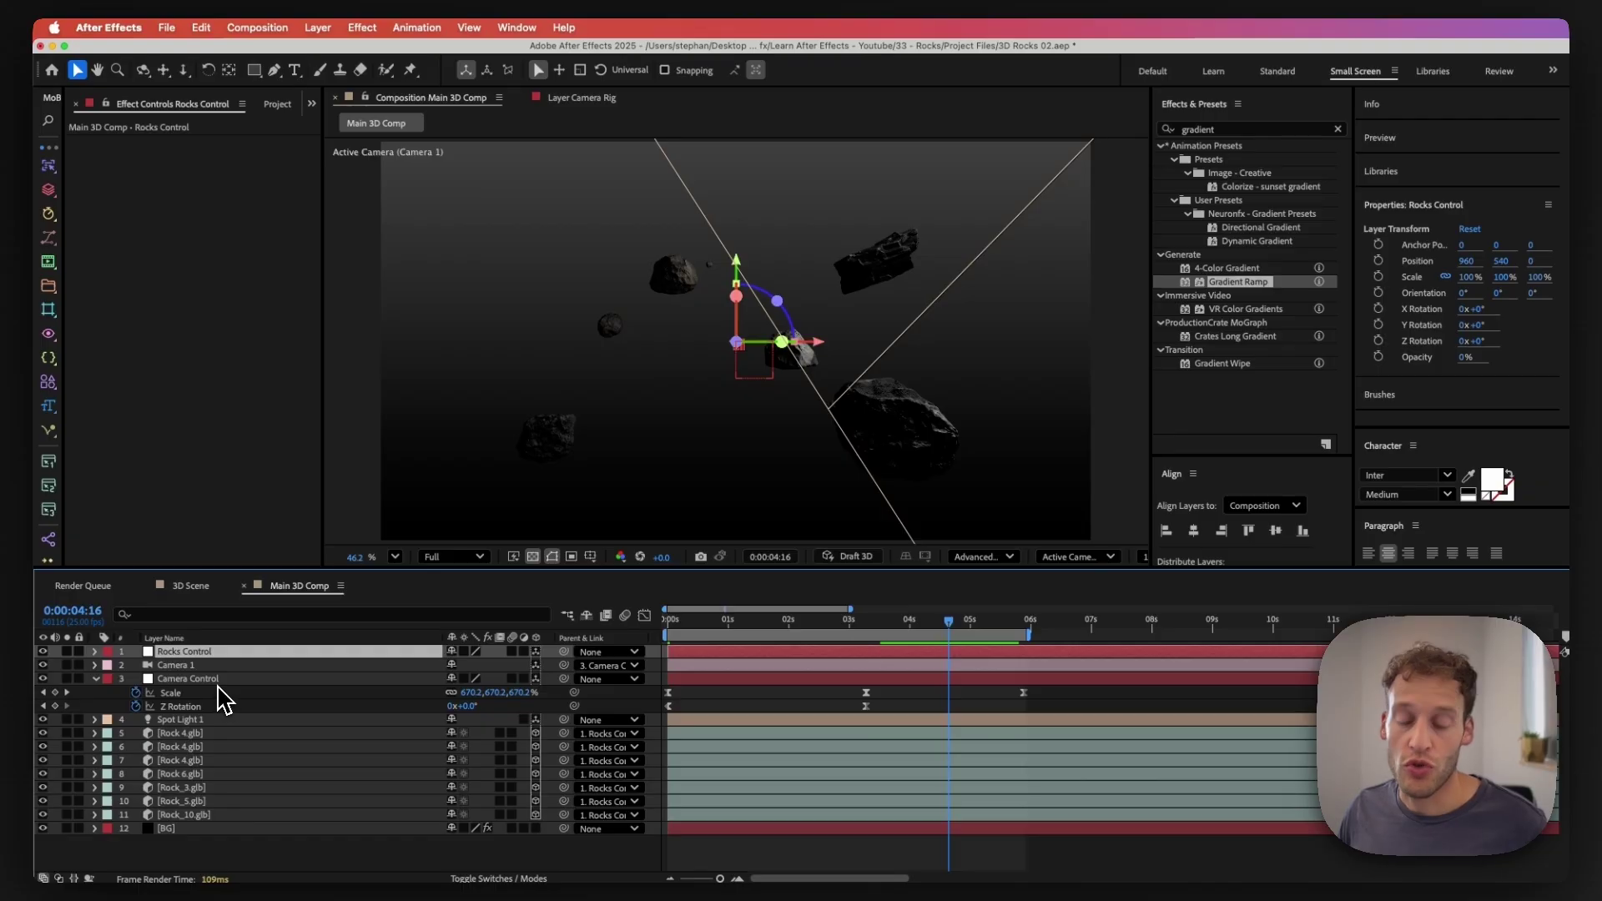
key("s")
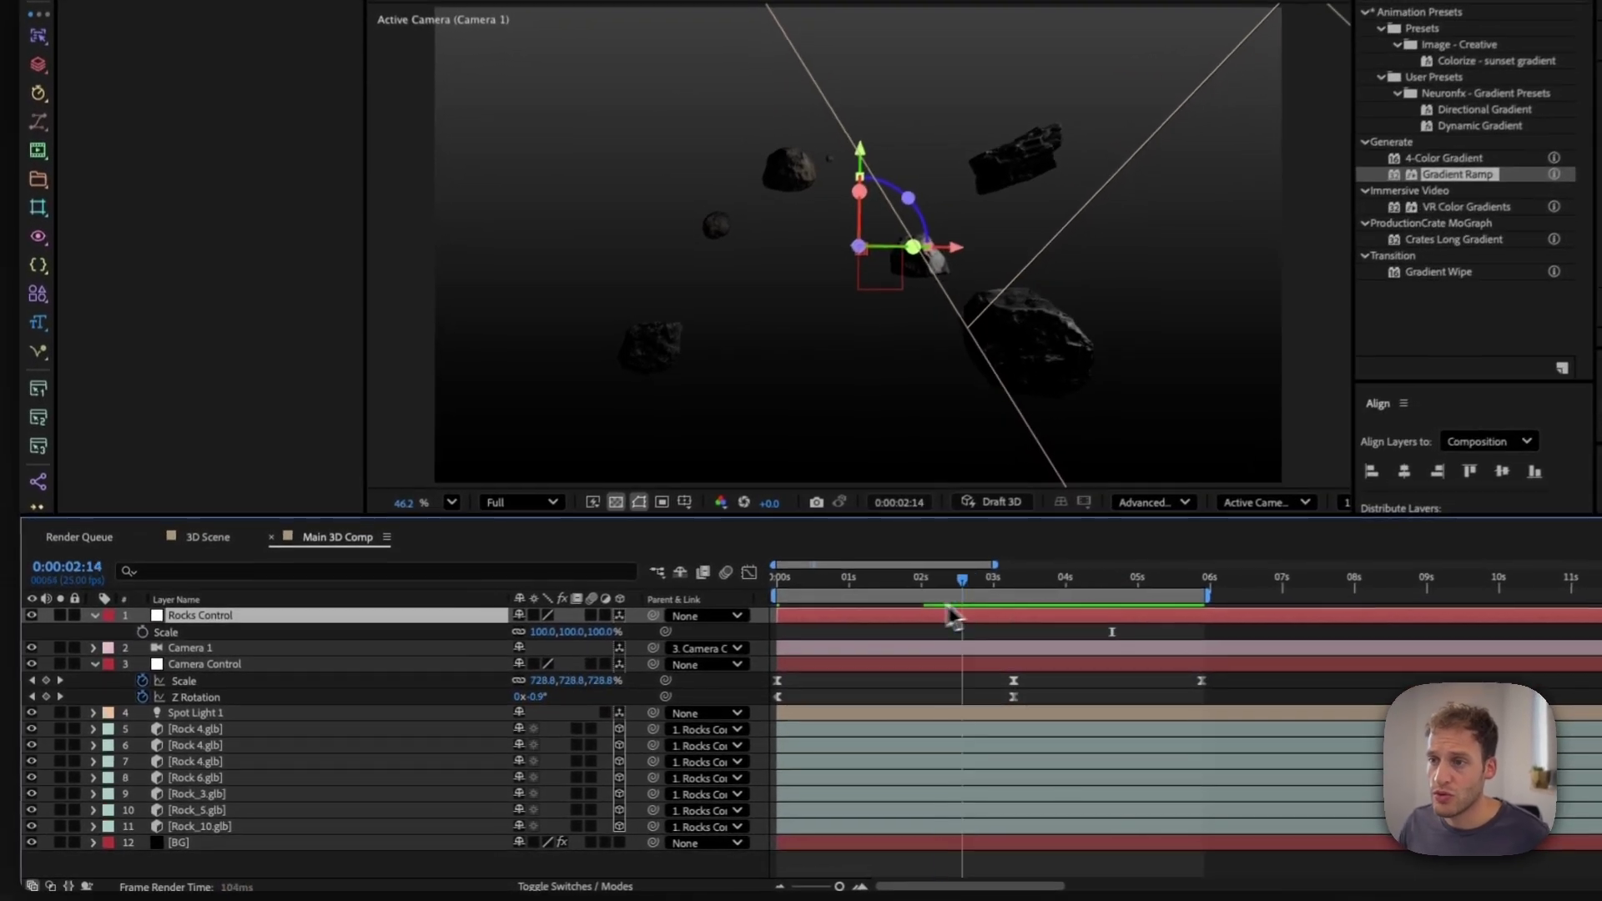
key("Home")
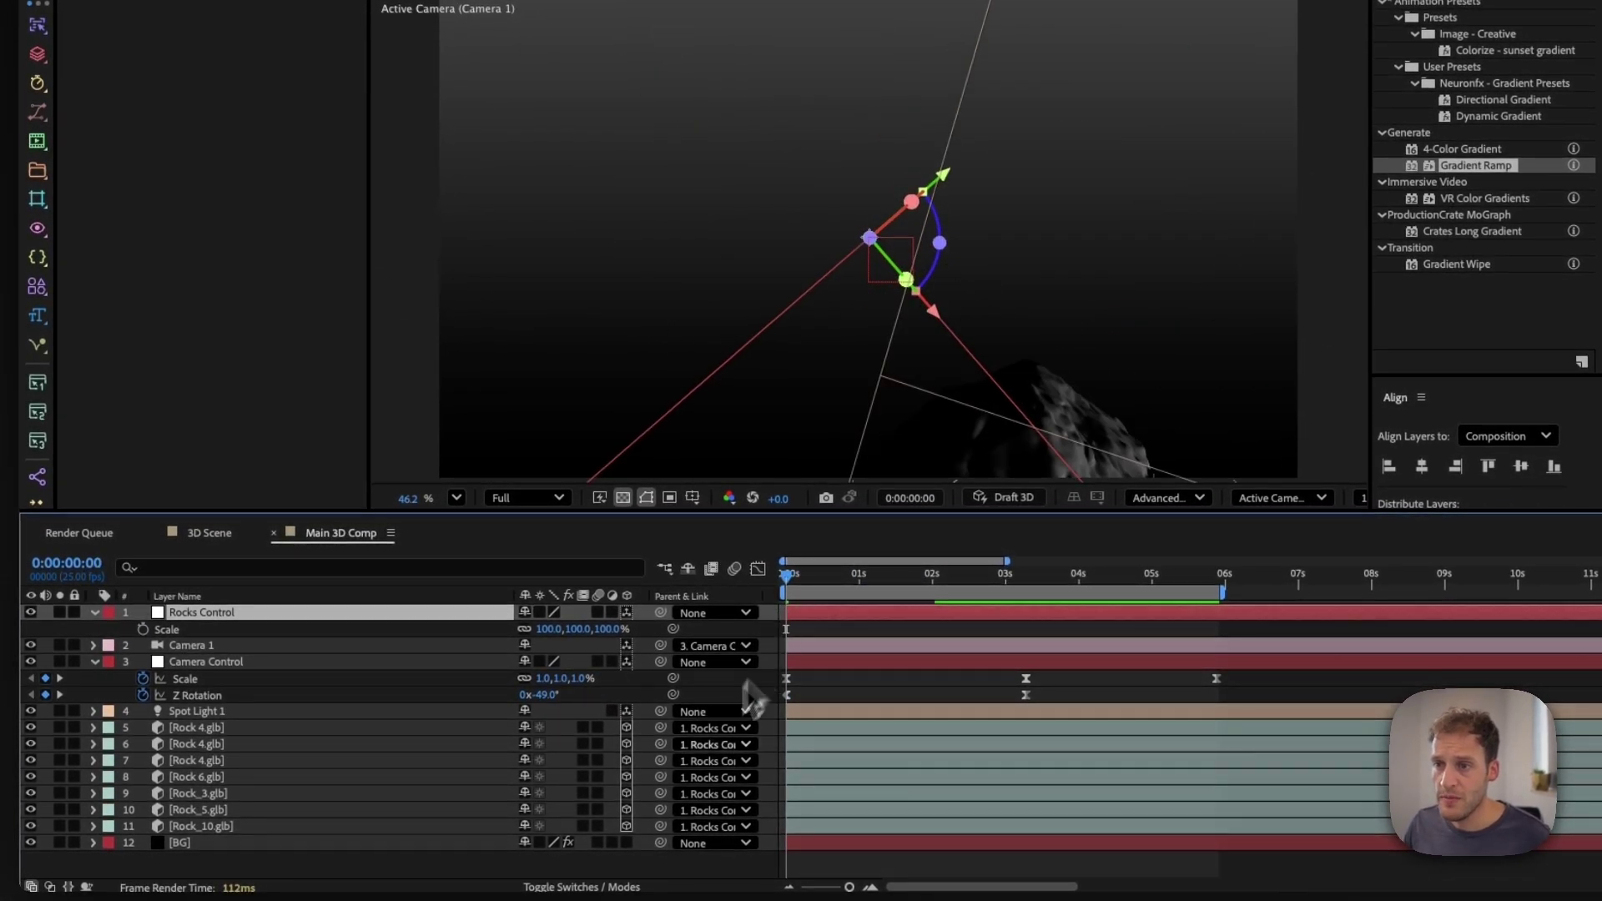
left_click(588, 629)
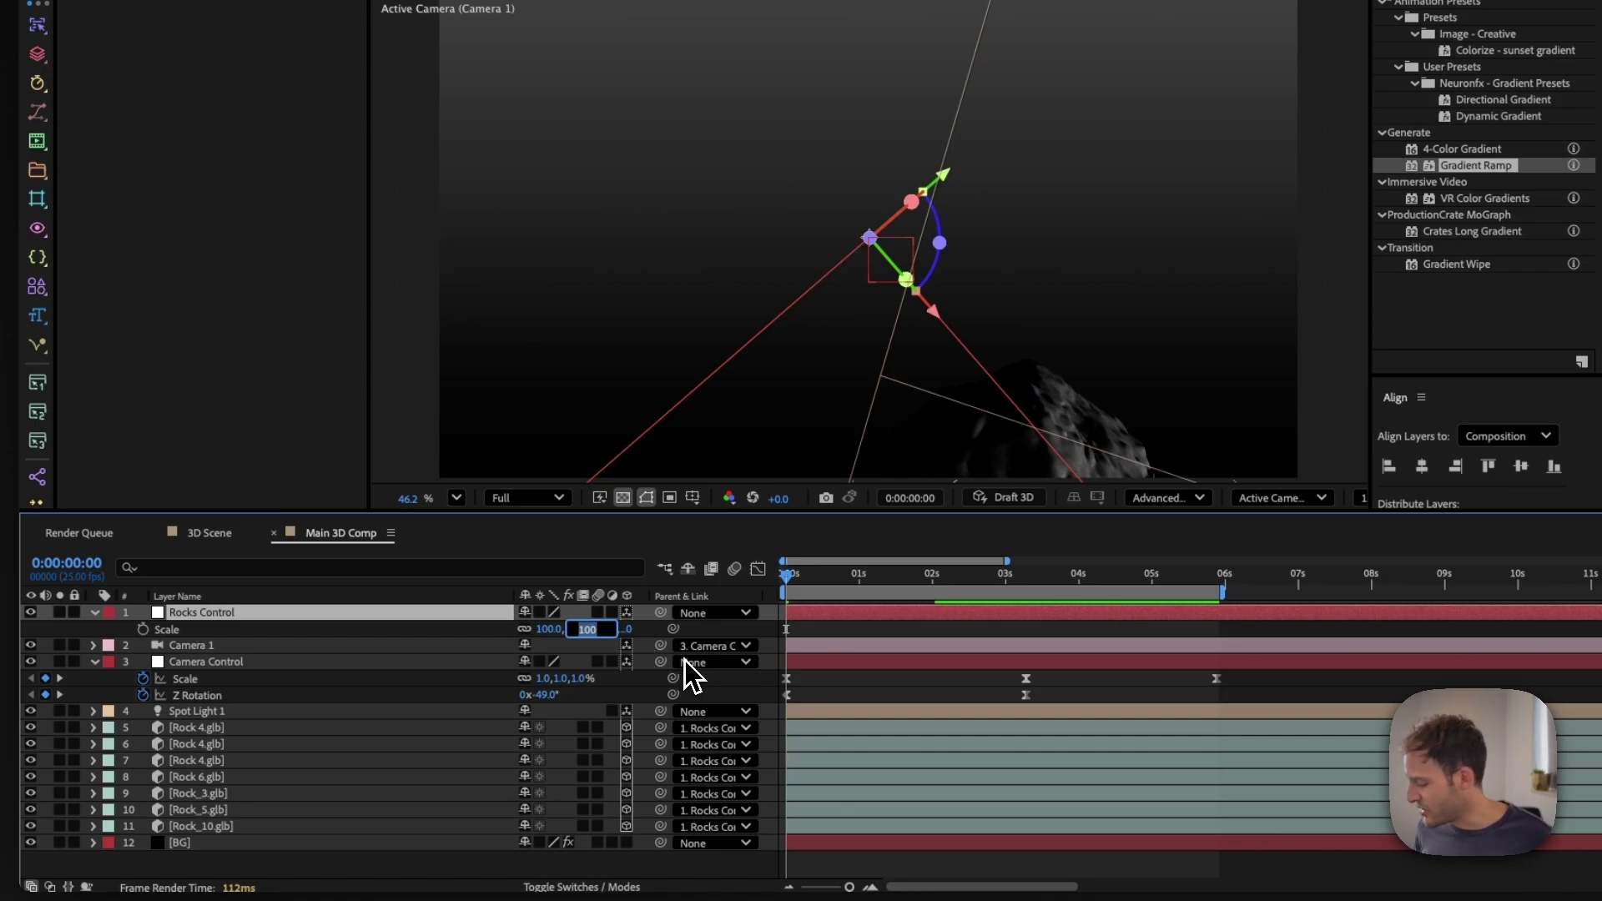
type("80")
key("Return")
left_click(143, 629)
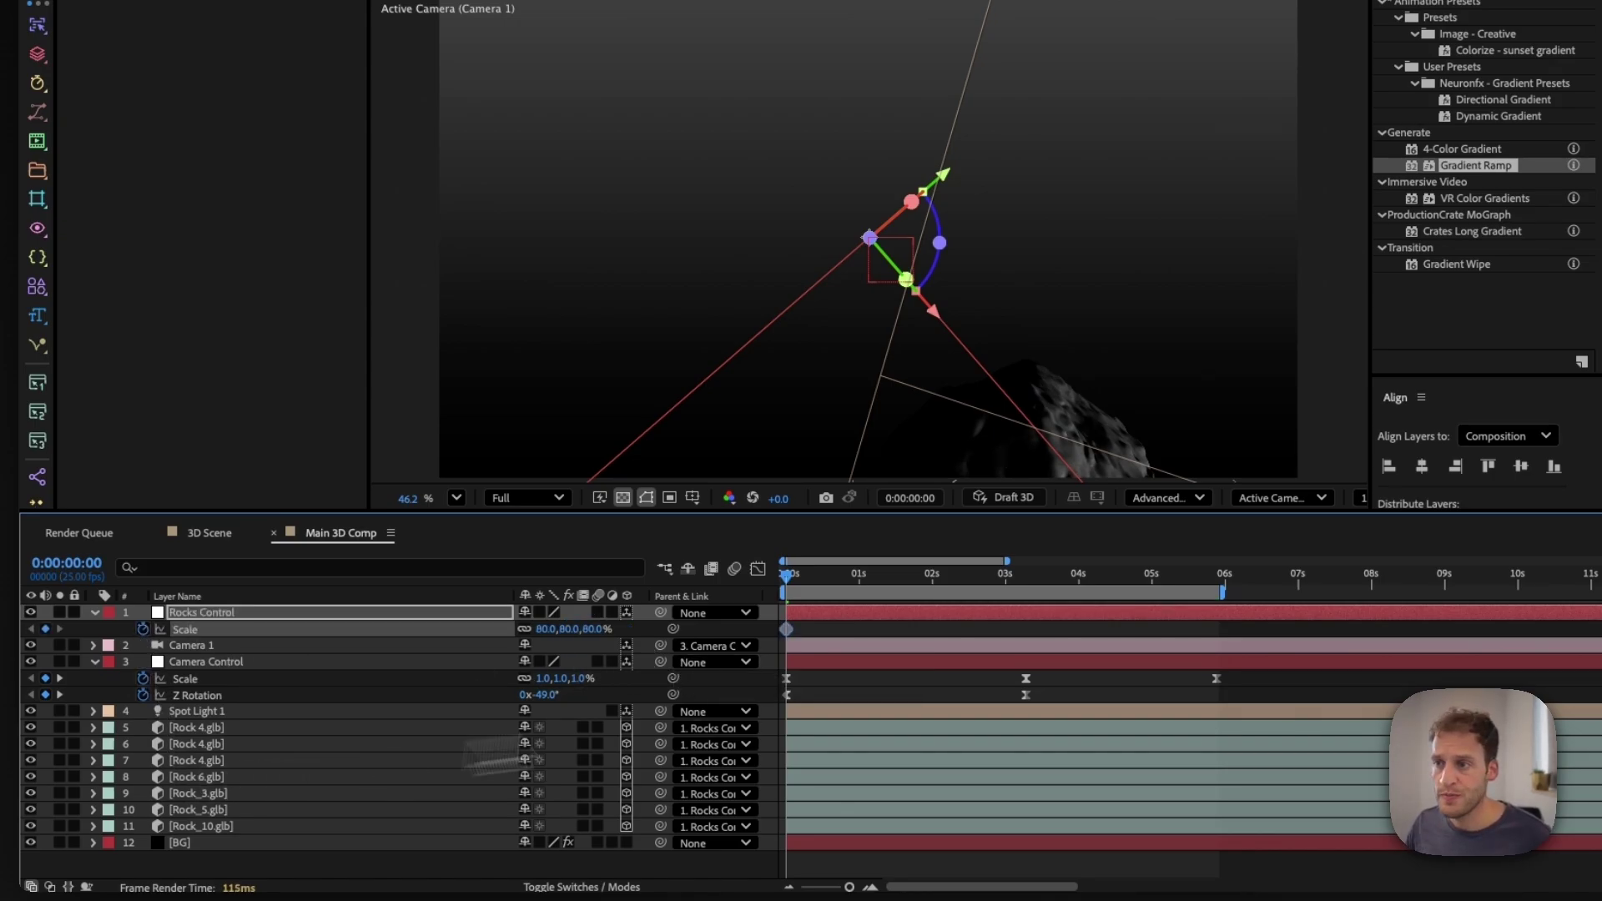
key("k")
key("k")
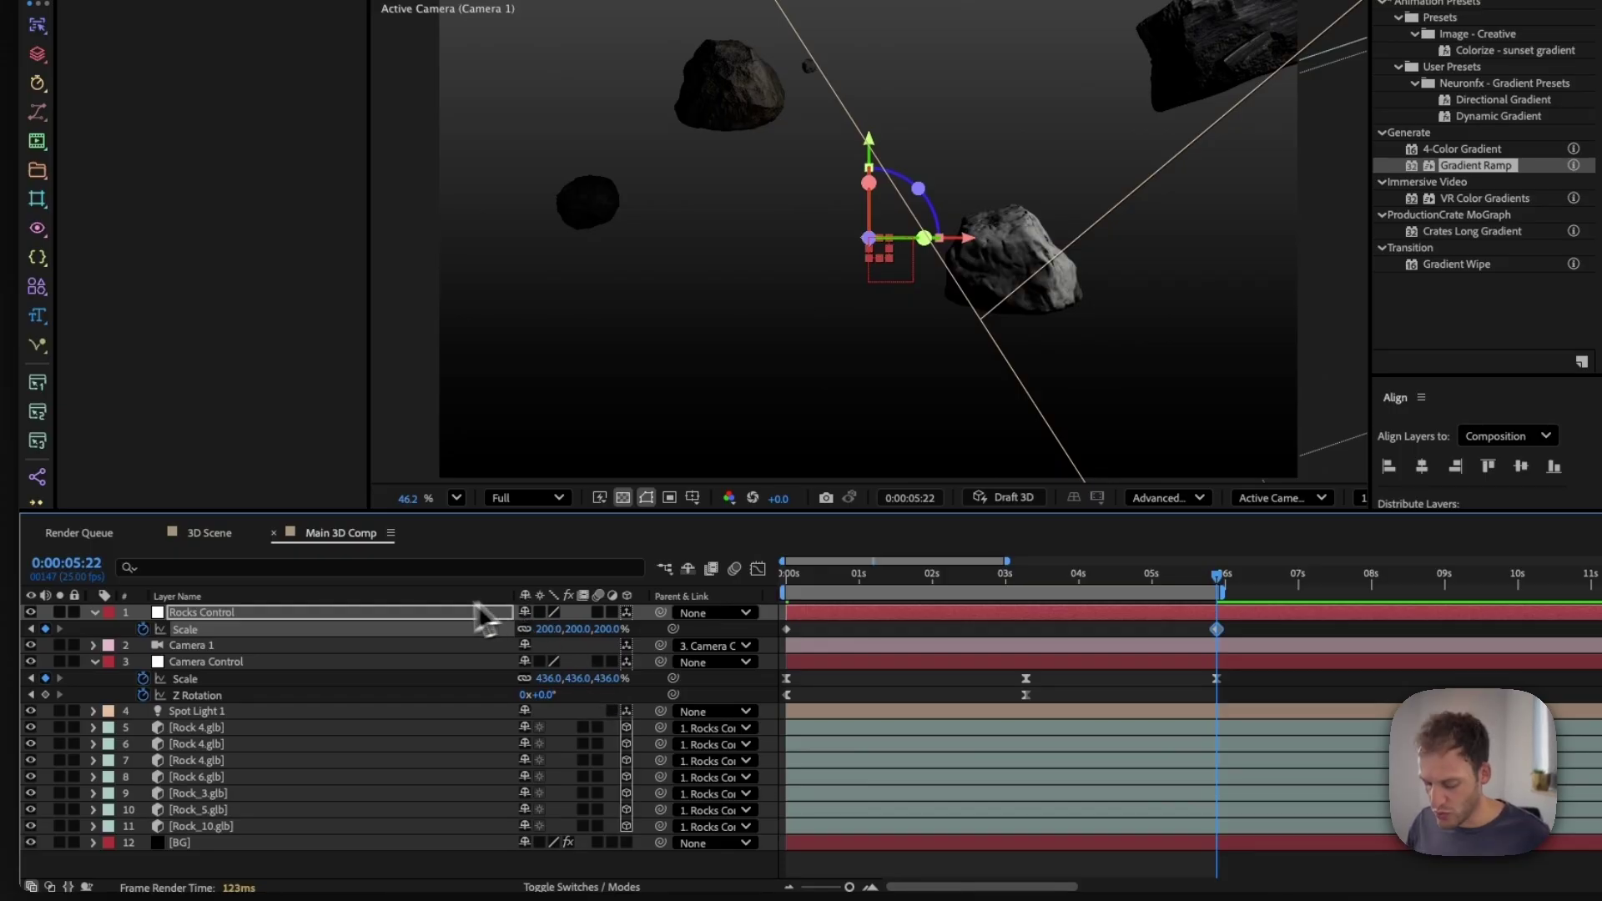
Step: Keyframe the Rocks Control null's orientation from 0°, 0°, 0° at the first frame to 4°, 8°, 349° at 0:00:05:22, and check the motion
key("r")
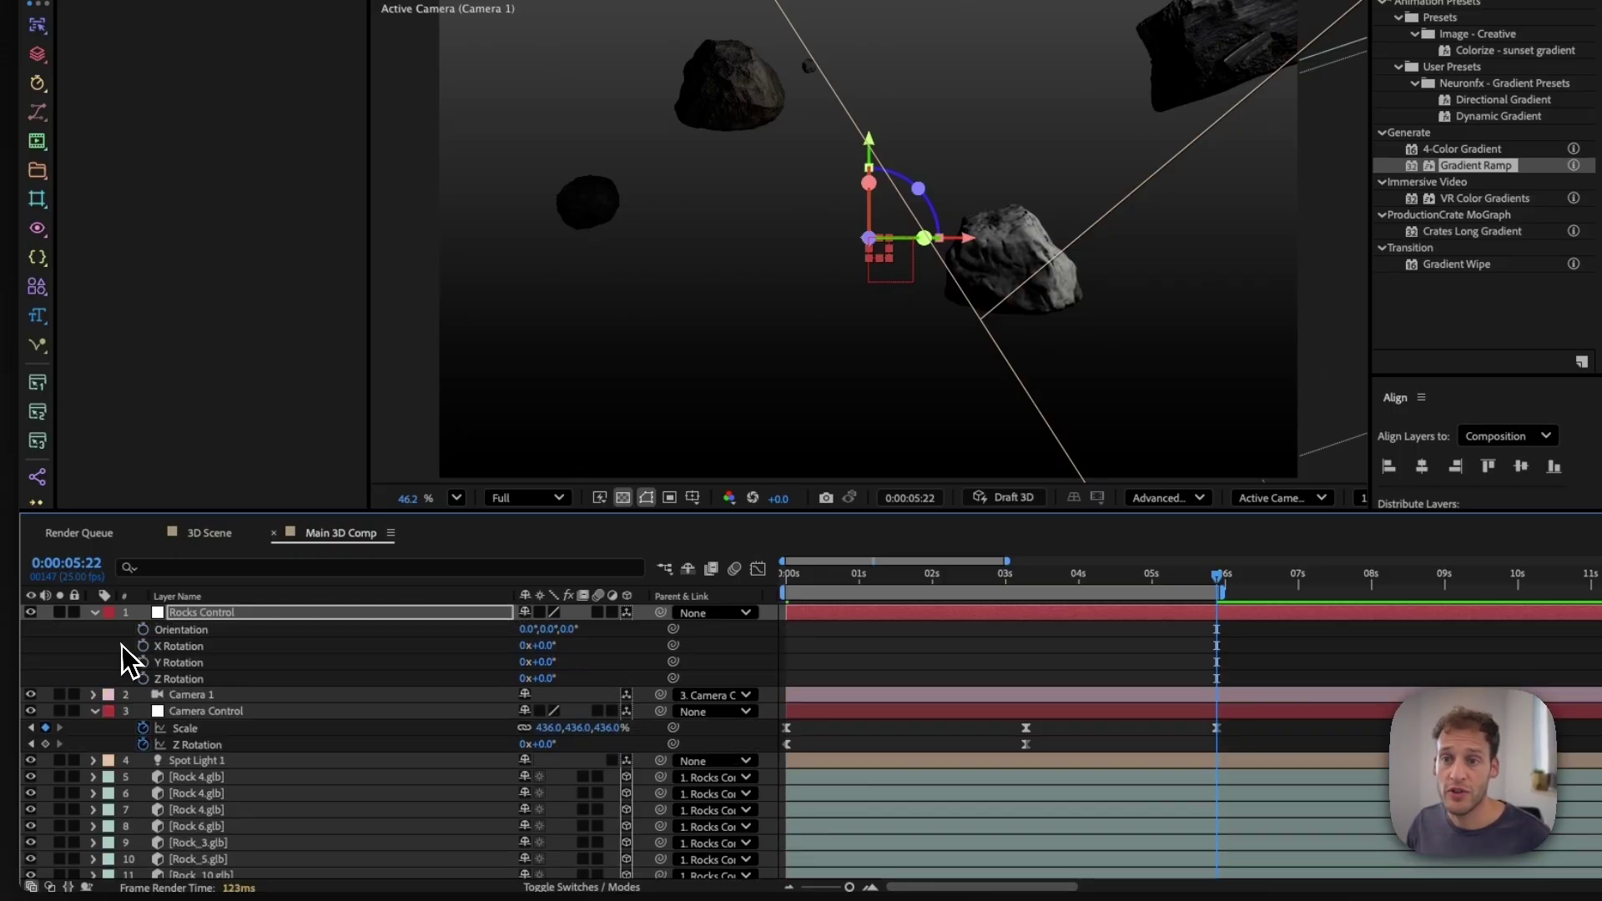
left_click(143, 630)
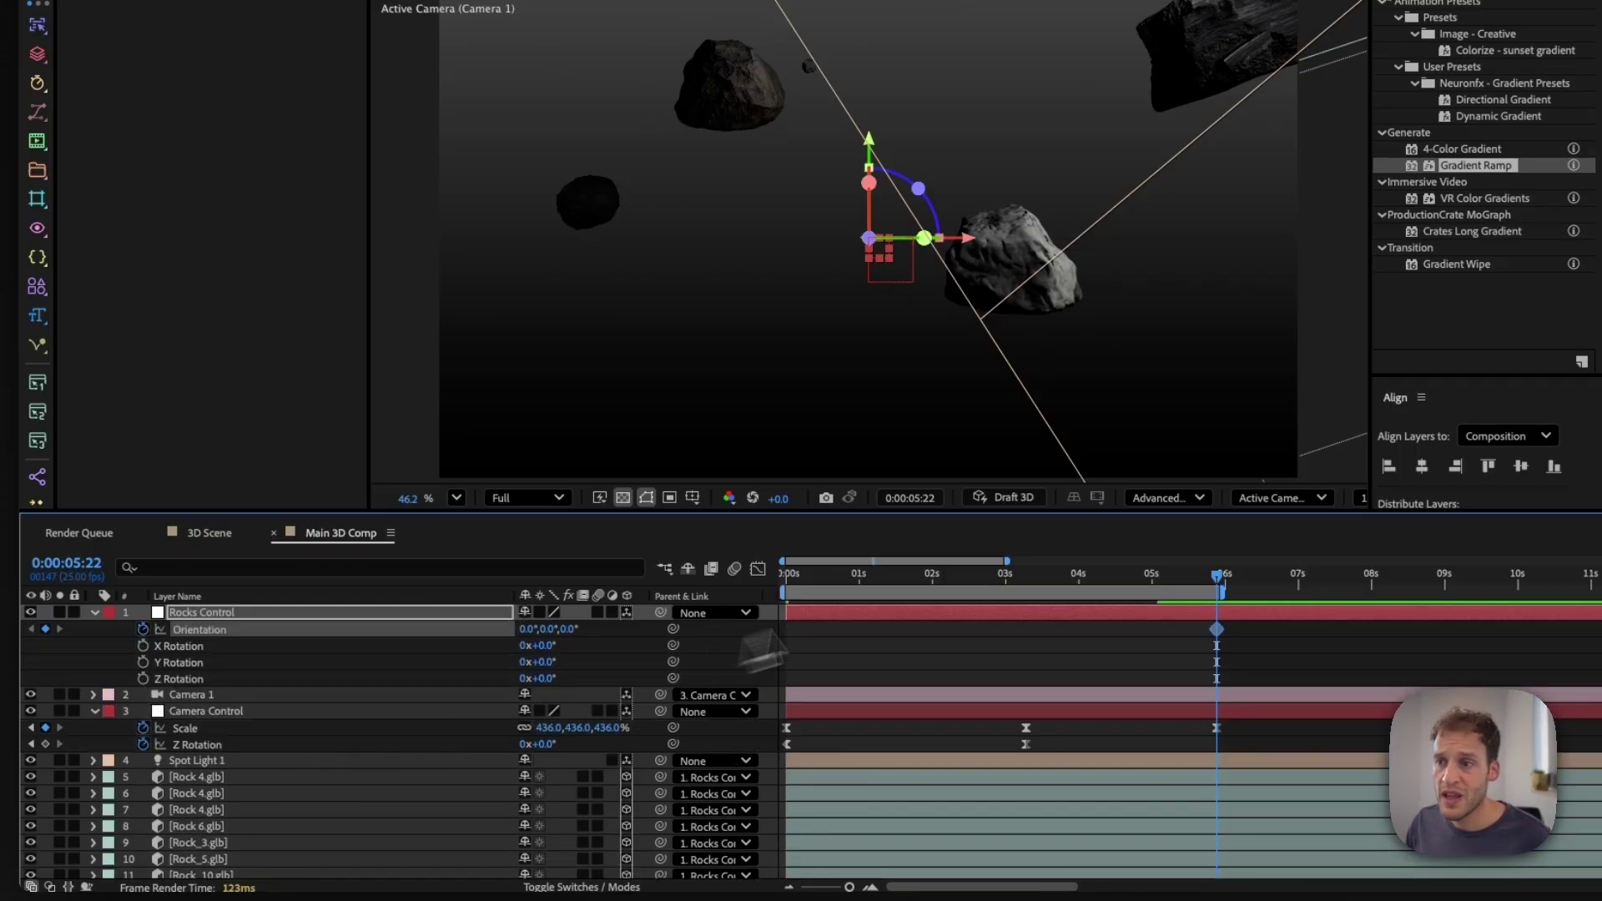
key("Home")
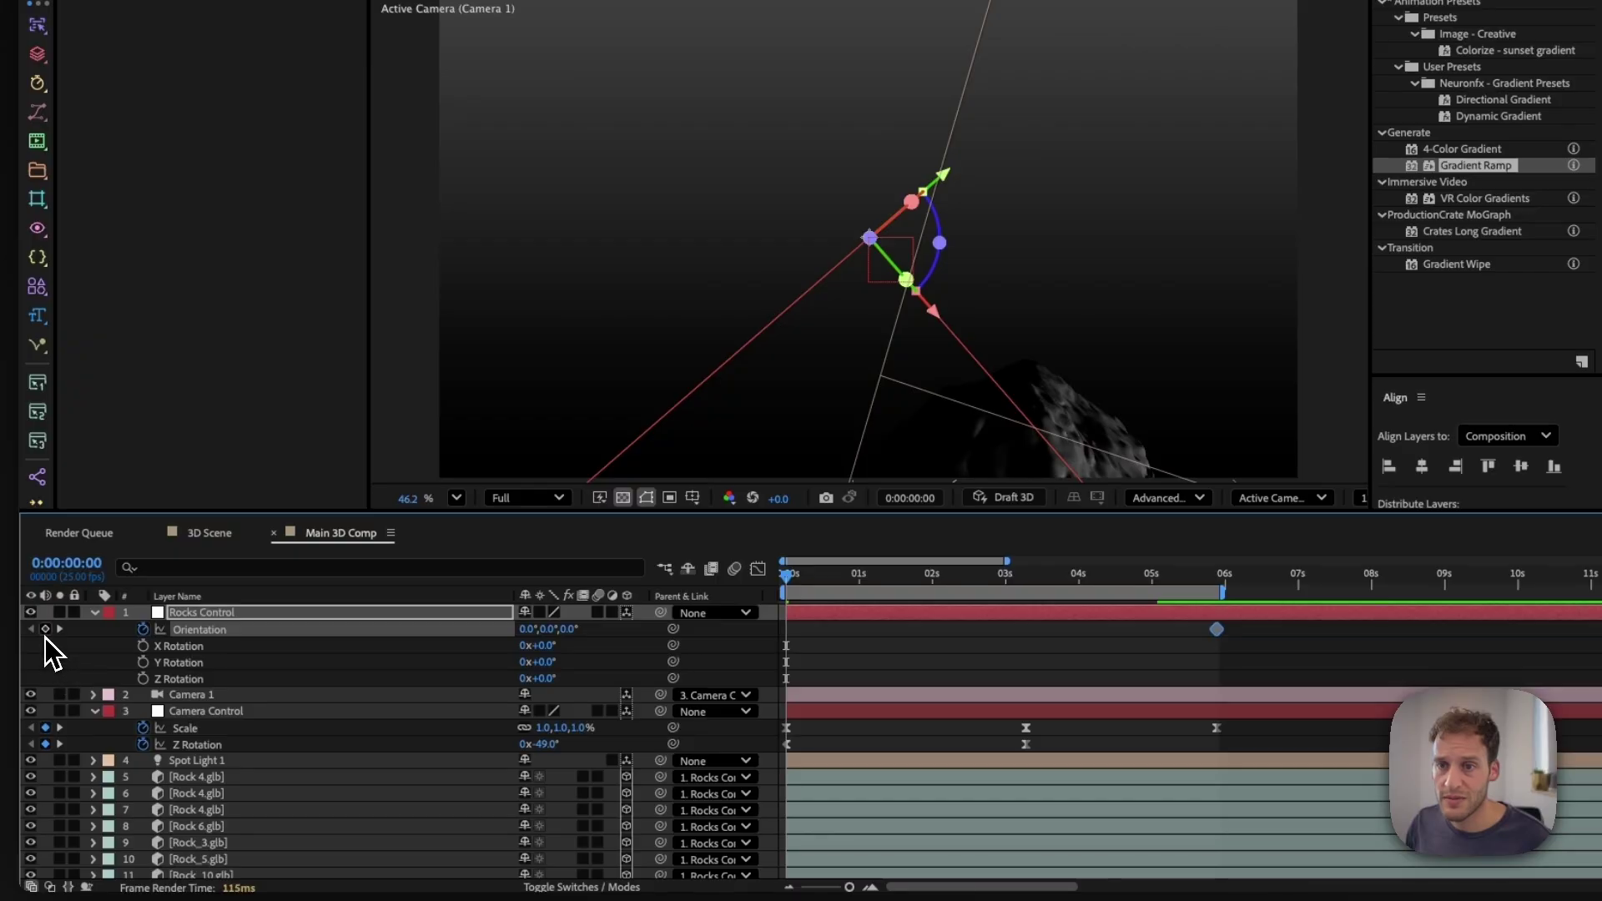
left_click(60, 631)
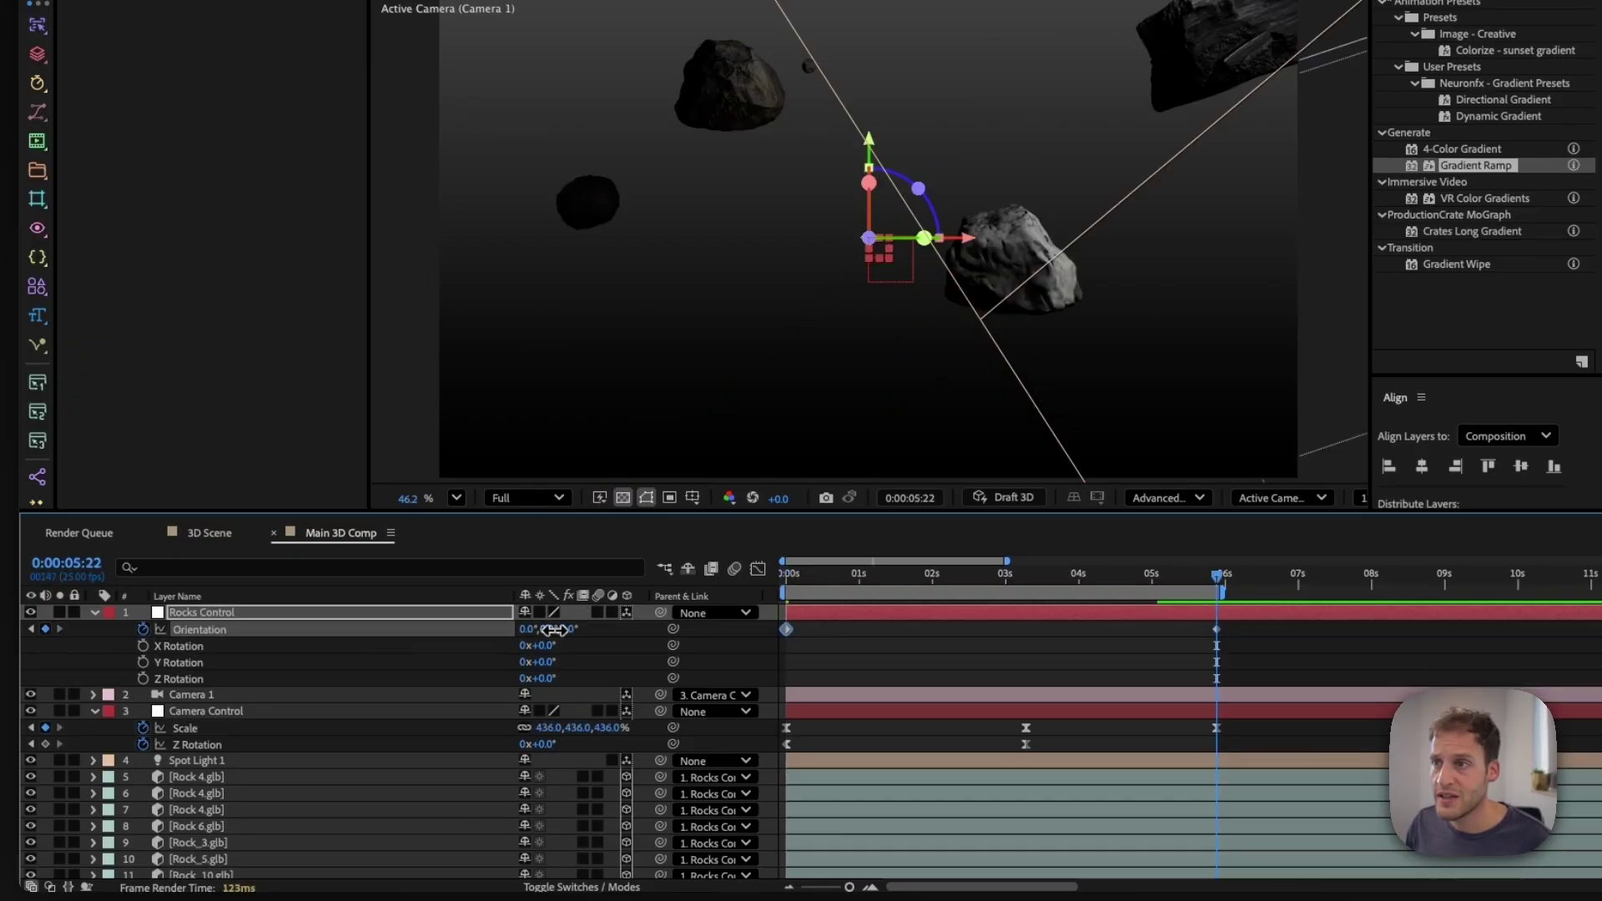
mouse_move(554, 630)
left_mouse_down()
mouse_move(536, 629)
mouse_move(564, 629)
left_mouse_up()
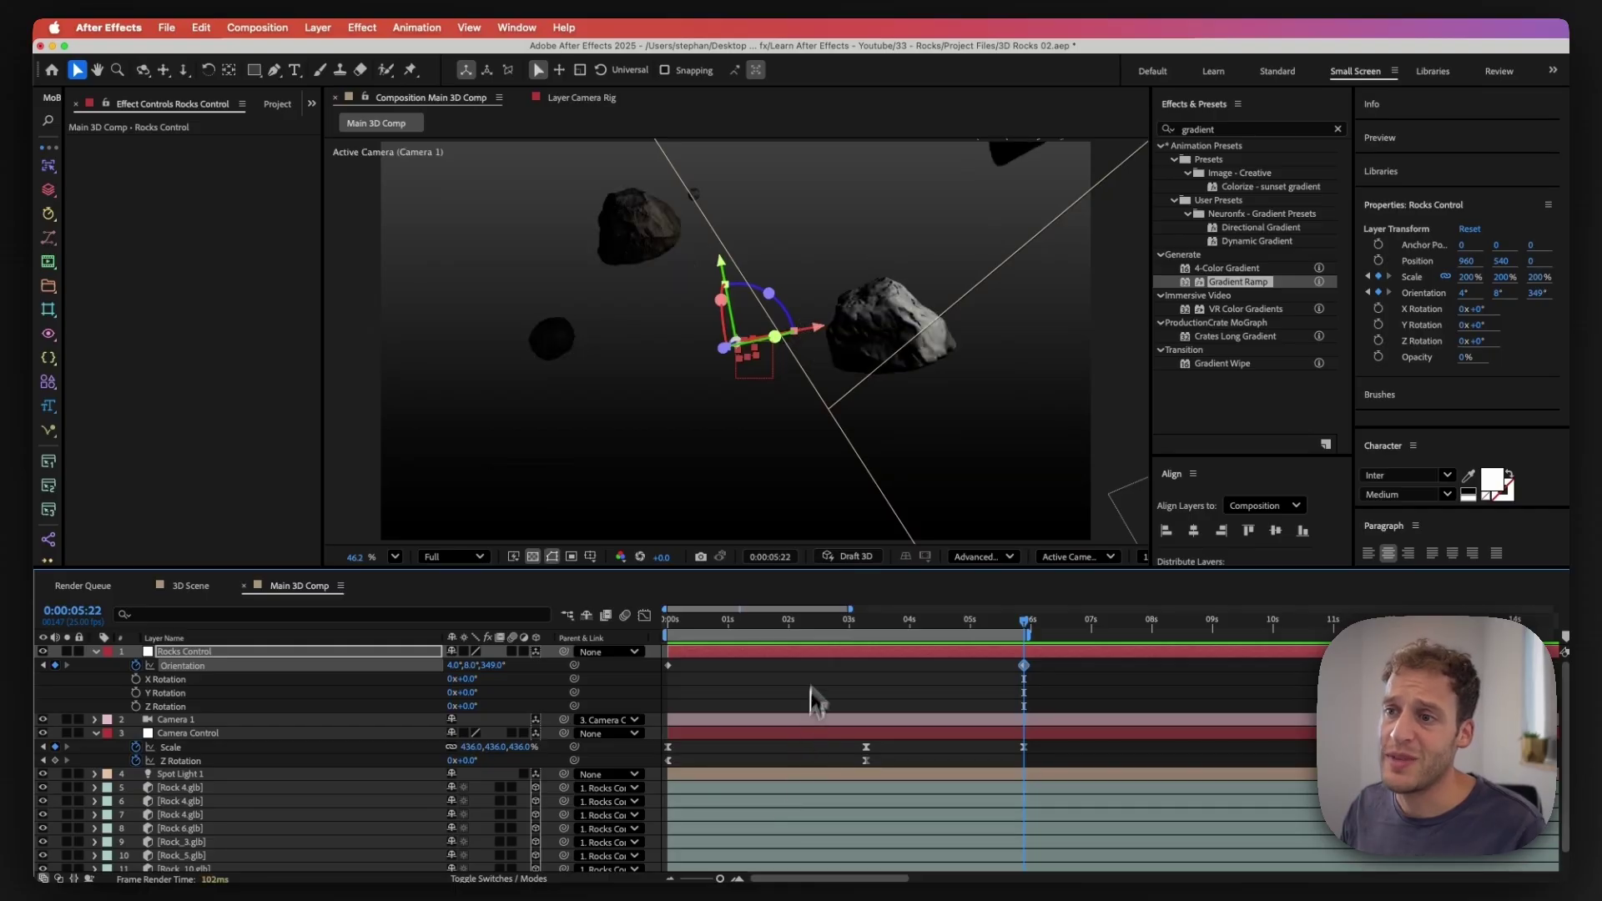
left_click_drag(766, 638, 808, 621)
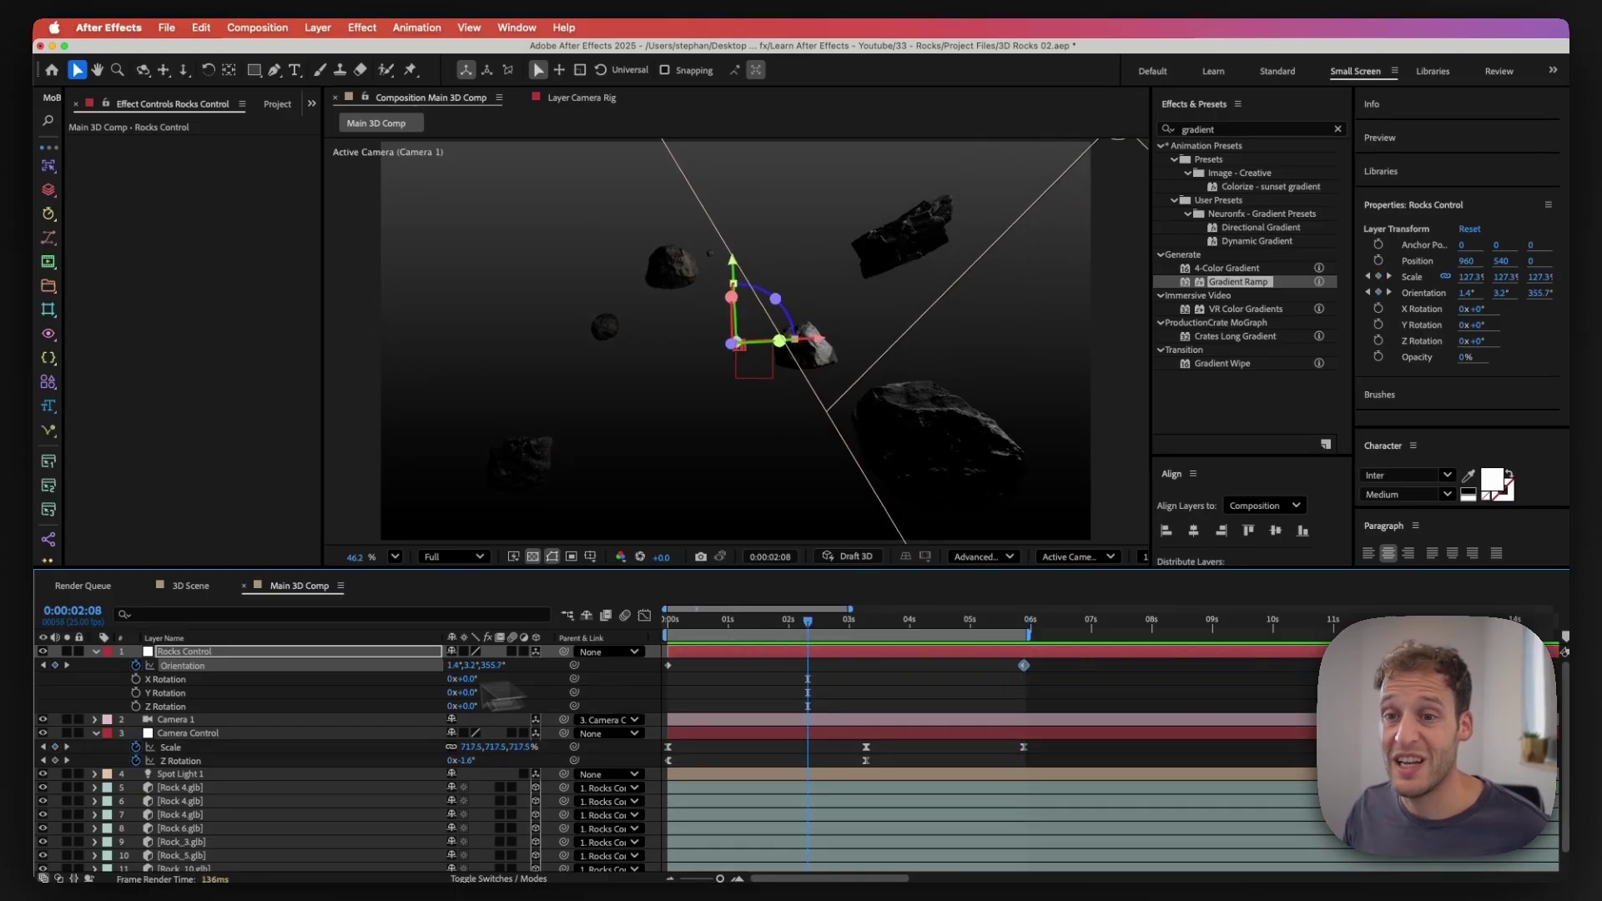
Step: Select all seven rock layers, keyframe their orientation at the first frame, and rotate them to new orientations at 0:00:05:22
scroll(246, 743, "down", 1)
left_click(200, 774)
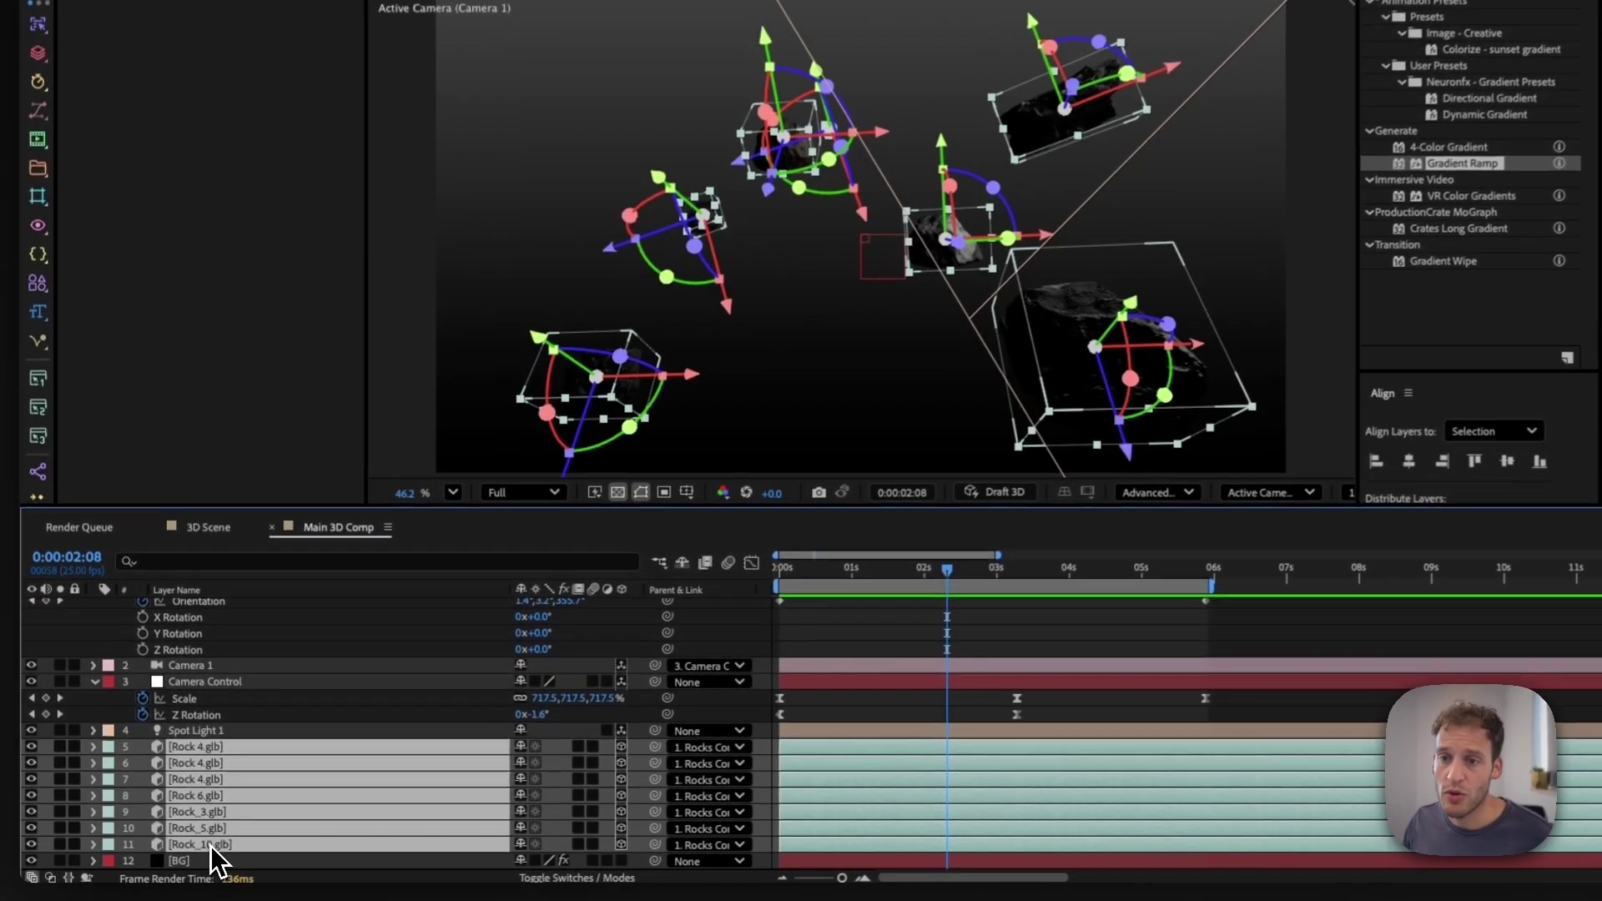
left_click(190, 855, "shift")
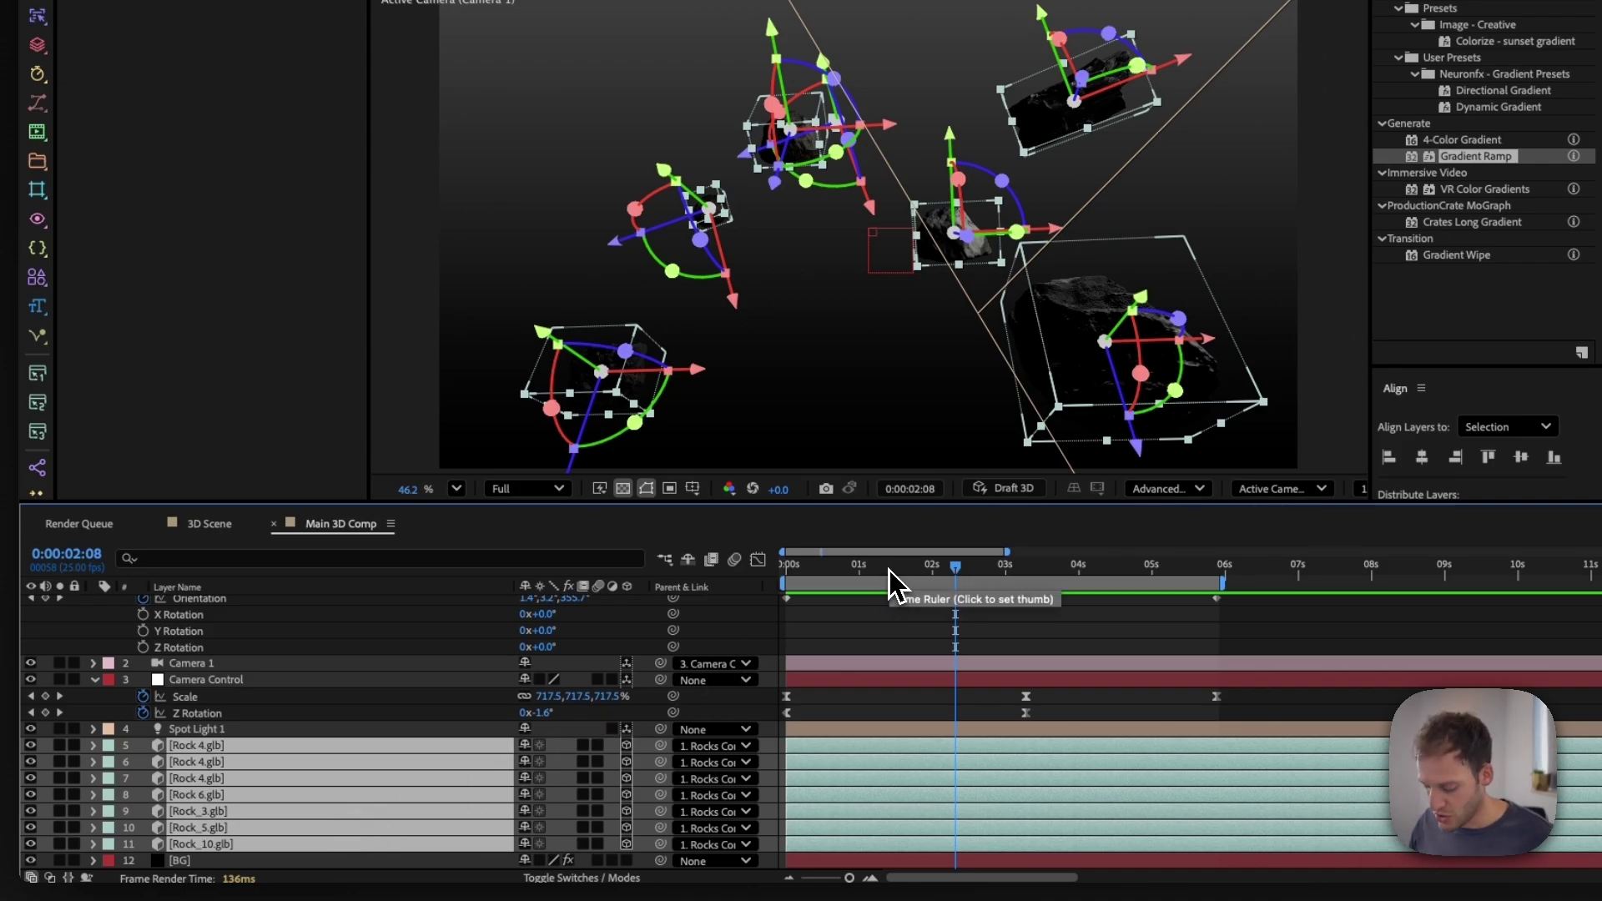
key("r")
key("Home")
left_click(142, 761)
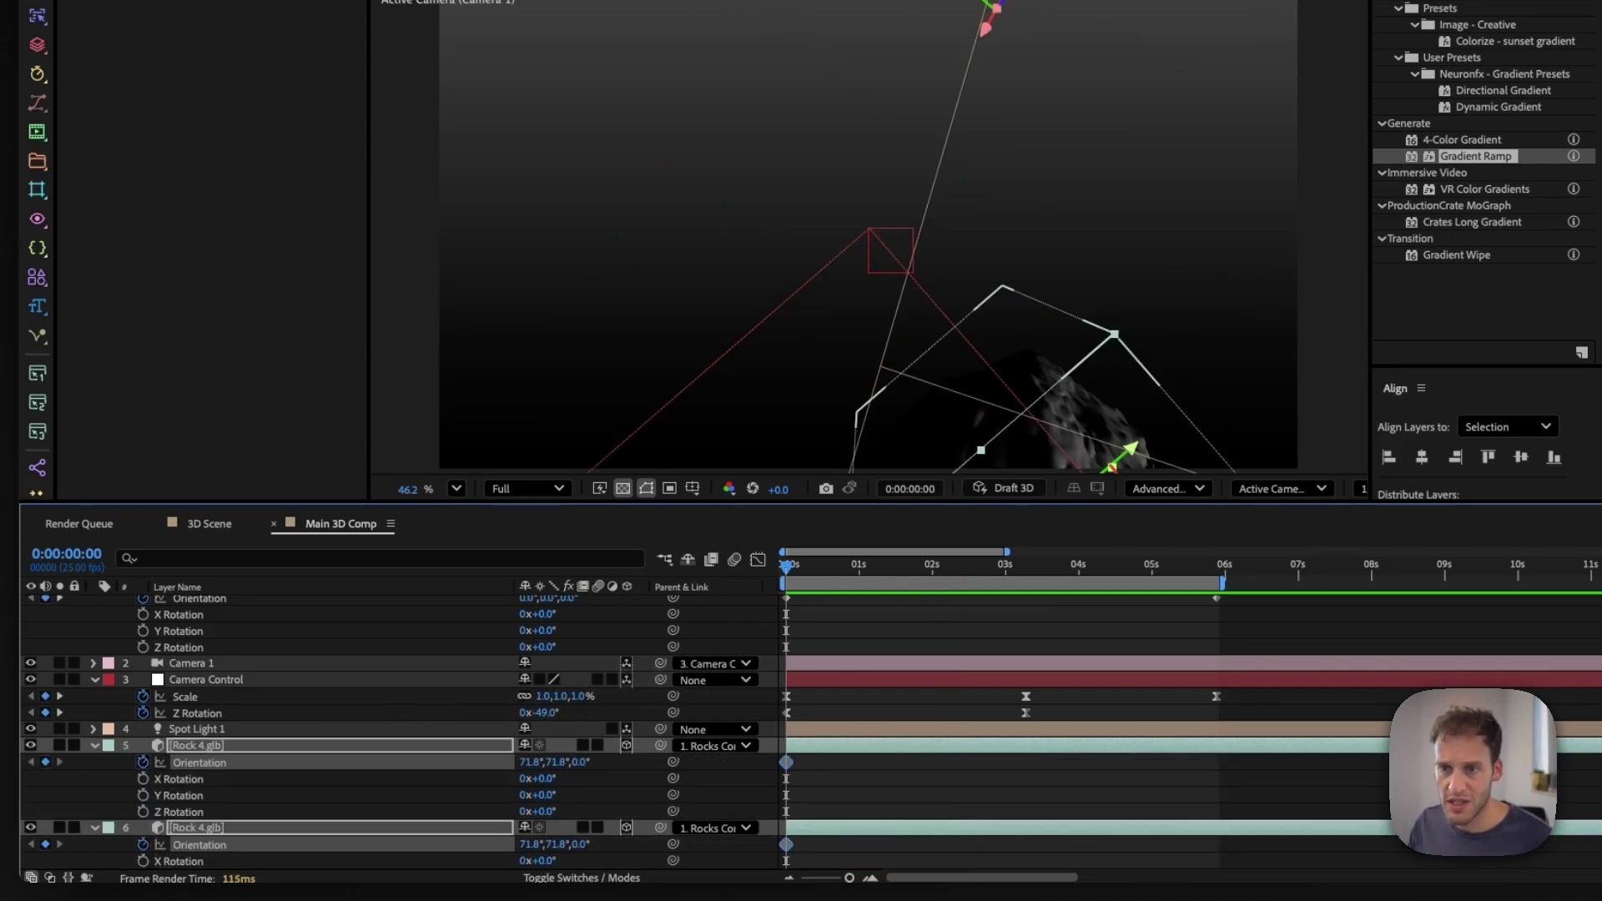
left_click_drag(894, 567, 1228, 593)
key("alt+shift+r")
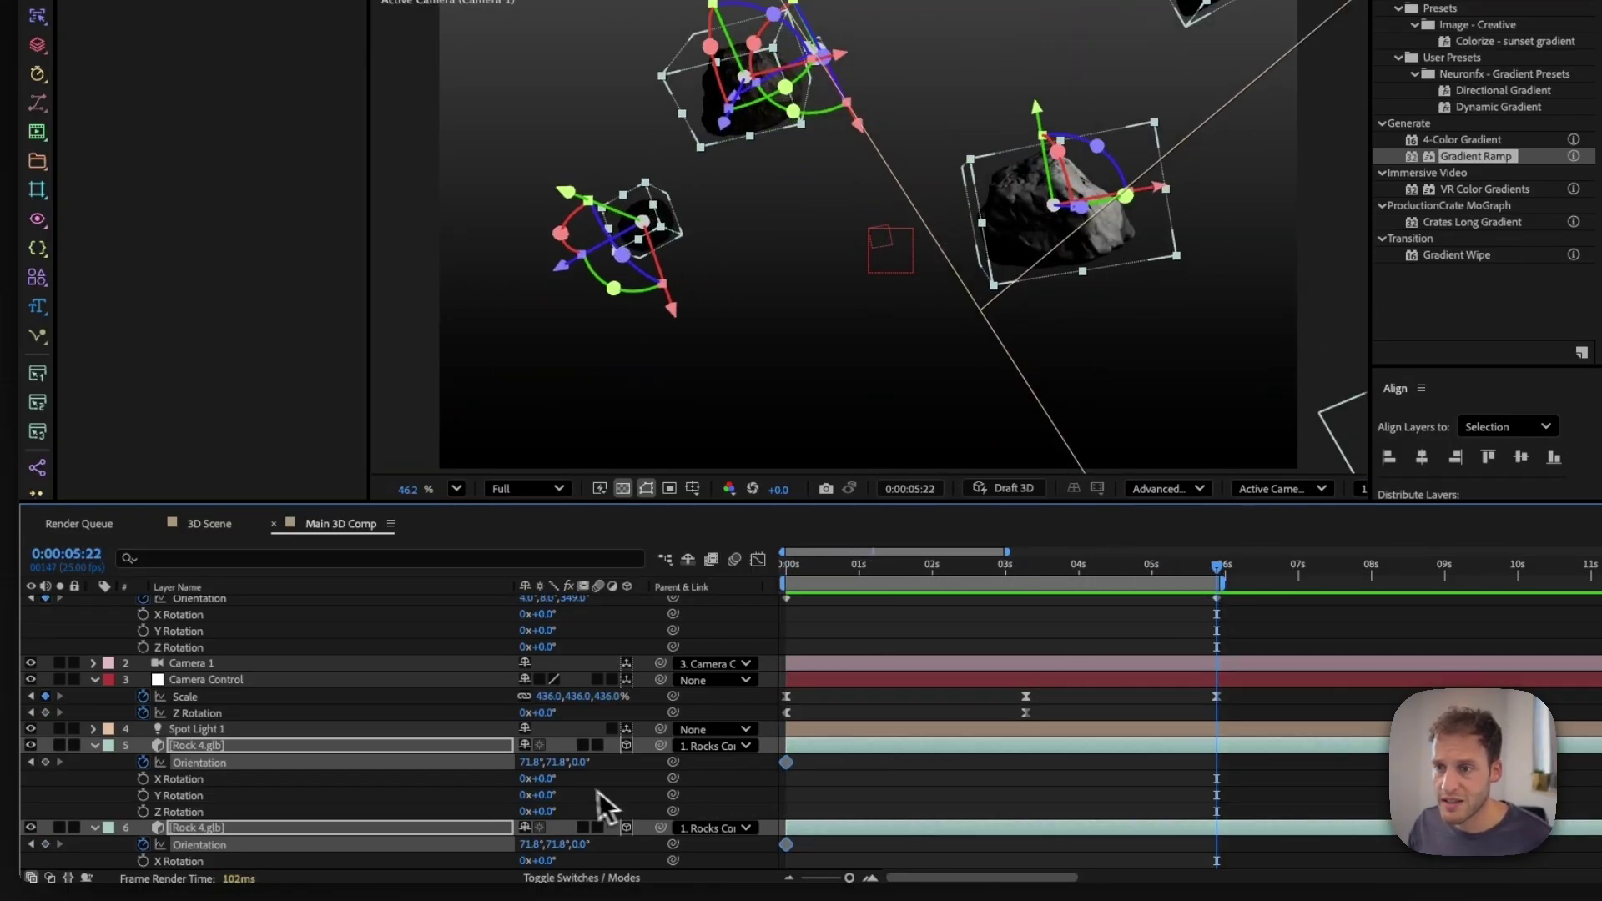
left_click_drag(530, 766, 593, 759)
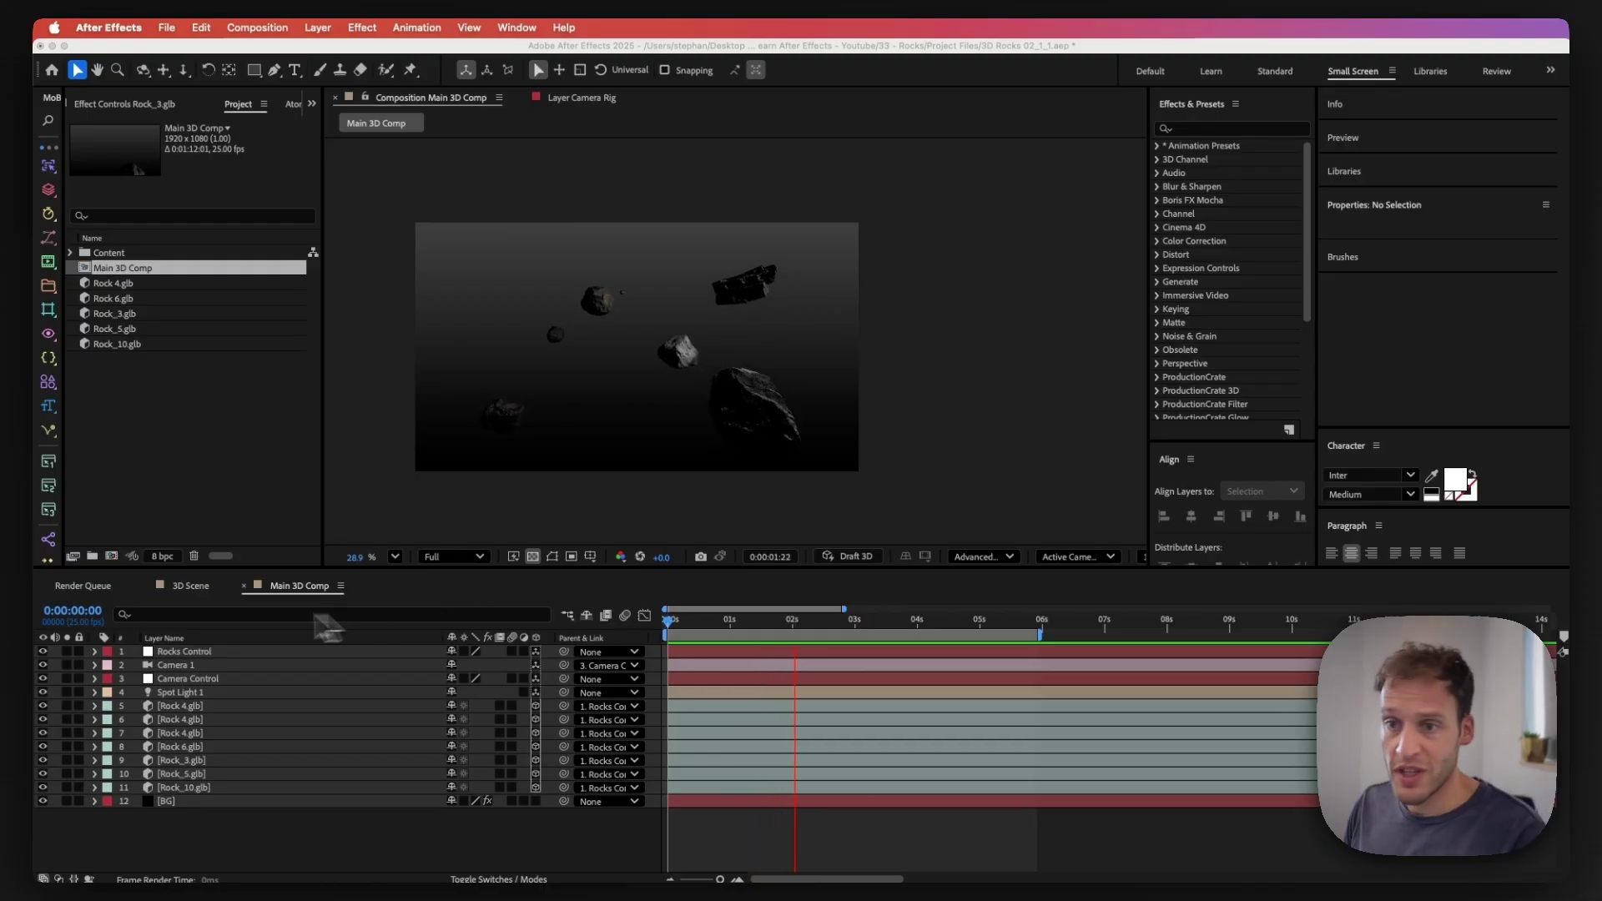
Step: Select the Rock_3.glb layer and start a position animation with a keyframe at the first frame
left_click(183, 749)
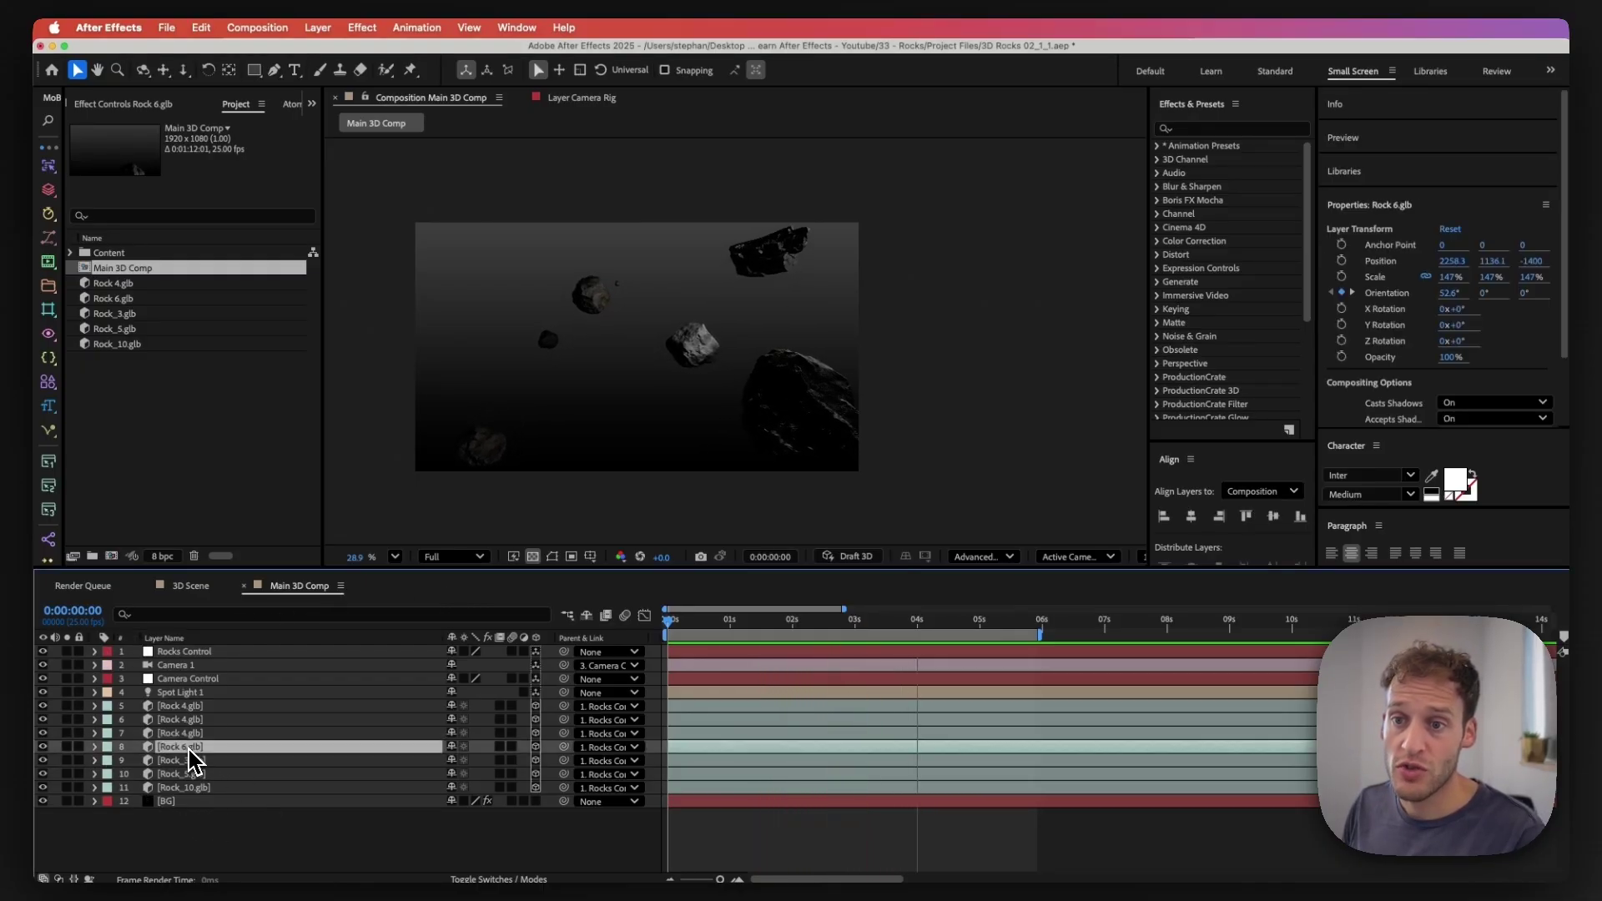
left_click(737, 441)
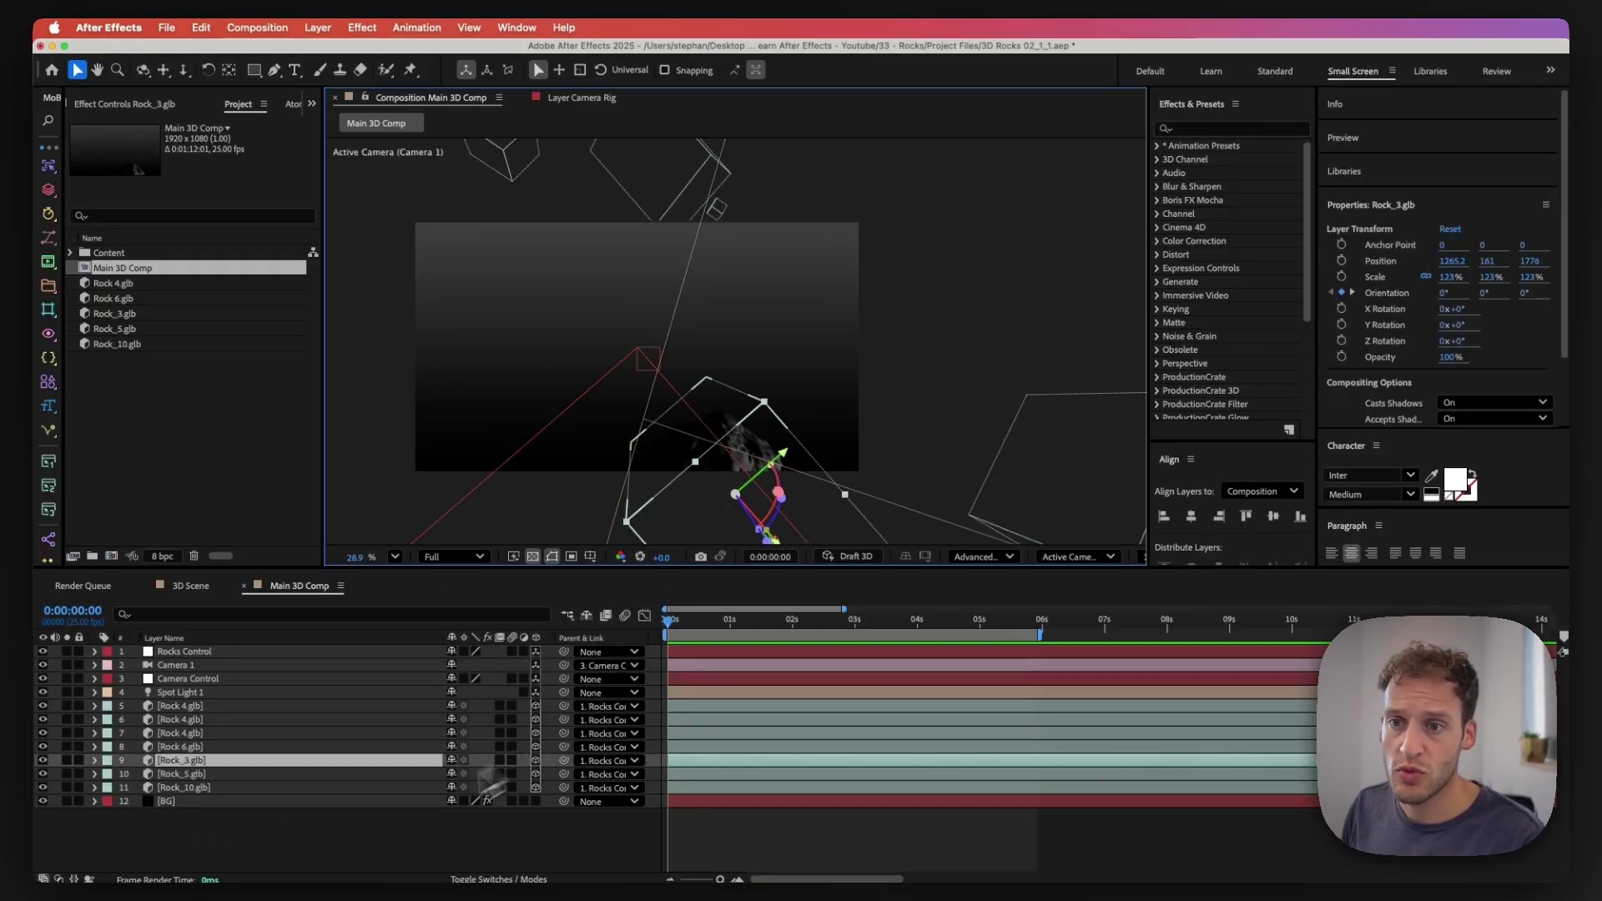
key("p")
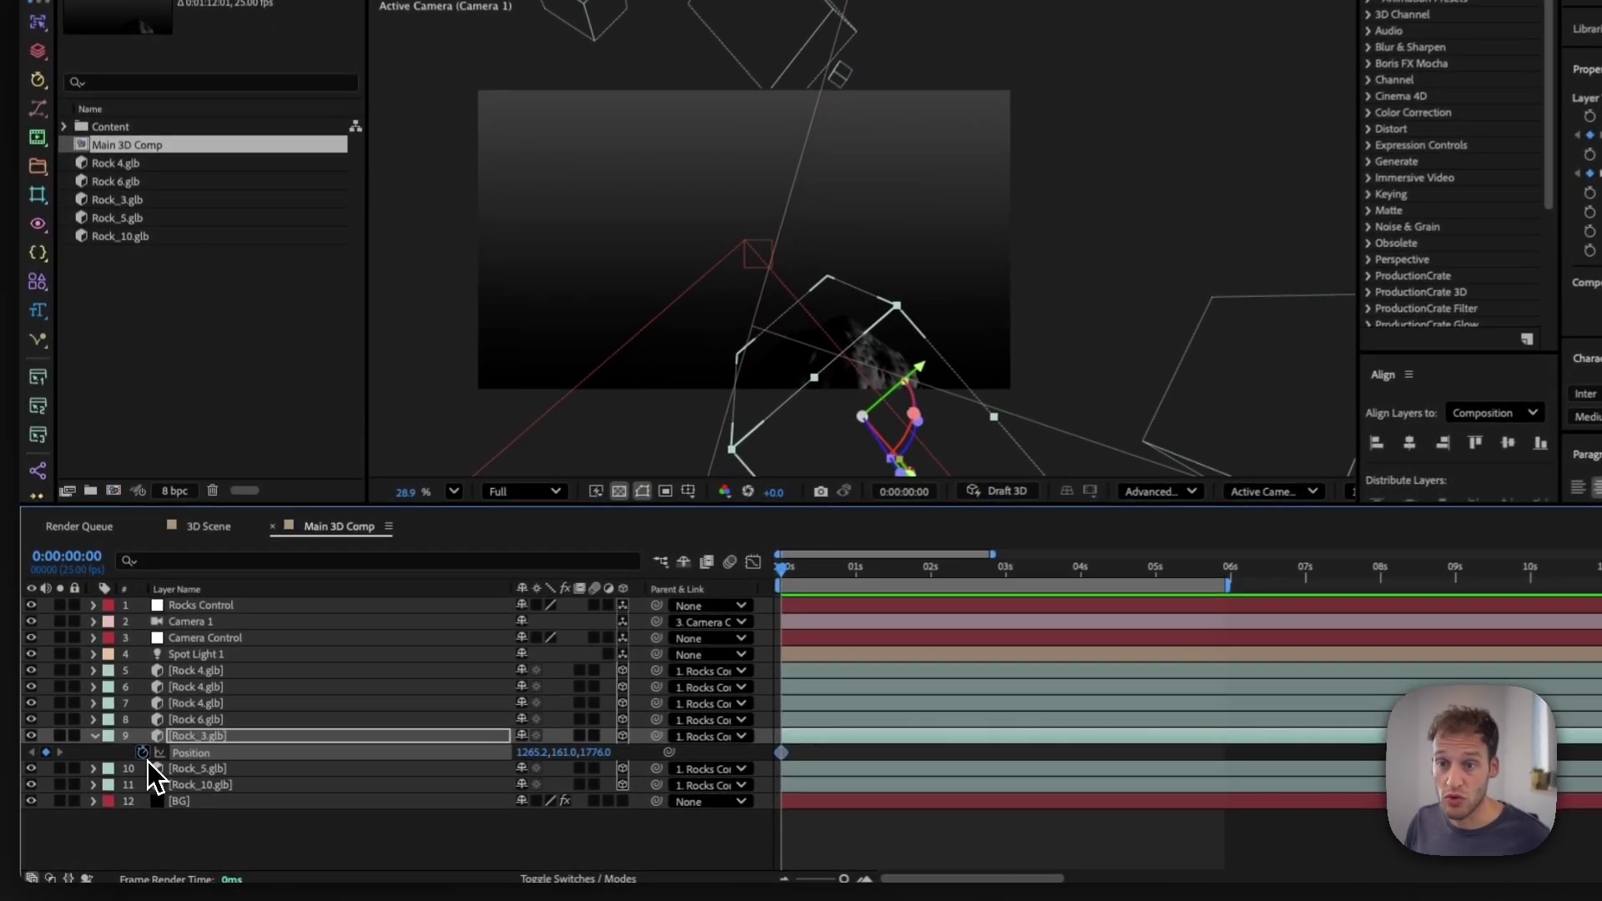
left_click(136, 775)
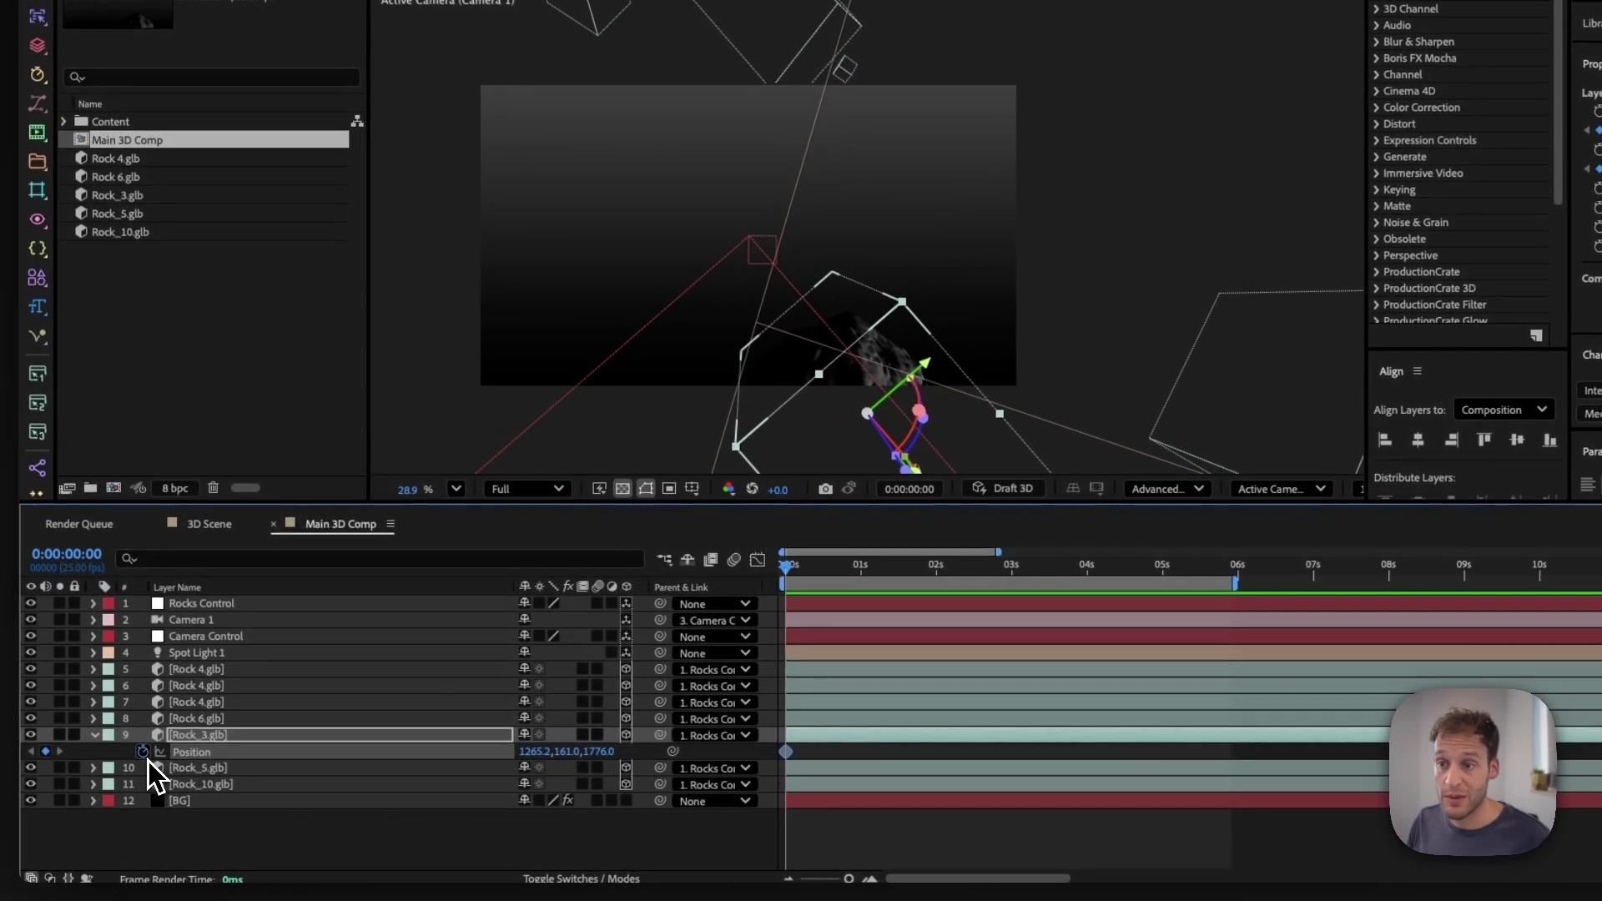
Step: At Rock_3.glb's orientation keyframe at 0:00:05:22, move the rock out of frame to about 5229, 649, 1583 and adjust its orientation
left_click_drag(867, 582, 1169, 586)
key("u")
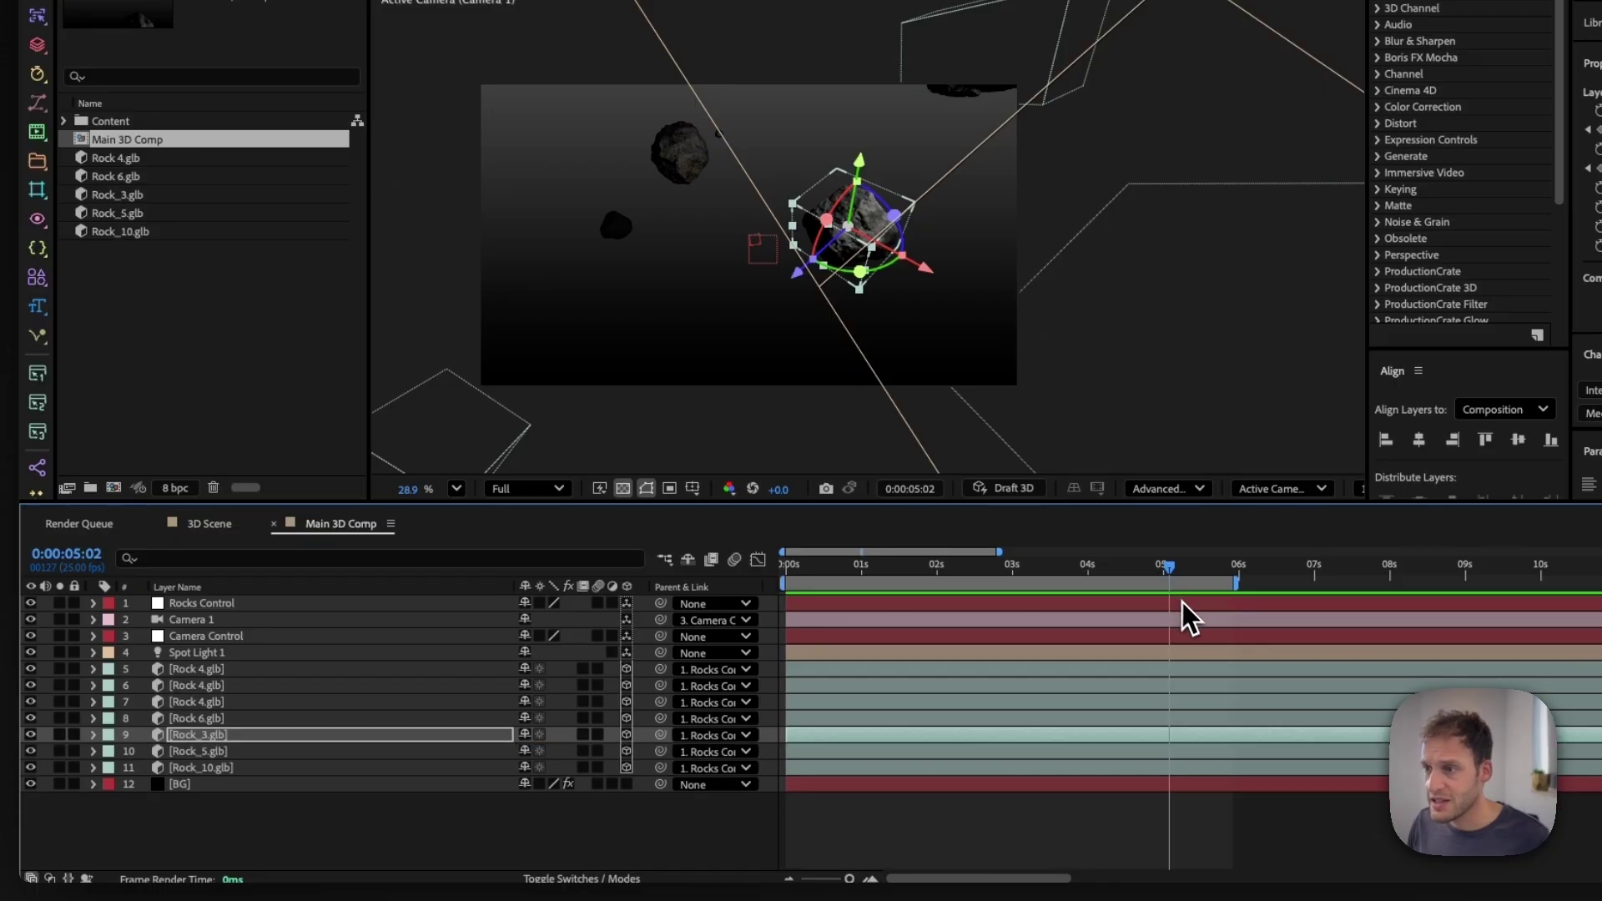
key("u")
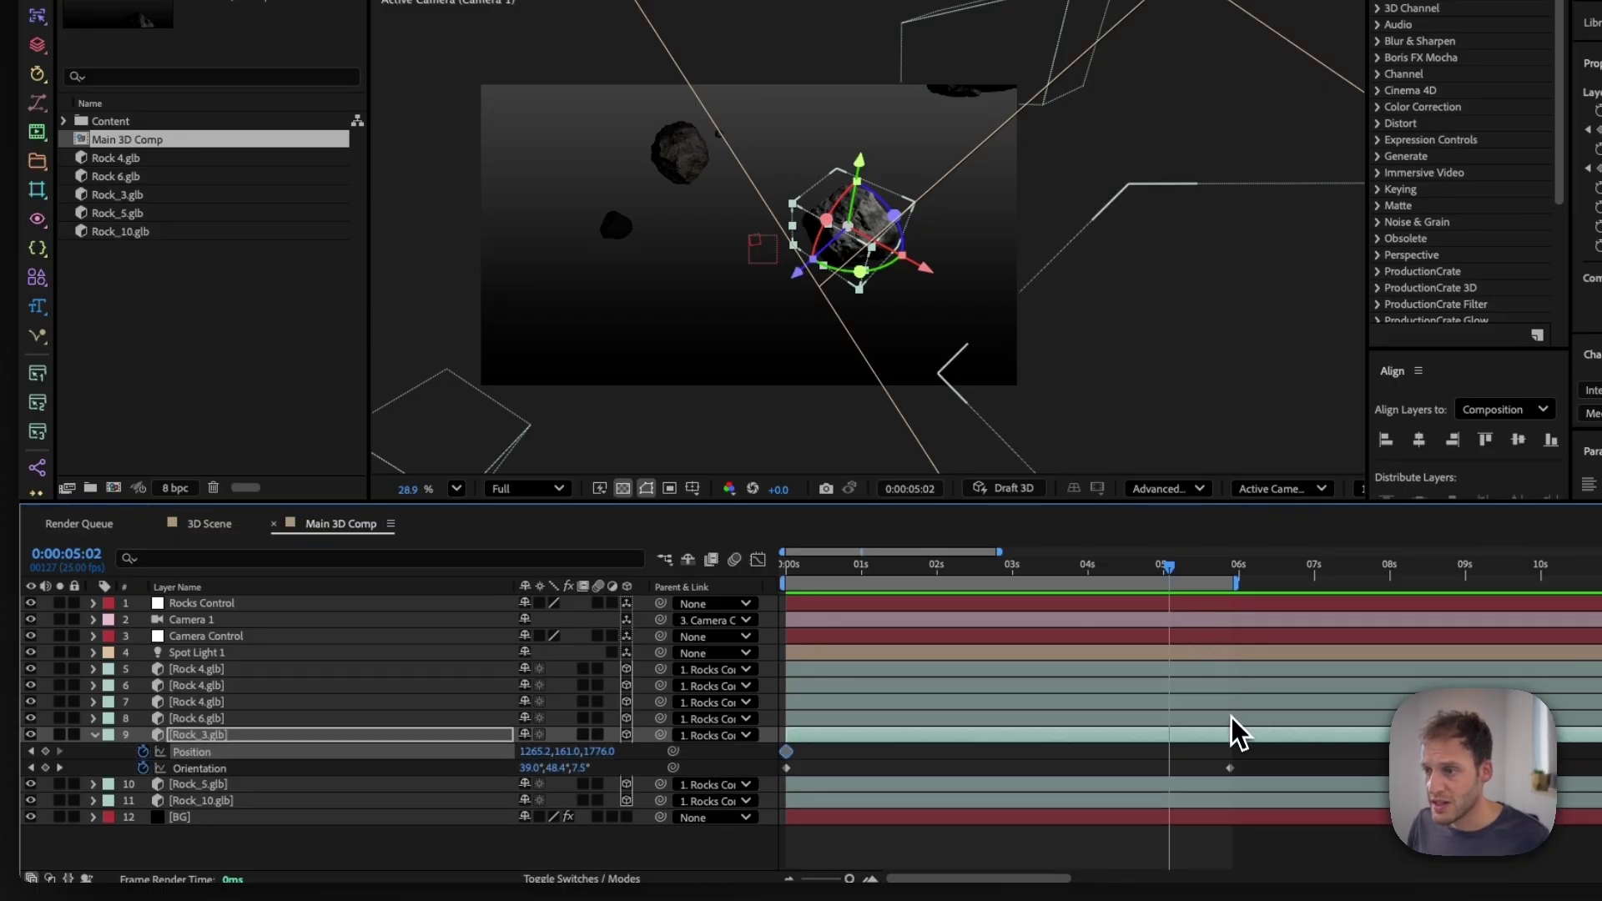
left_click(60, 769)
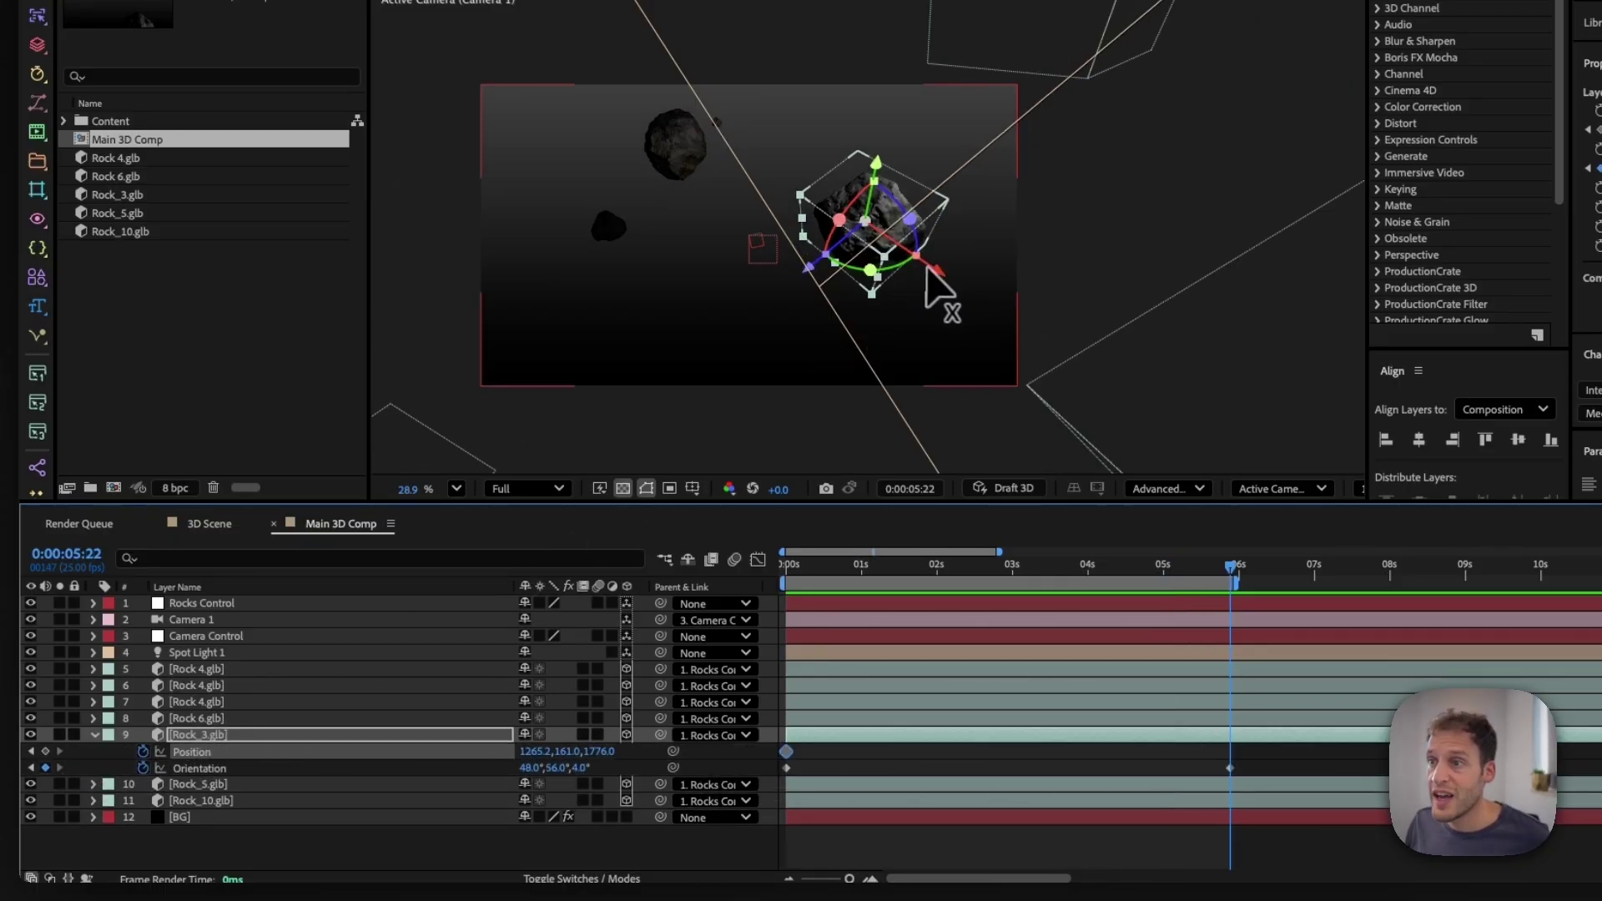
left_click_drag(926, 268, 1164, 380)
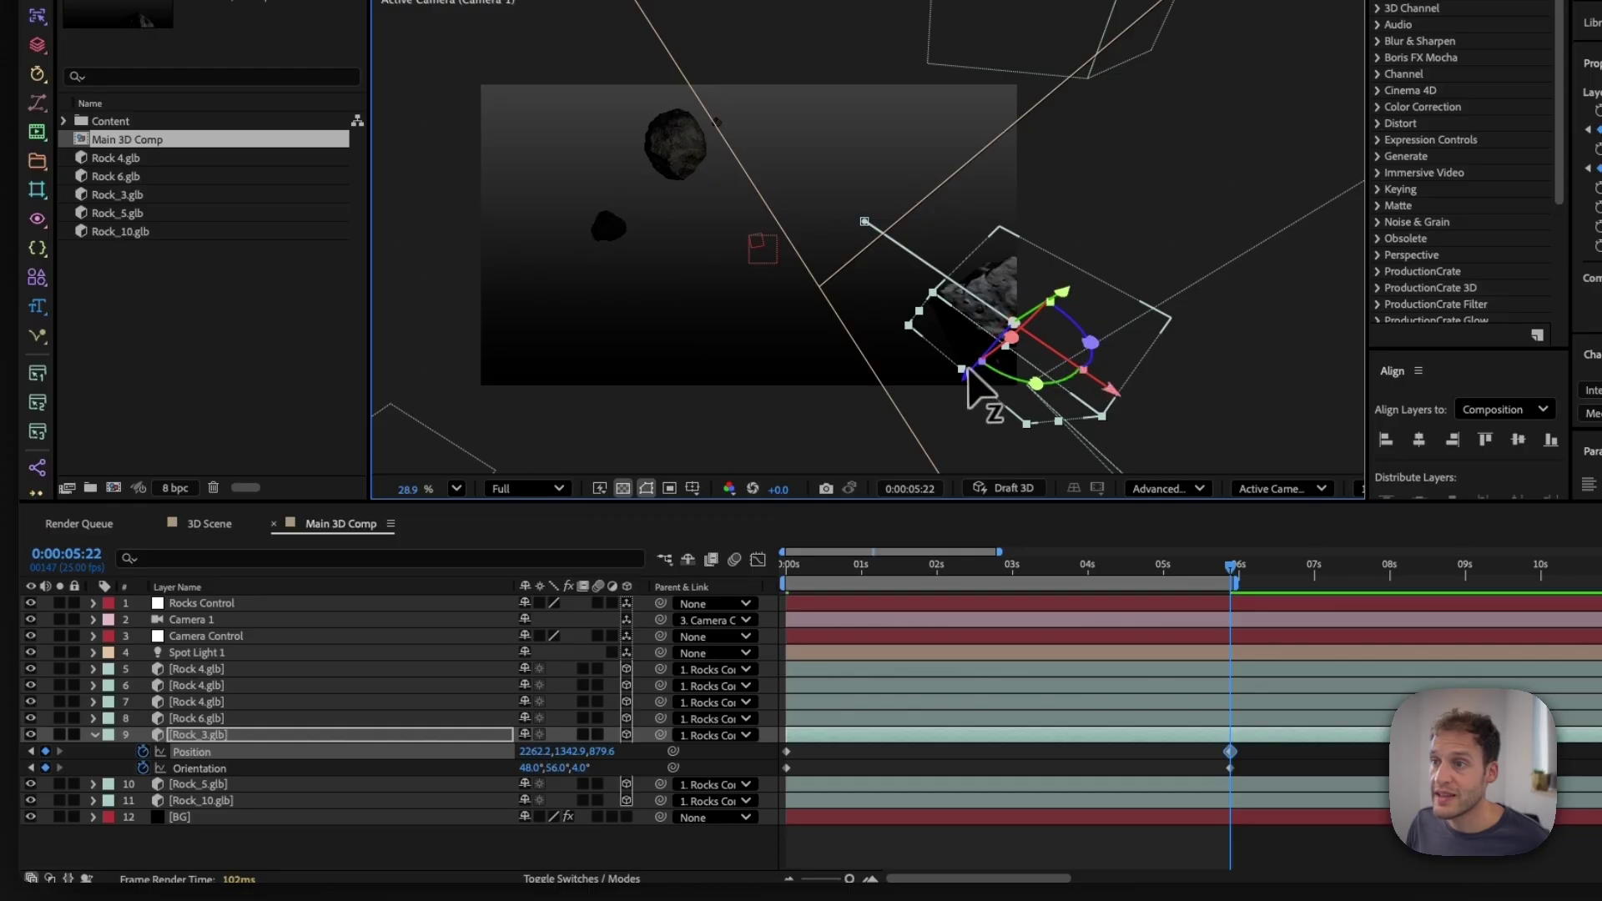
left_click_drag(968, 380, 1243, 250)
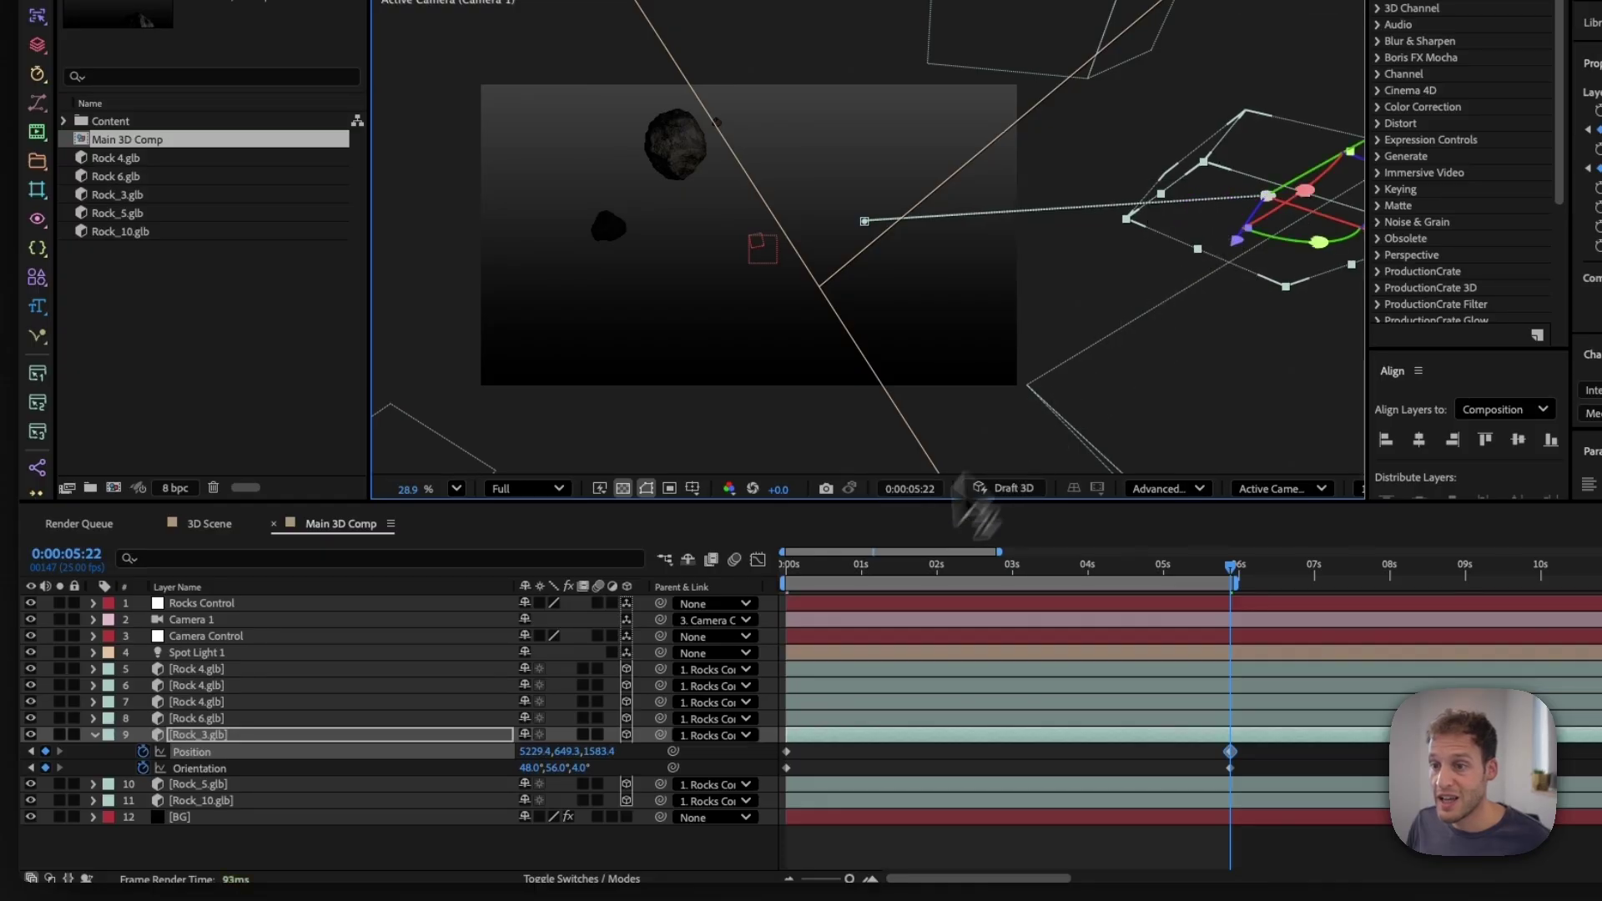
left_click_drag(555, 768, 638, 769)
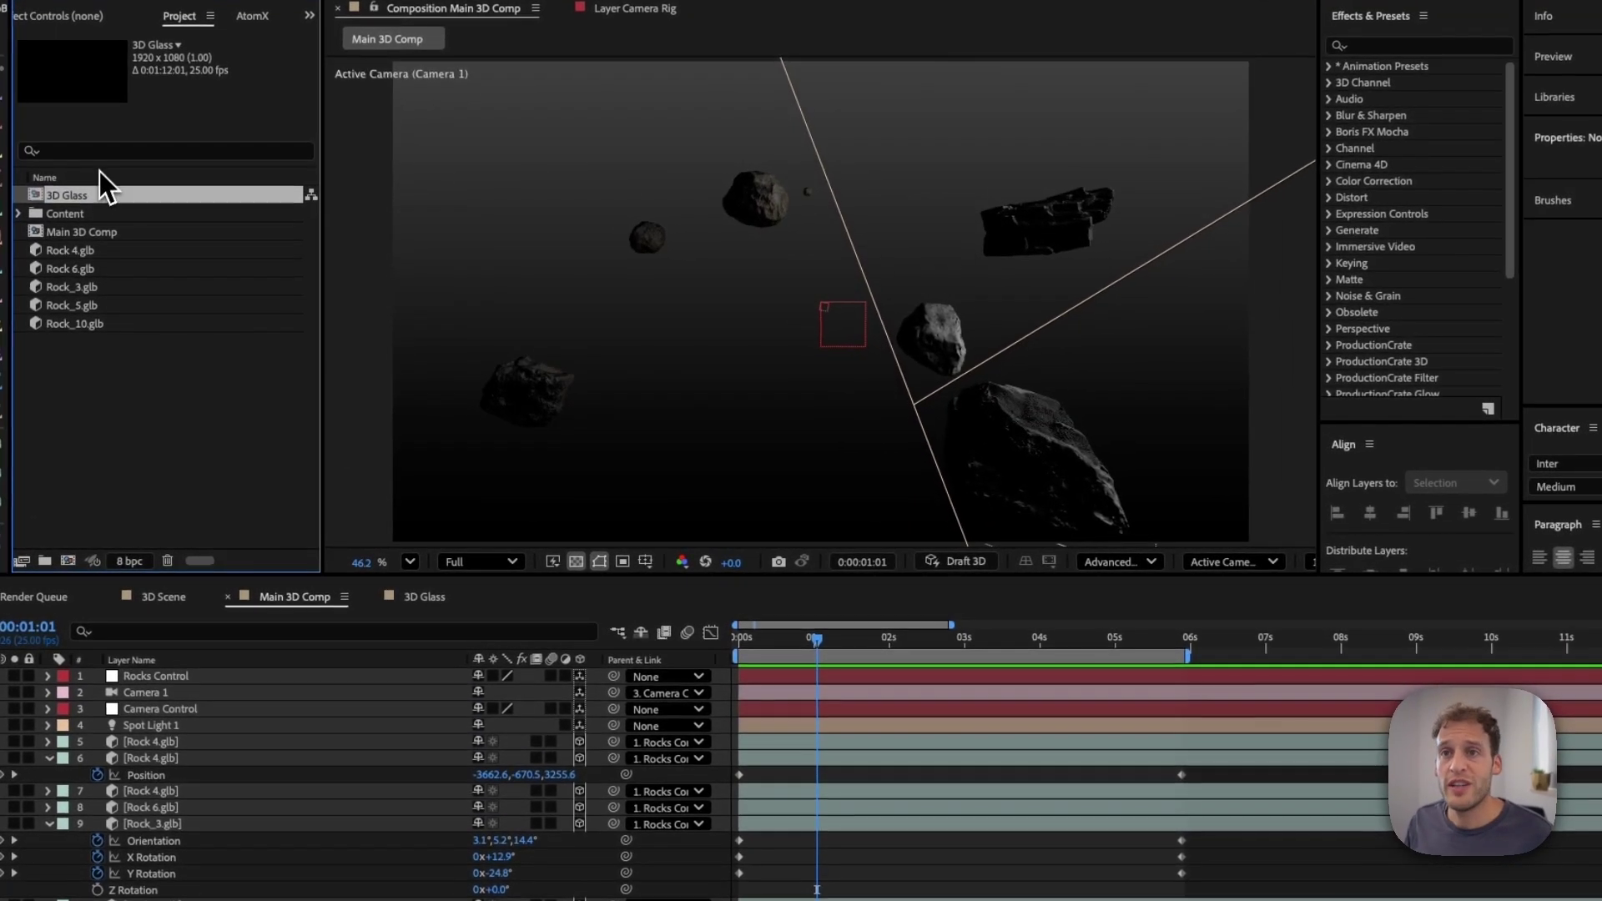
Step: Add the 3D Glass composition as the top layer of Main 3D Comp, collapse its transformations, and check it over time
left_click_drag(90, 197, 174, 565)
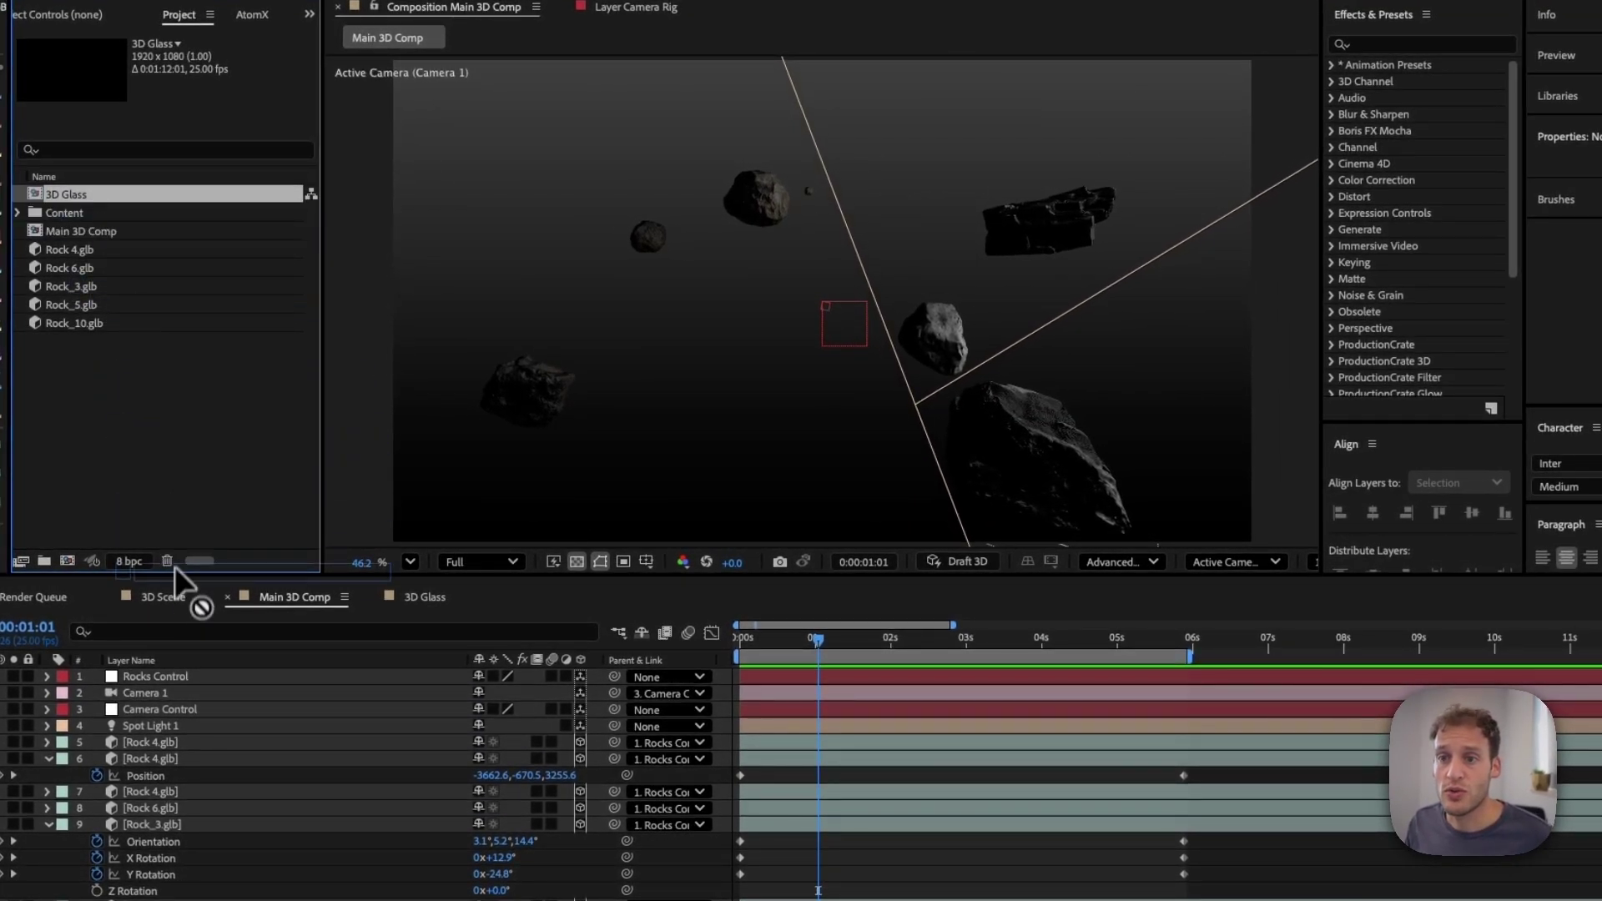
left_click_drag(179, 654, 186, 677)
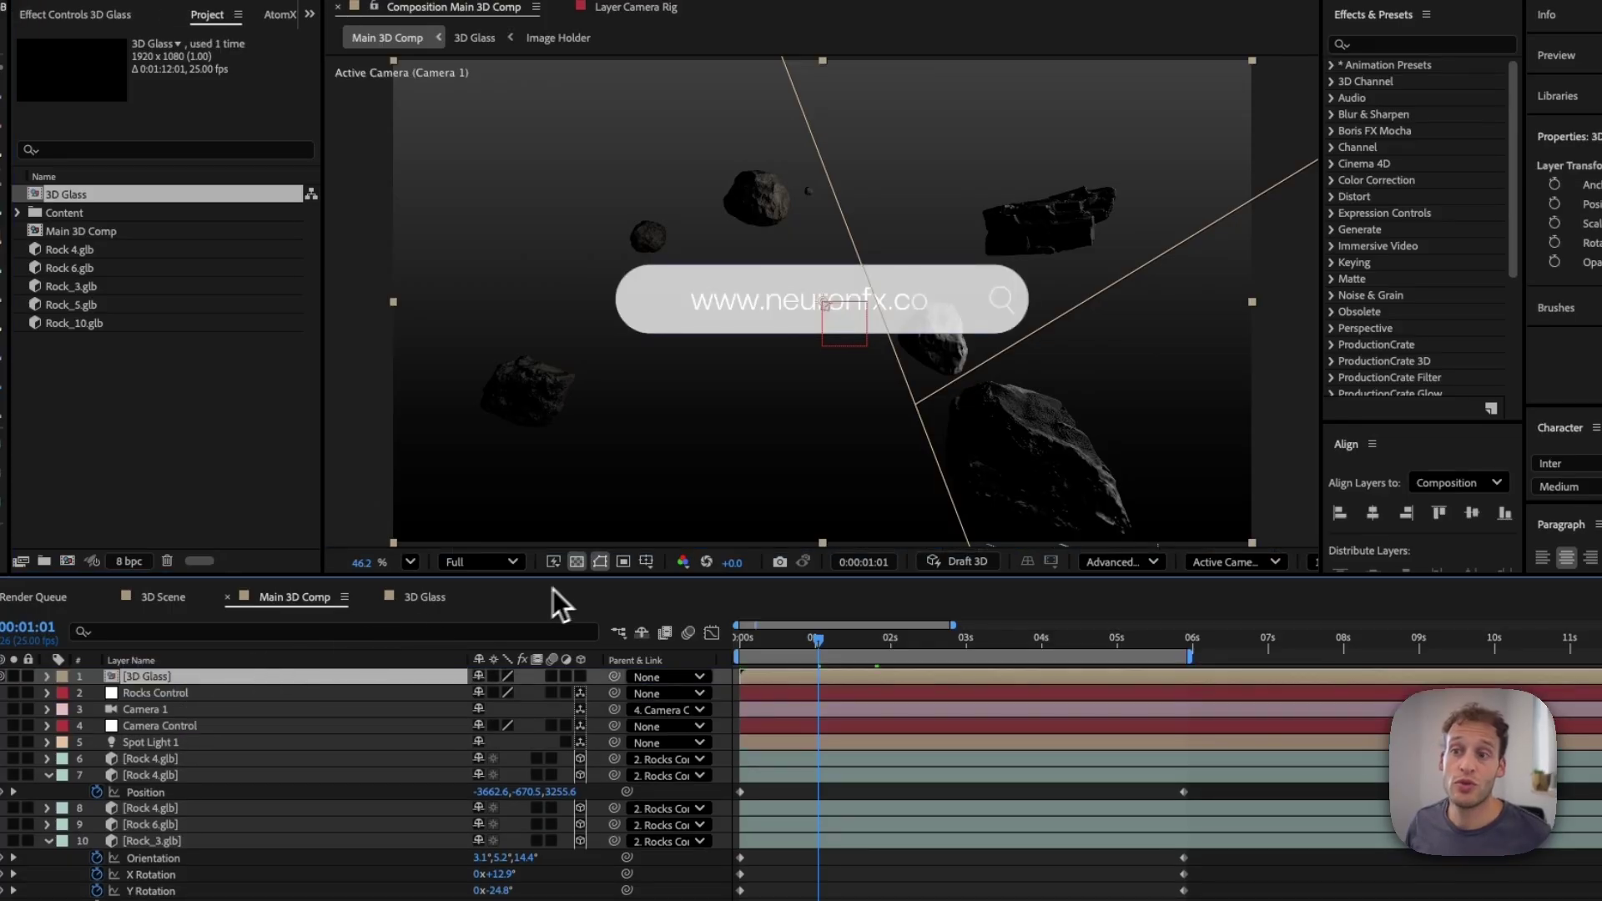
left_click(494, 677)
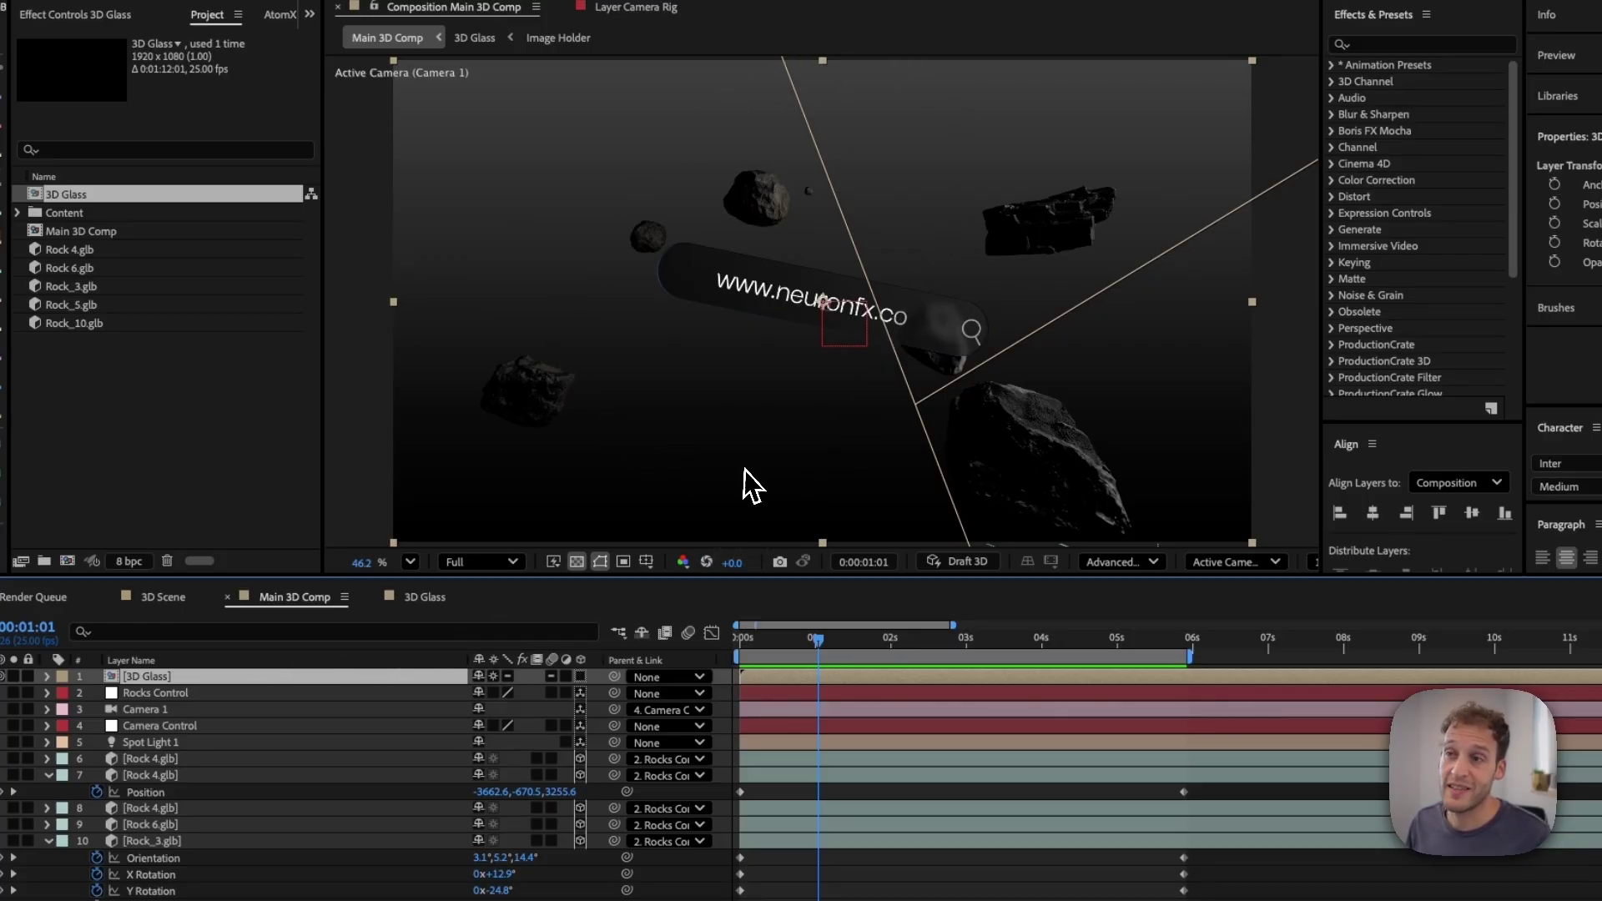
left_click_drag(833, 639, 982, 644)
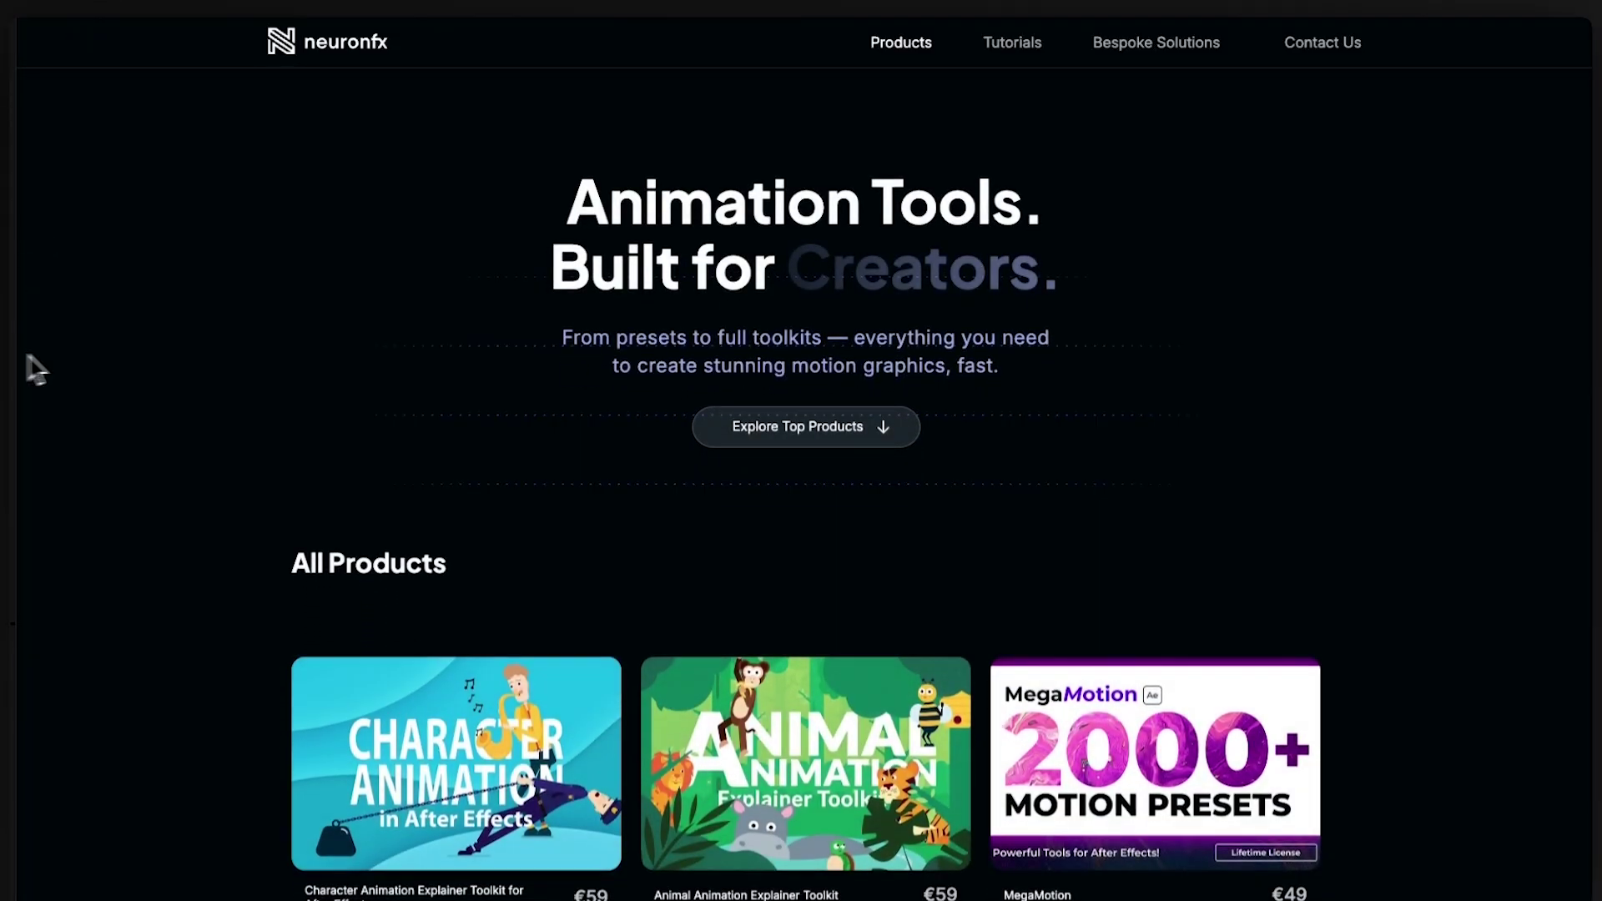
Step: In the browser, look through the All Products list on the neuronfx website
scroll(171, 359, "down", 4)
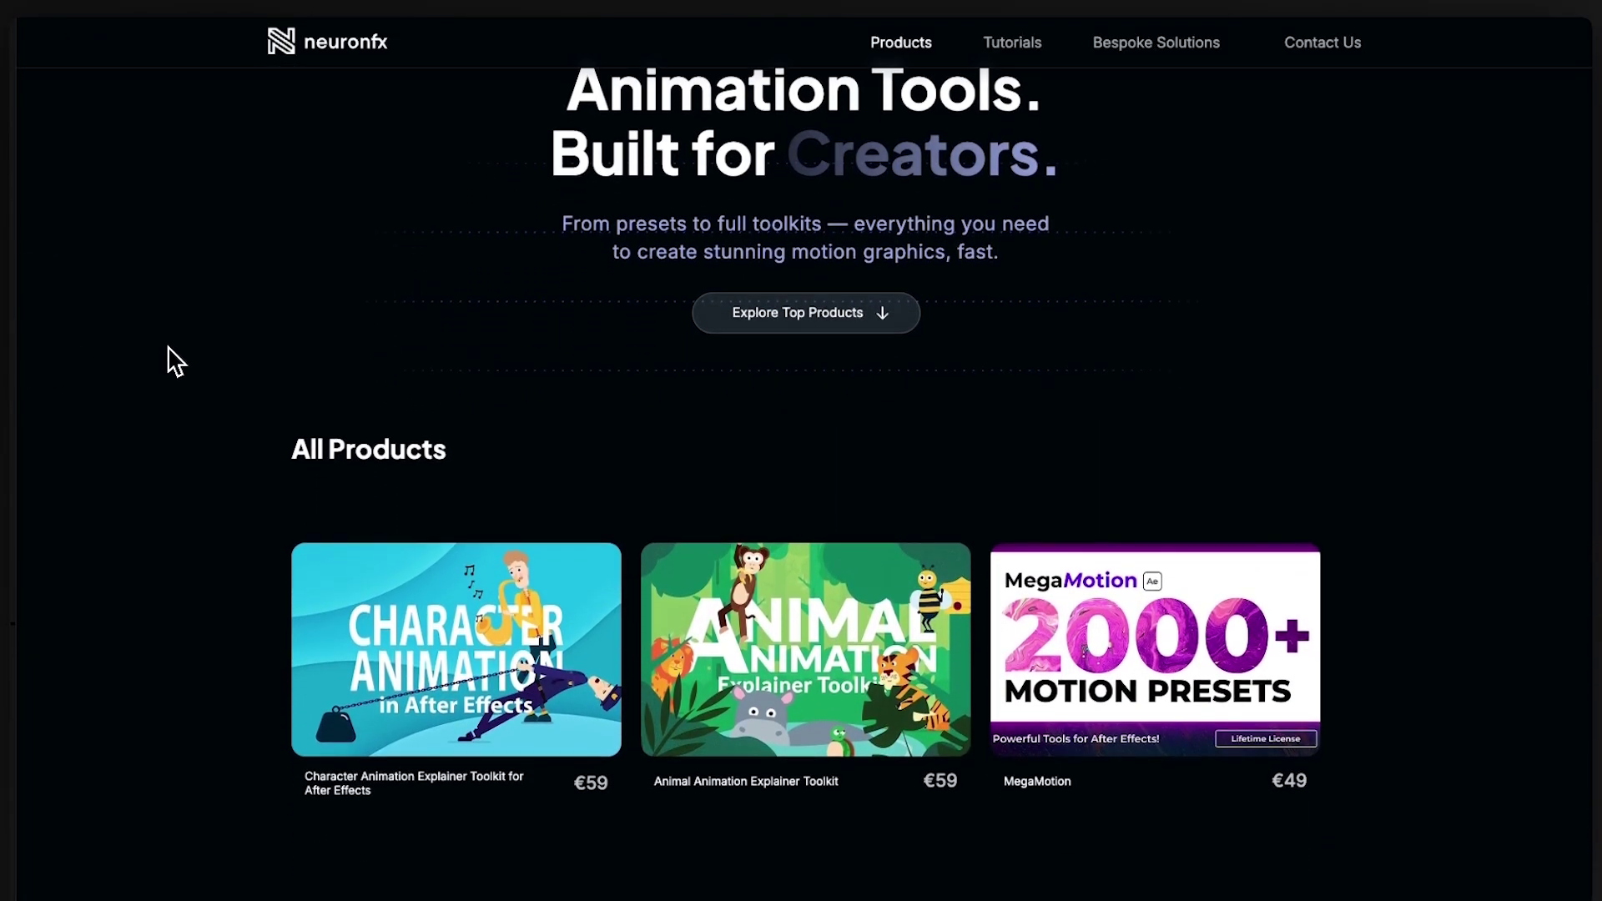
scroll(170, 354, "down", 5)
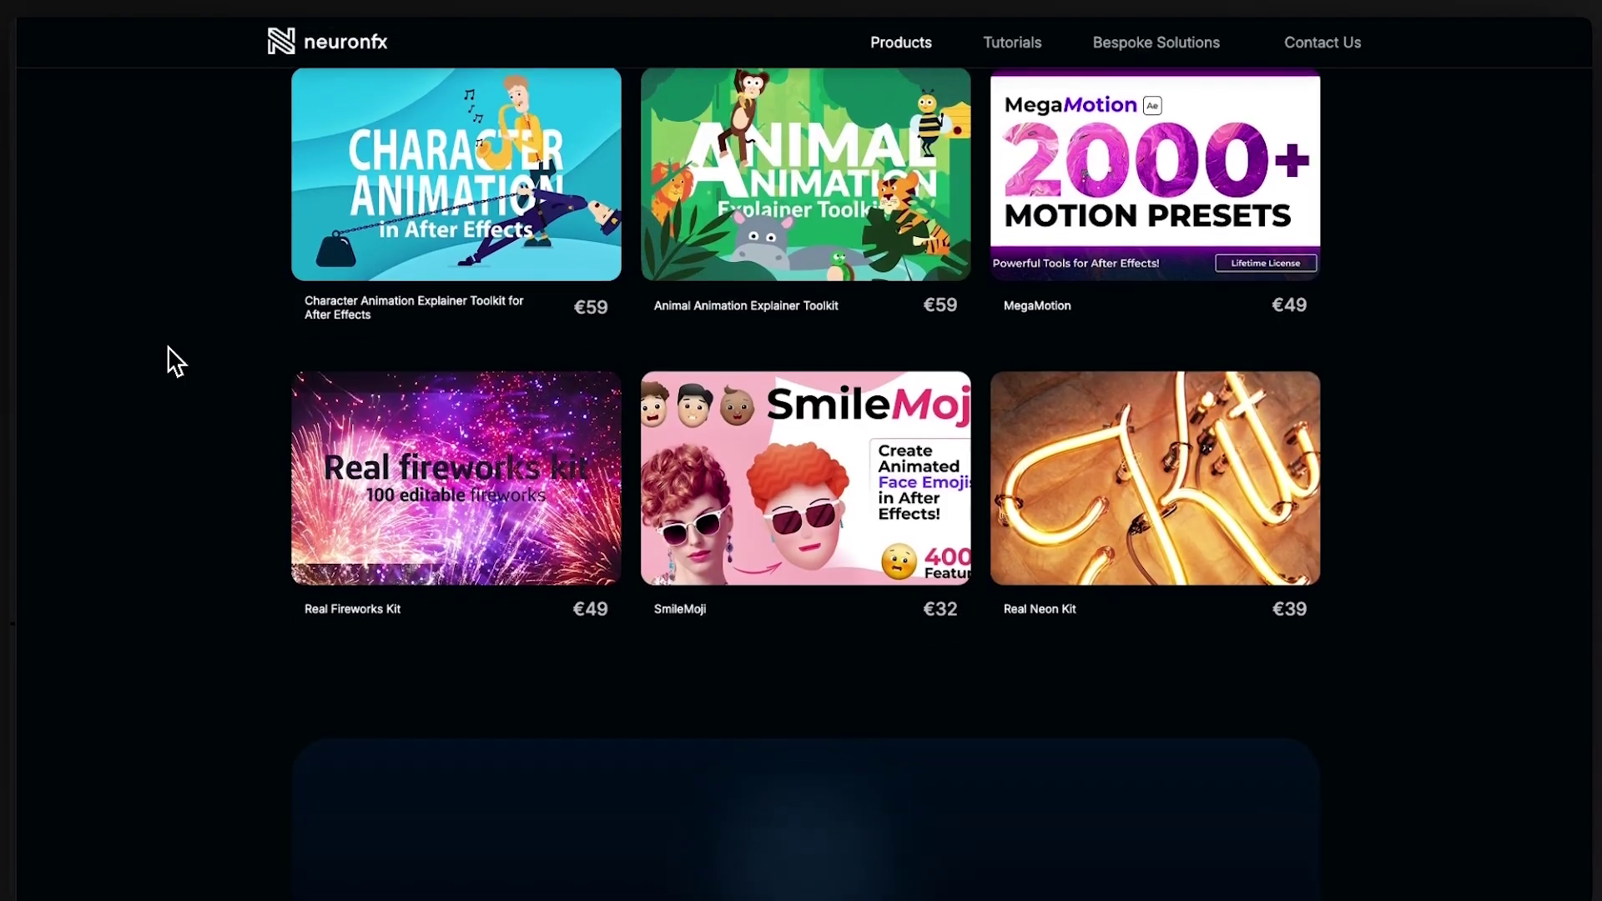
scroll(170, 358, "down", 2)
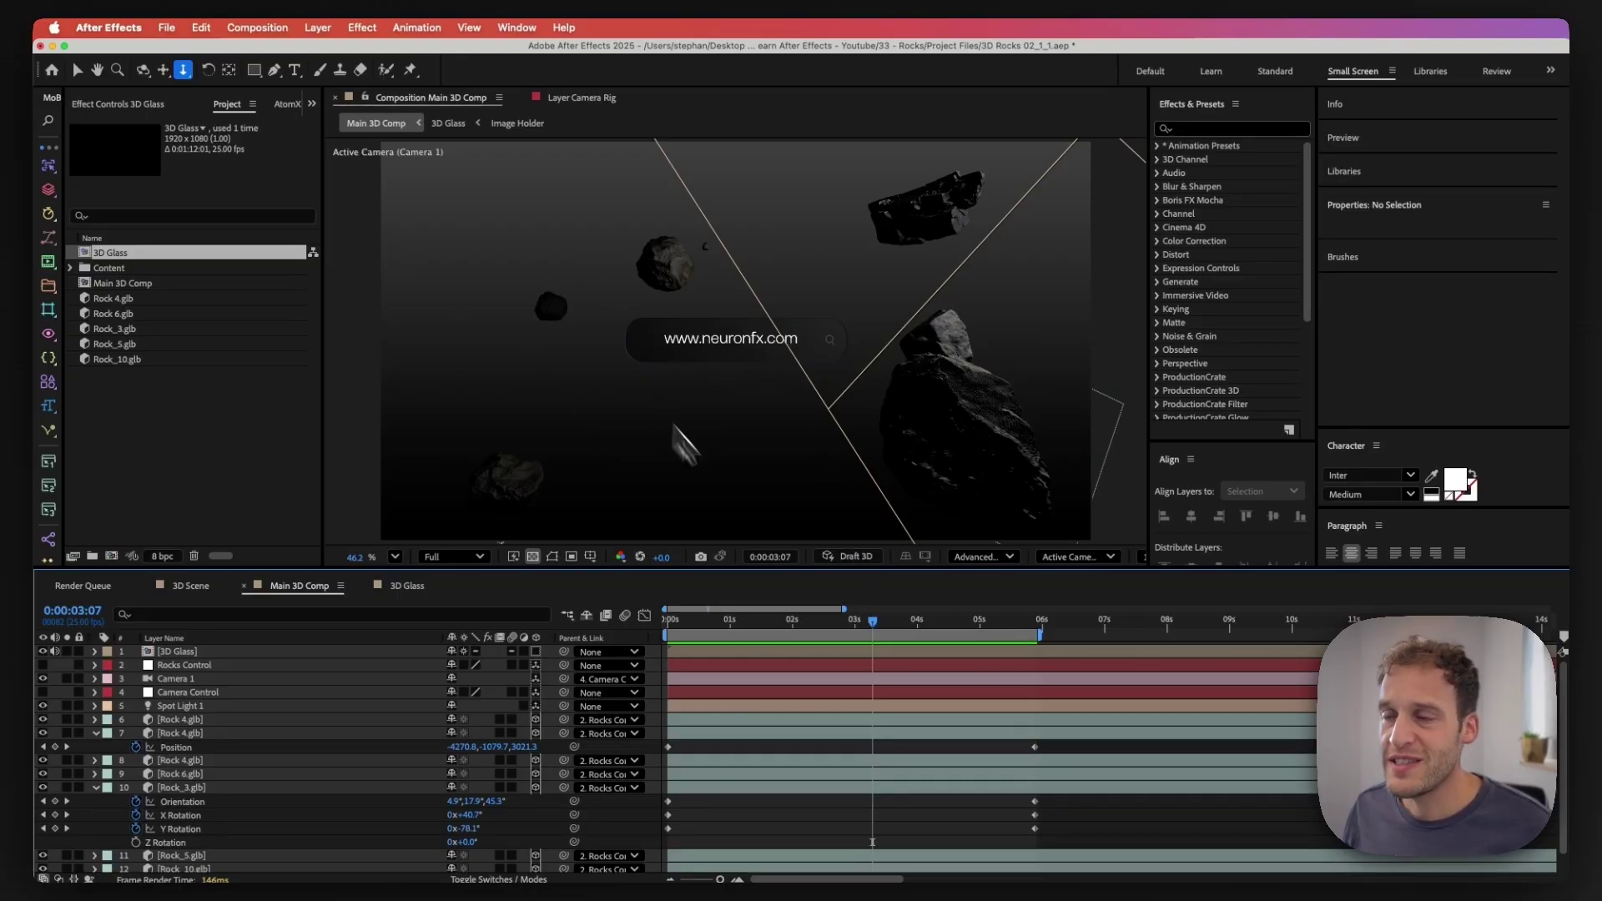
Step: Add a point light with smooth falloff to Main 3D Comp, viewing the scene at 0:00:03:15
left_click_drag(868, 636, 899, 636)
mouse_move(1061, 756)
left_mouse_down()
mouse_move(1125, 756)
mouse_move(1062, 756)
left_mouse_up()
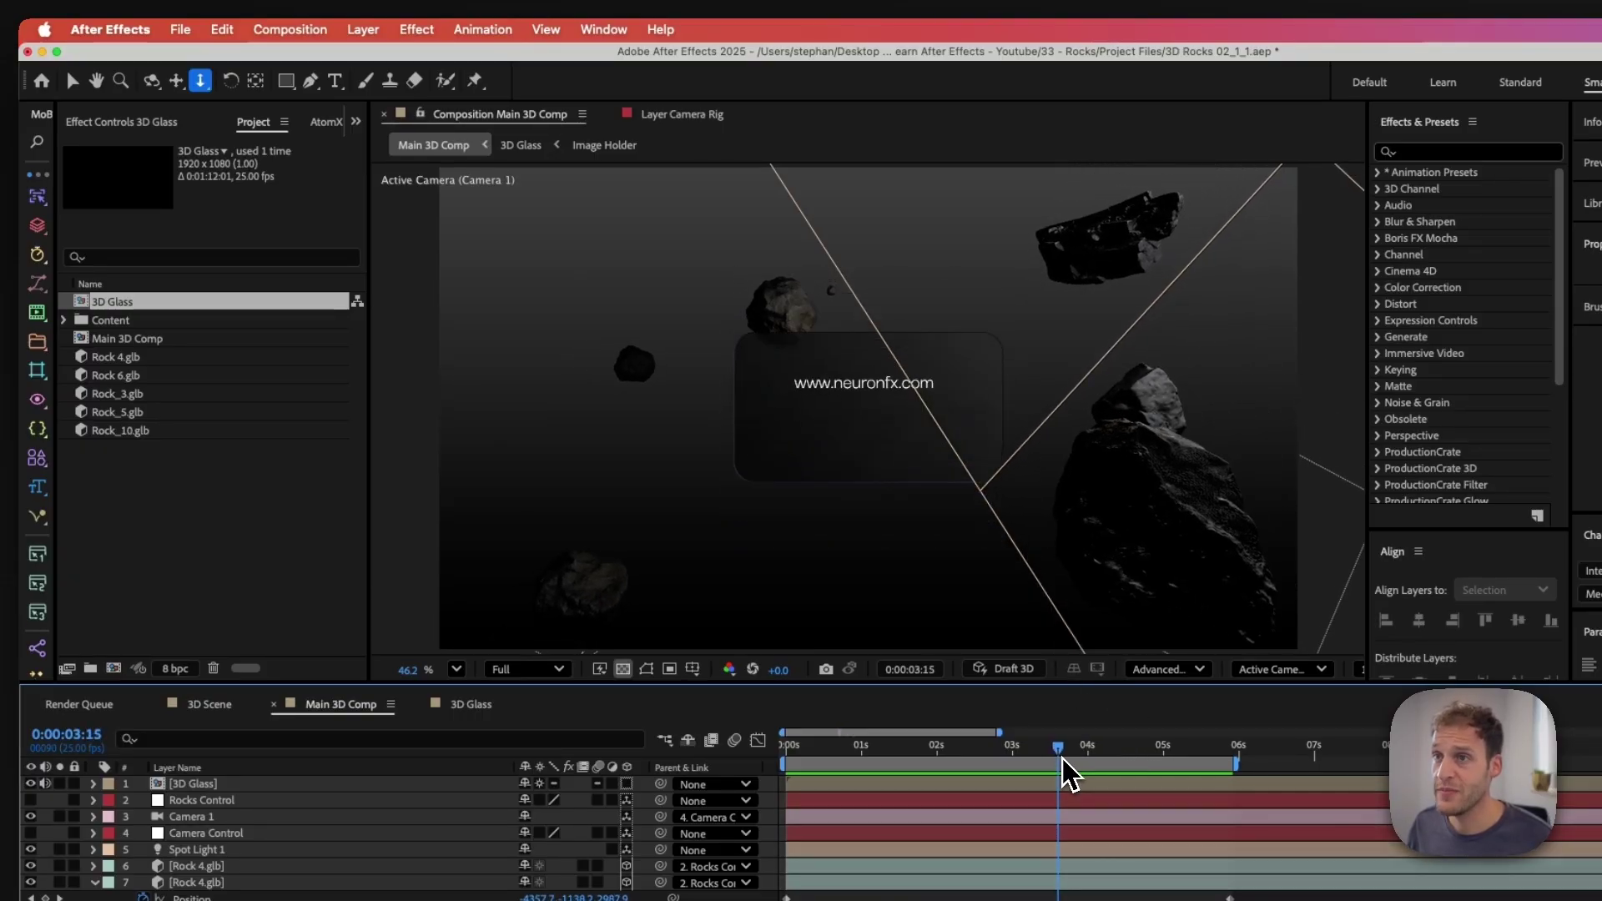
left_click(363, 30)
left_click(589, 98)
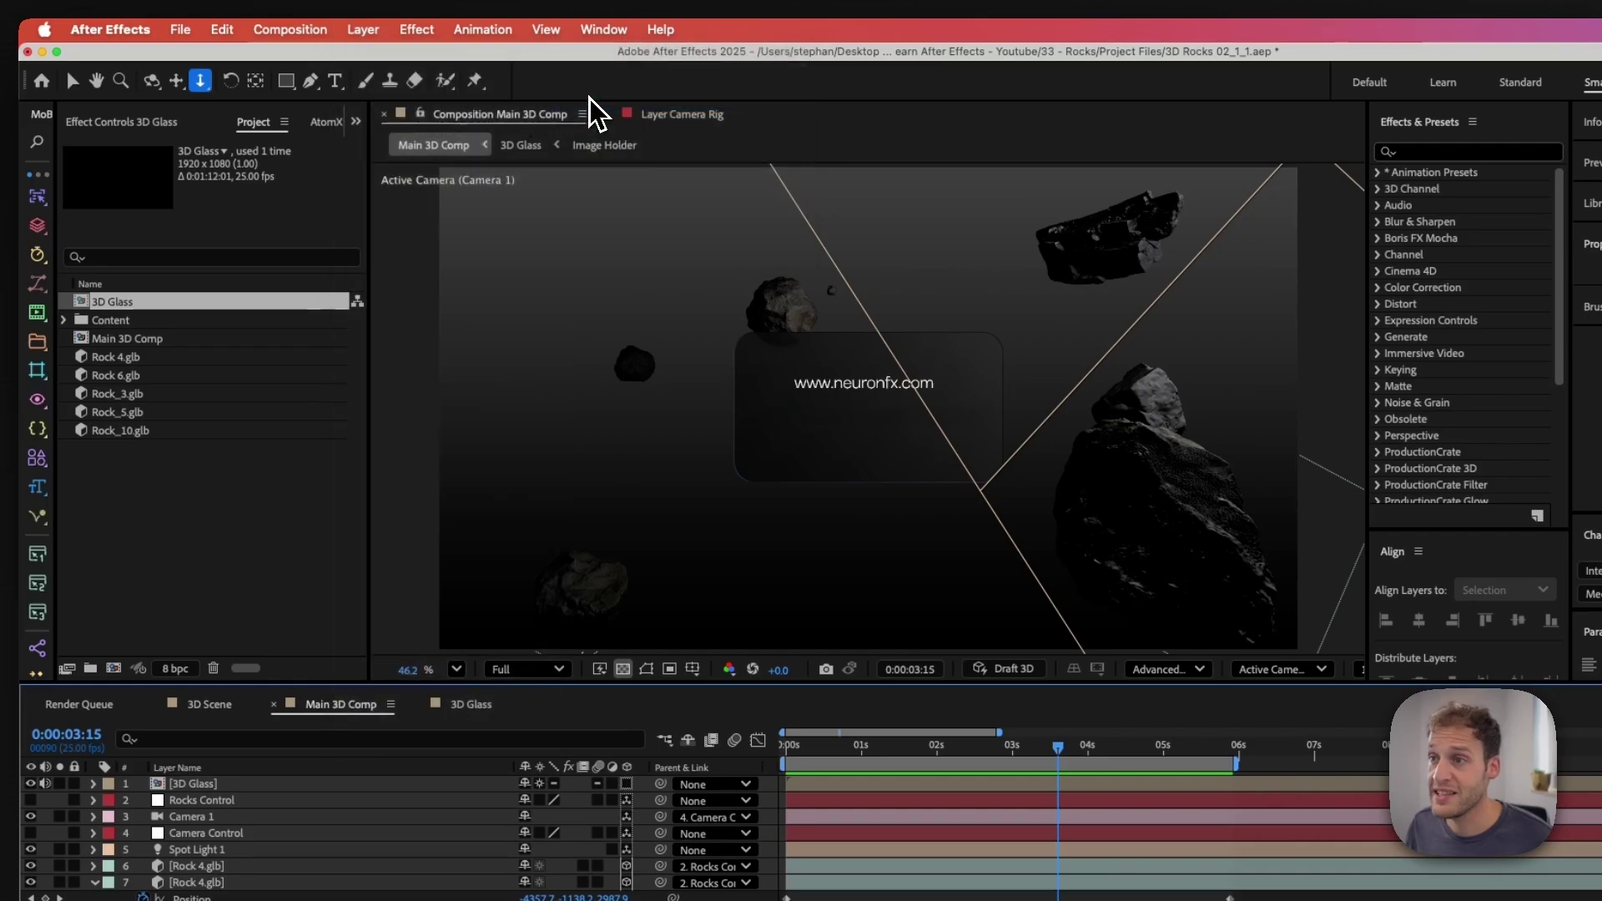
left_click(938, 367)
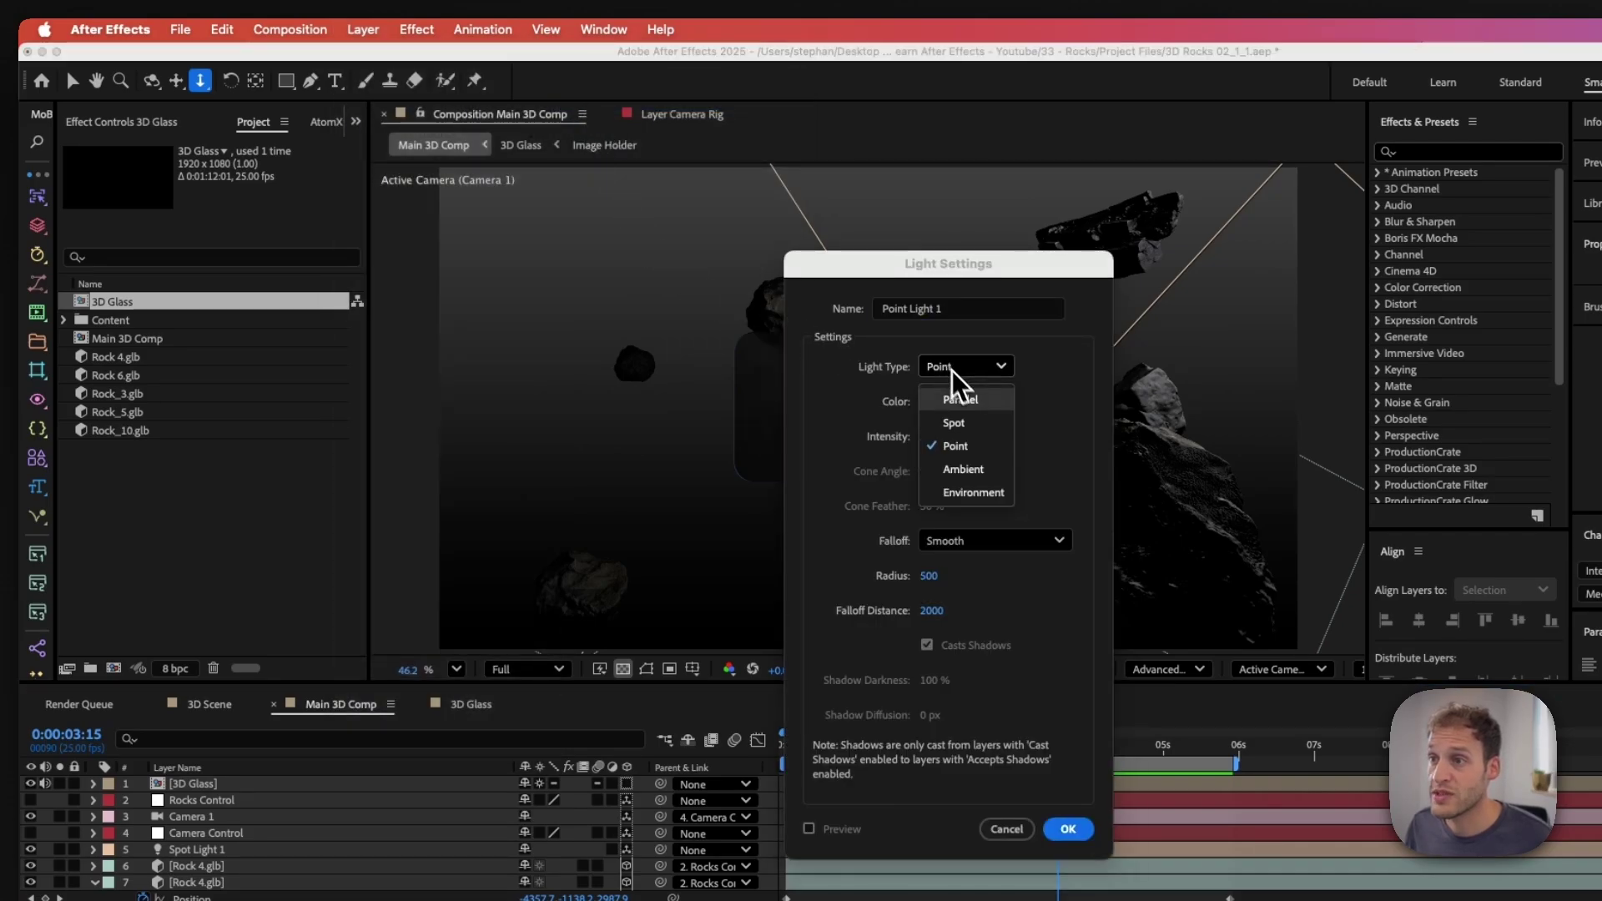
left_click(970, 443)
left_click(1068, 829)
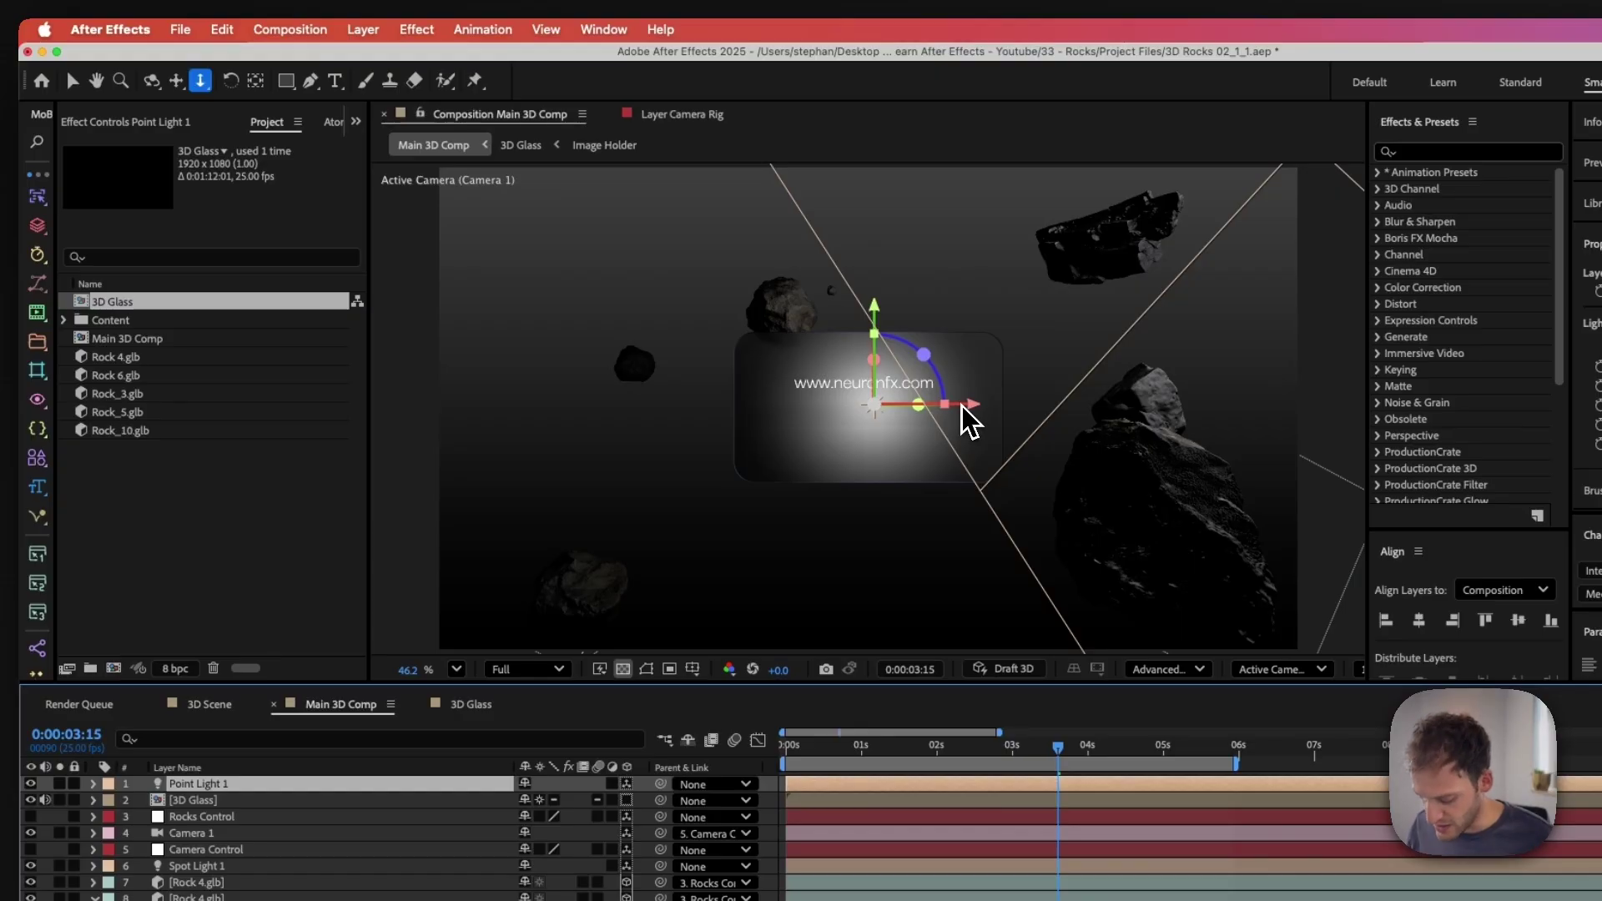
Step: Move Point Light 1 to the glass panel's upper-right corner and towards the camera, to about 2795, -96, -1468
key("v")
left_click_drag(964, 405, 1075, 404)
left_click_drag(1001, 342, 985, 271)
key("p")
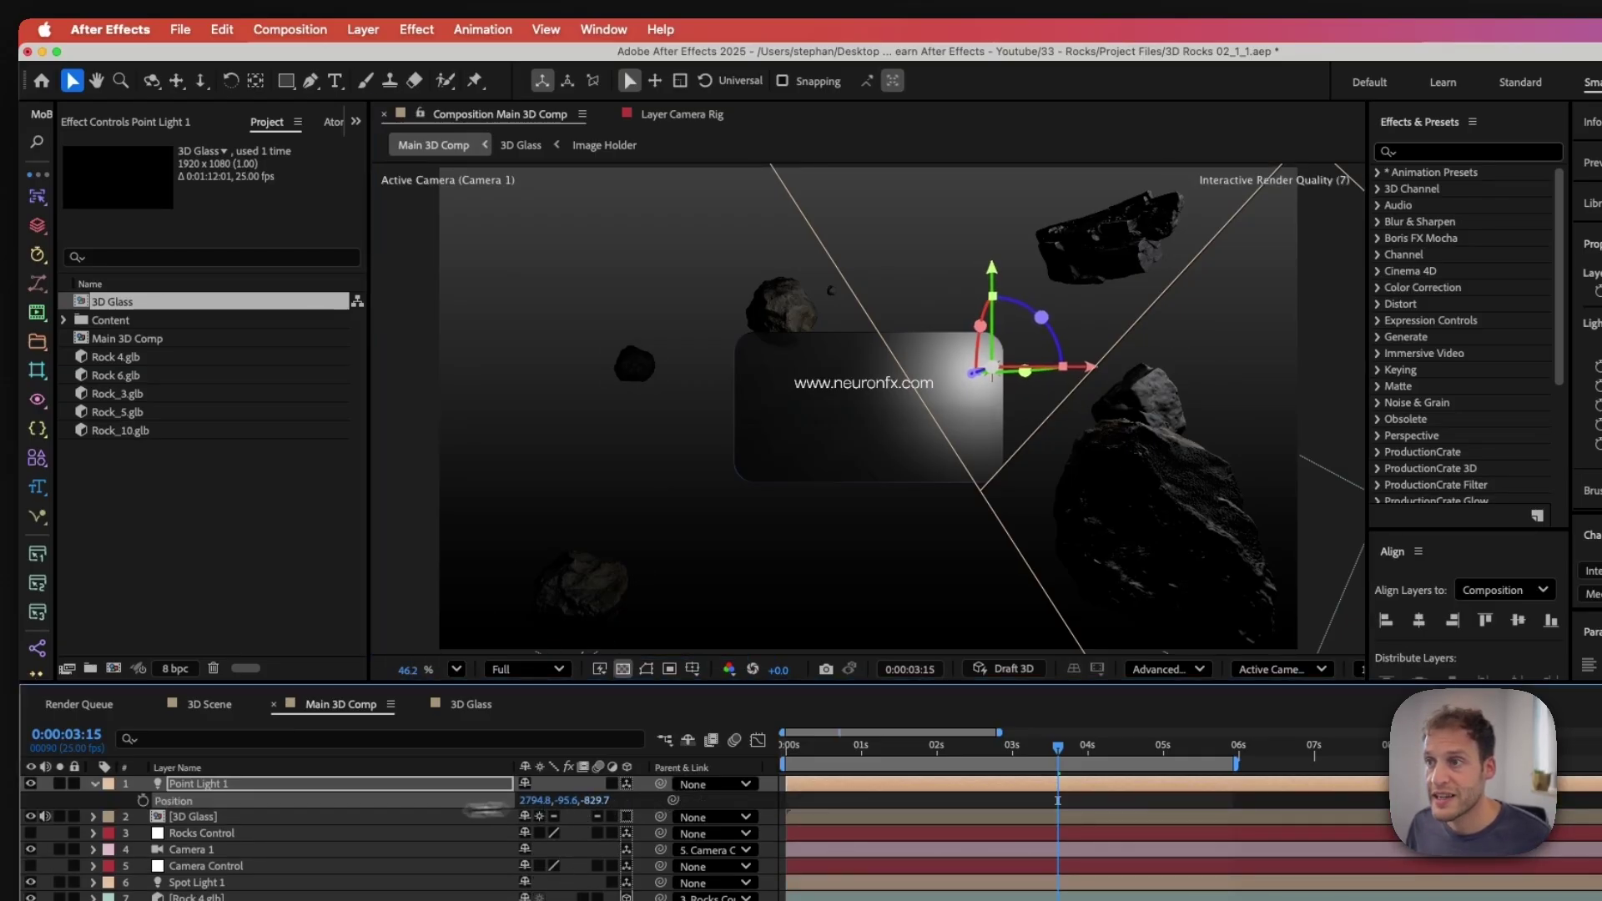
left_click_drag(488, 806, 555, 822)
Step: Set Point Light 1's falloff distance to 2800 and its intensity to 50%
key("u")
key("u")
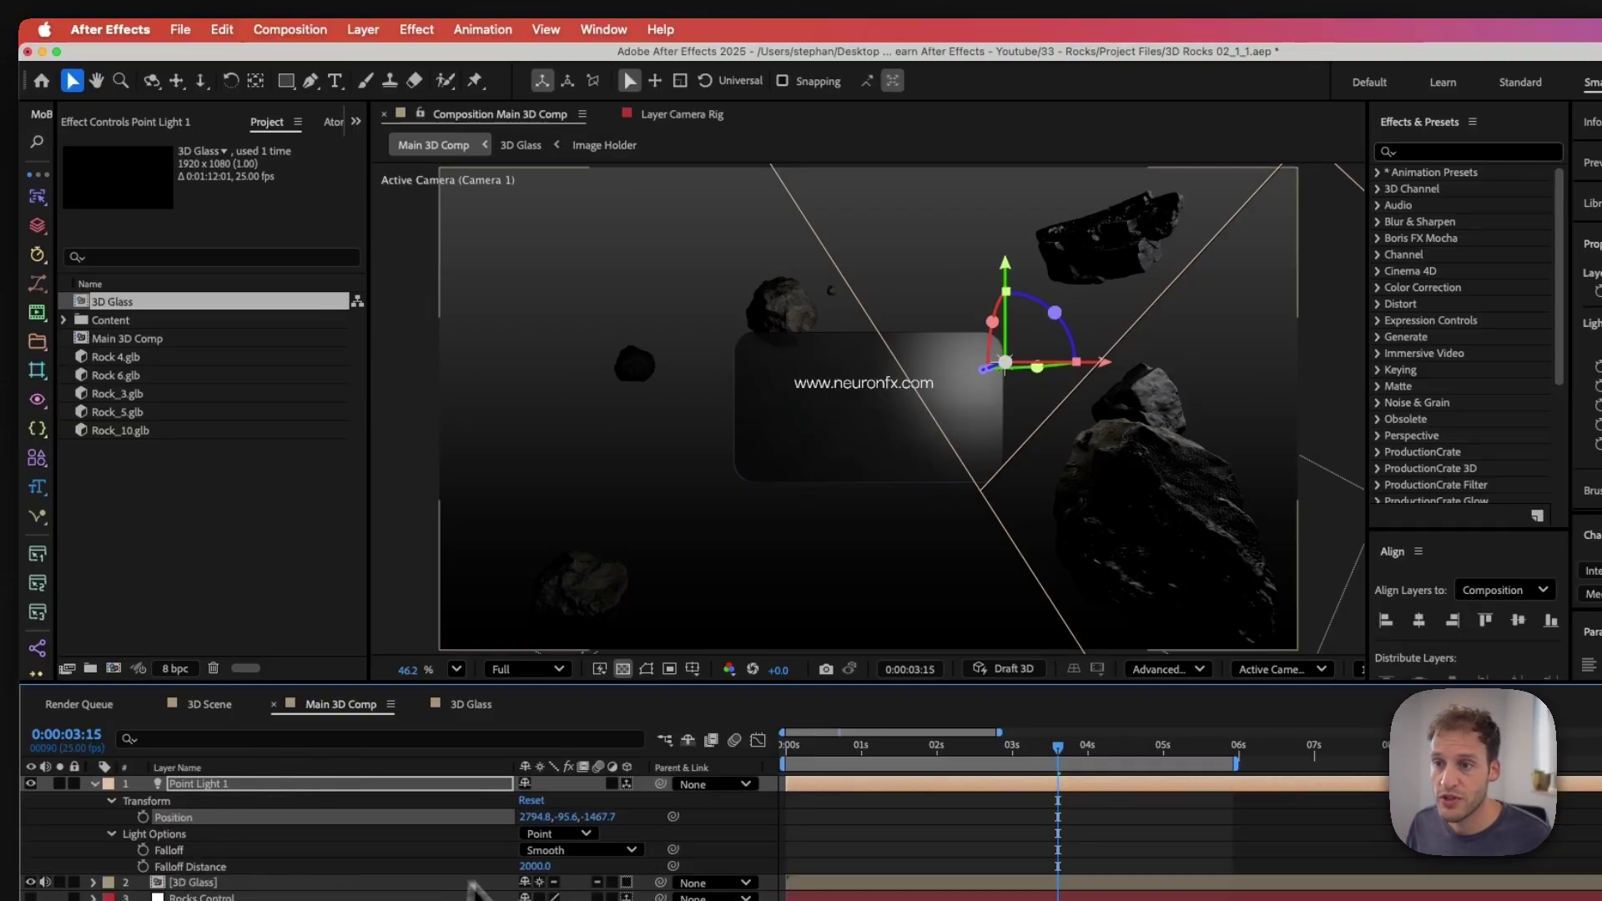
left_click_drag(535, 866, 822, 843)
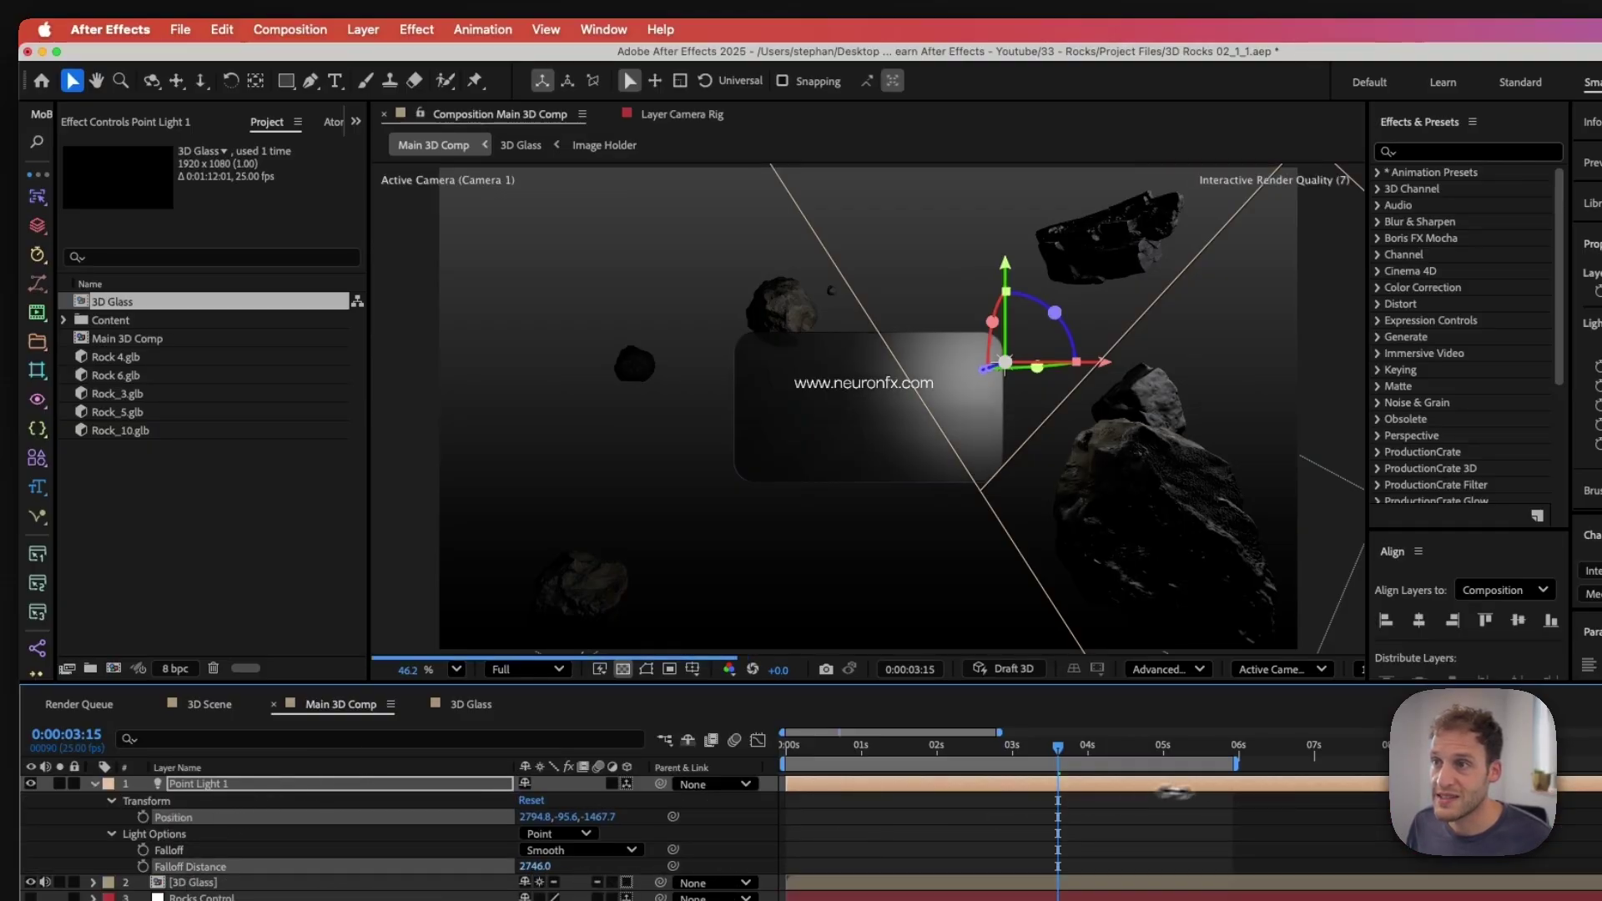
left_click_drag(1174, 793, 1218, 789)
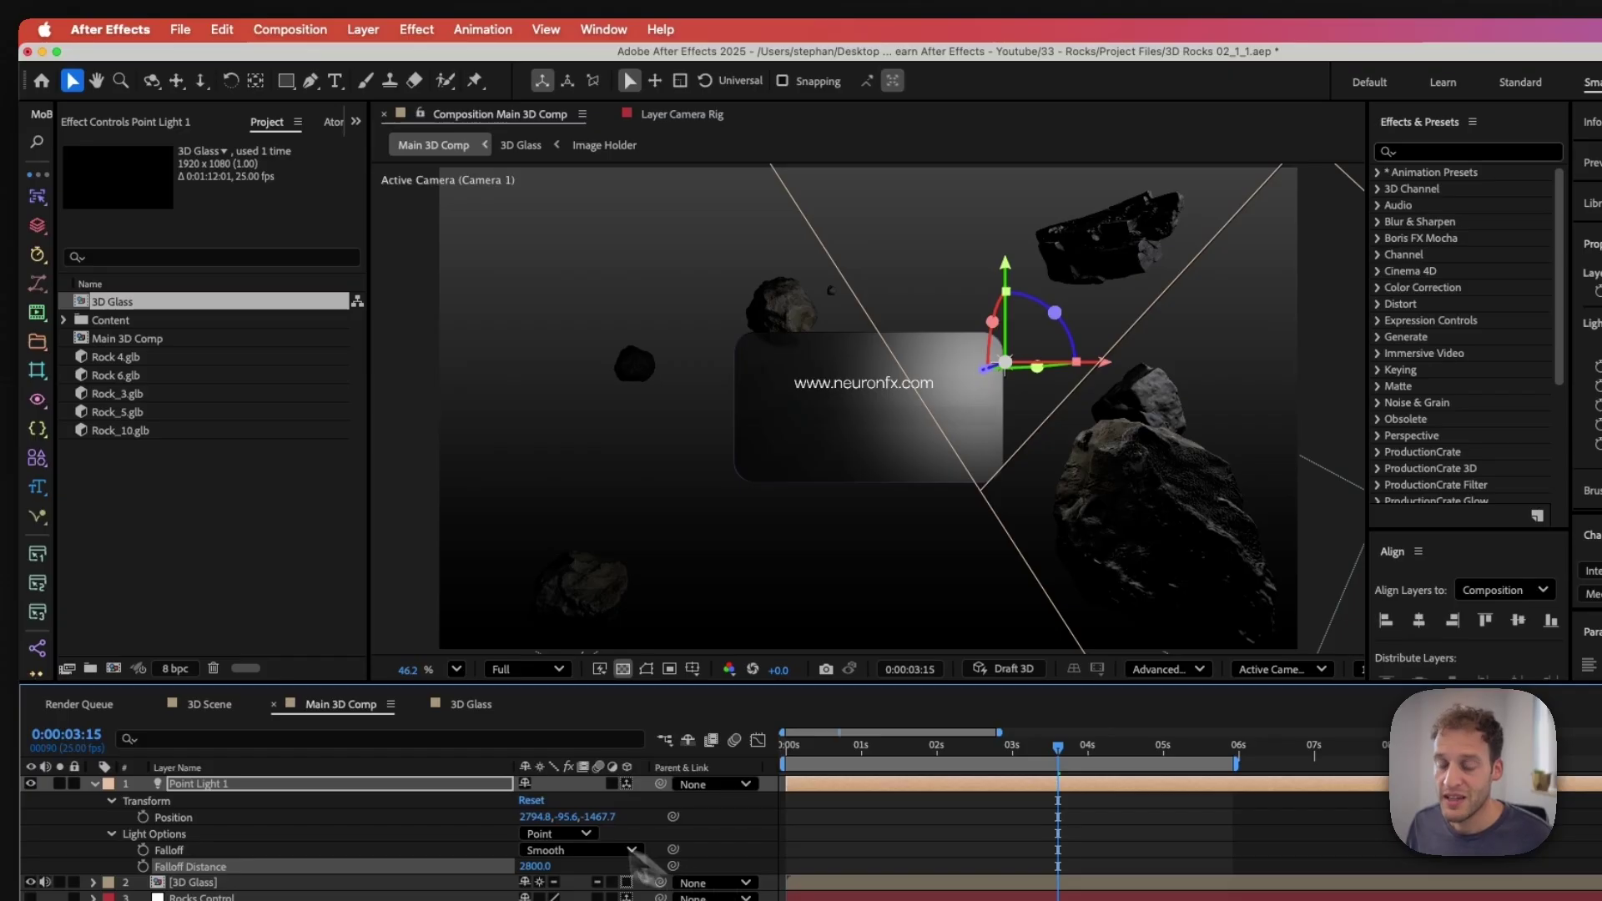
key("t")
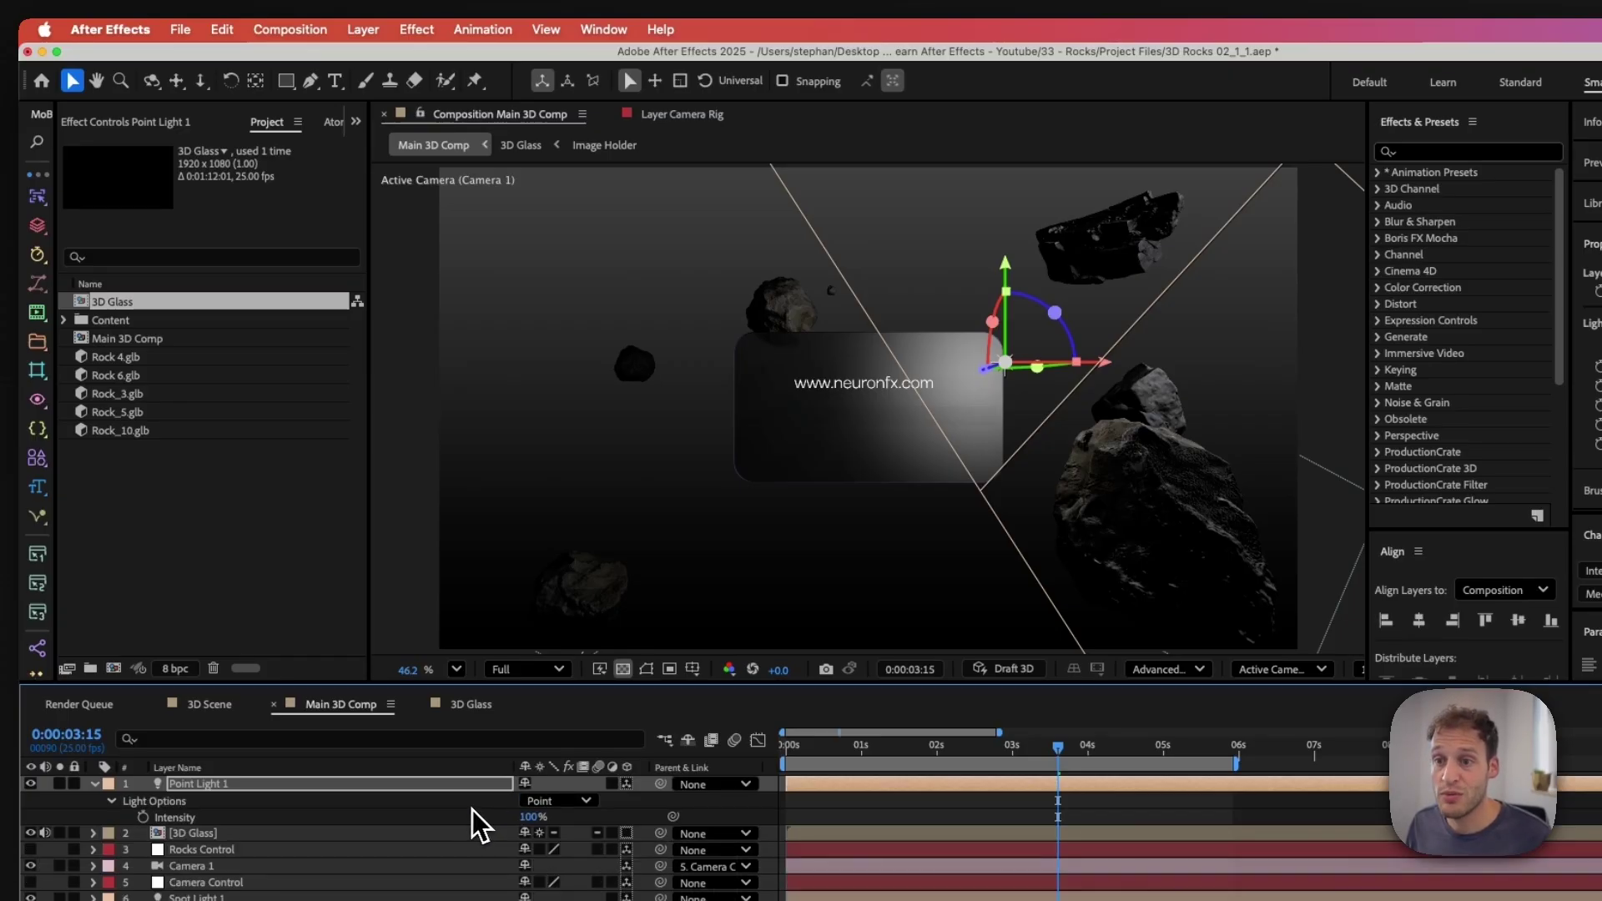
left_click(544, 831)
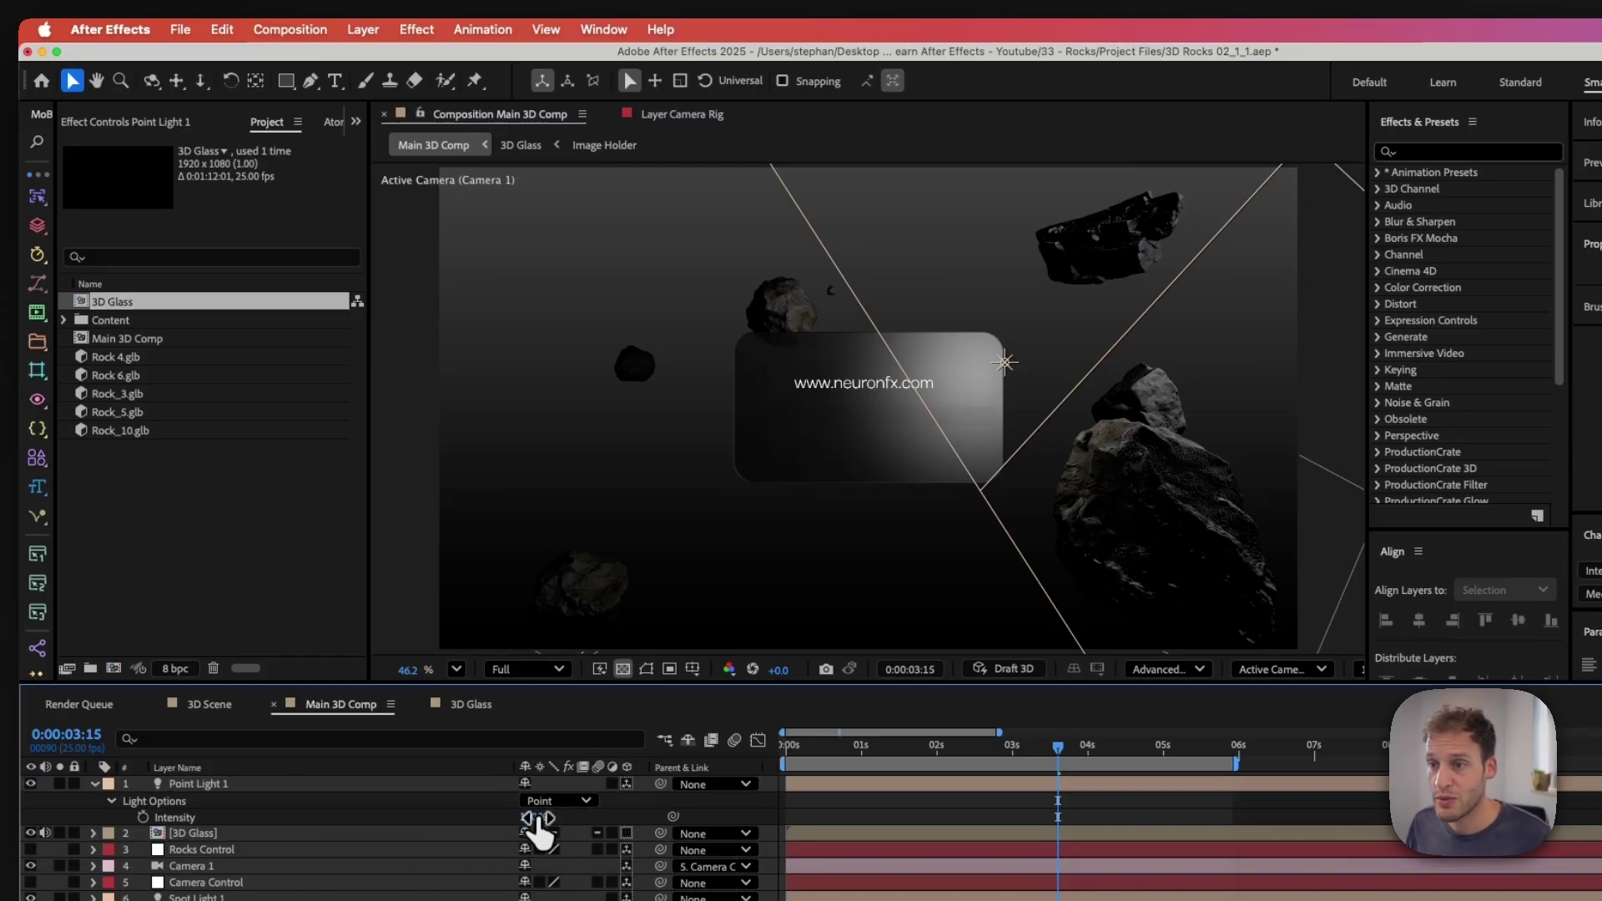
type("50")
key("Return")
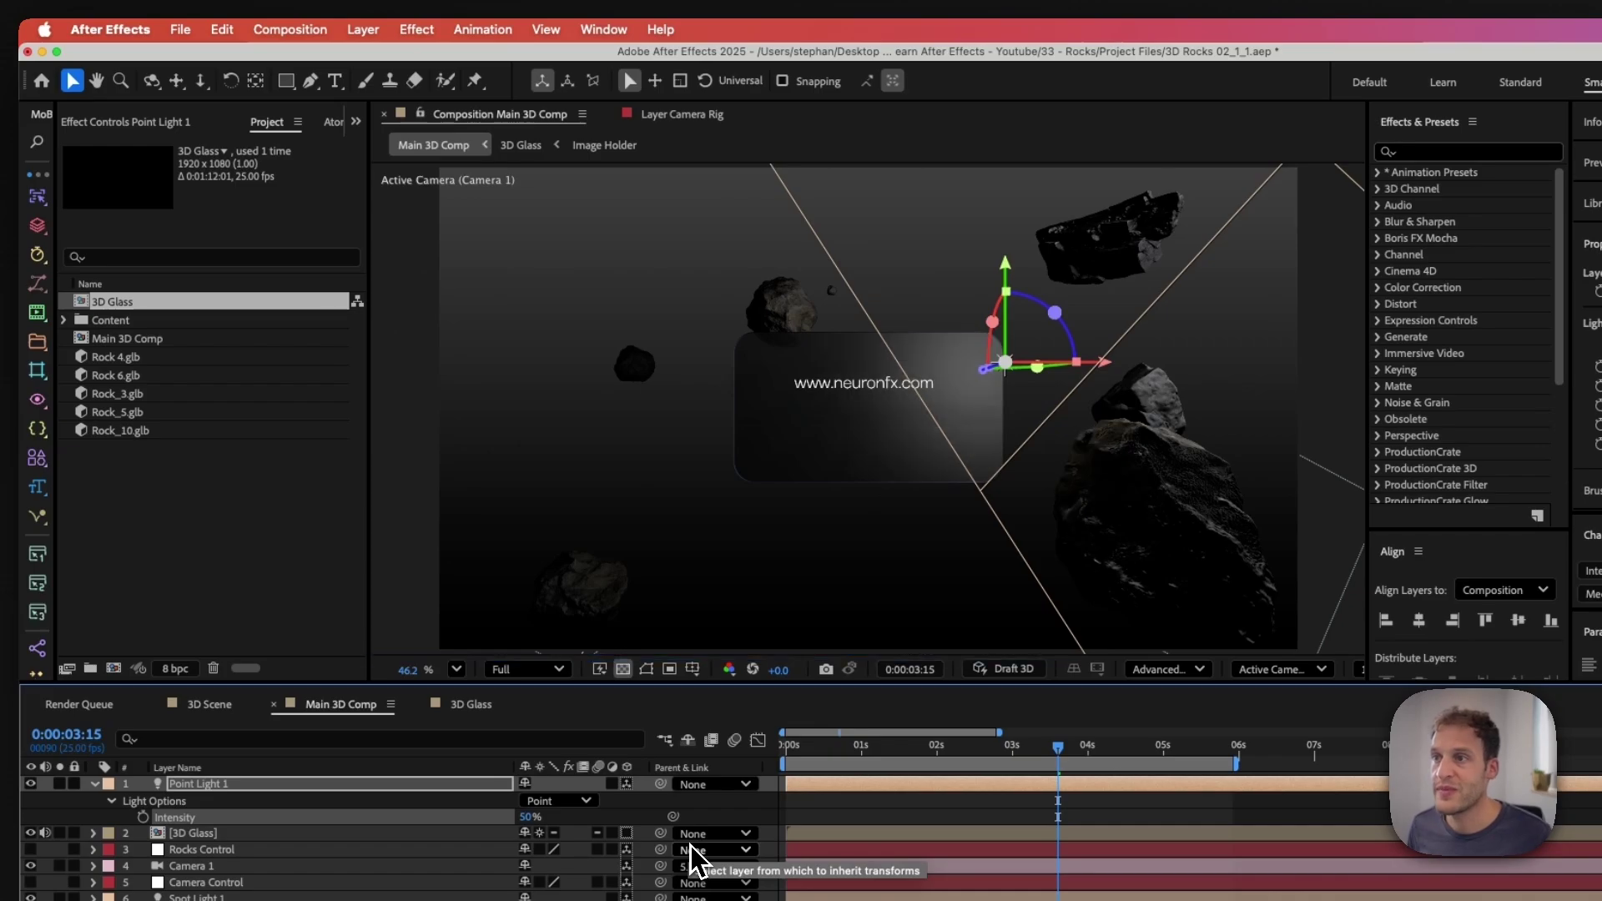
Step: Duplicate Point Light 1 and place the copy by the glass panel's lower-left edge, checking the lighting at 0:00:04:18
left_click(272, 791)
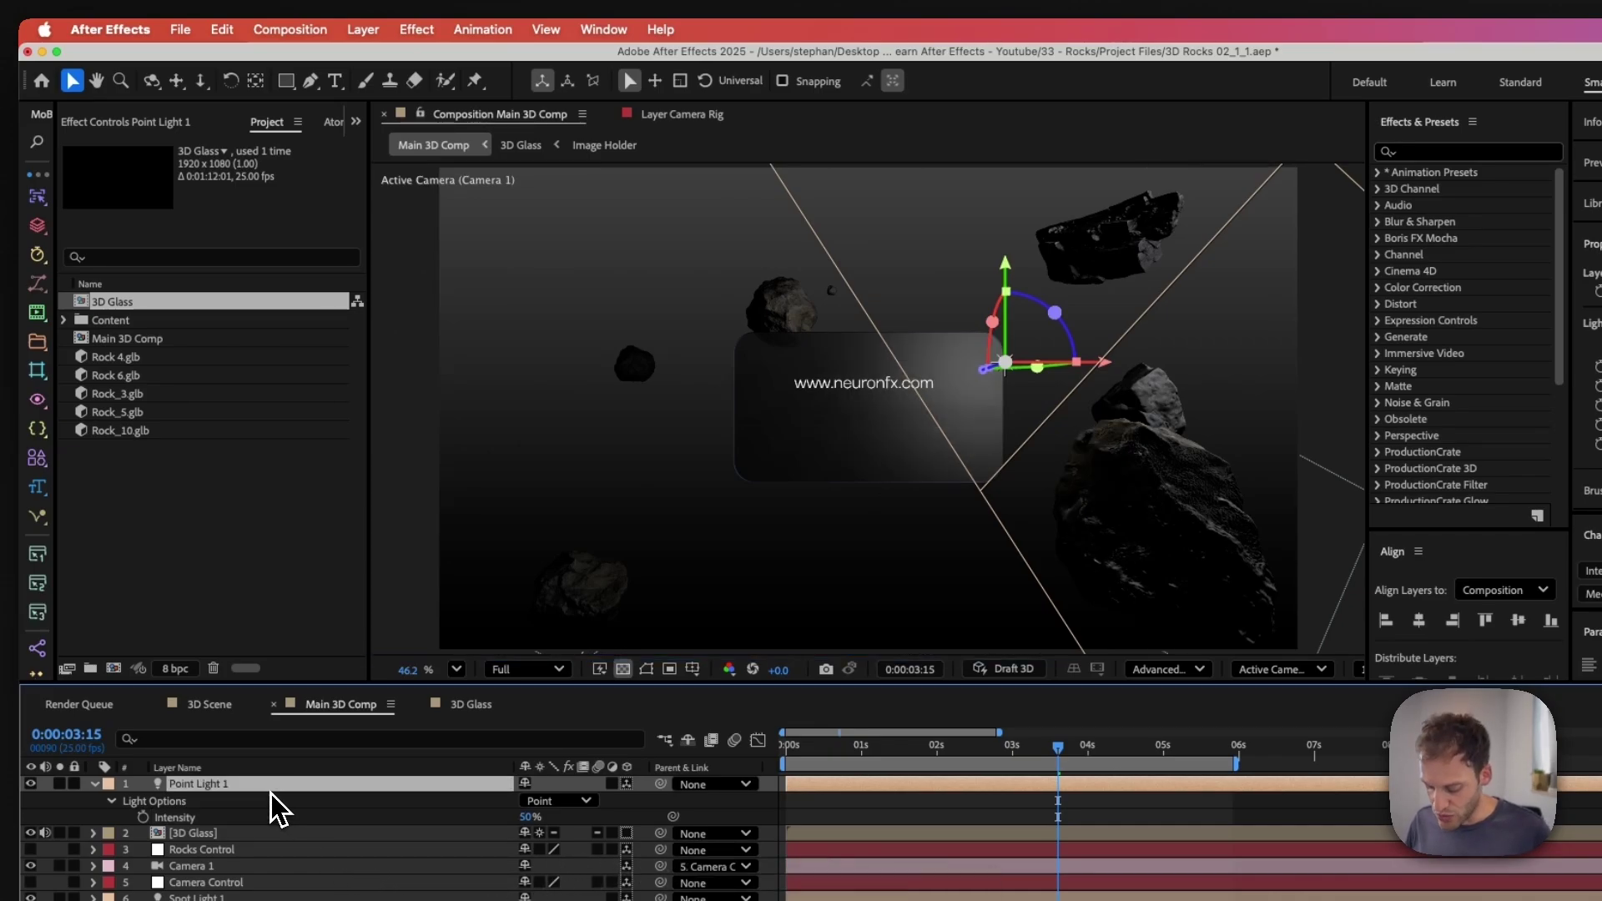
key("super+d")
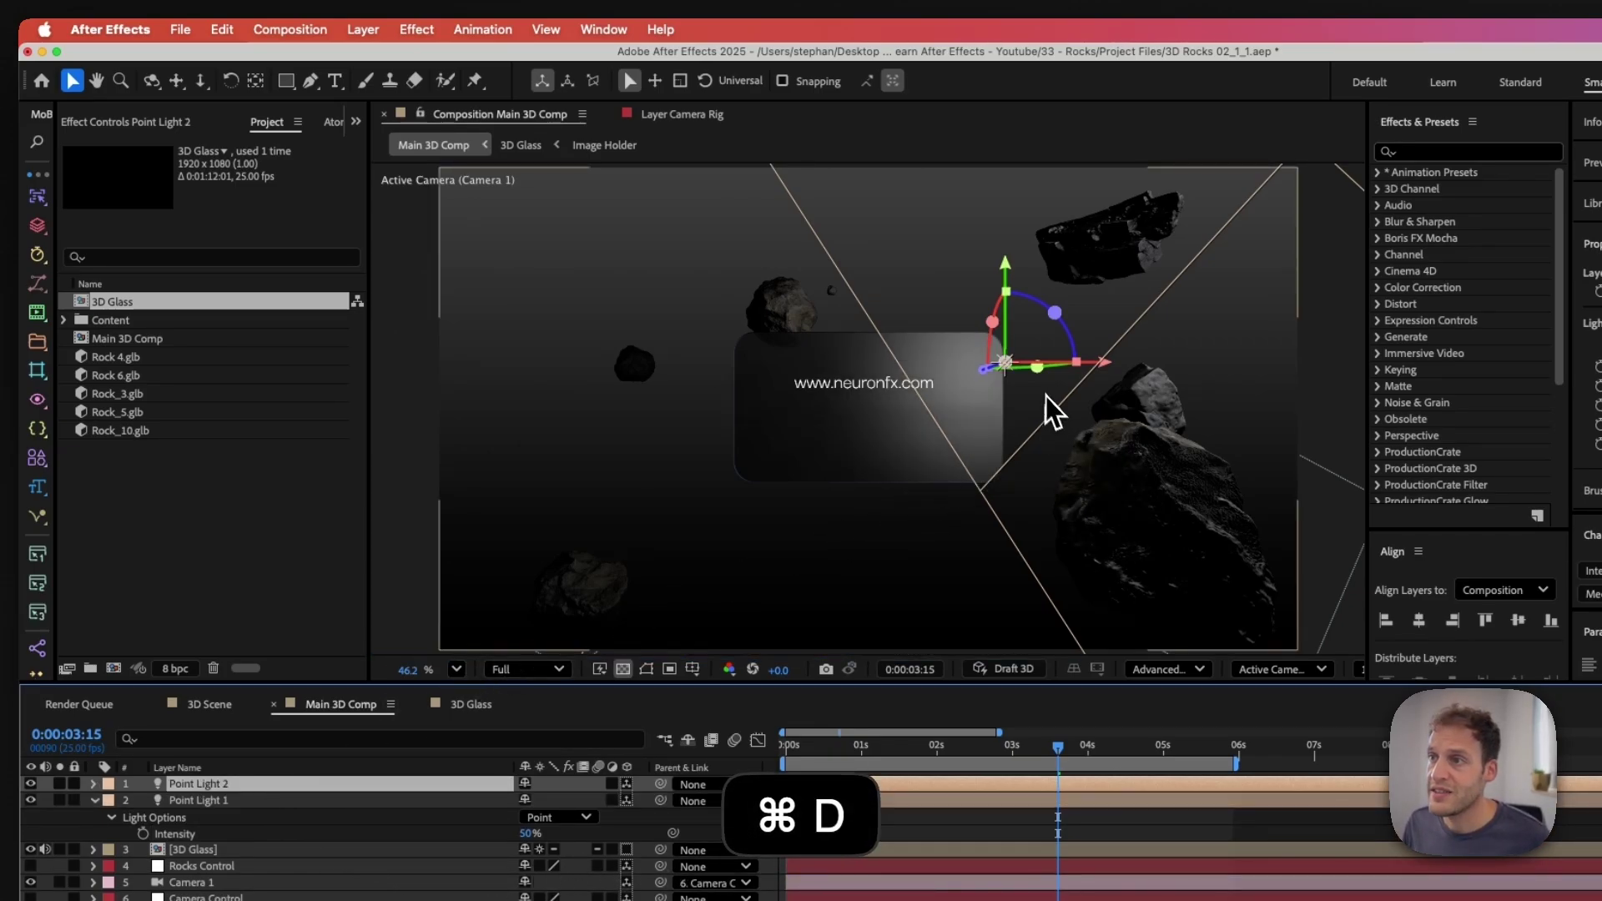
left_click_drag(1085, 371, 818, 419)
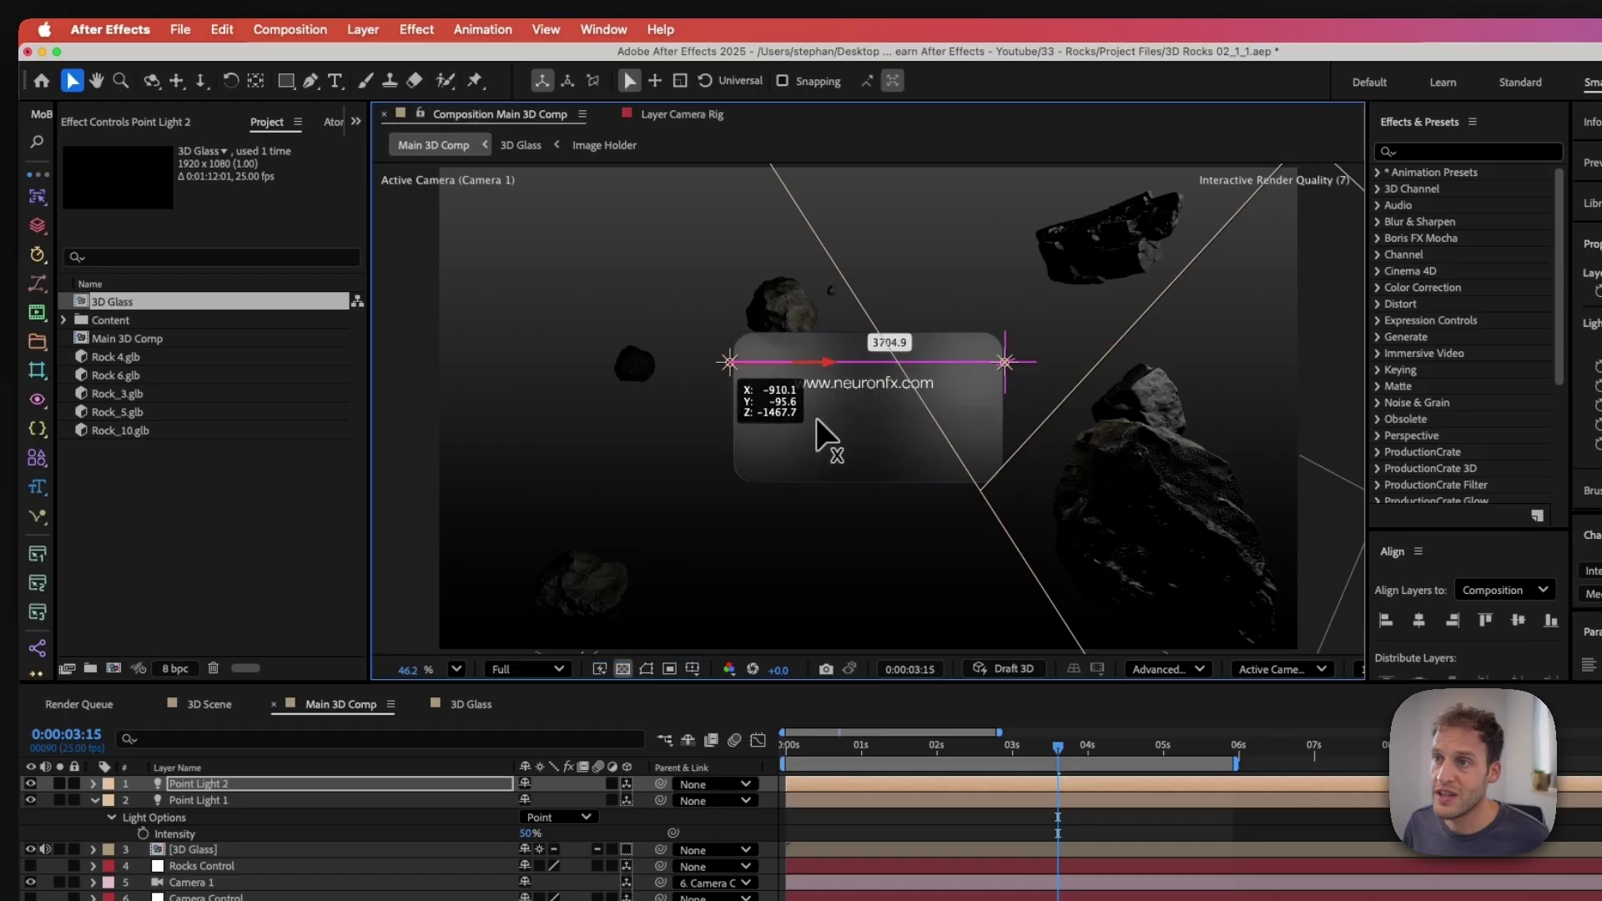
left_click_drag(731, 282, 734, 371)
left_click_drag(1128, 748, 1143, 755)
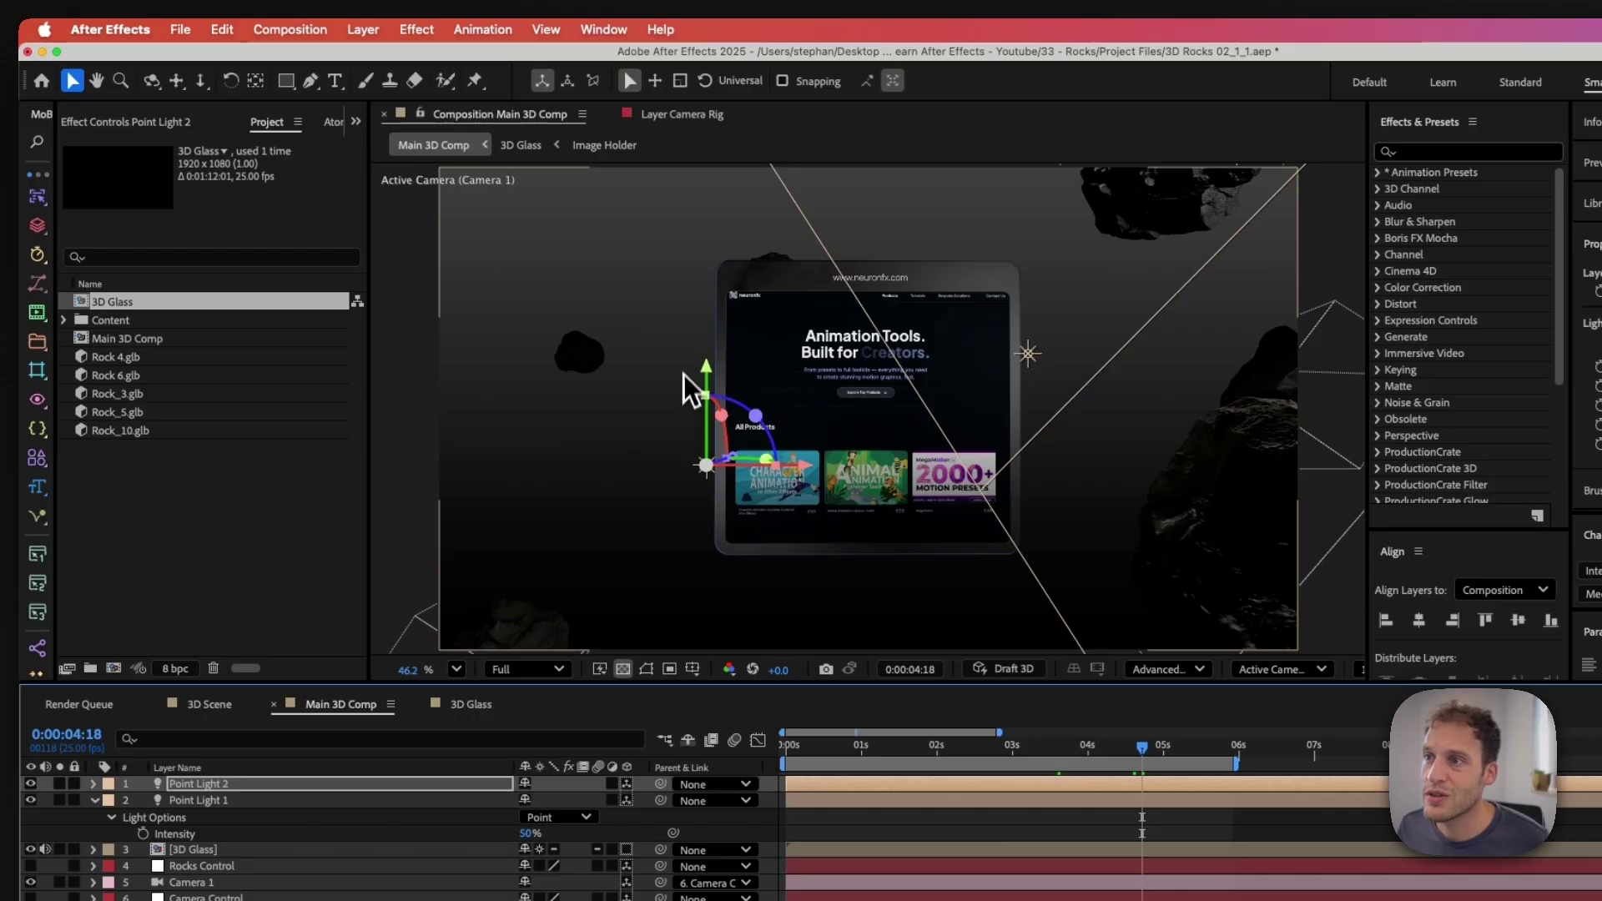
left_click_drag(702, 365, 710, 398)
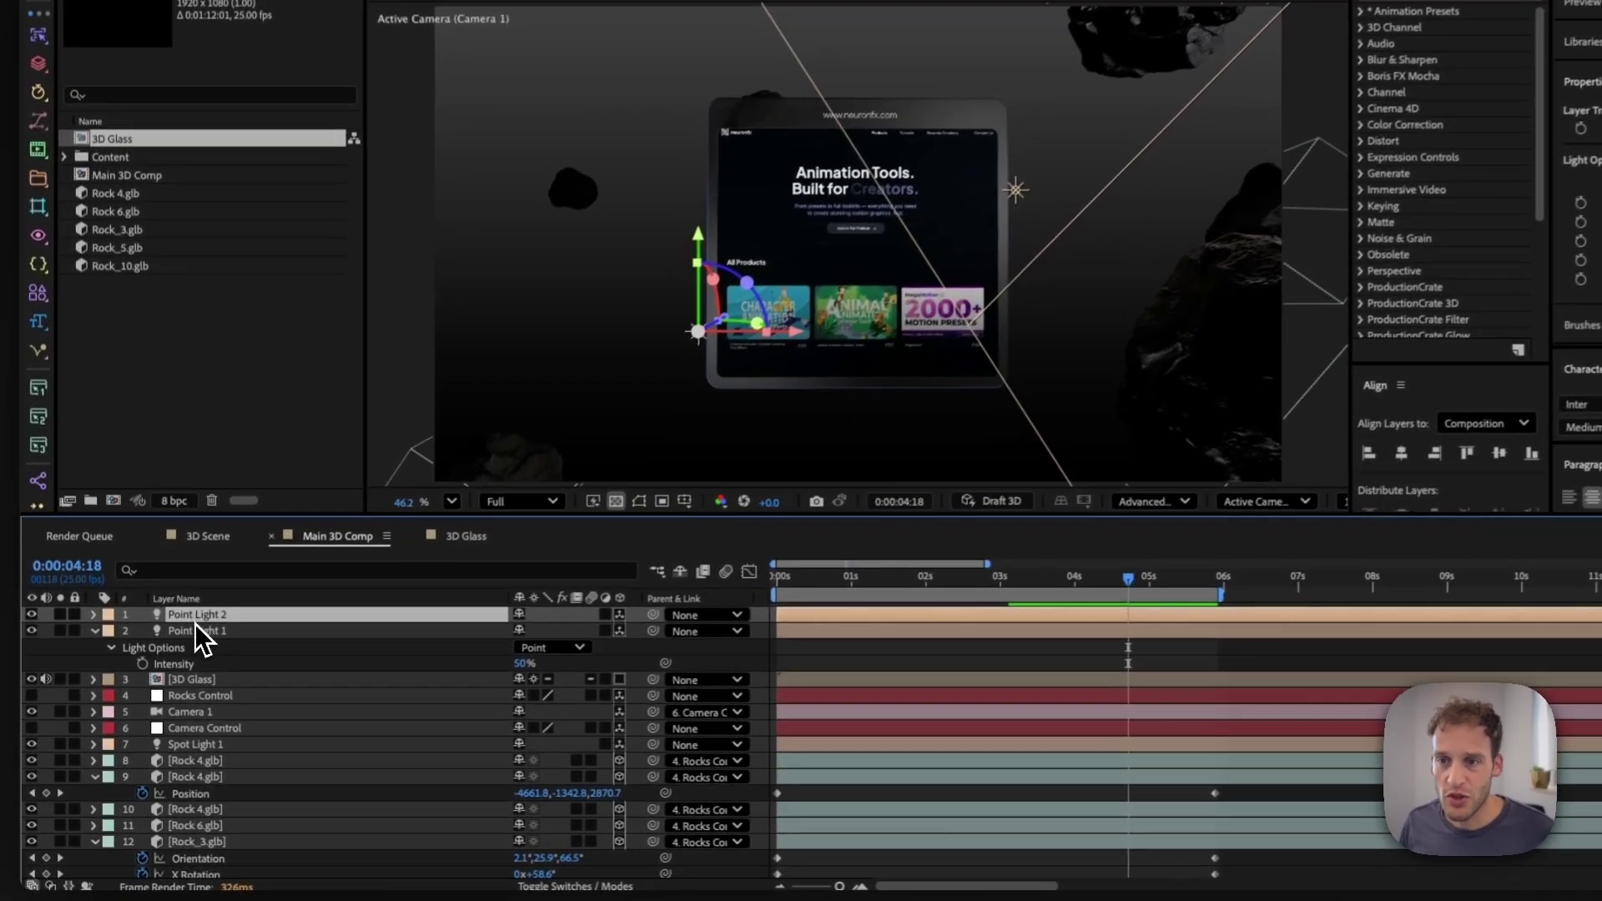
Step: Precompose all layers except BG as "3D Master Scene" with all attributes moved, and return to Main 3D Comp
scroll(190, 707, "down", 3)
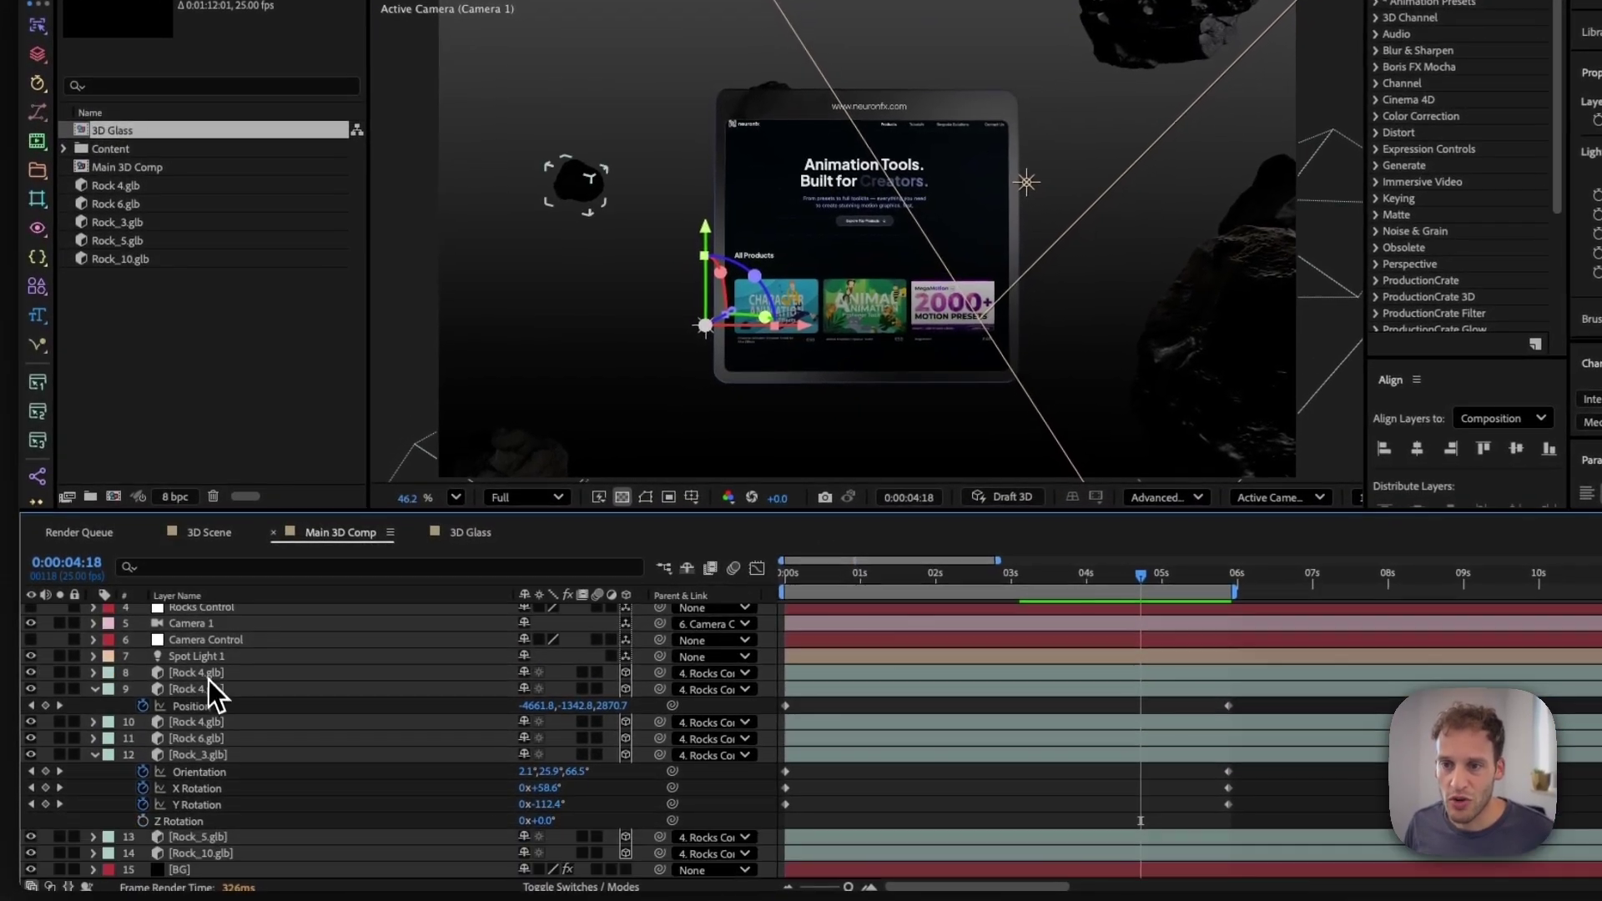
left_click(207, 852, "shift")
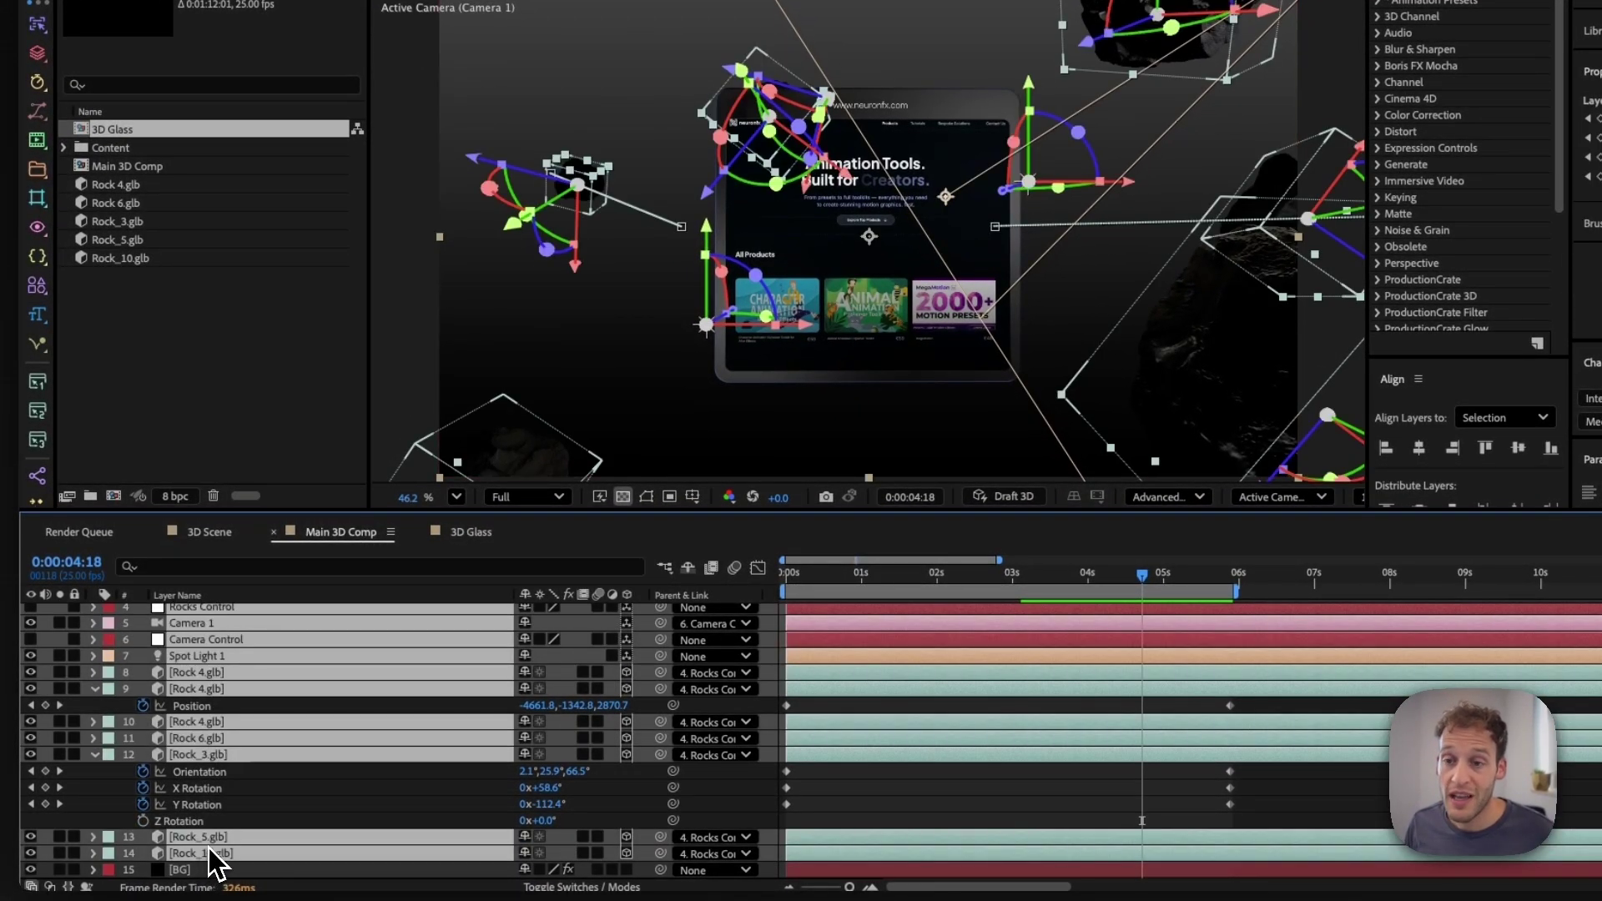
right_click(209, 856)
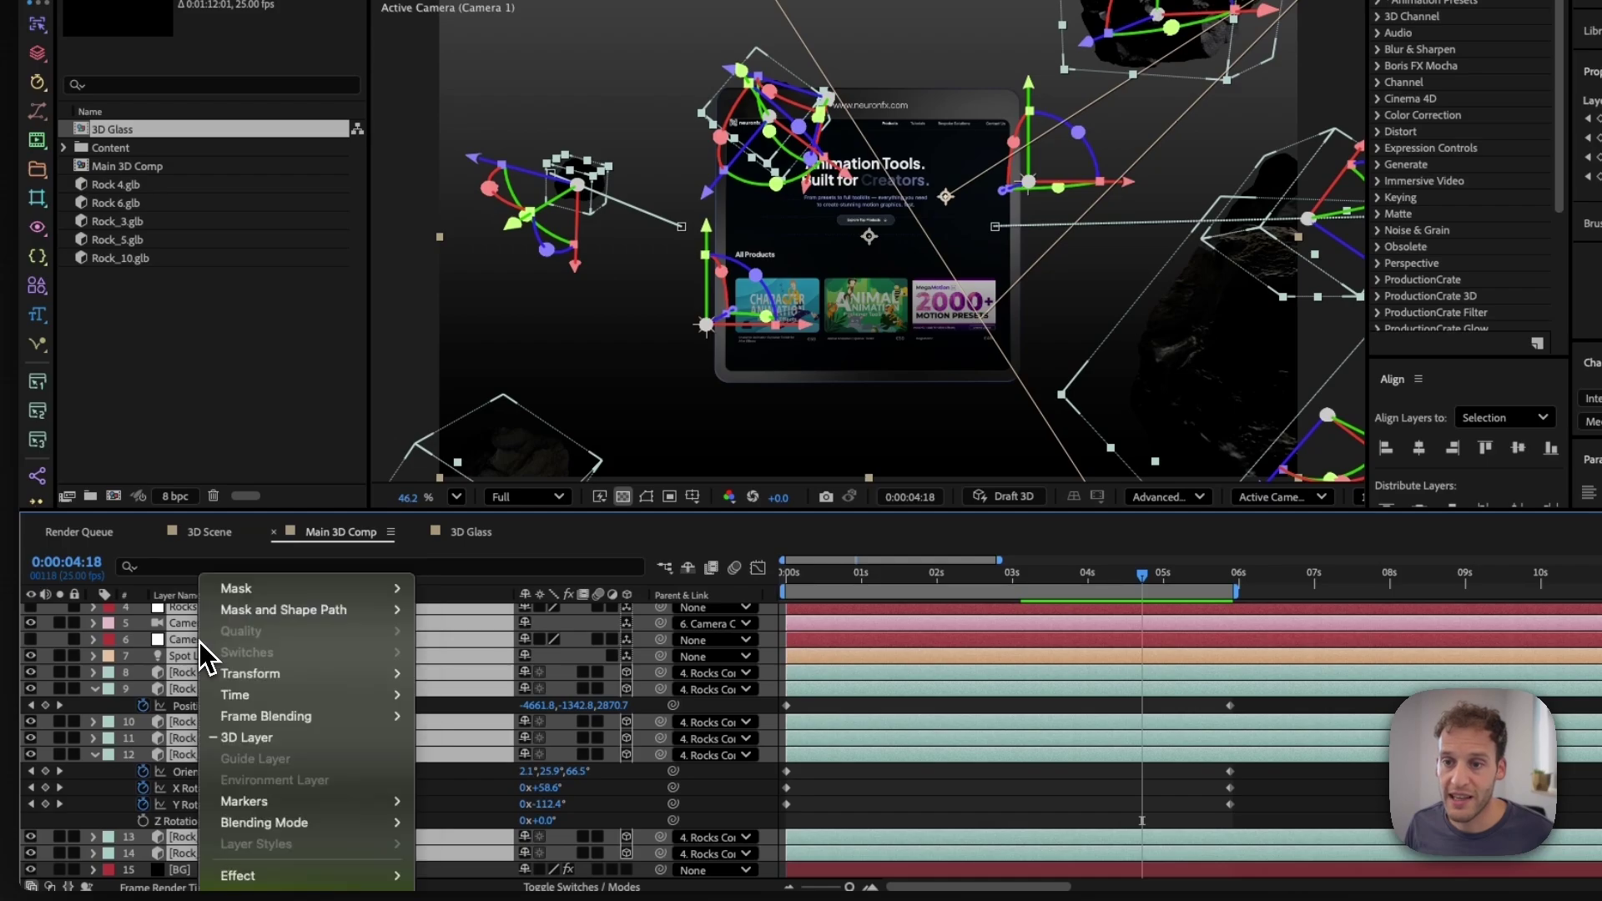
key("super+shift+c")
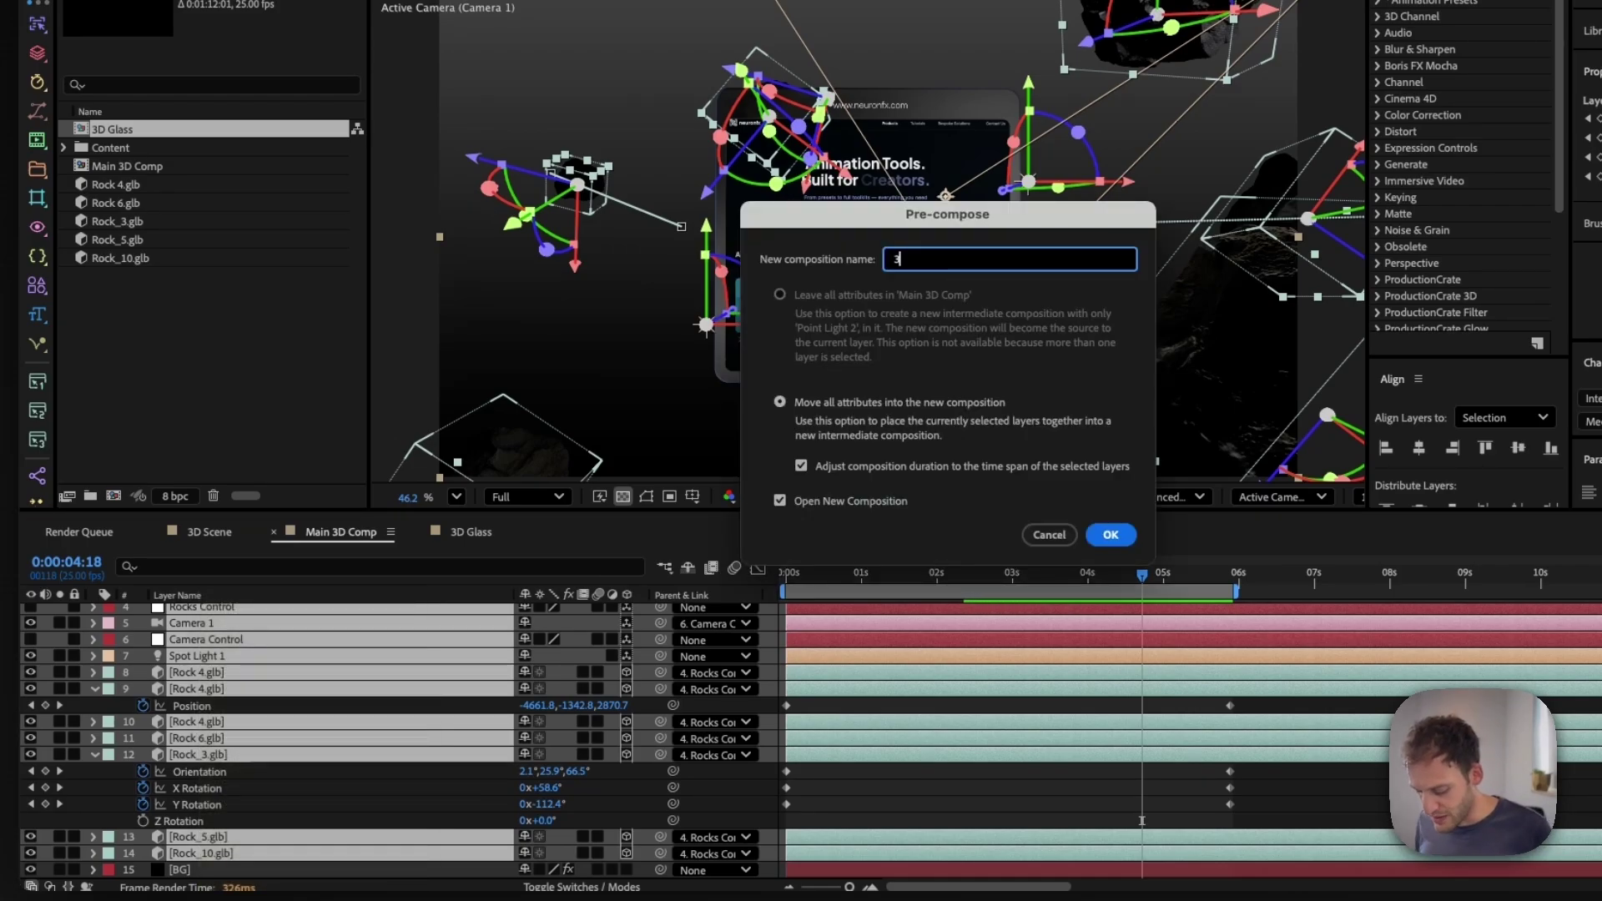
type("3D Master")
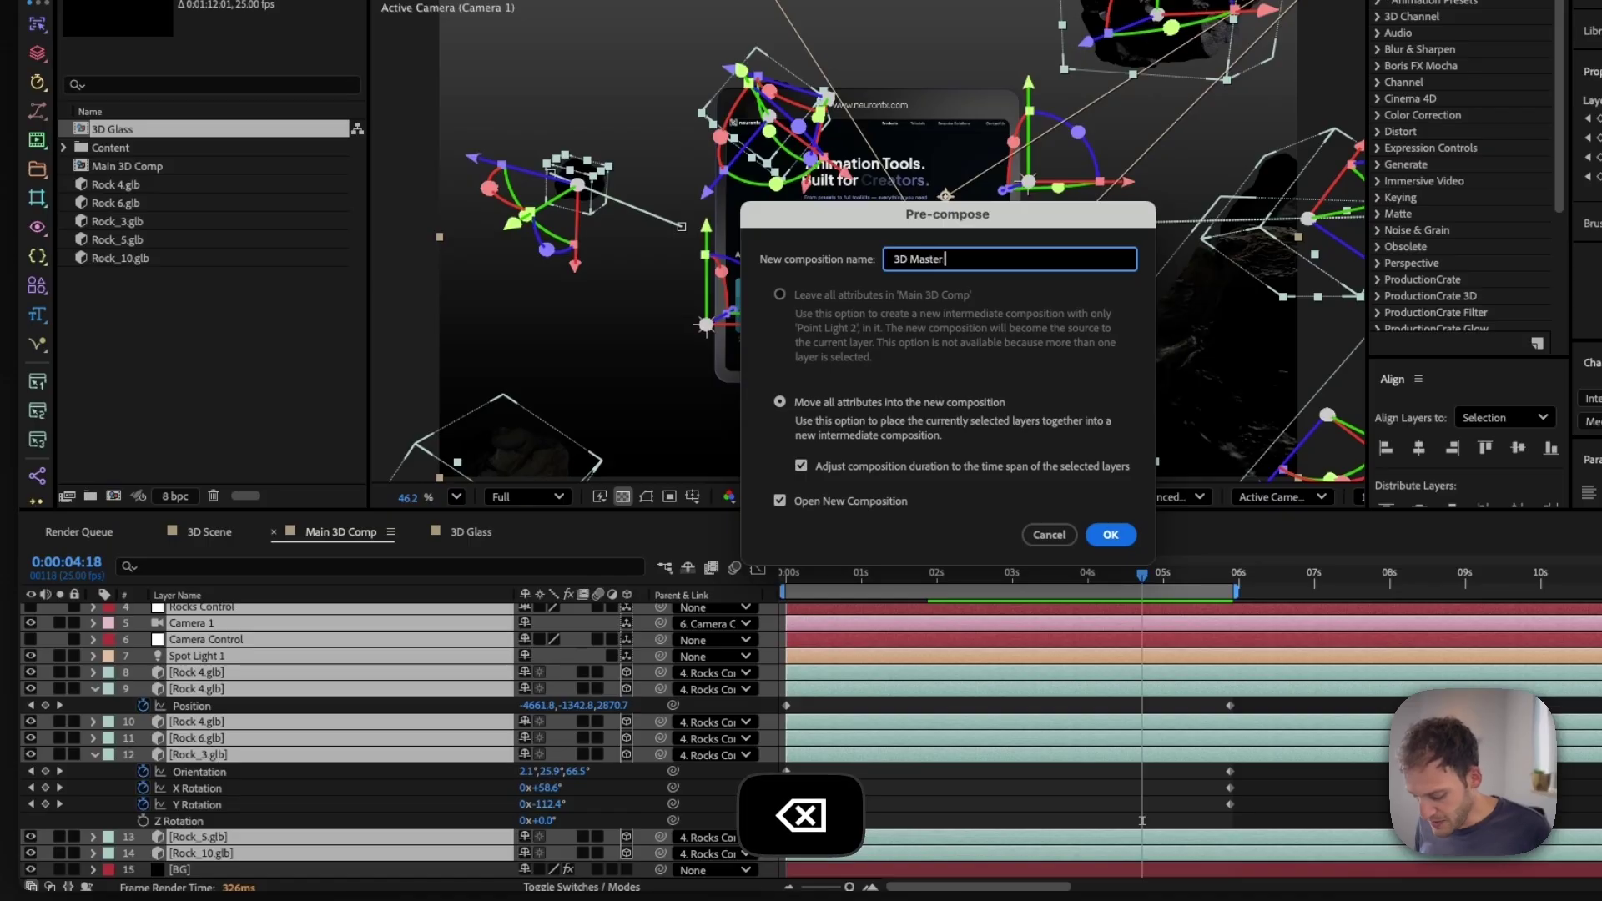
type(" Scene")
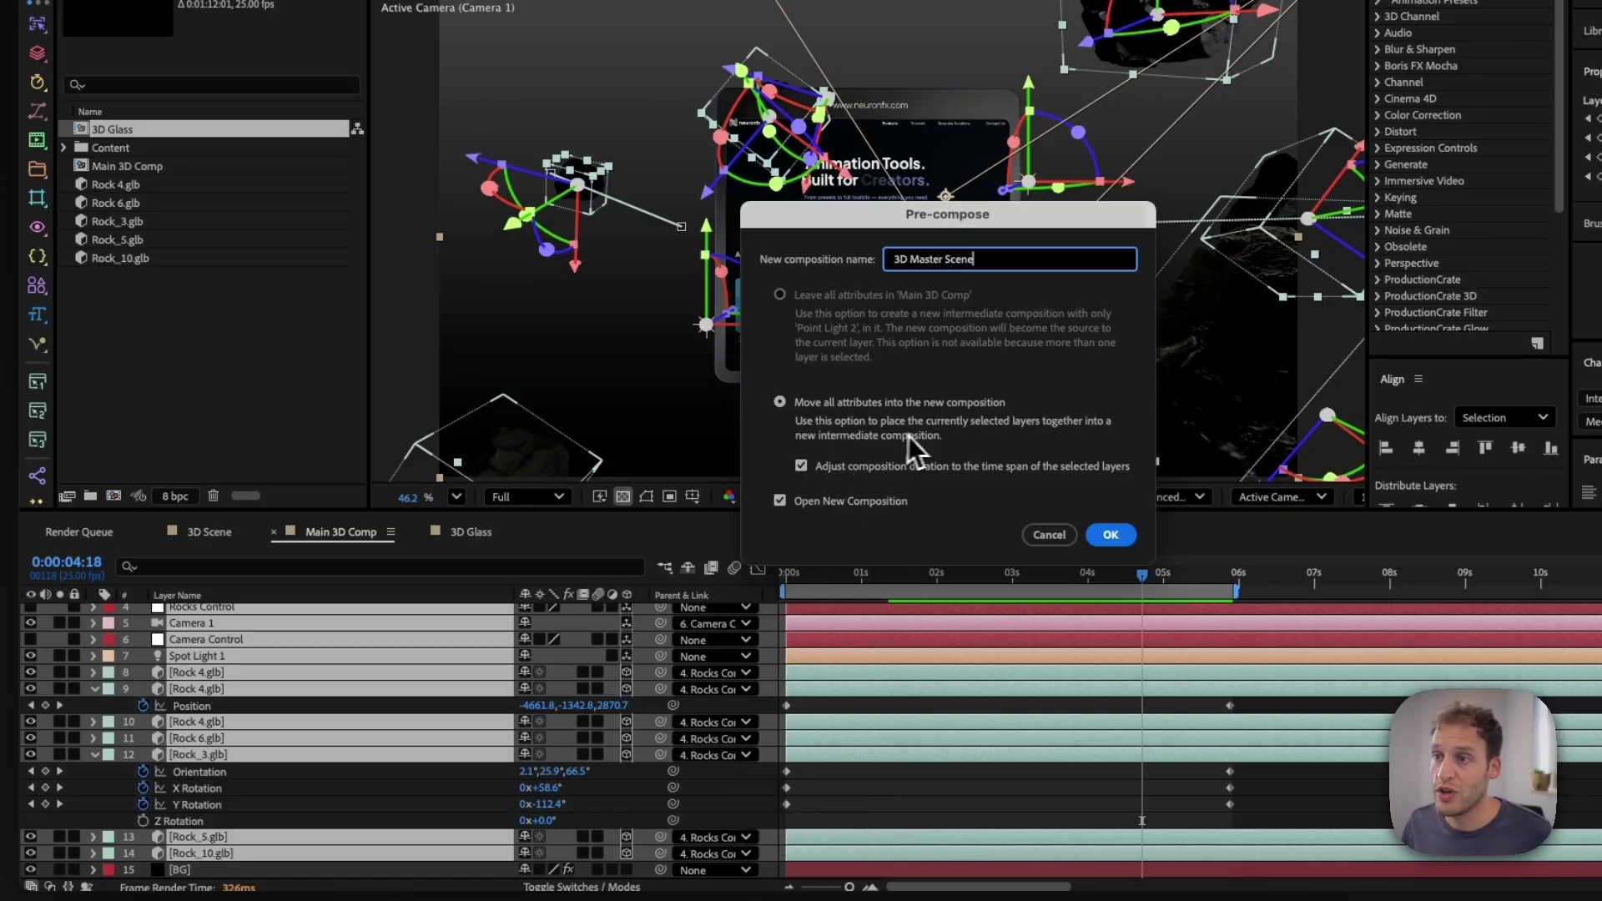
left_click(1109, 535)
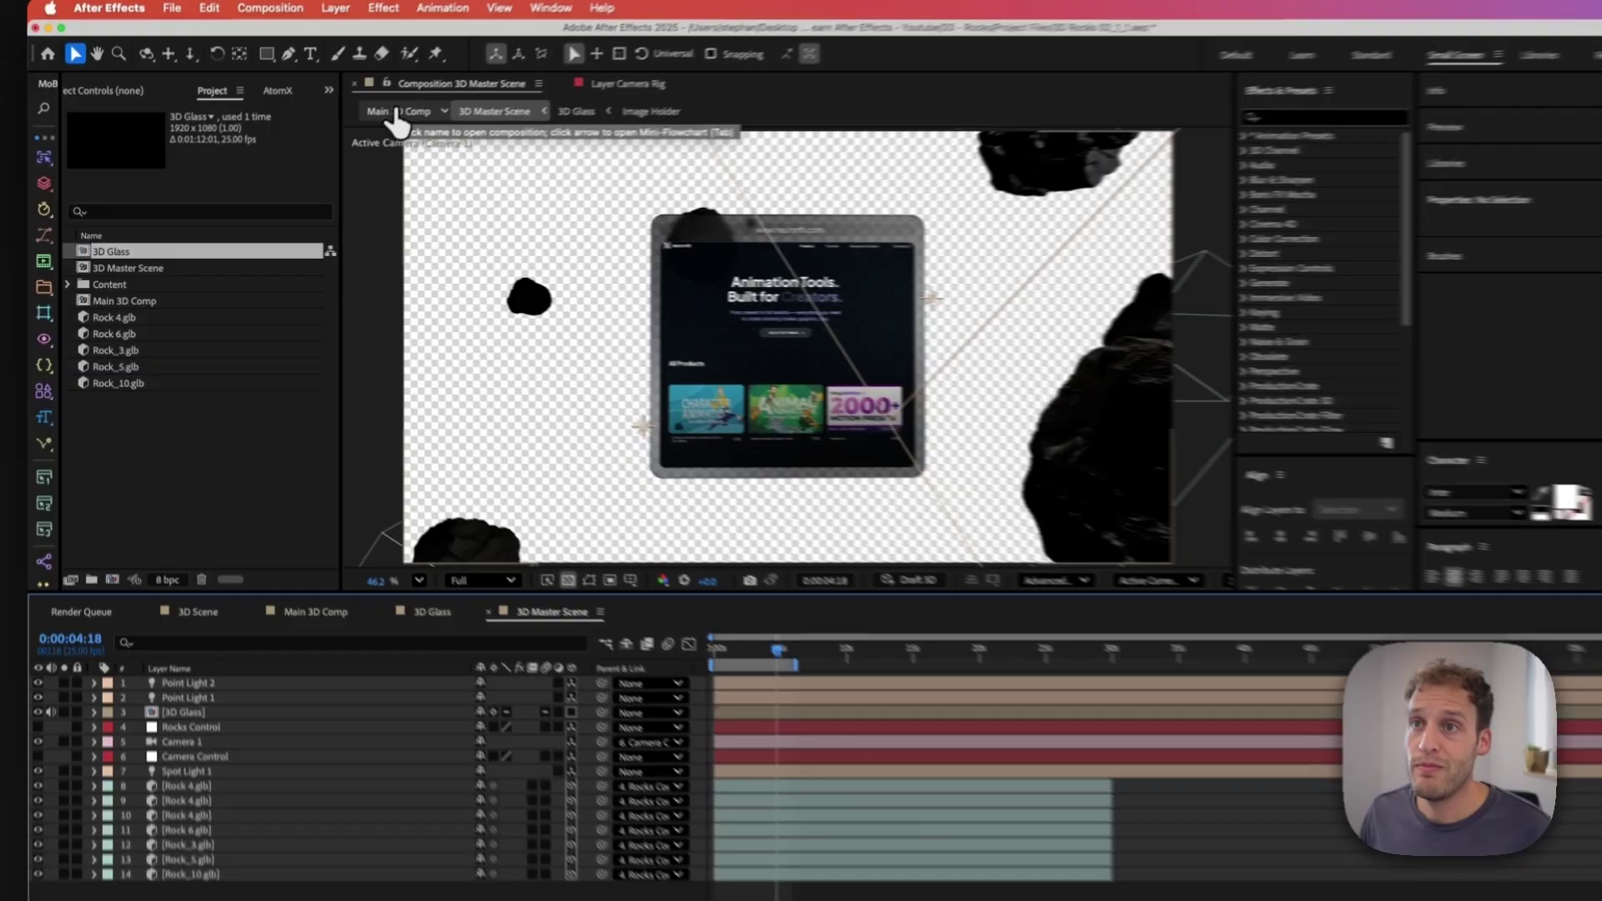
left_click(371, 125)
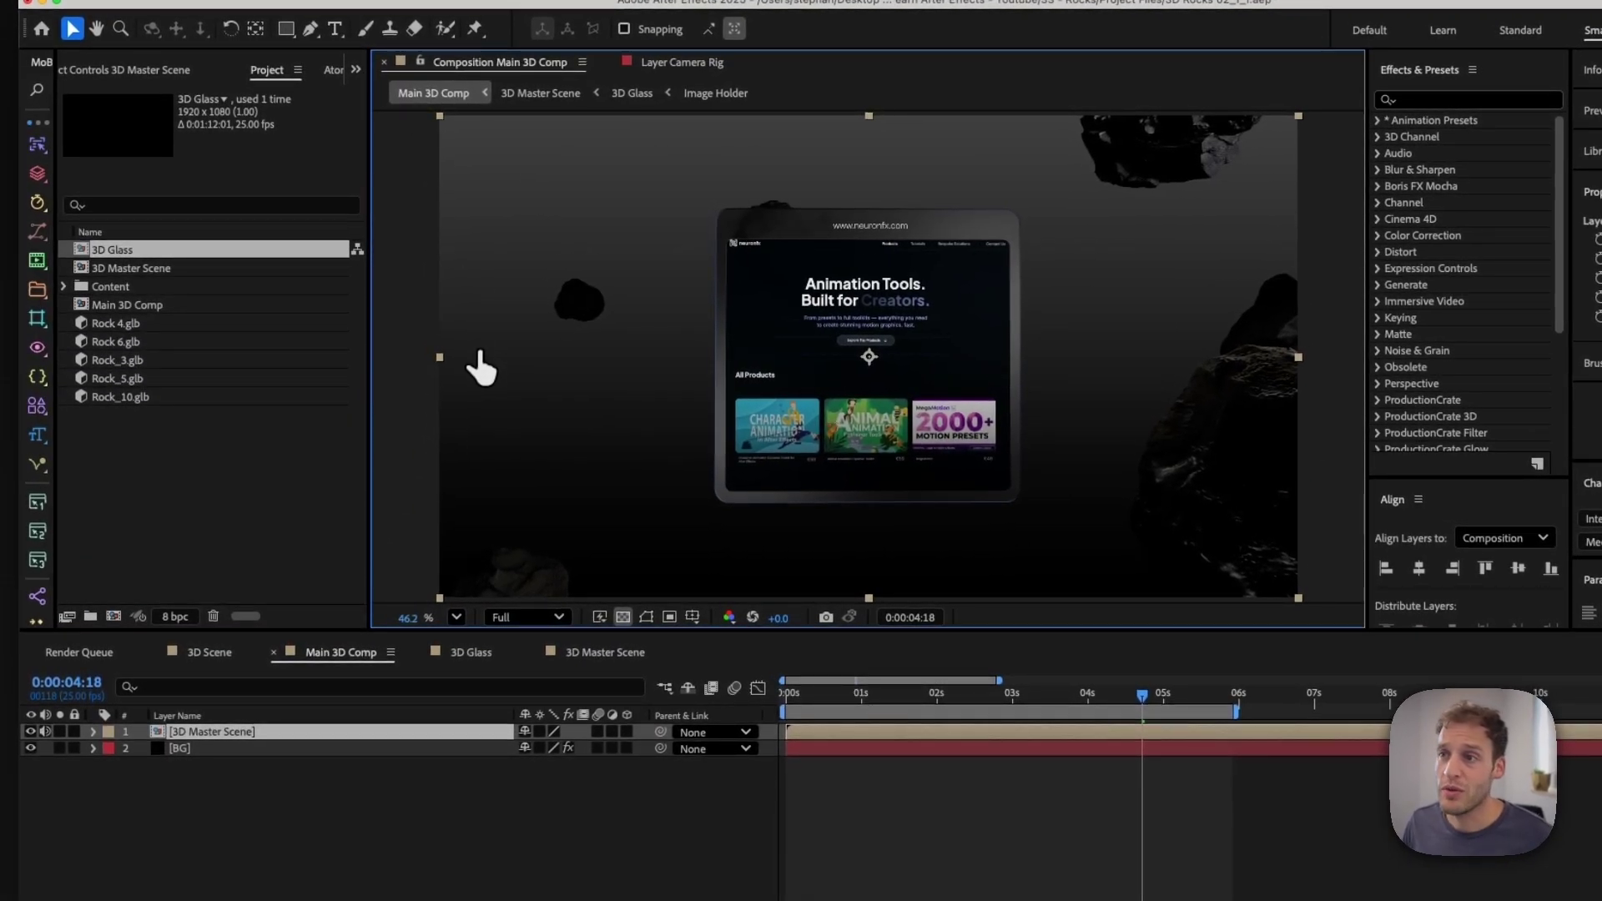
Step: Create a black 1920 x 1080 solid named "Cinematic Light" above the 3D Master Scene layer
left_click(234, 748)
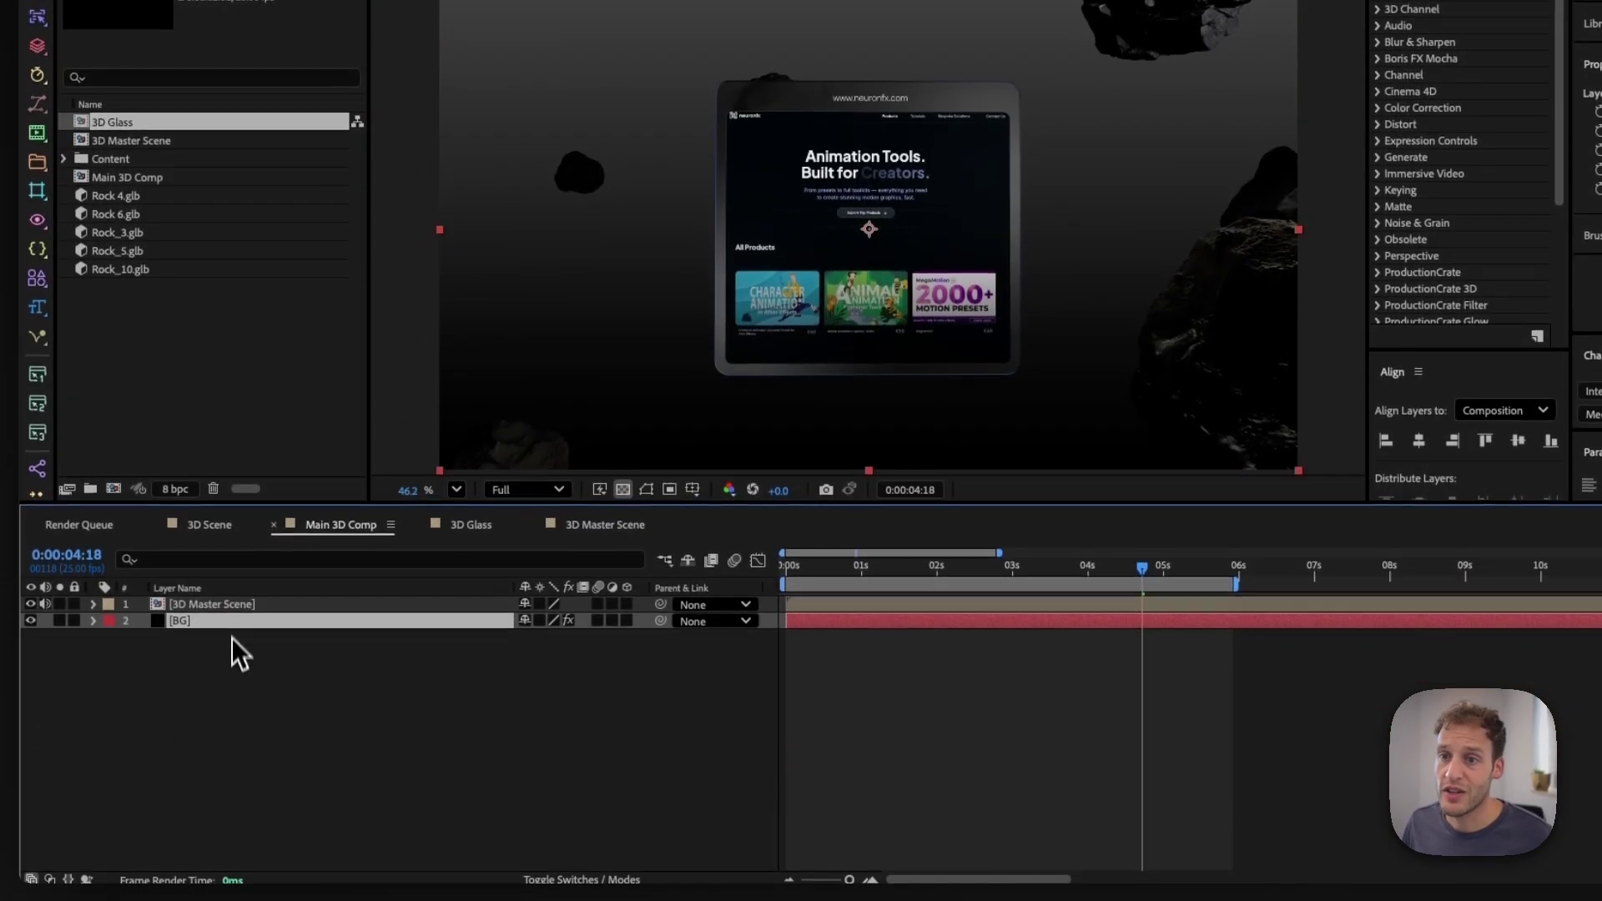
left_click(230, 668)
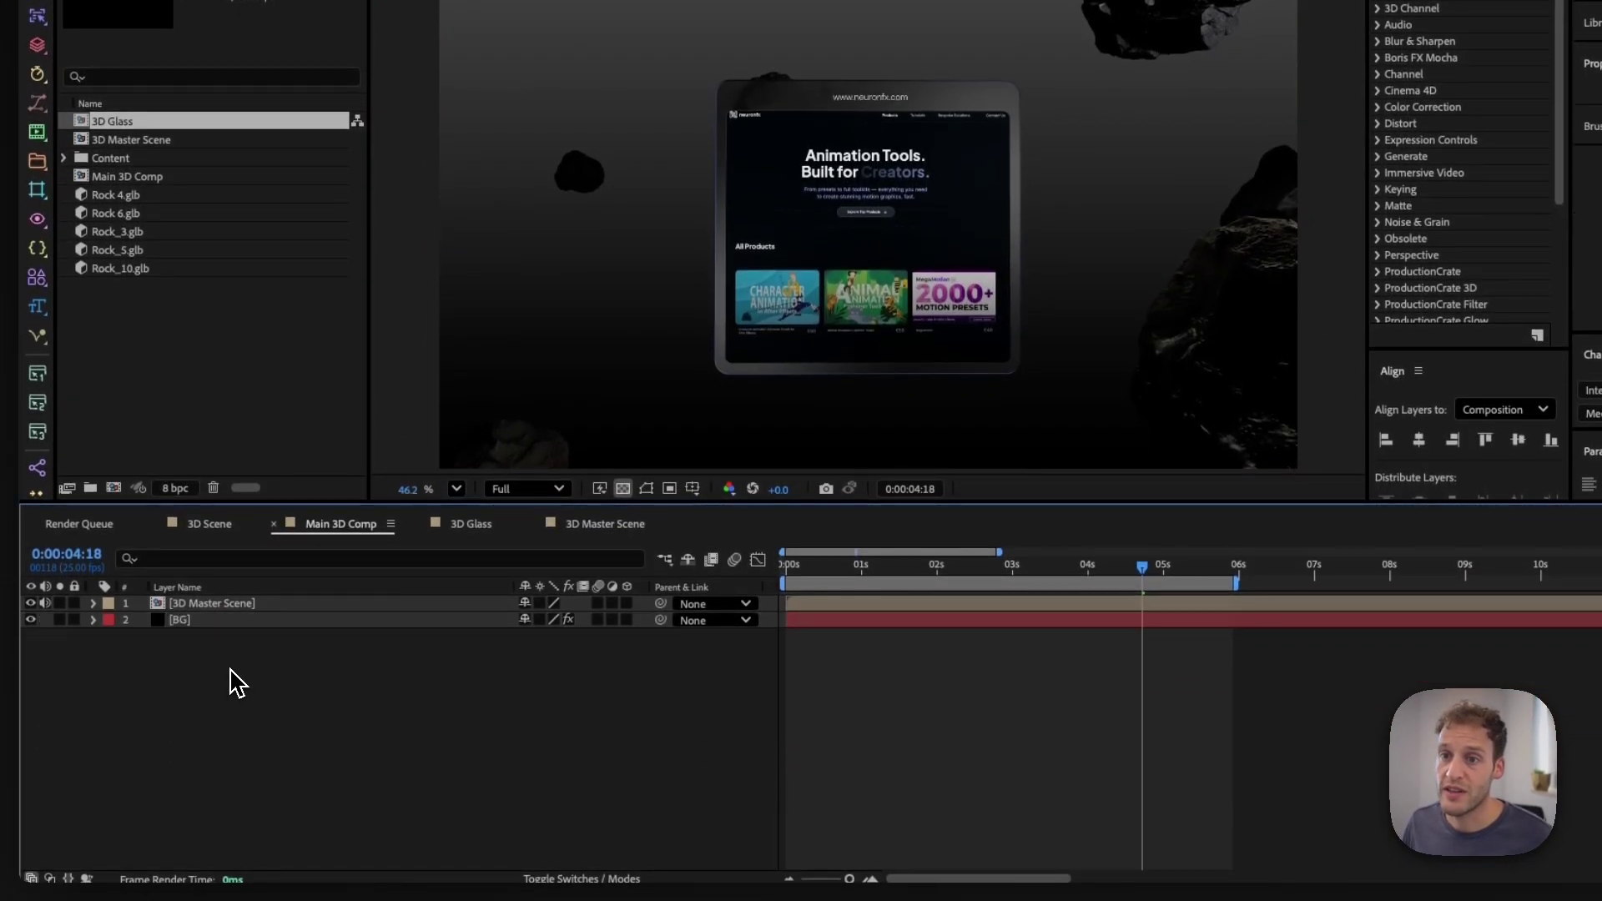
left_click(200, 604)
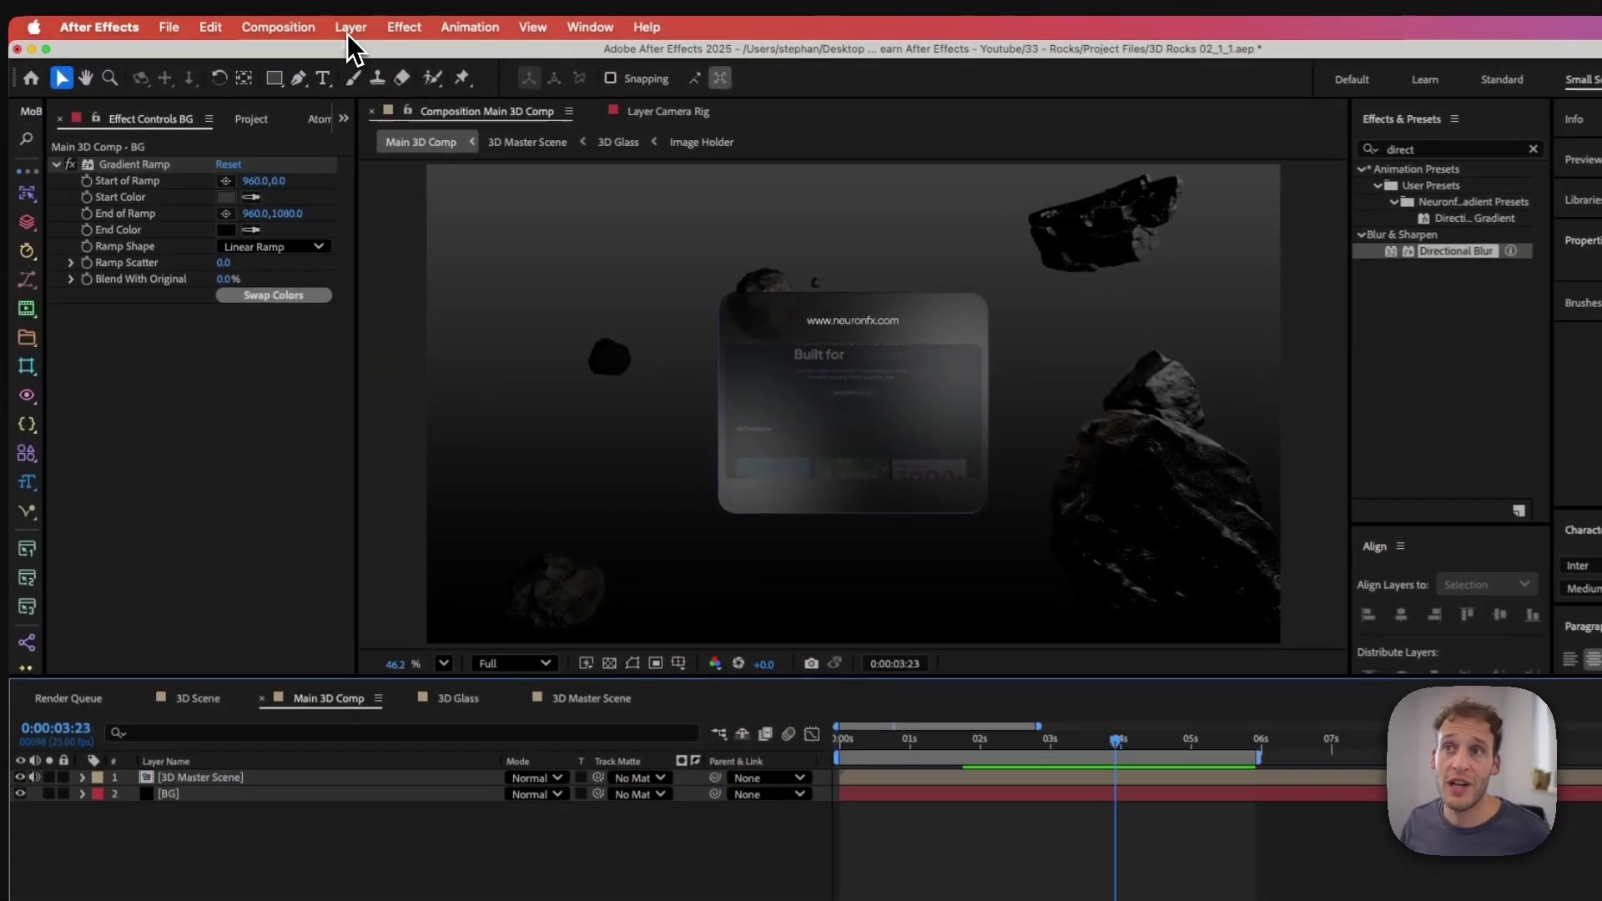
left_click(352, 27)
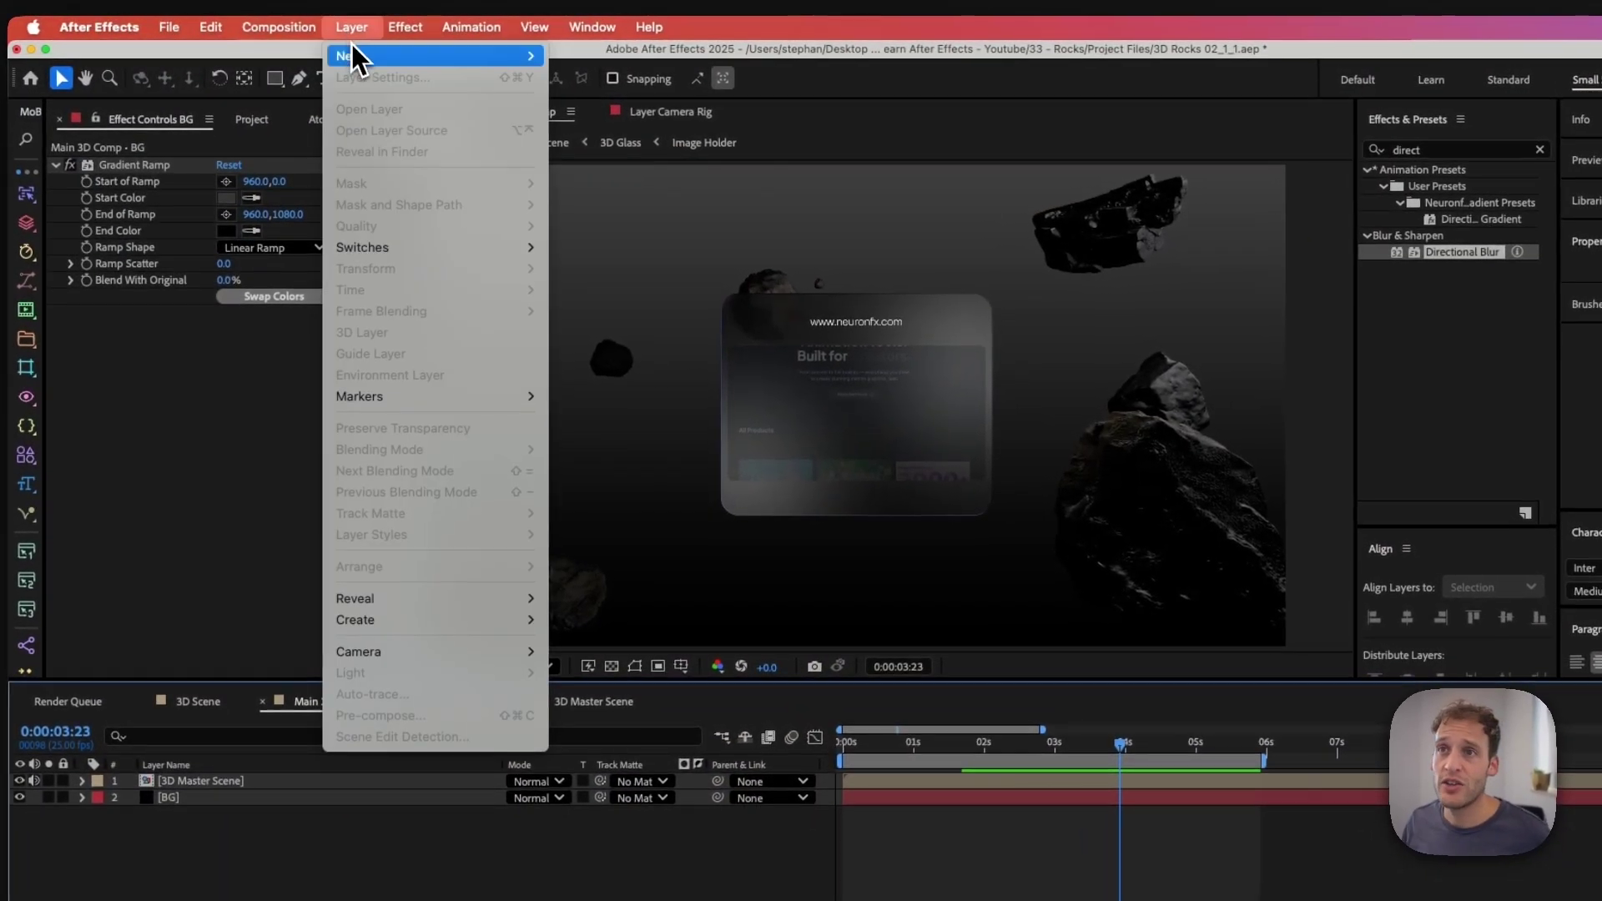
mouse_move(352, 55)
left_click(584, 79)
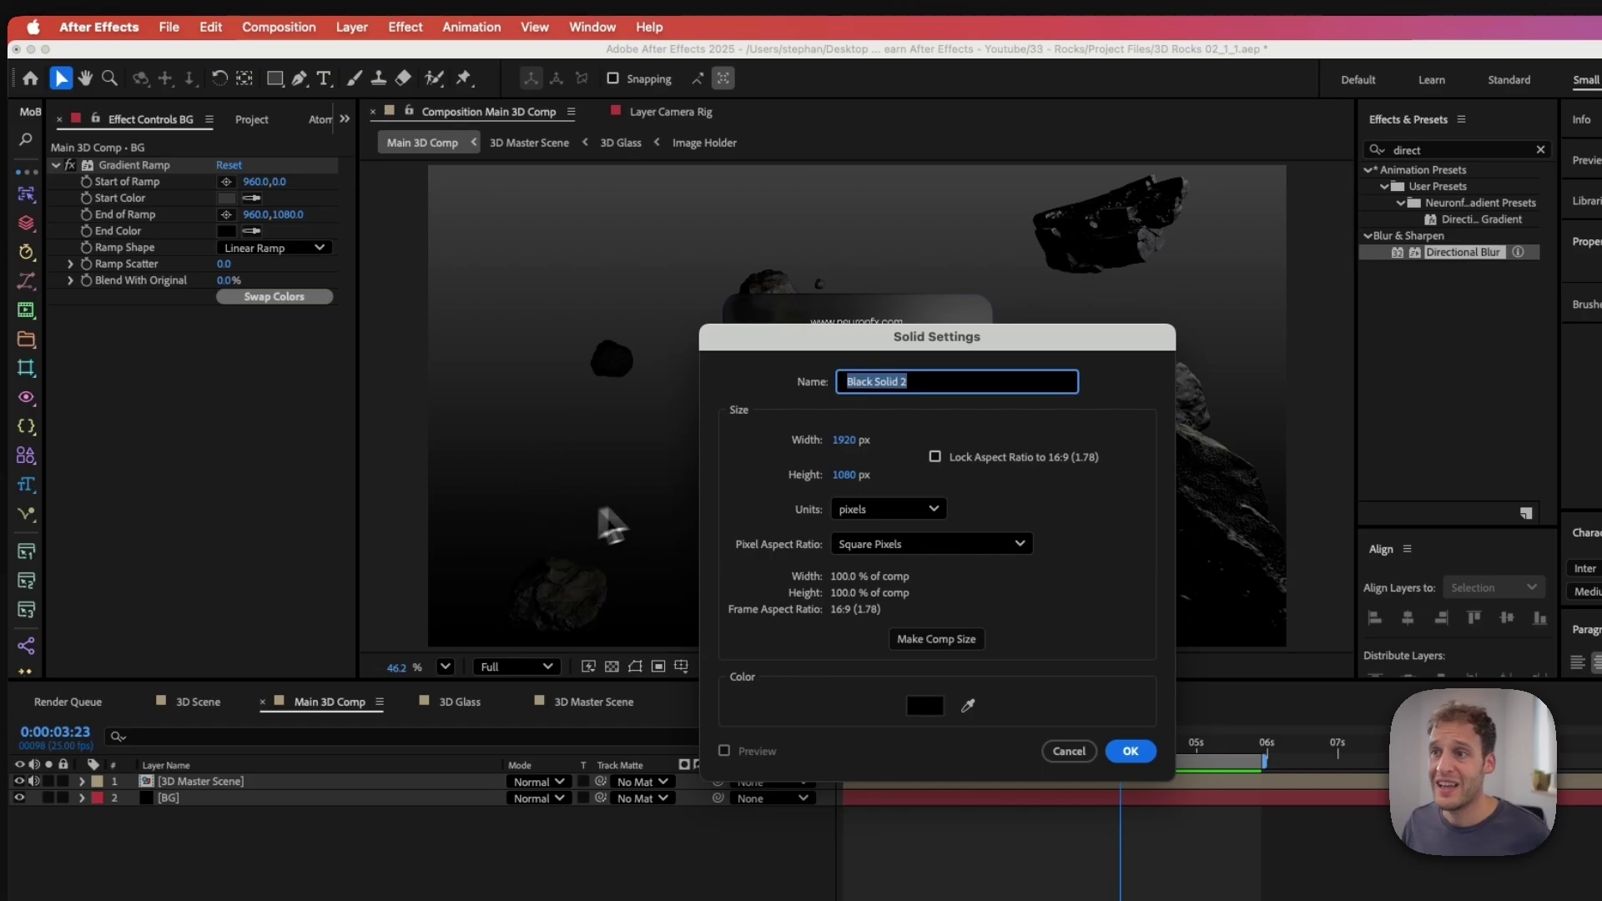
type("Cinematic Light")
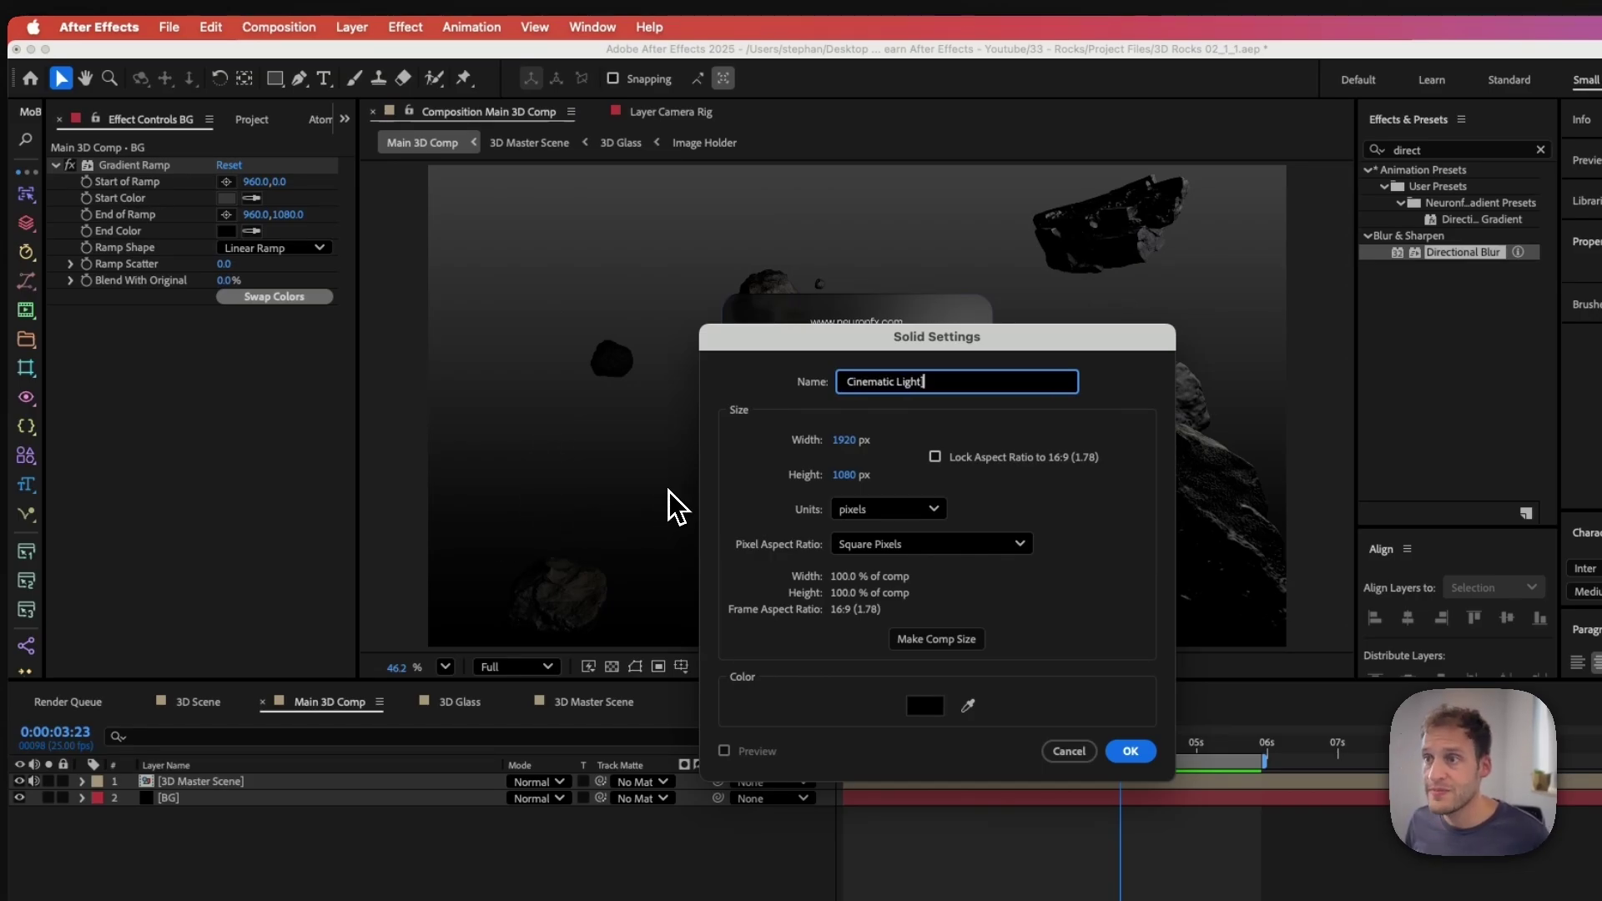
key("Return")
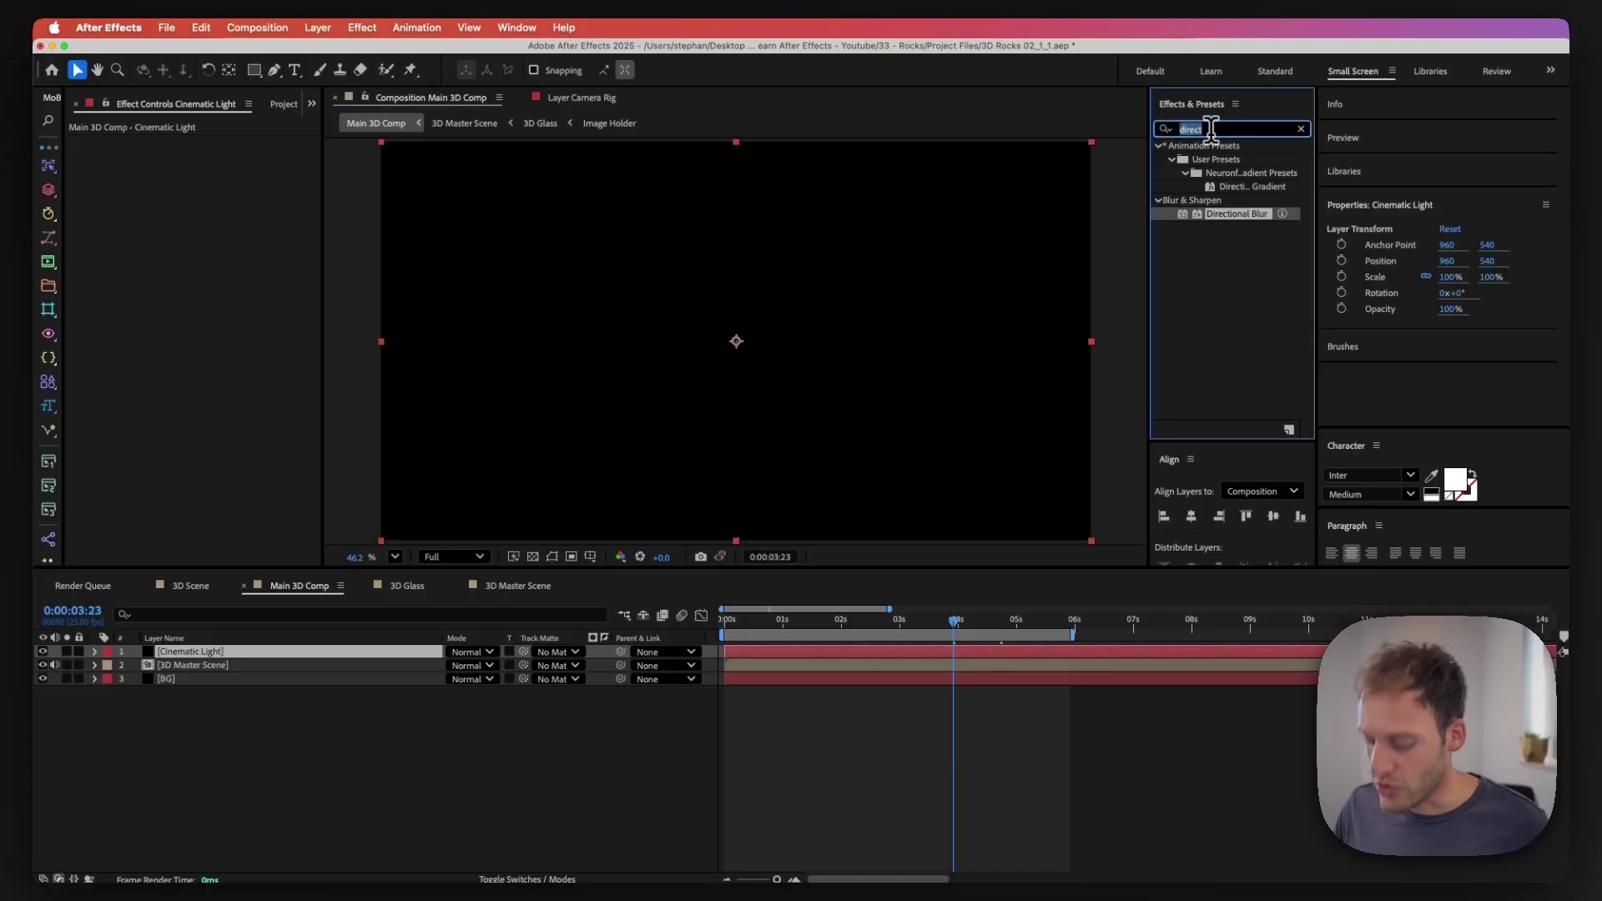
Step: Apply Fractal Noise to the Cinematic Light solid and set its contrast to 746 and brightness to 111
type("fractal")
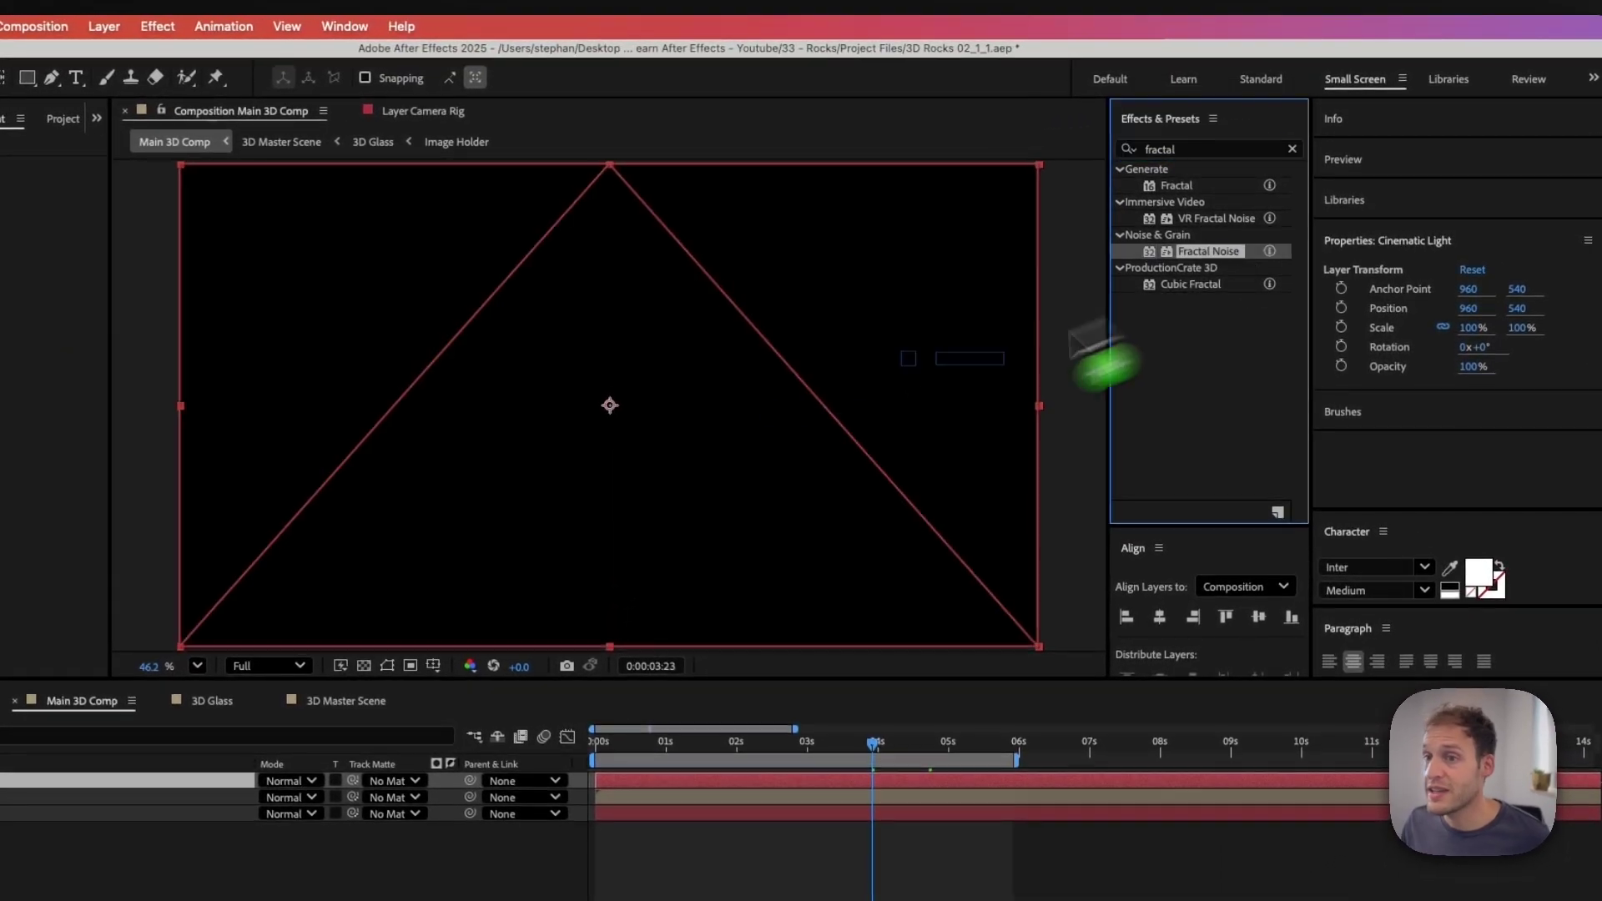
left_click_drag(1208, 251, 5, 792)
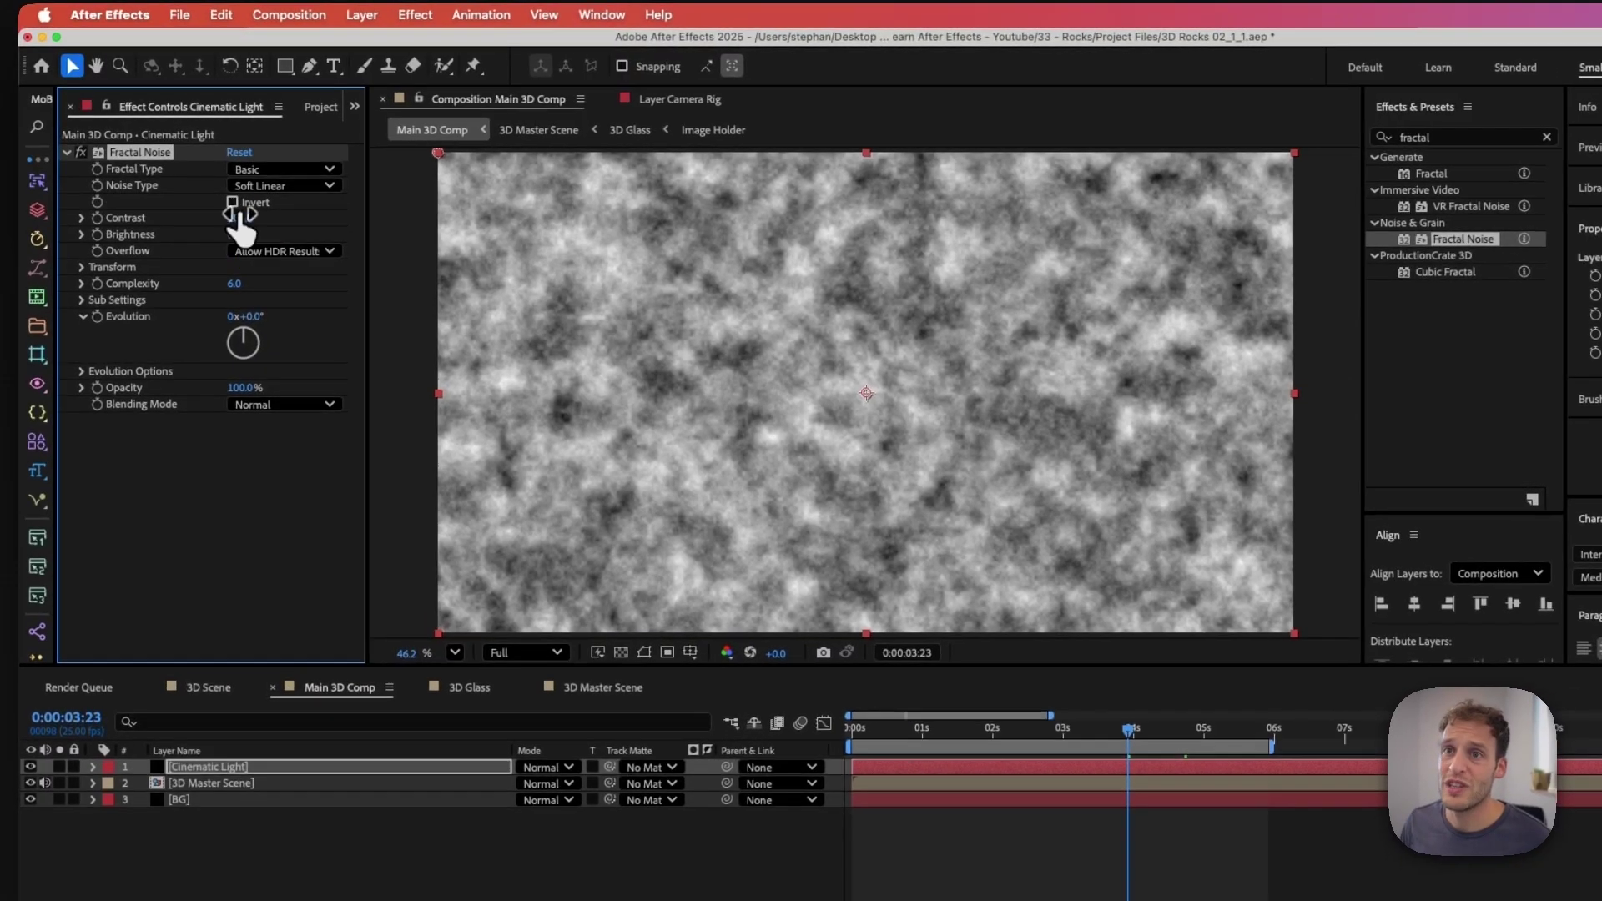
left_click_drag(216, 196, 567, 218)
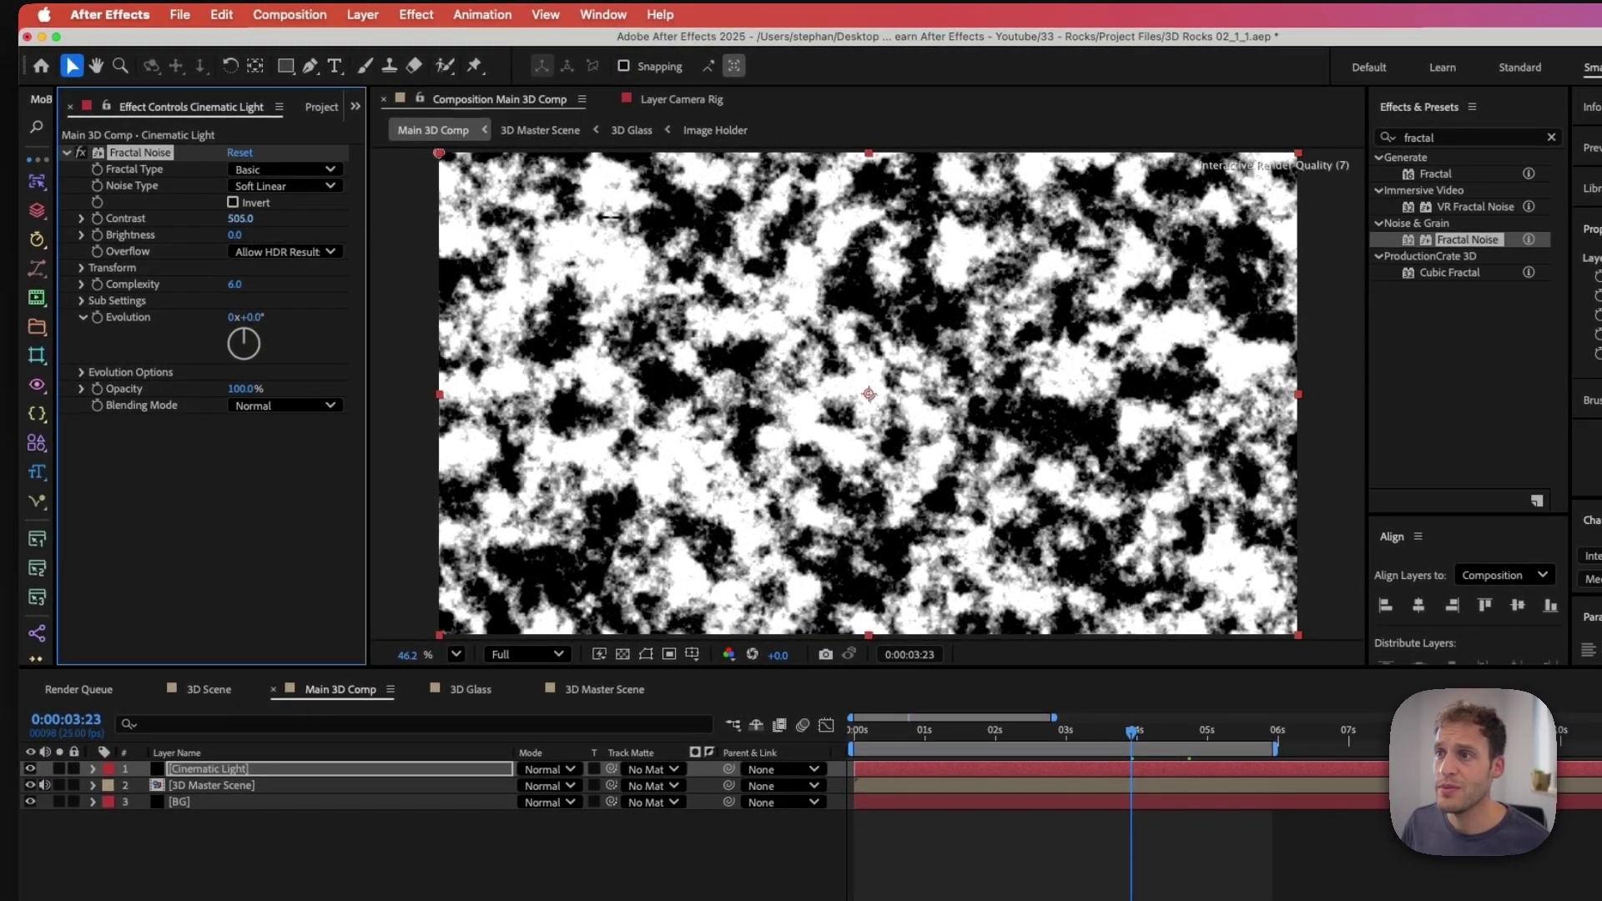
left_click_drag(235, 235, 362, 247)
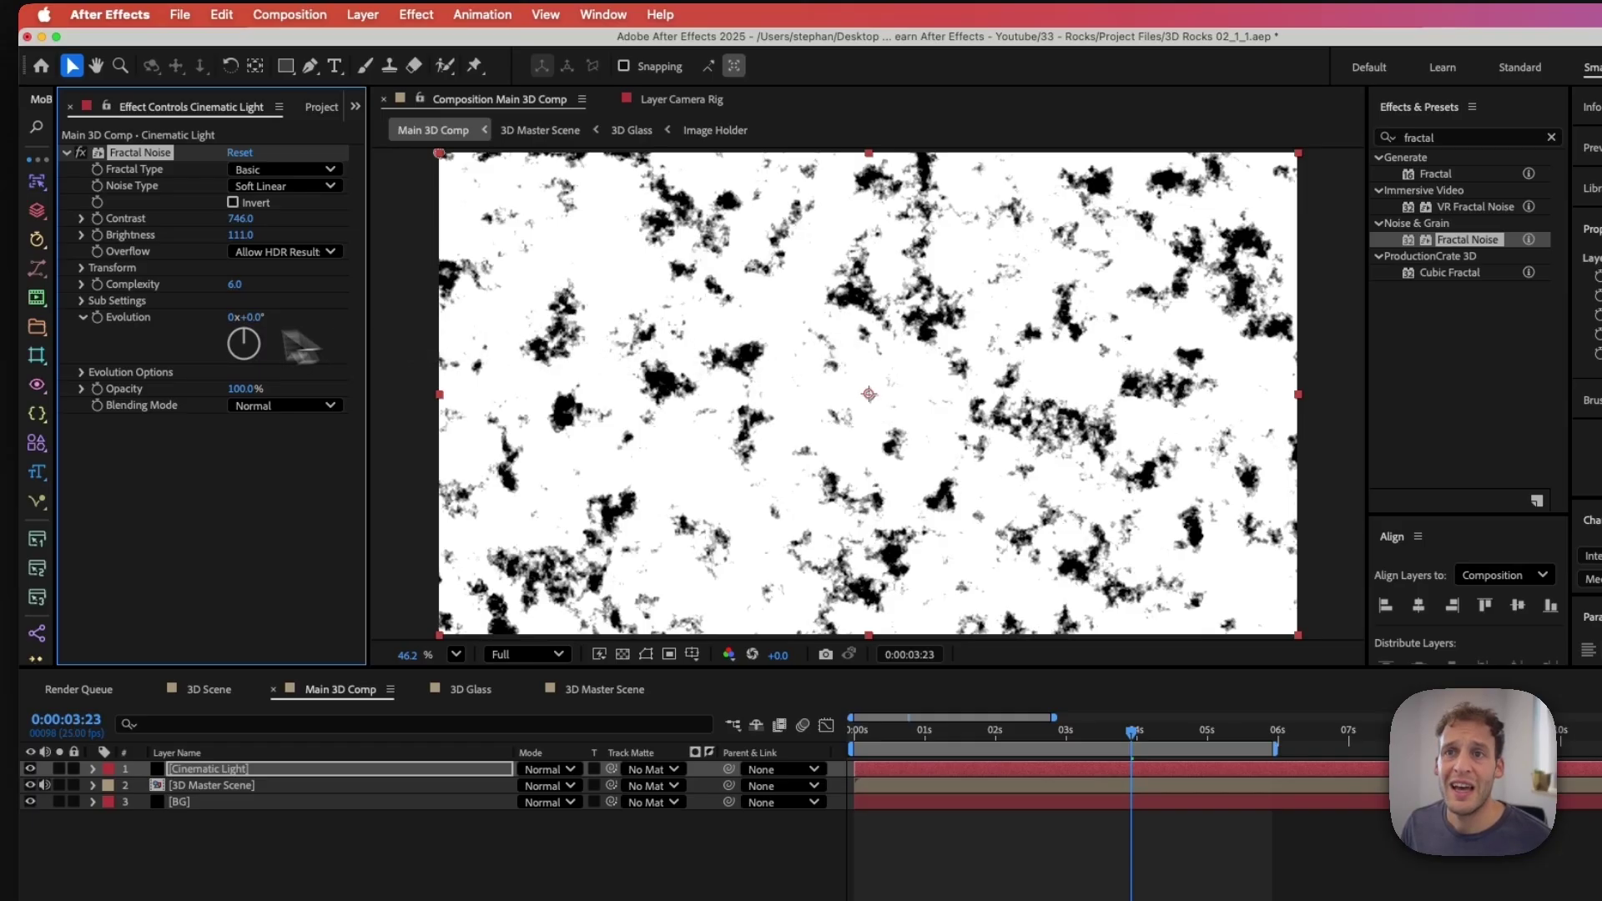
Step: Set the Fractal Noise scale to 380 and add a Directional Blur with direction 42° and blur length 800 to Cinematic Light
left_click(82, 270)
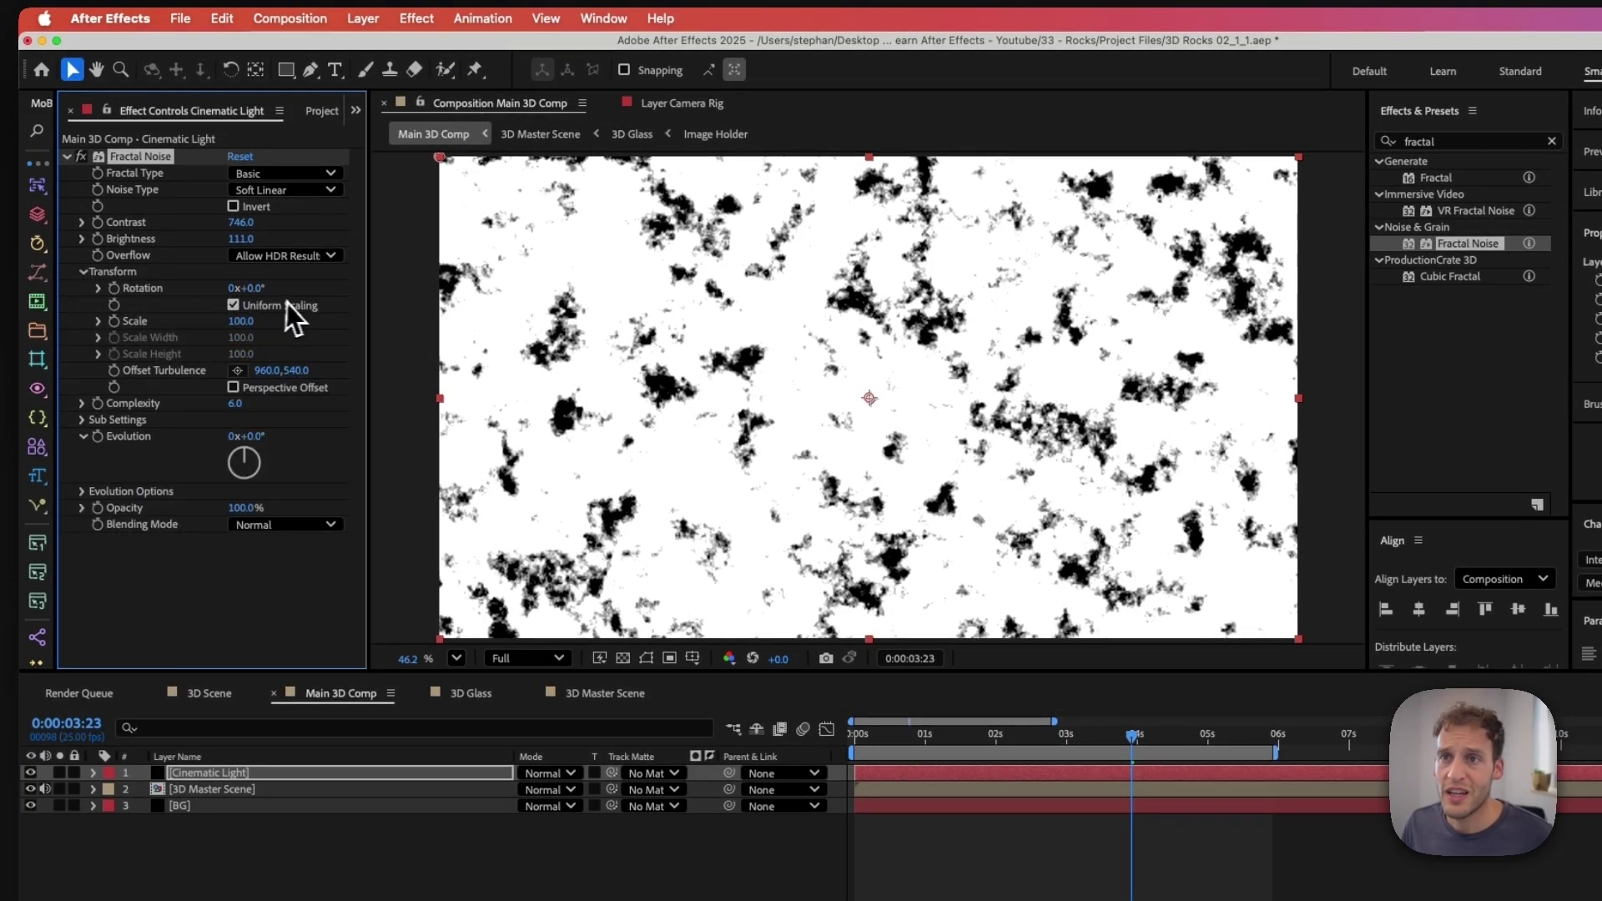
left_click_drag(242, 334, 459, 375)
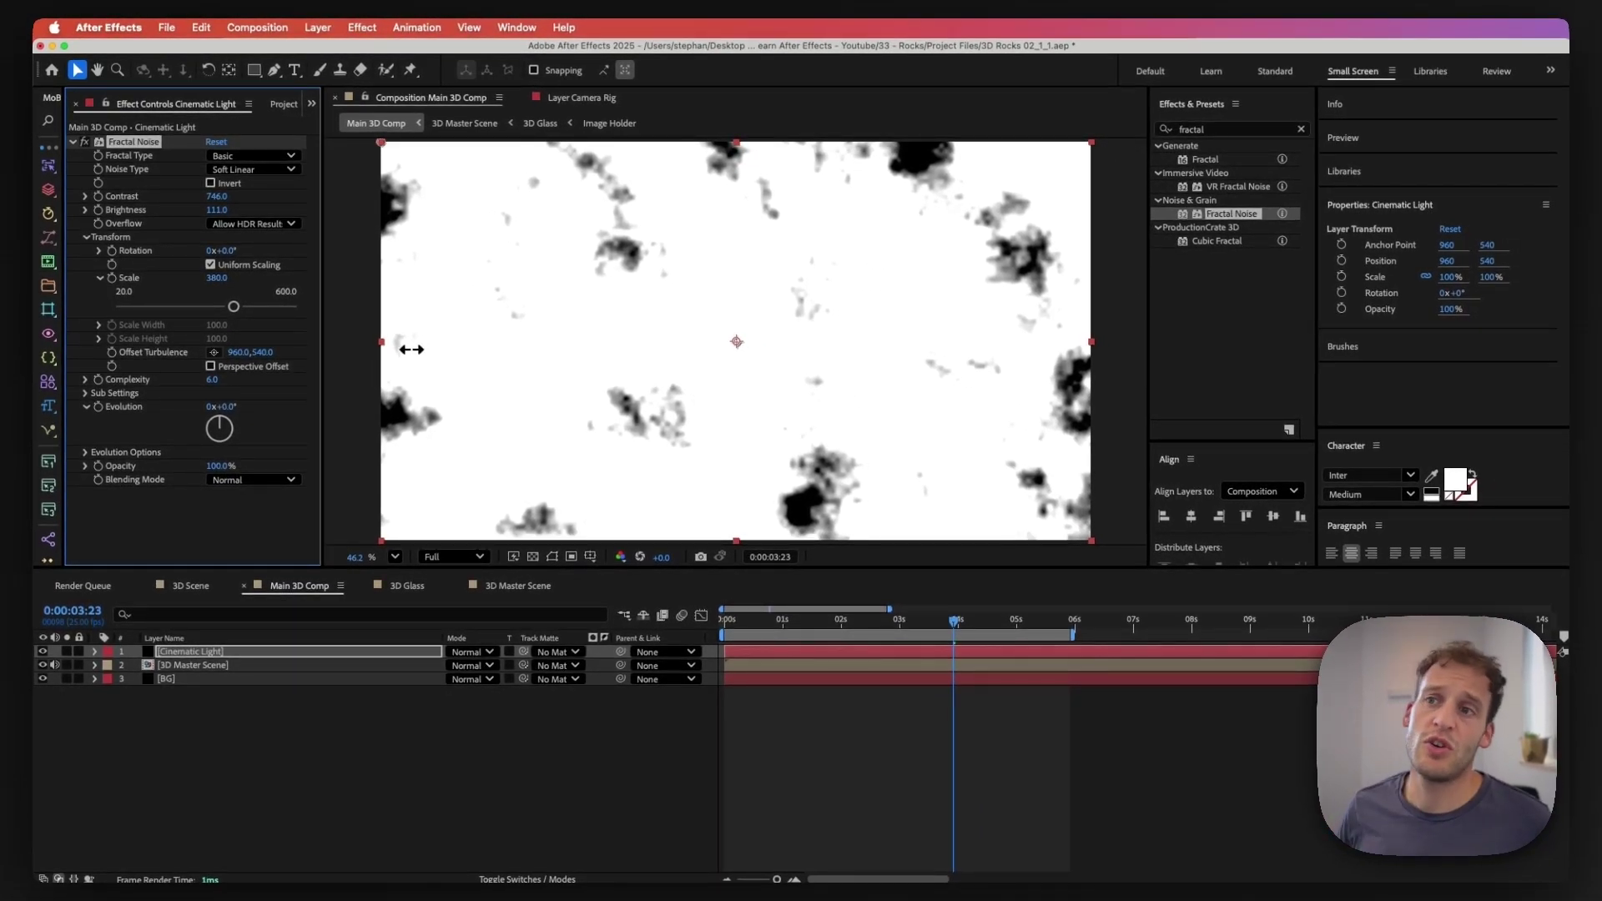
double_click(1269, 130)
type("direct")
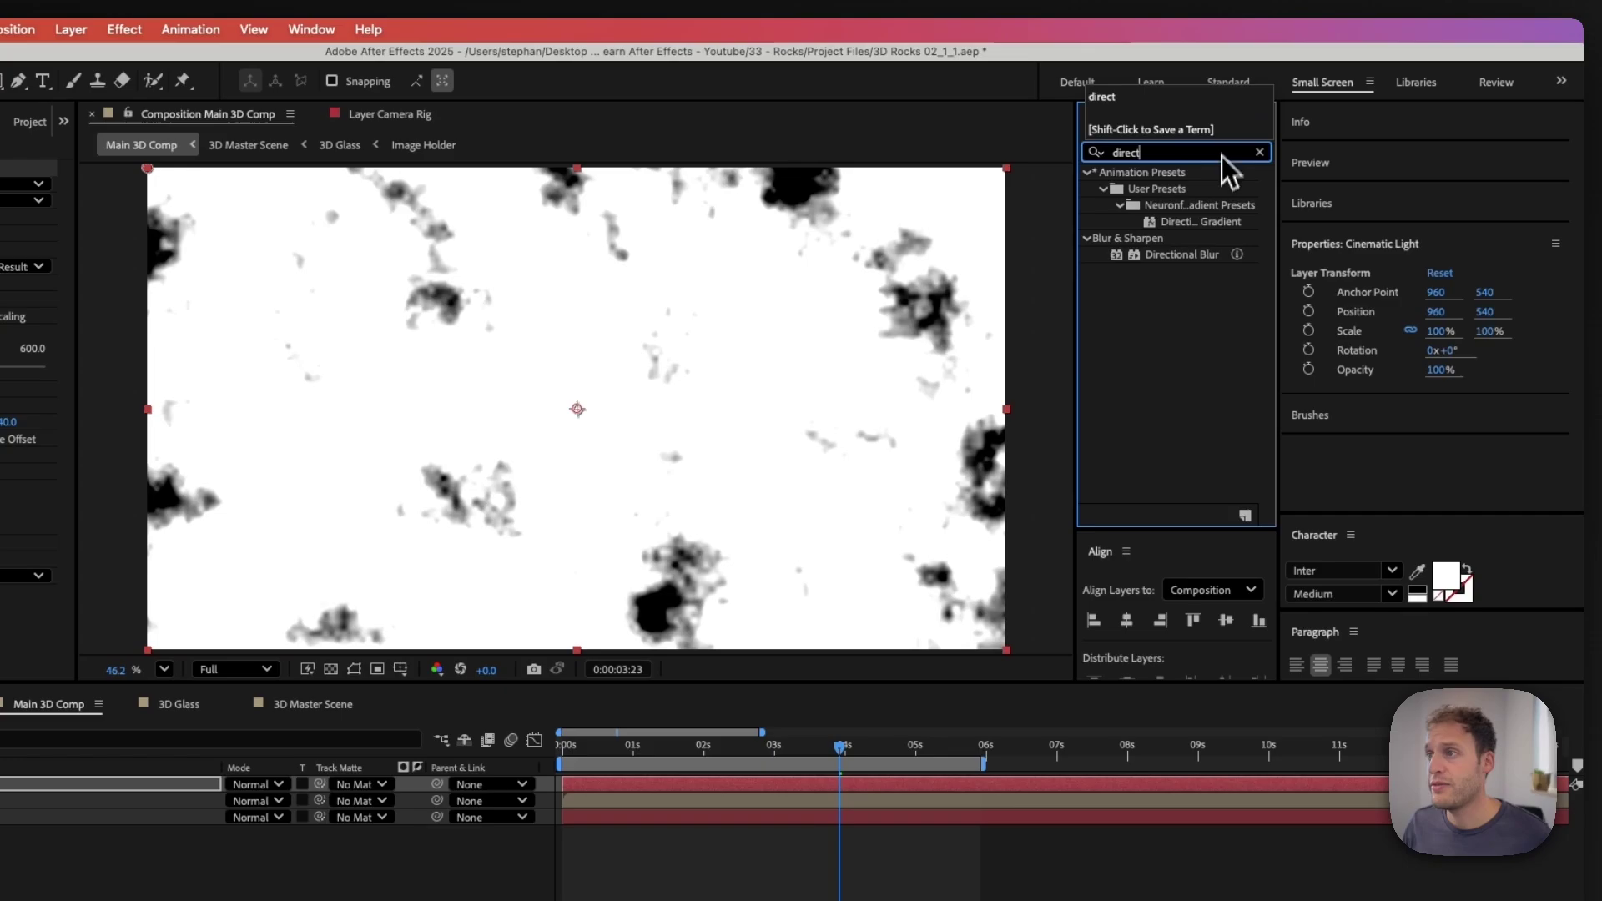
left_click_drag(1150, 253, 0, 603)
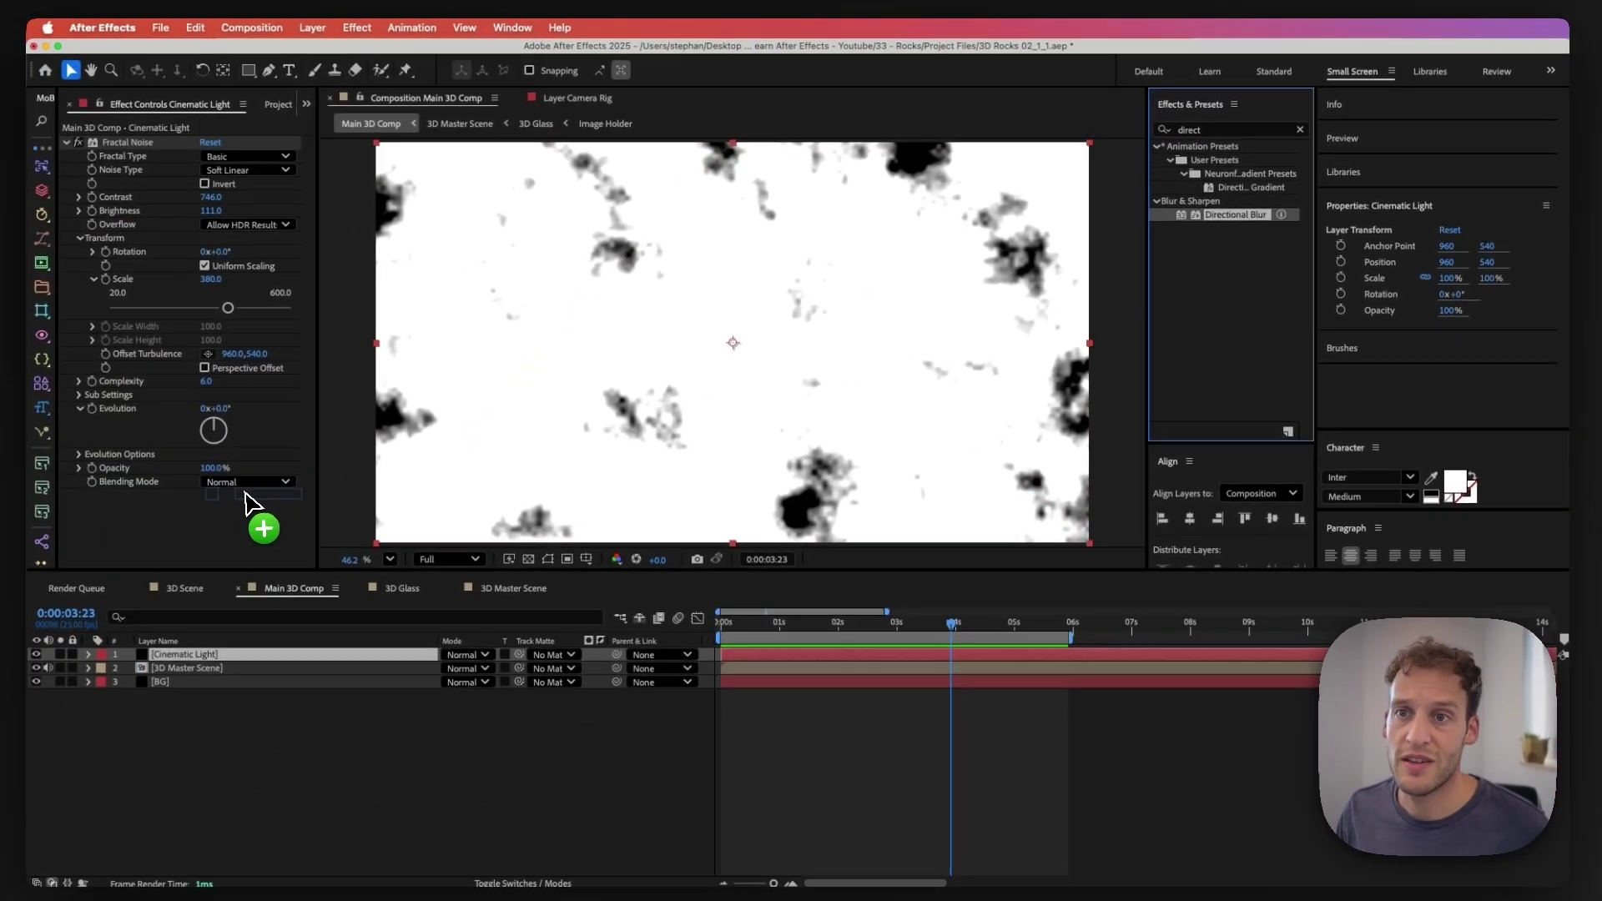
left_click_drag(248, 503, 229, 520)
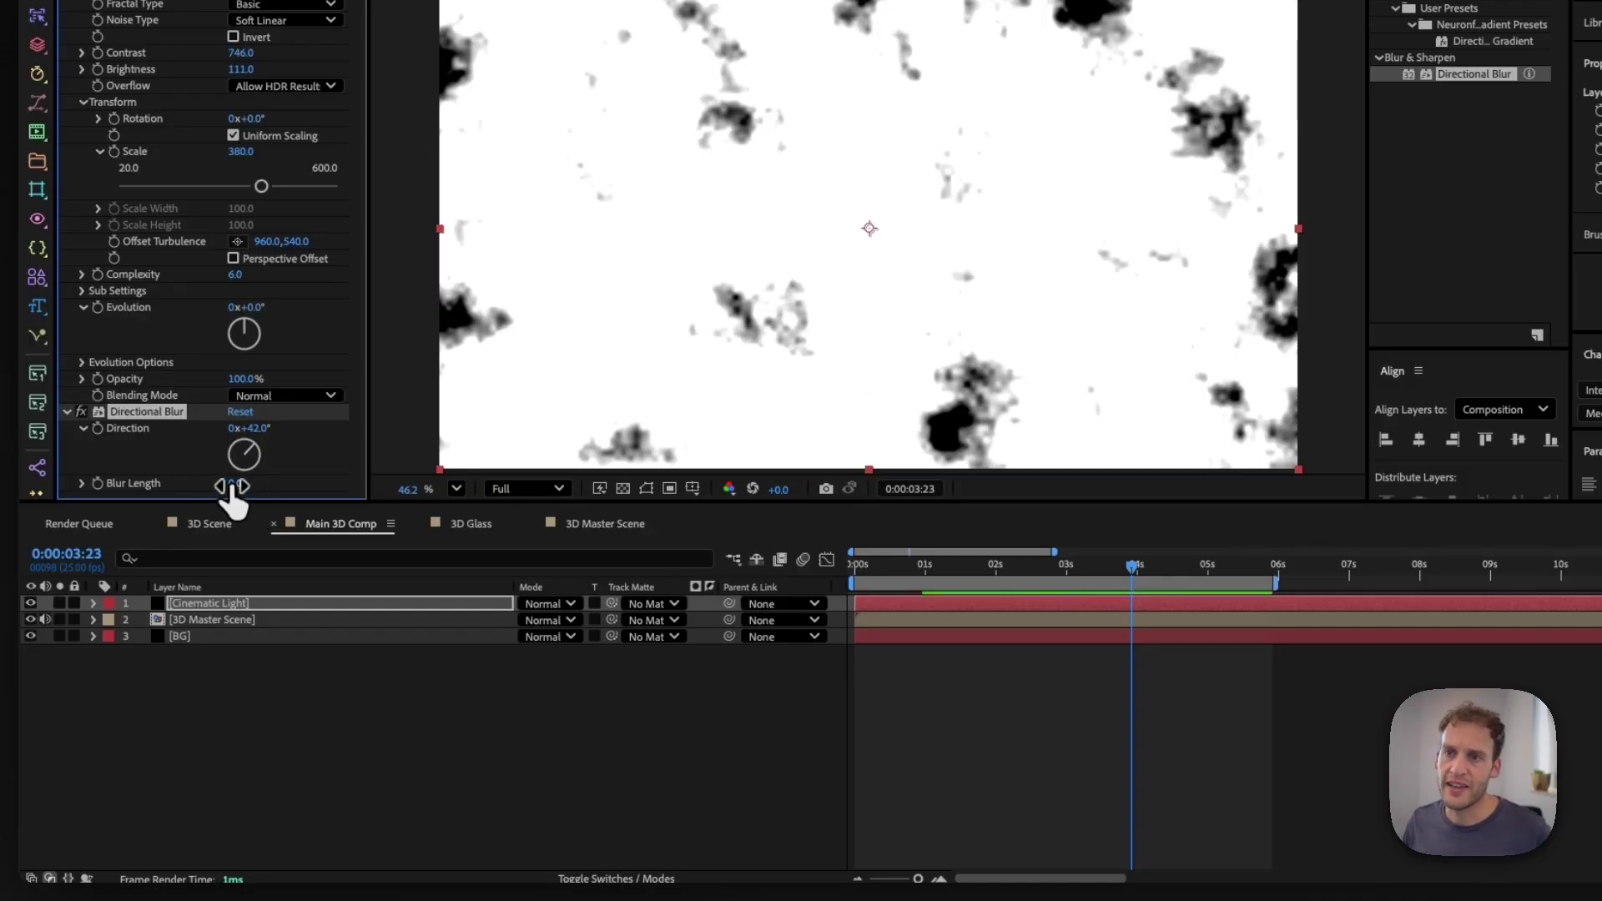
left_click_drag(237, 485, 283, 484)
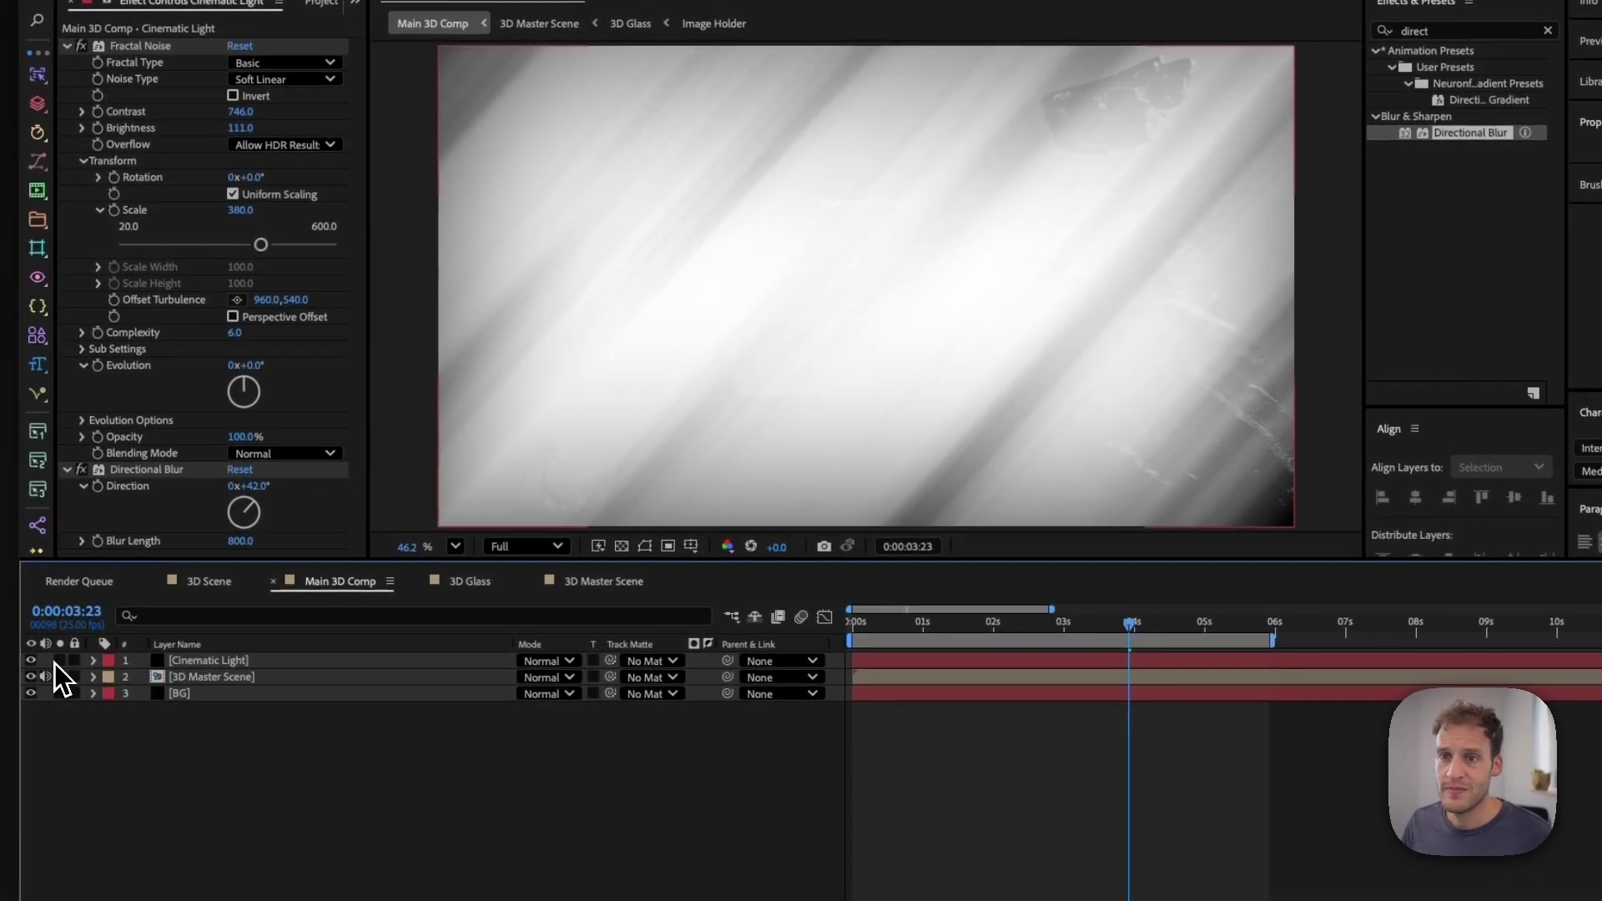
Step: Solo the Cinematic Light layer and animate the Fractal Noise Evolution with the expression time*50;, previewing the motion
left_click(67, 651)
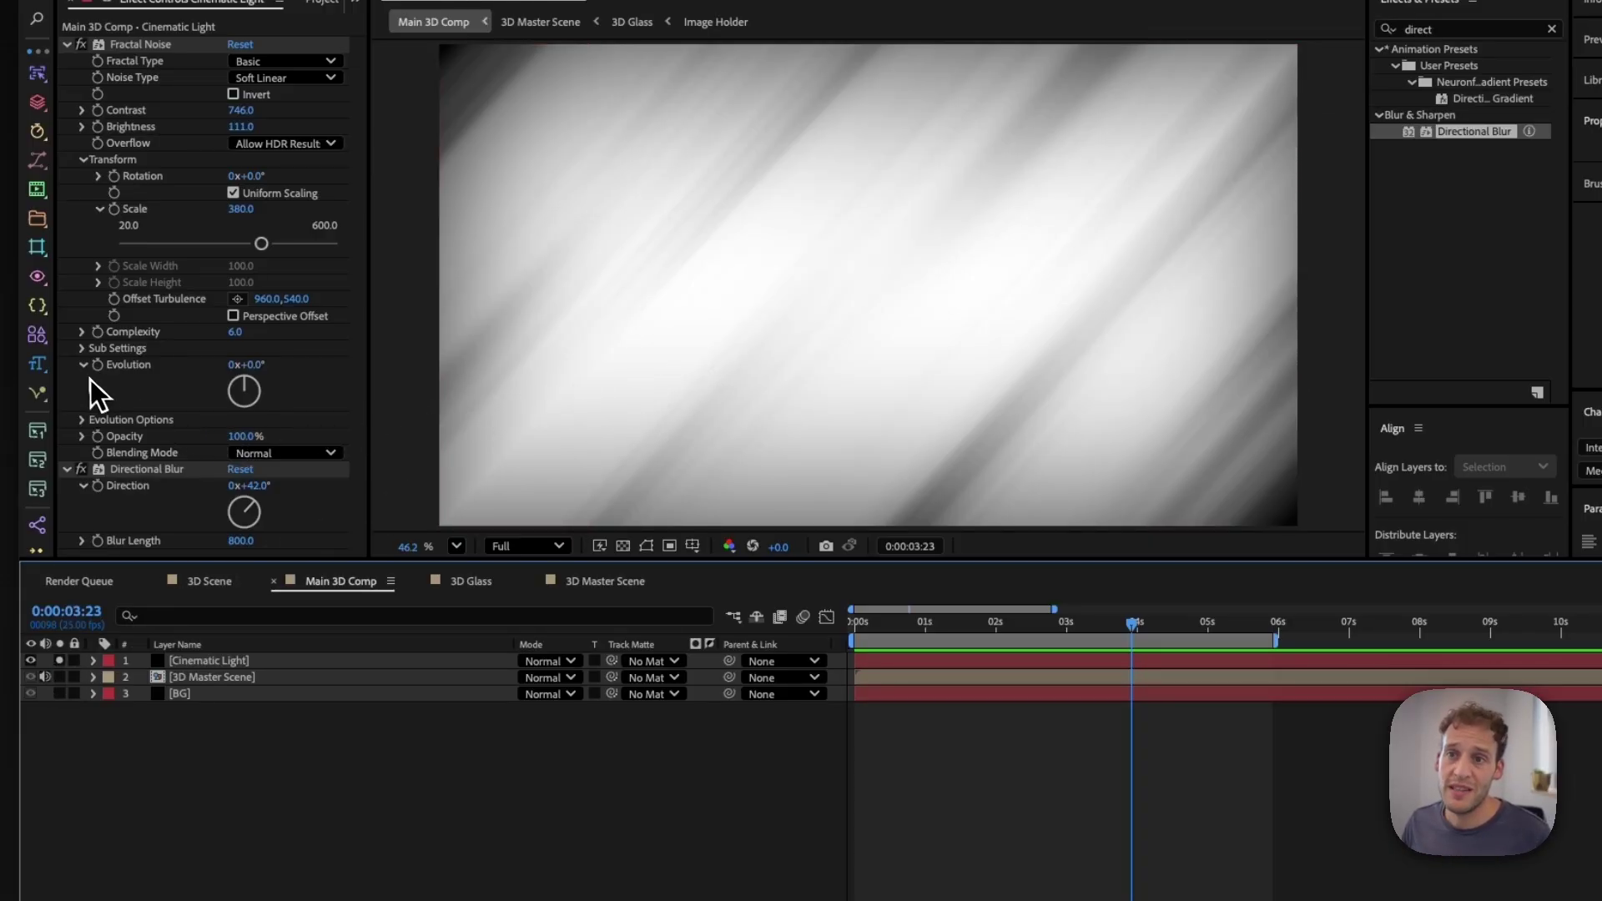
left_click(114, 366)
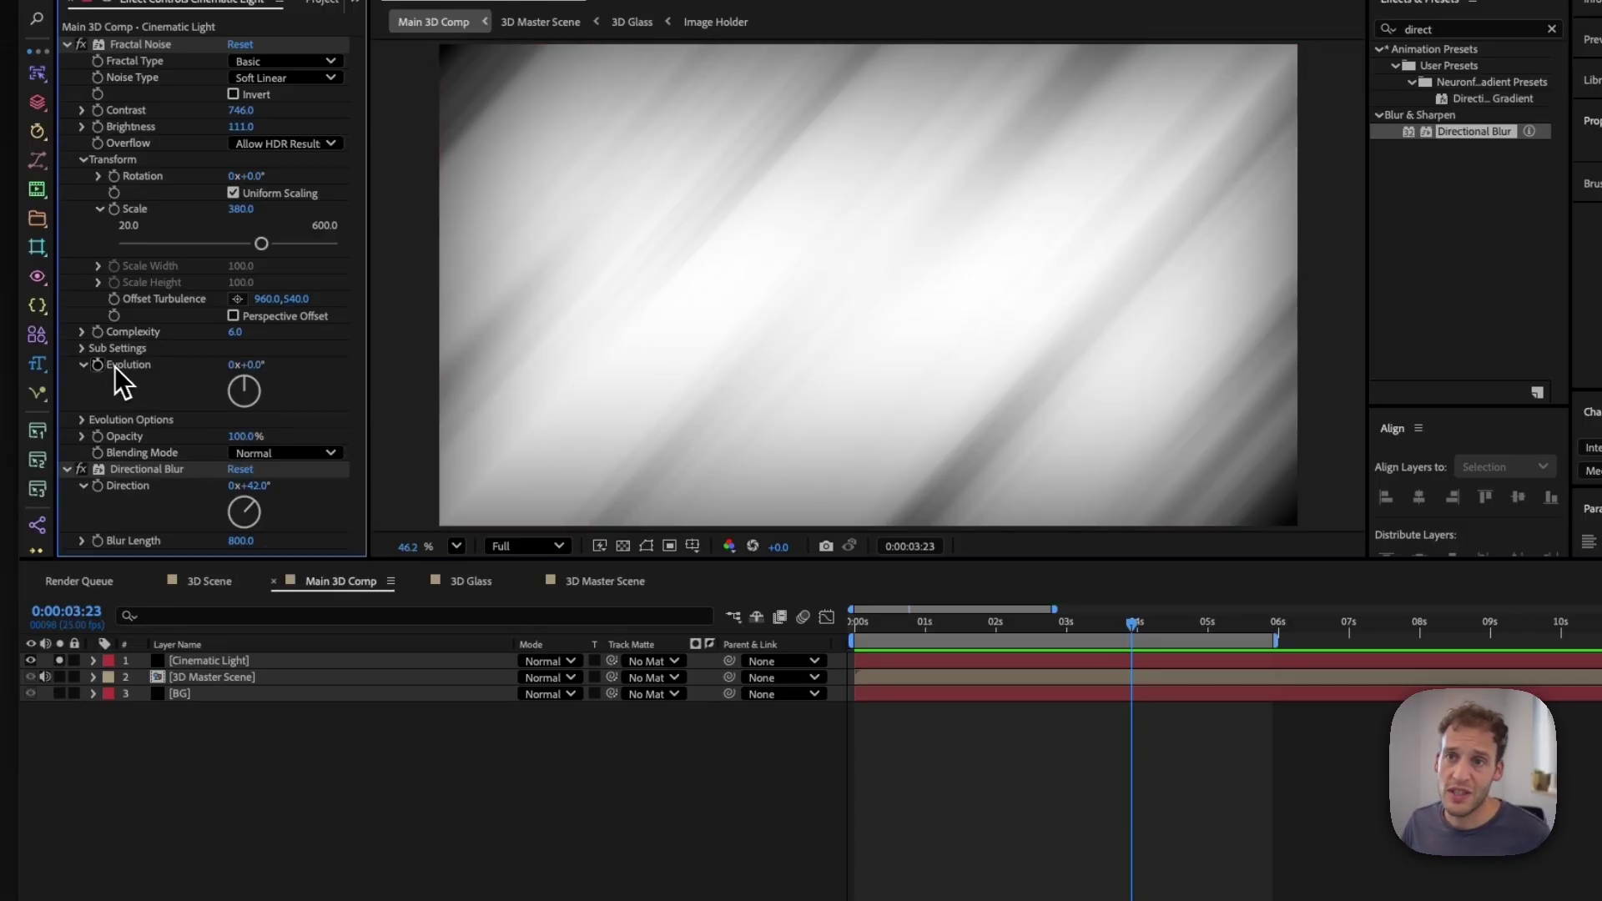
left_click(84, 371)
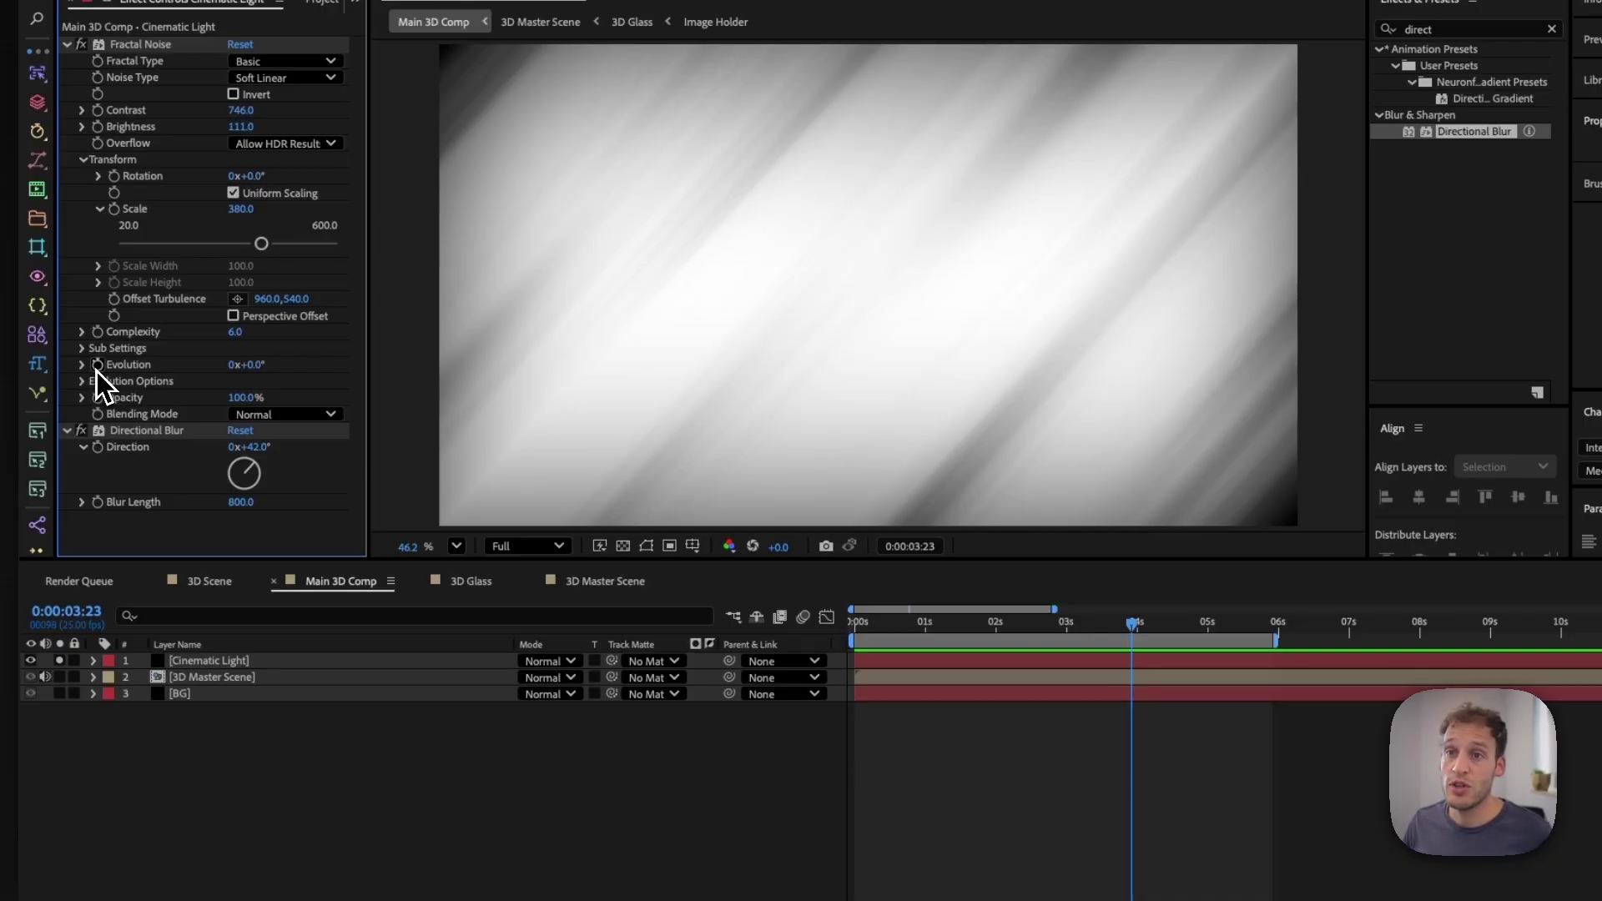
left_click(96, 368, "alt")
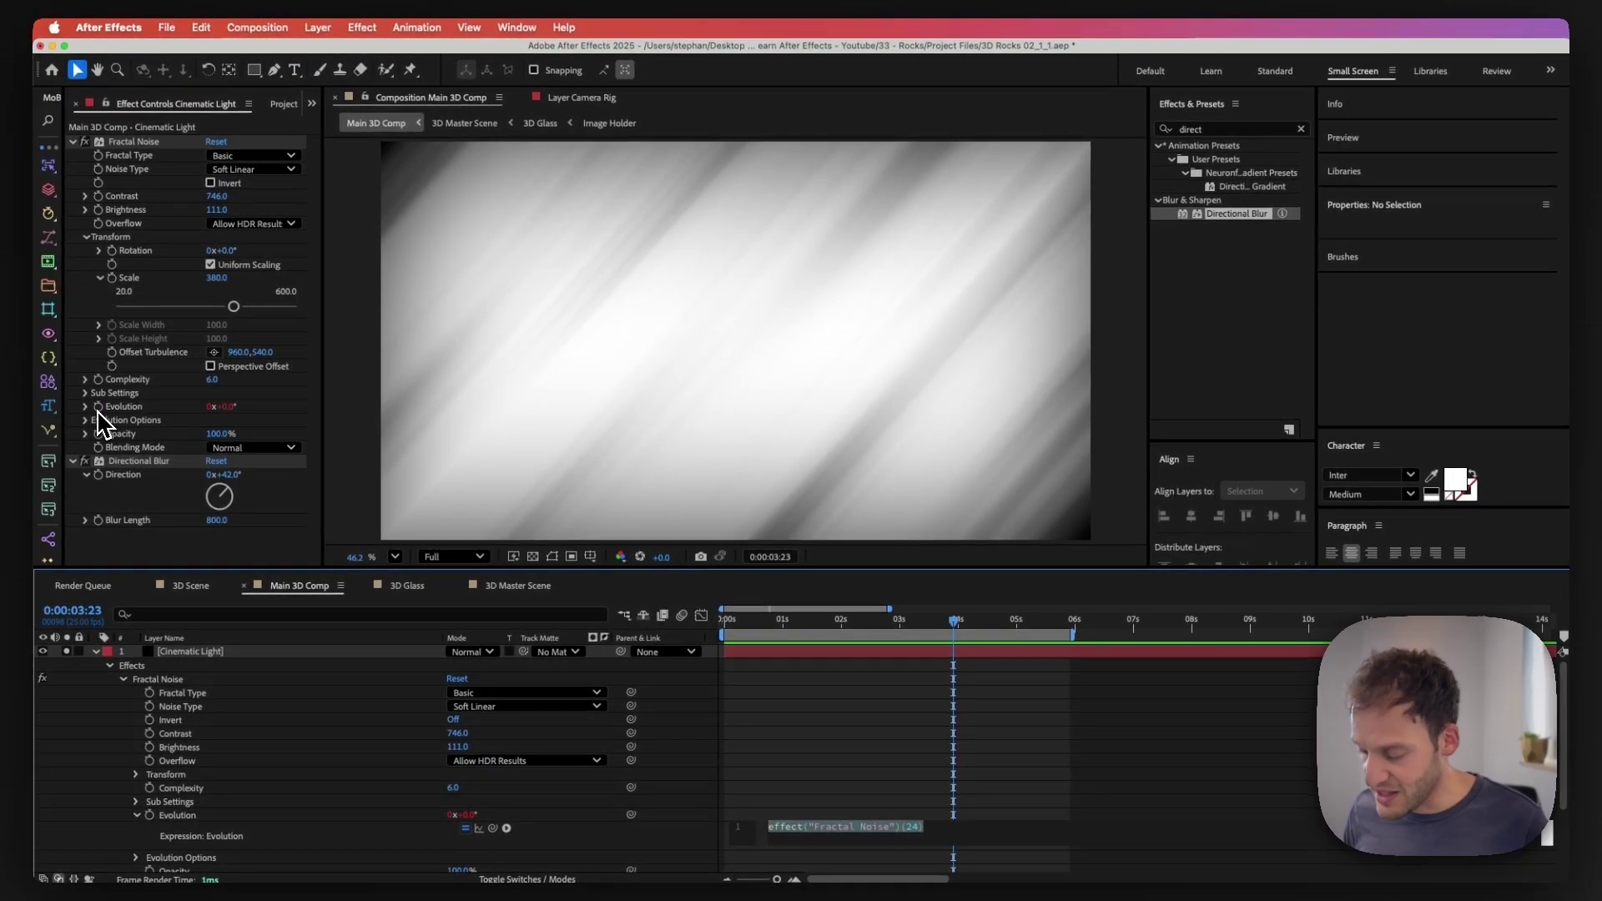
type("time*50;")
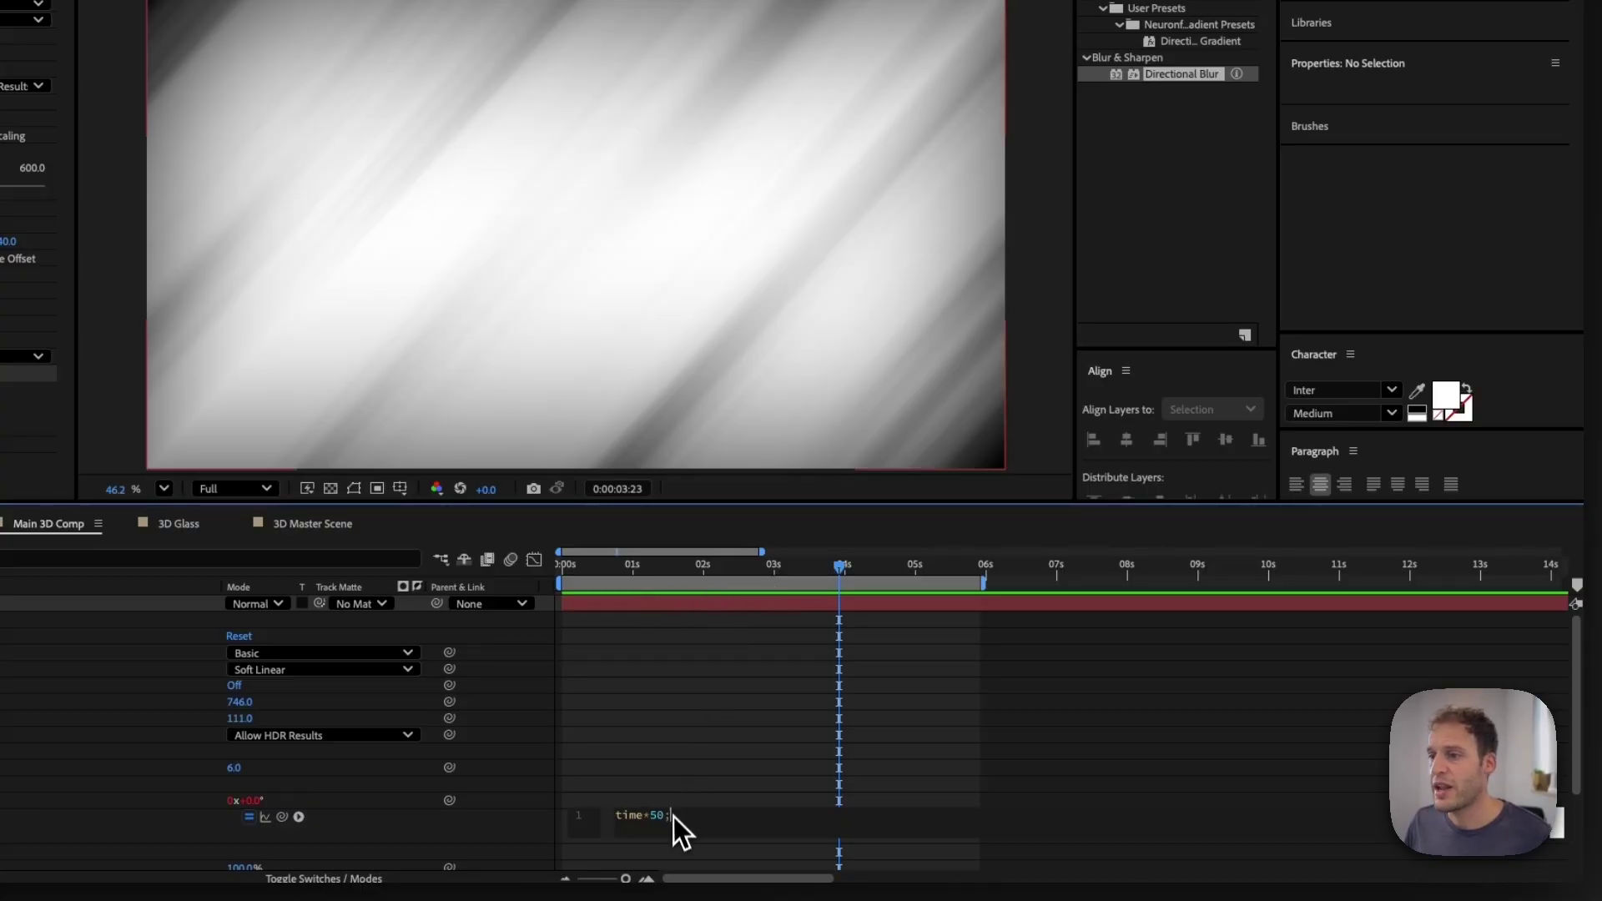
left_click(532, 826)
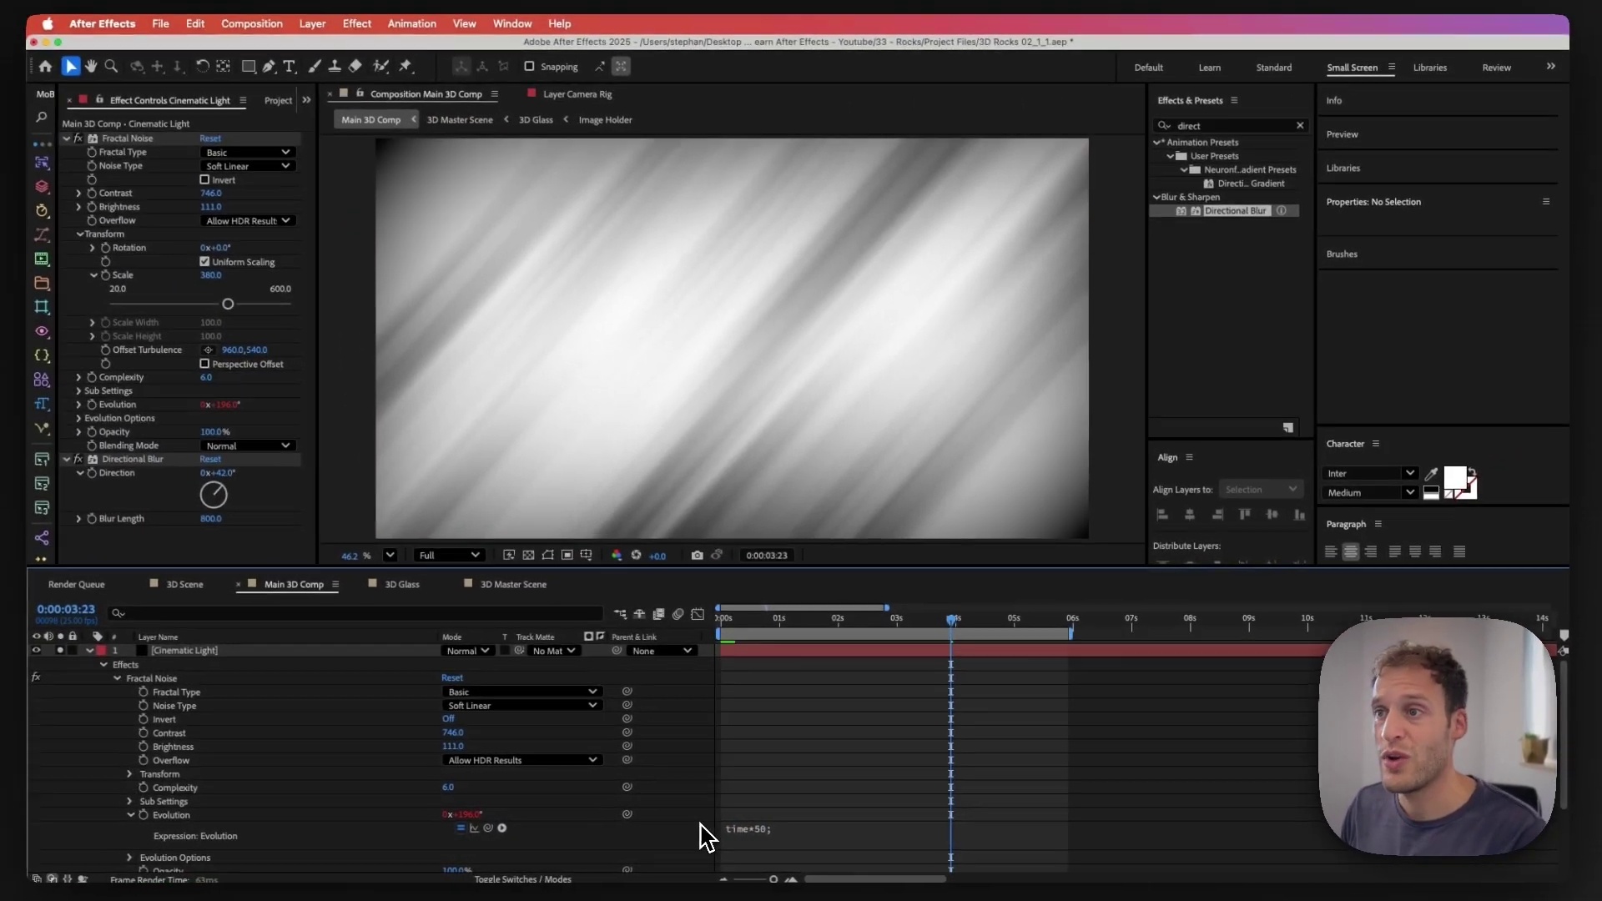
key("space")
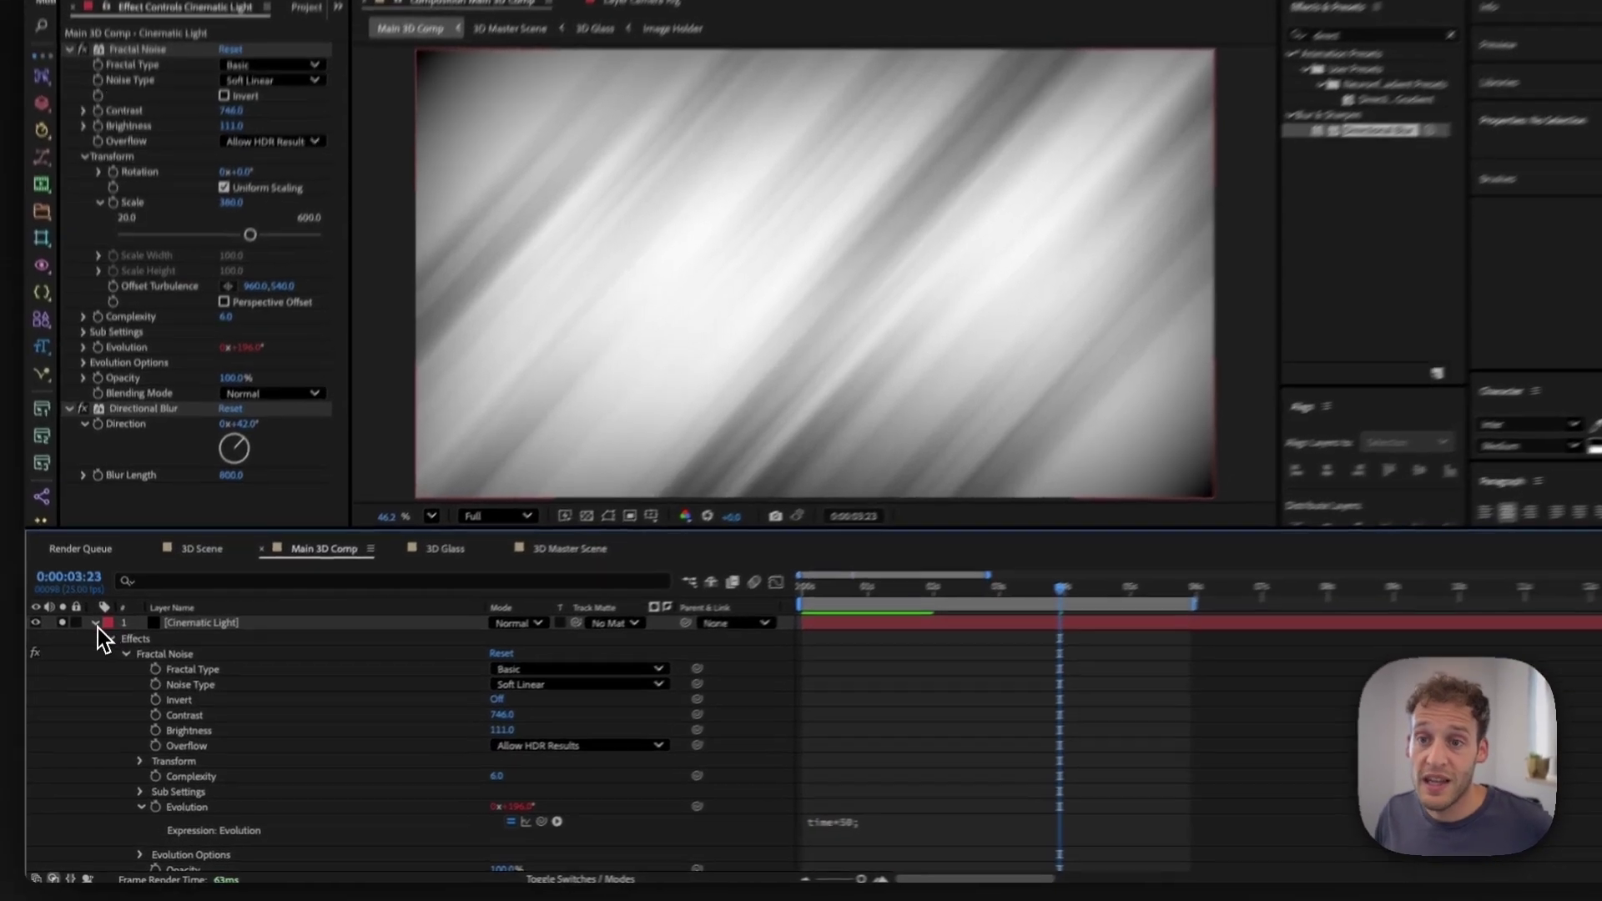
Step: Unsolo the Cinematic Light layer and use the 3D Master Scene layer as its track matte, with the matte layer kept visible
left_click(96, 652)
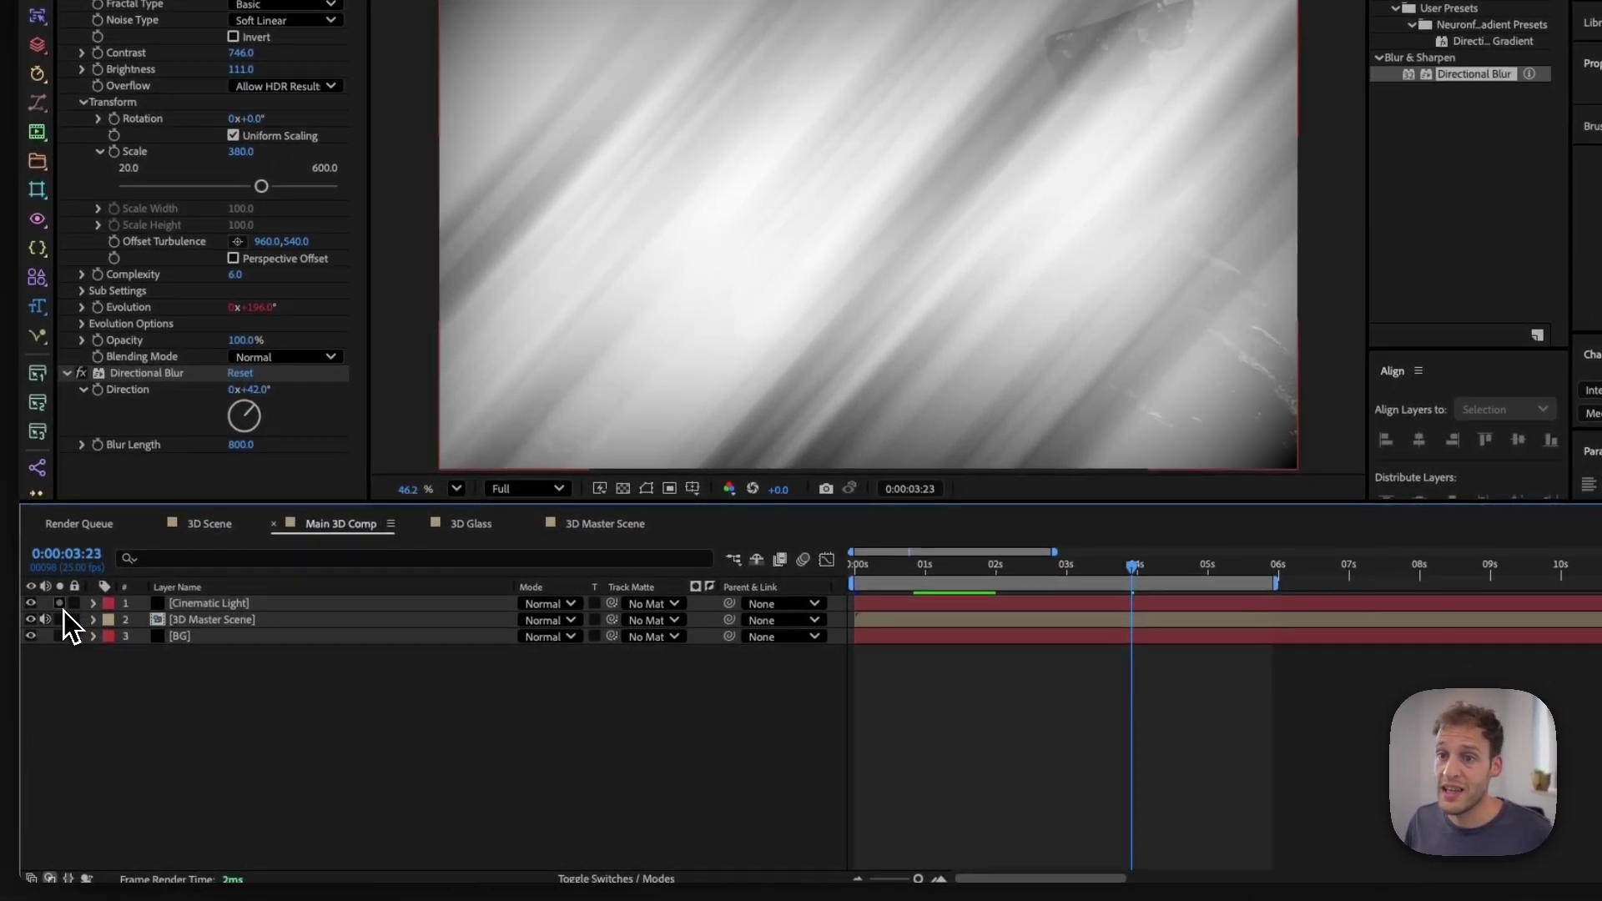
left_click(61, 607)
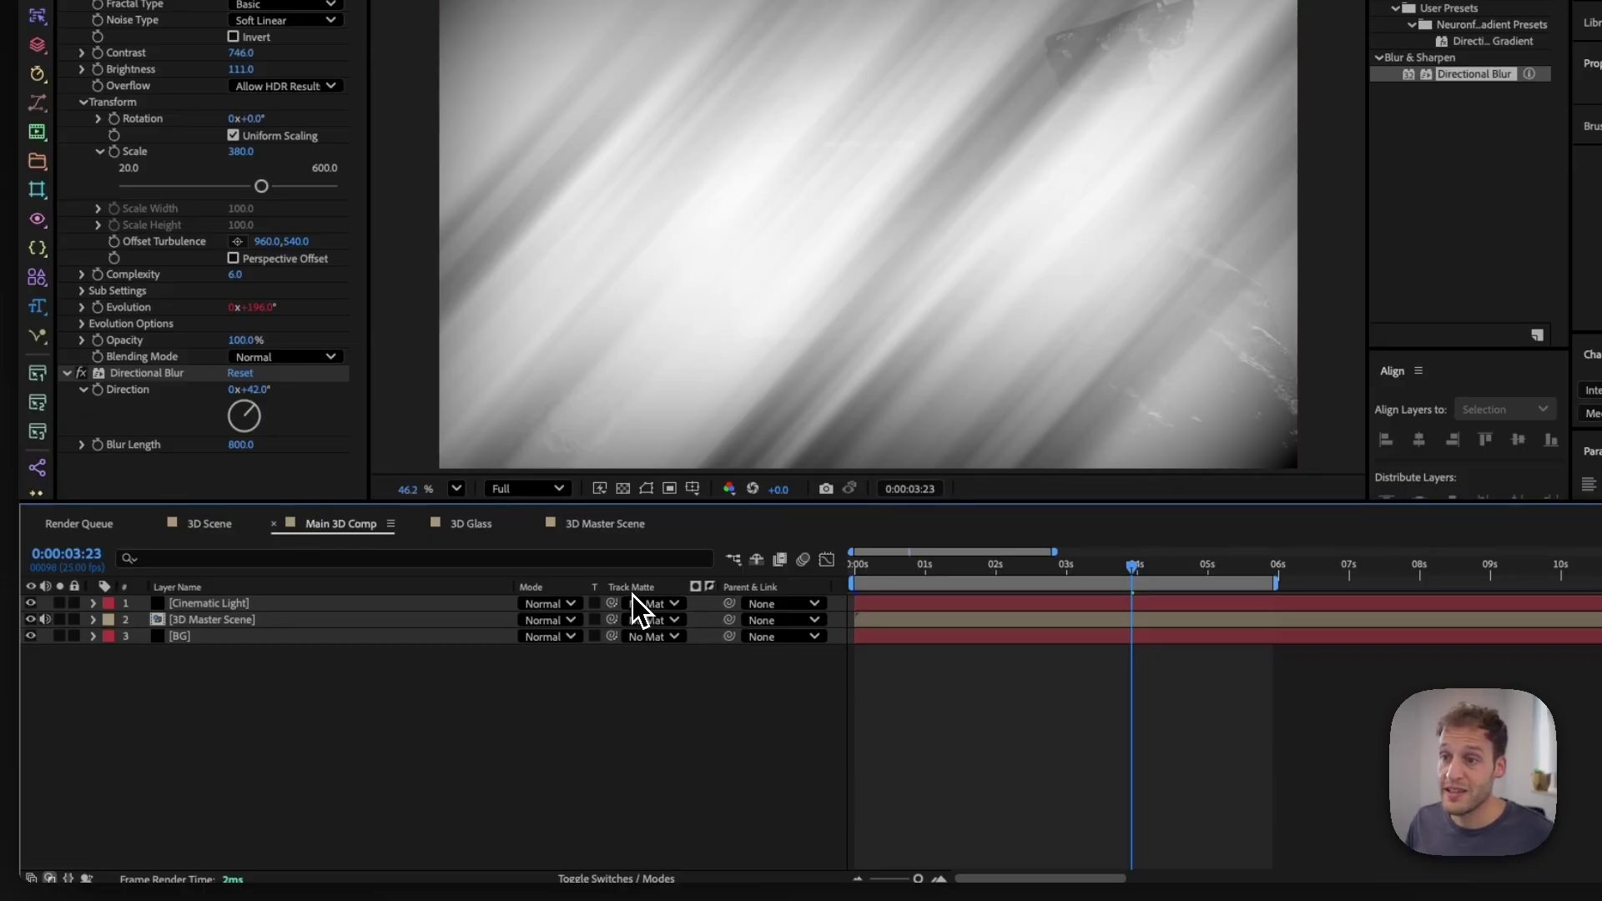
left_click(594, 620)
left_click_drag(613, 604, 297, 627)
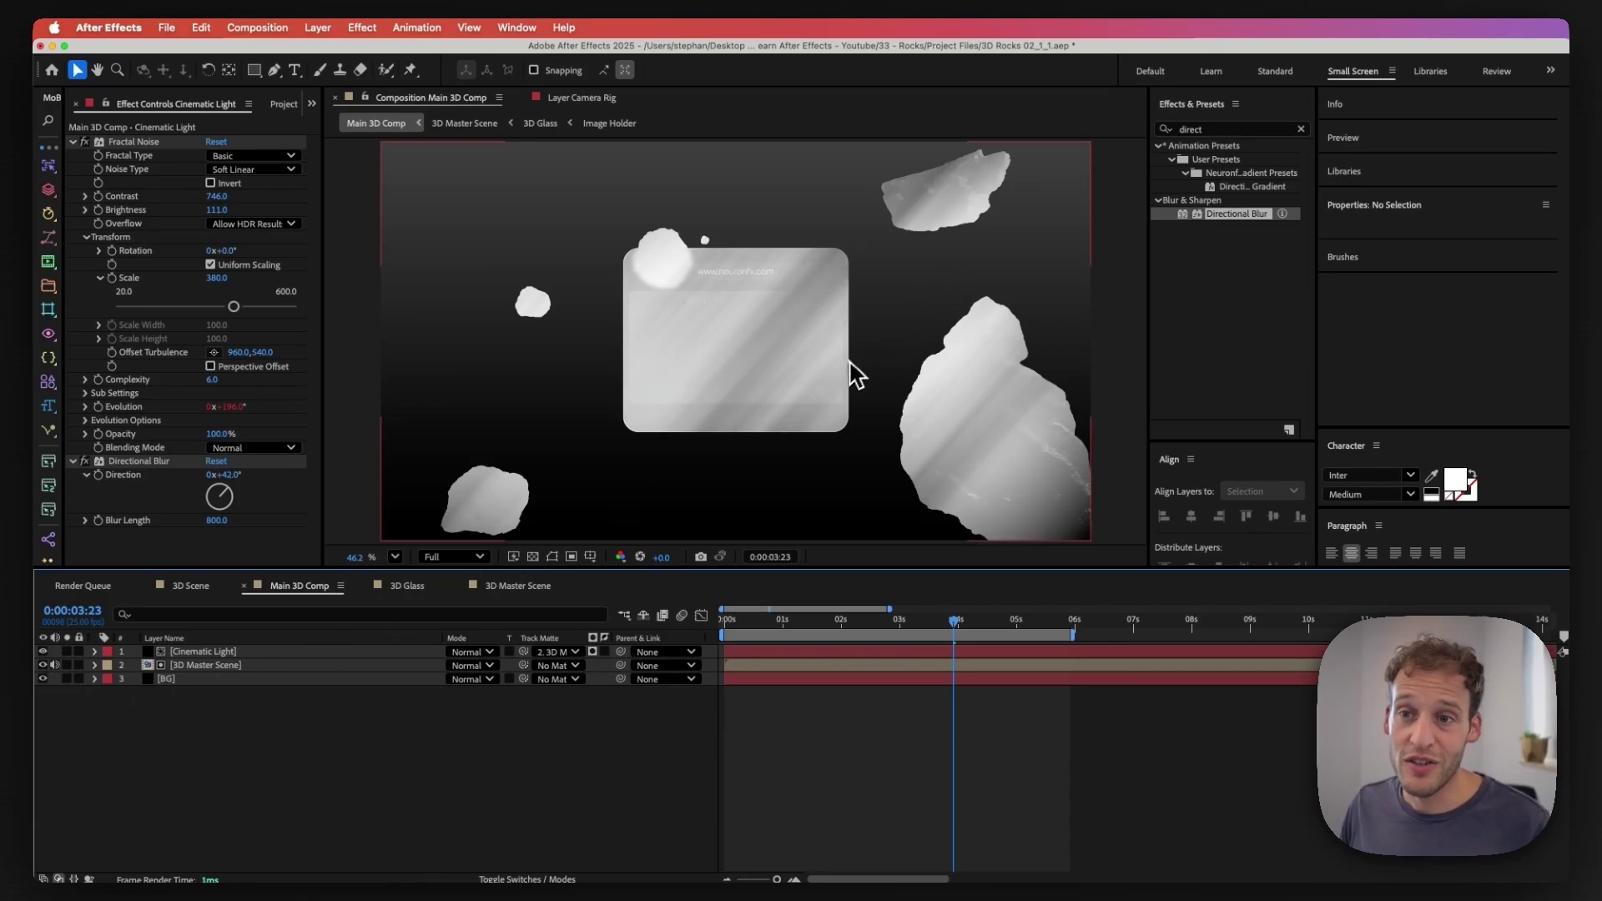
Step: Set the Cinematic Light layer's blending mode to Multiply
left_click(209, 652)
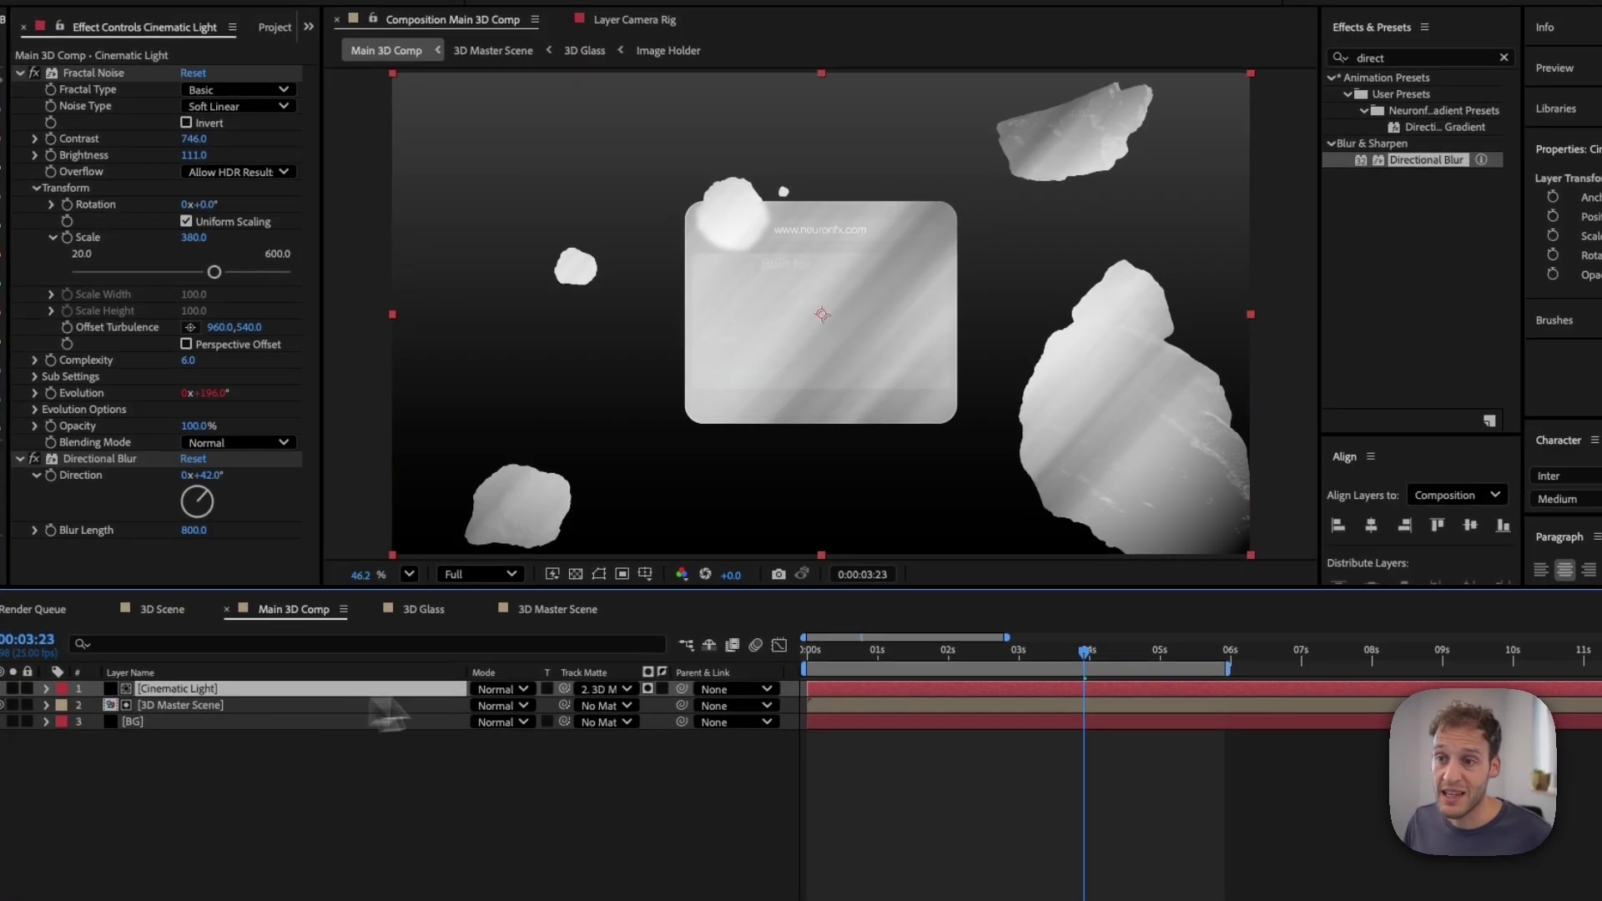
left_click(526, 689)
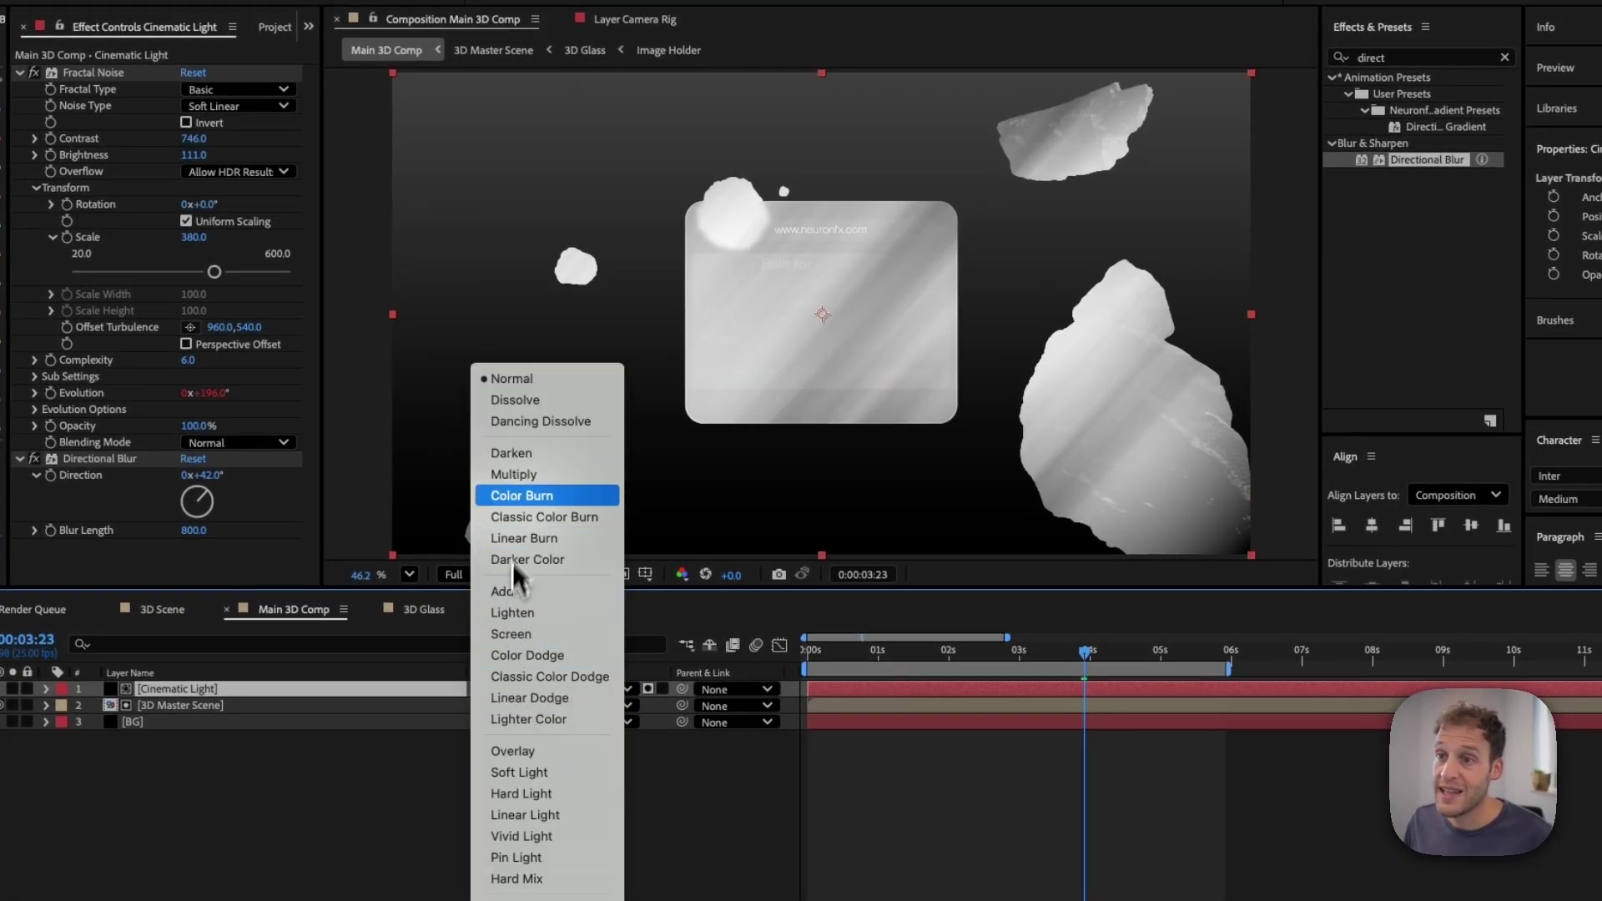
left_click(519, 483)
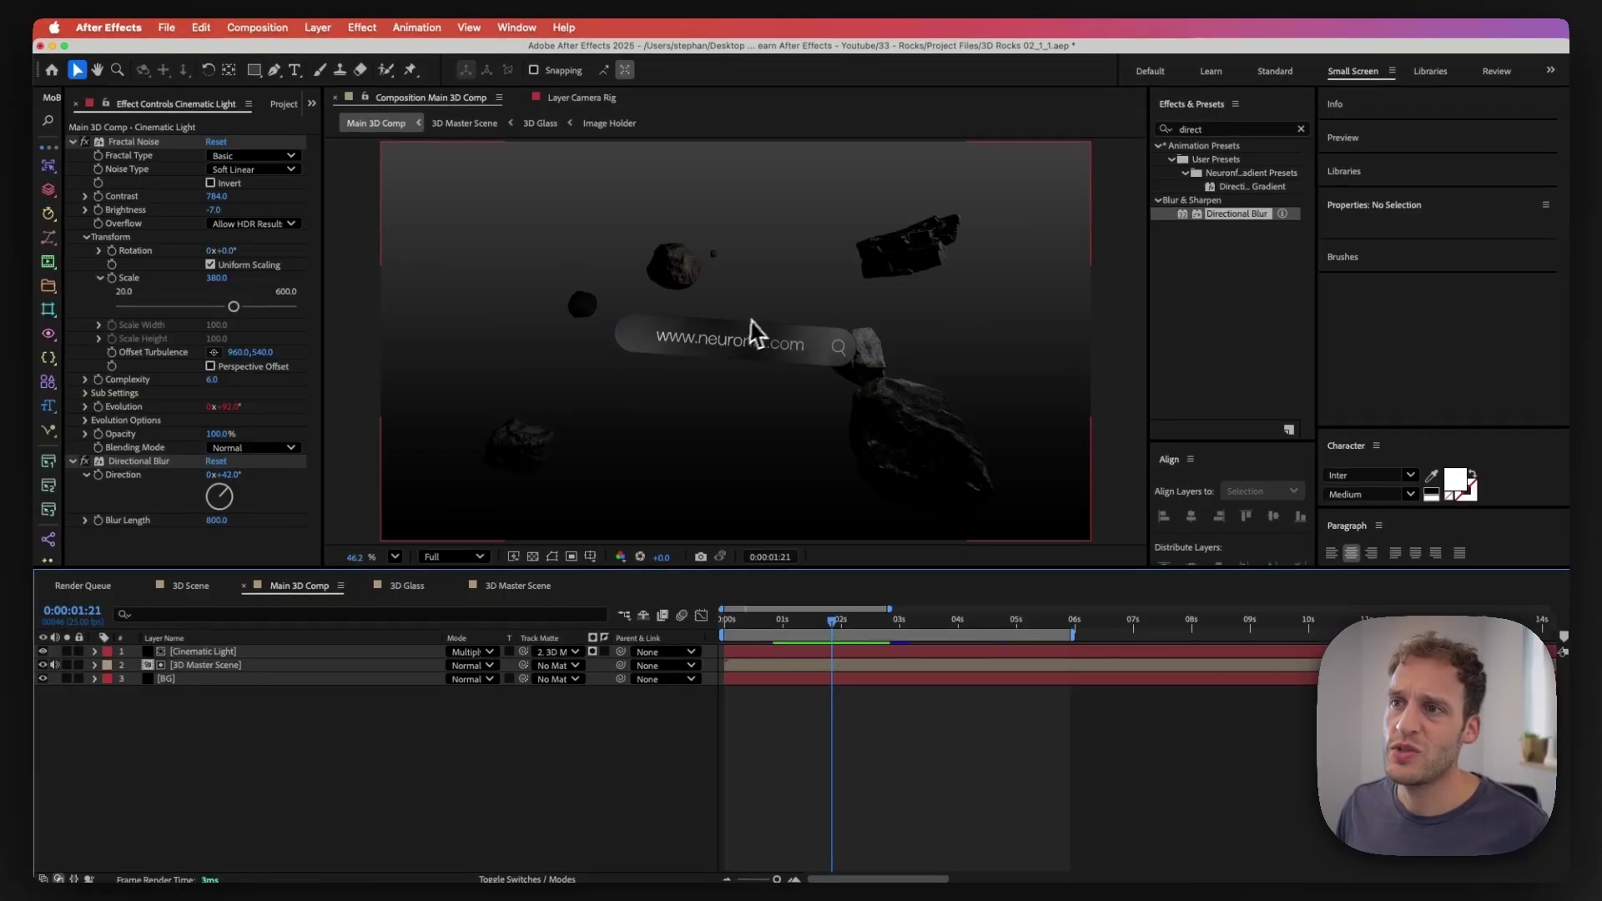
Step: Compare the search bar and rocks with the Cinematic Light layer hidden and shown at 0:00:01:21
scroll(769, 330, "up", 3)
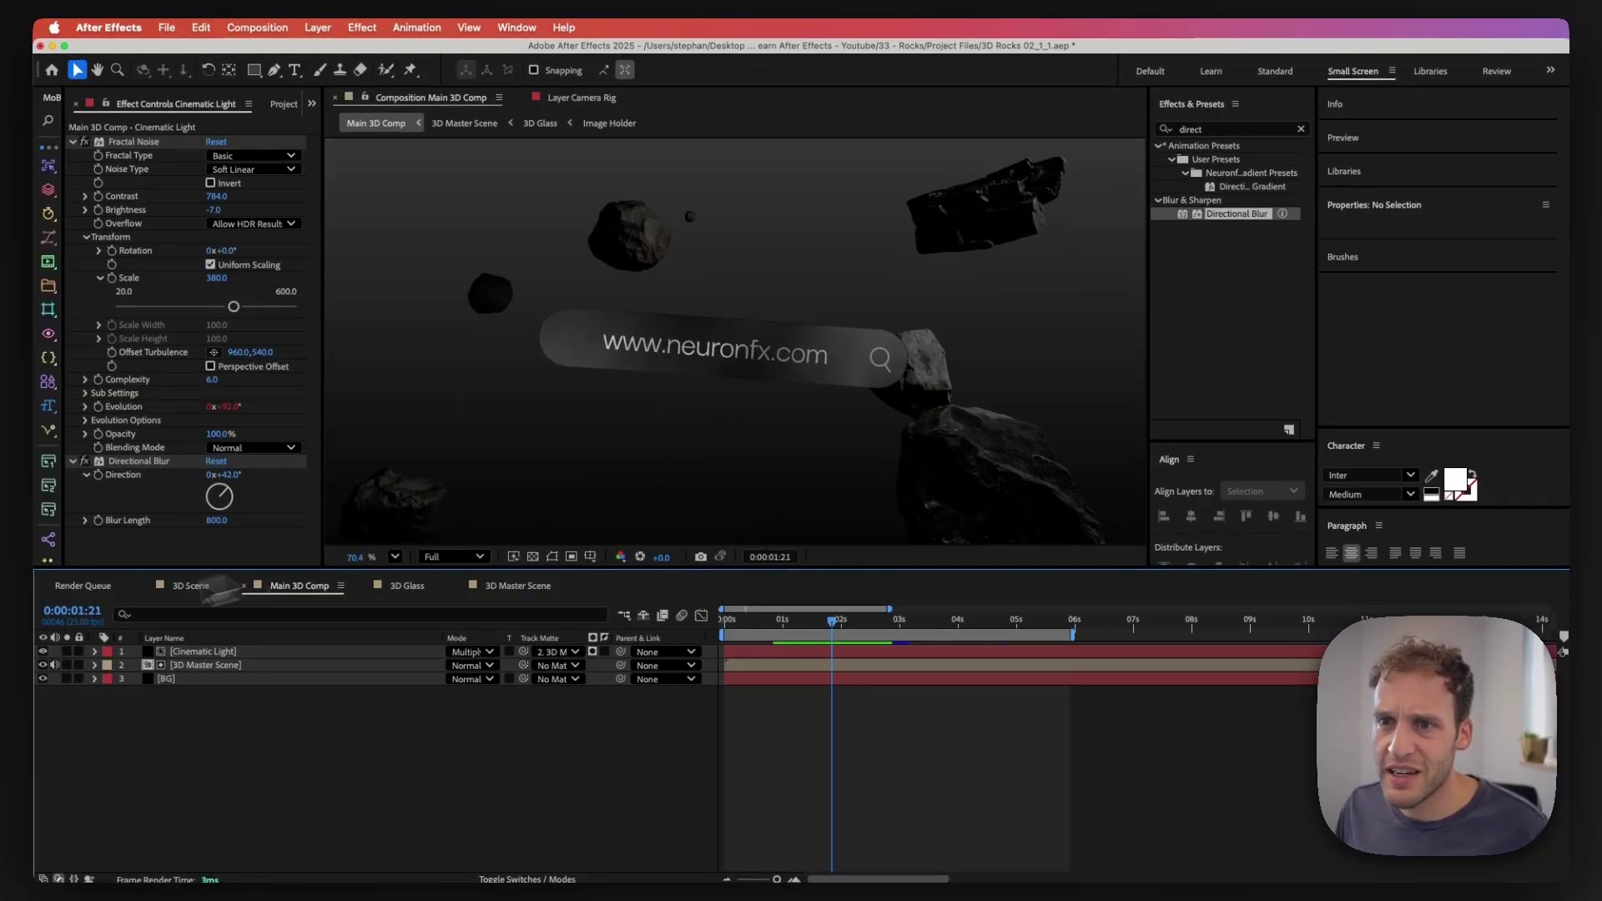
left_click(44, 651)
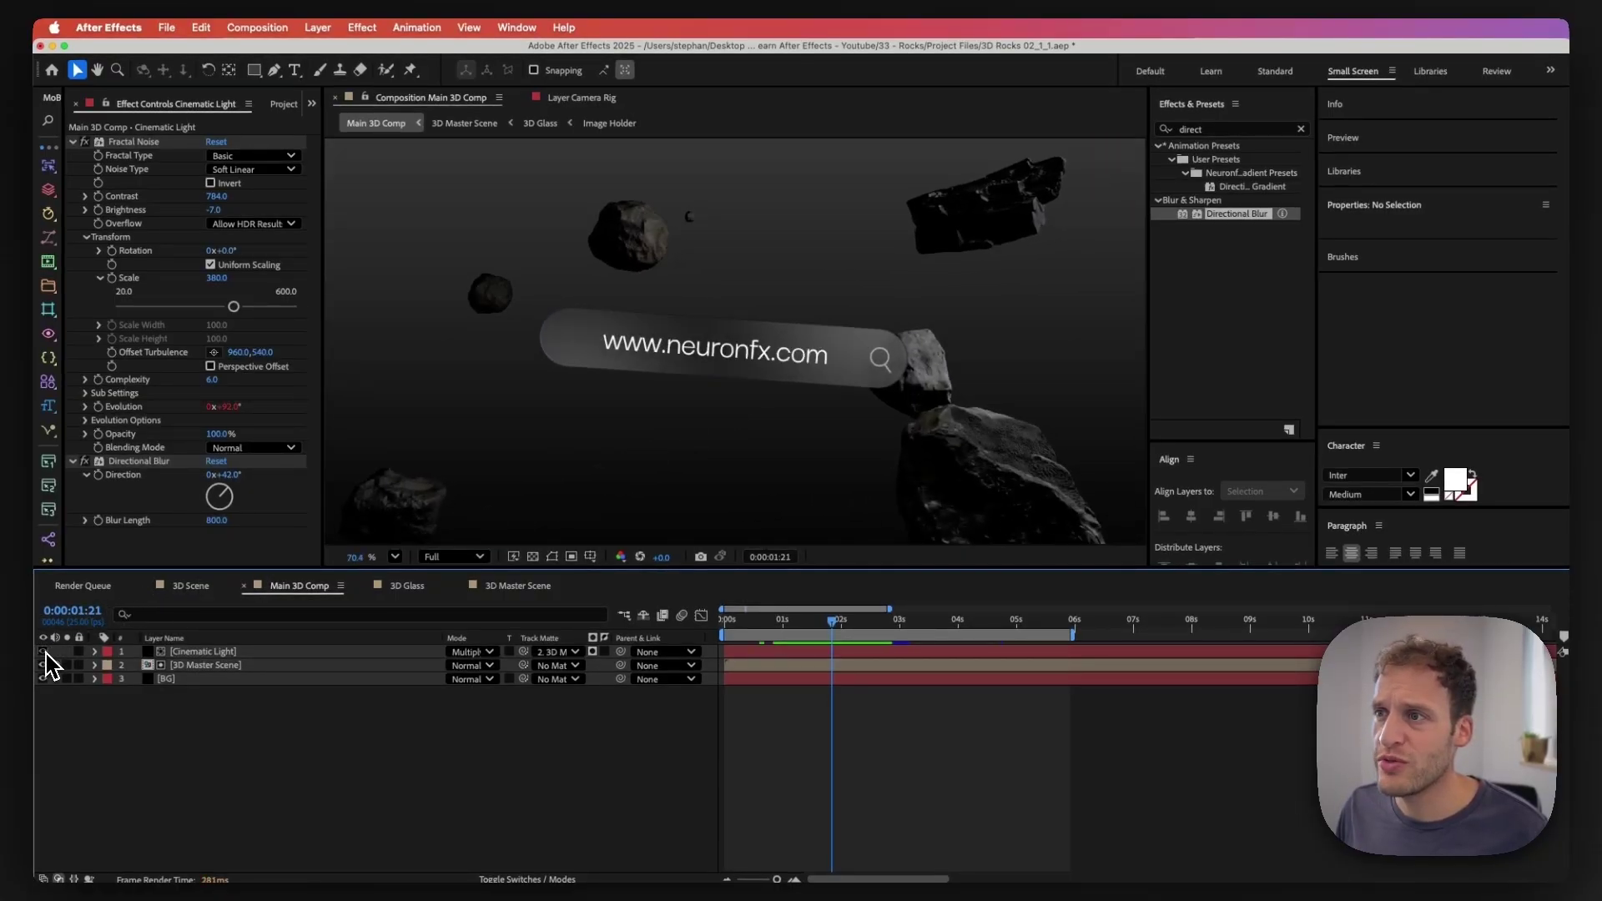
left_click(43, 651)
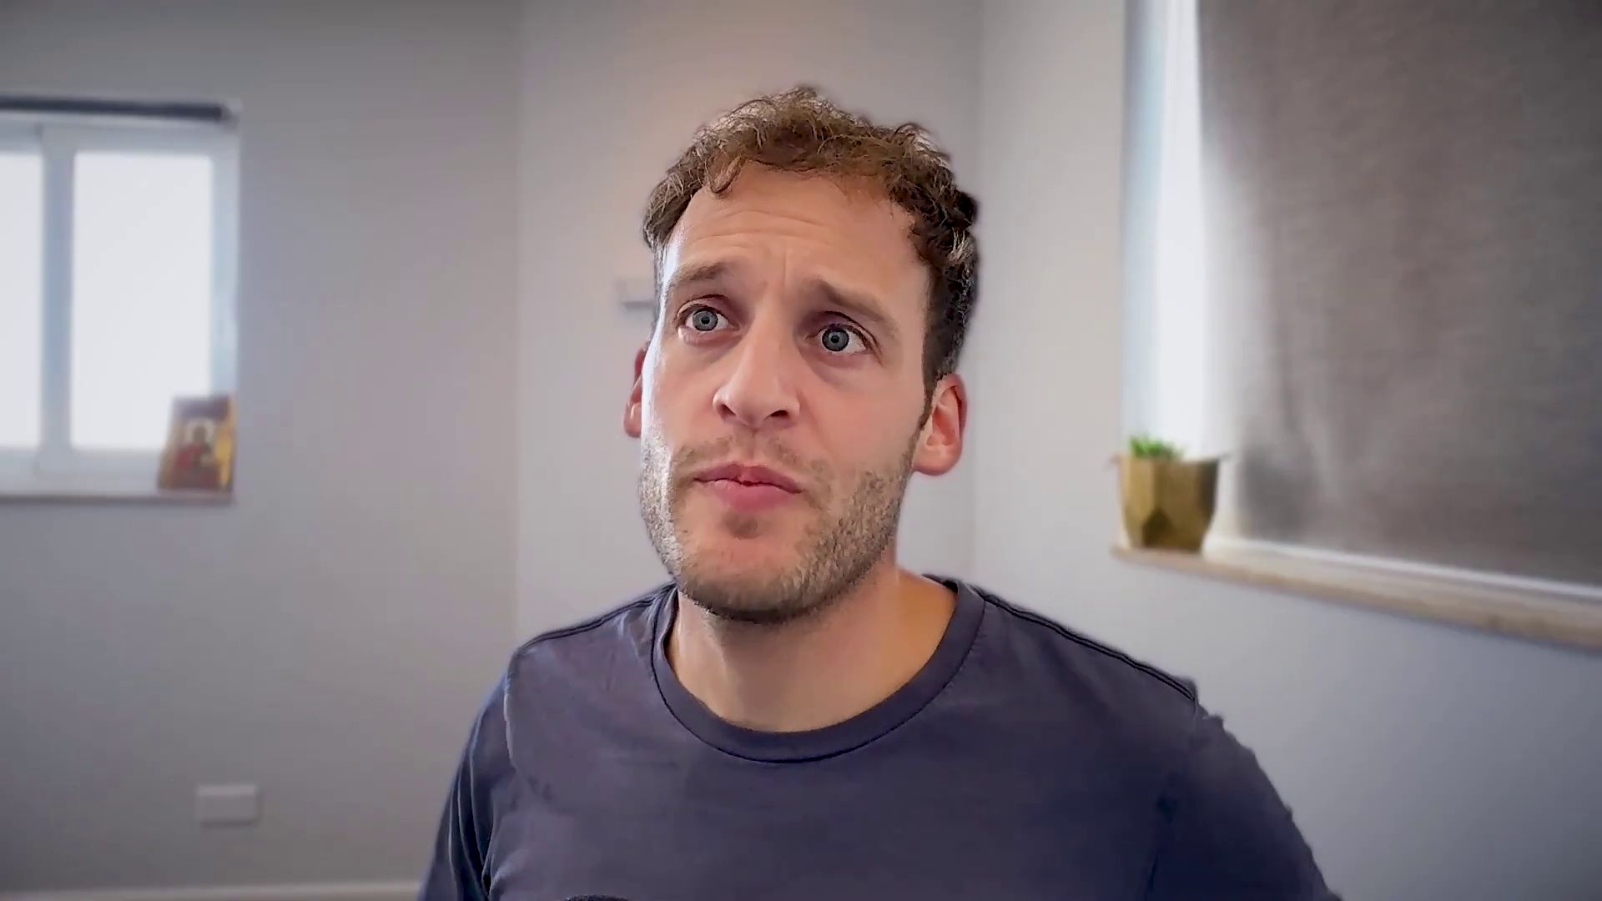
Step: Add an adjustment layer above all layers in Main 3D Comp and apply the Curves effect to it
left_click(359, 30)
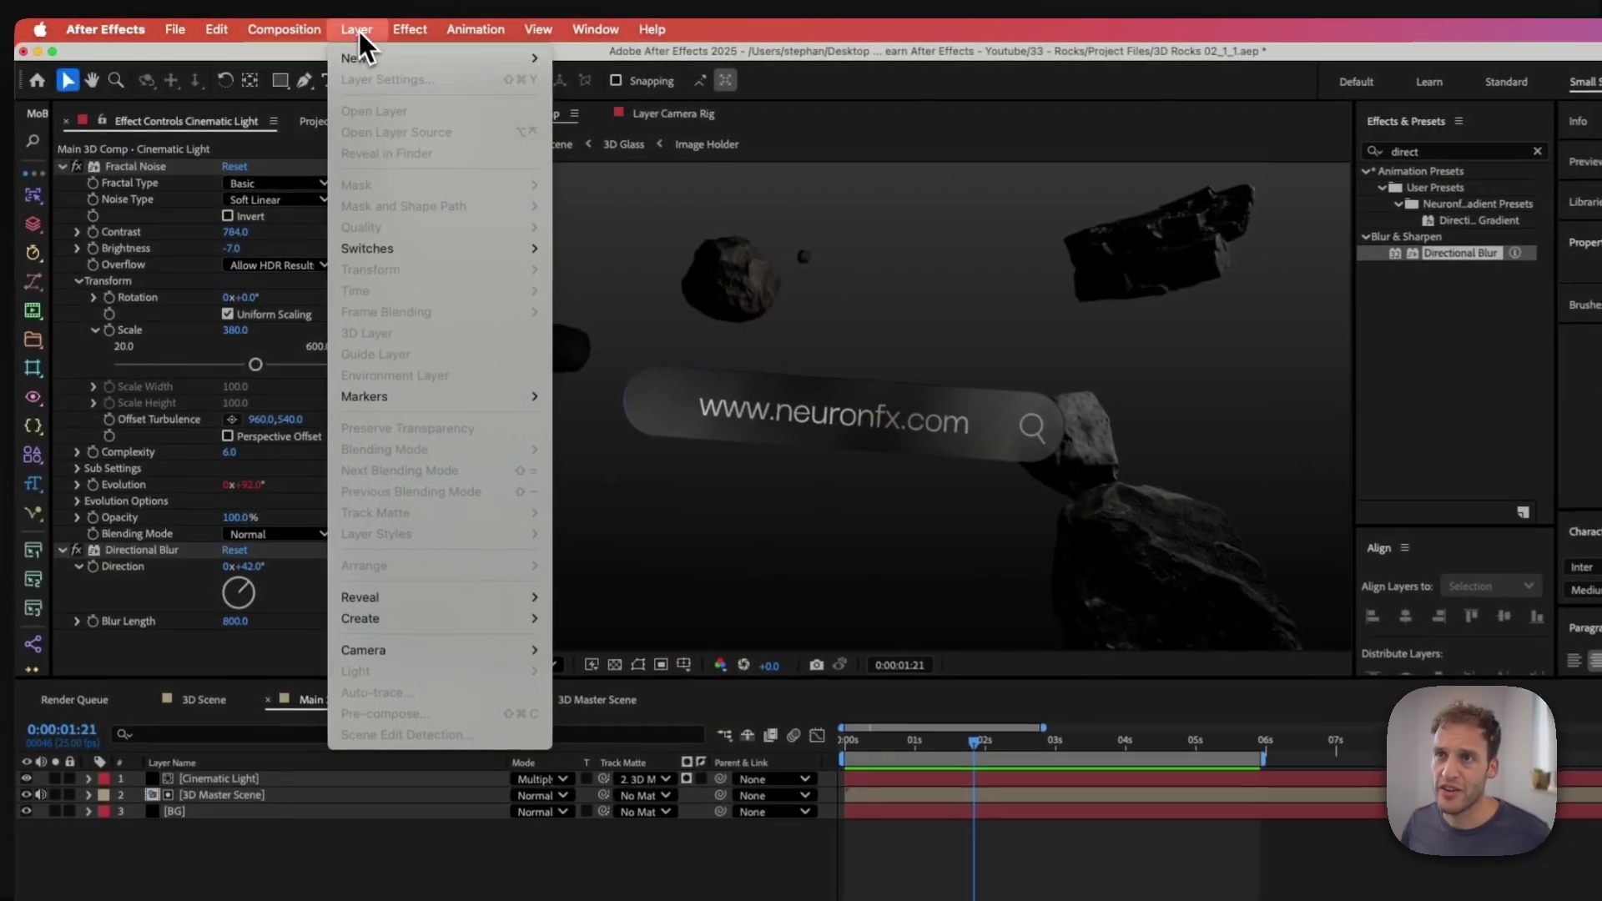
mouse_move(373, 55)
left_click(649, 185)
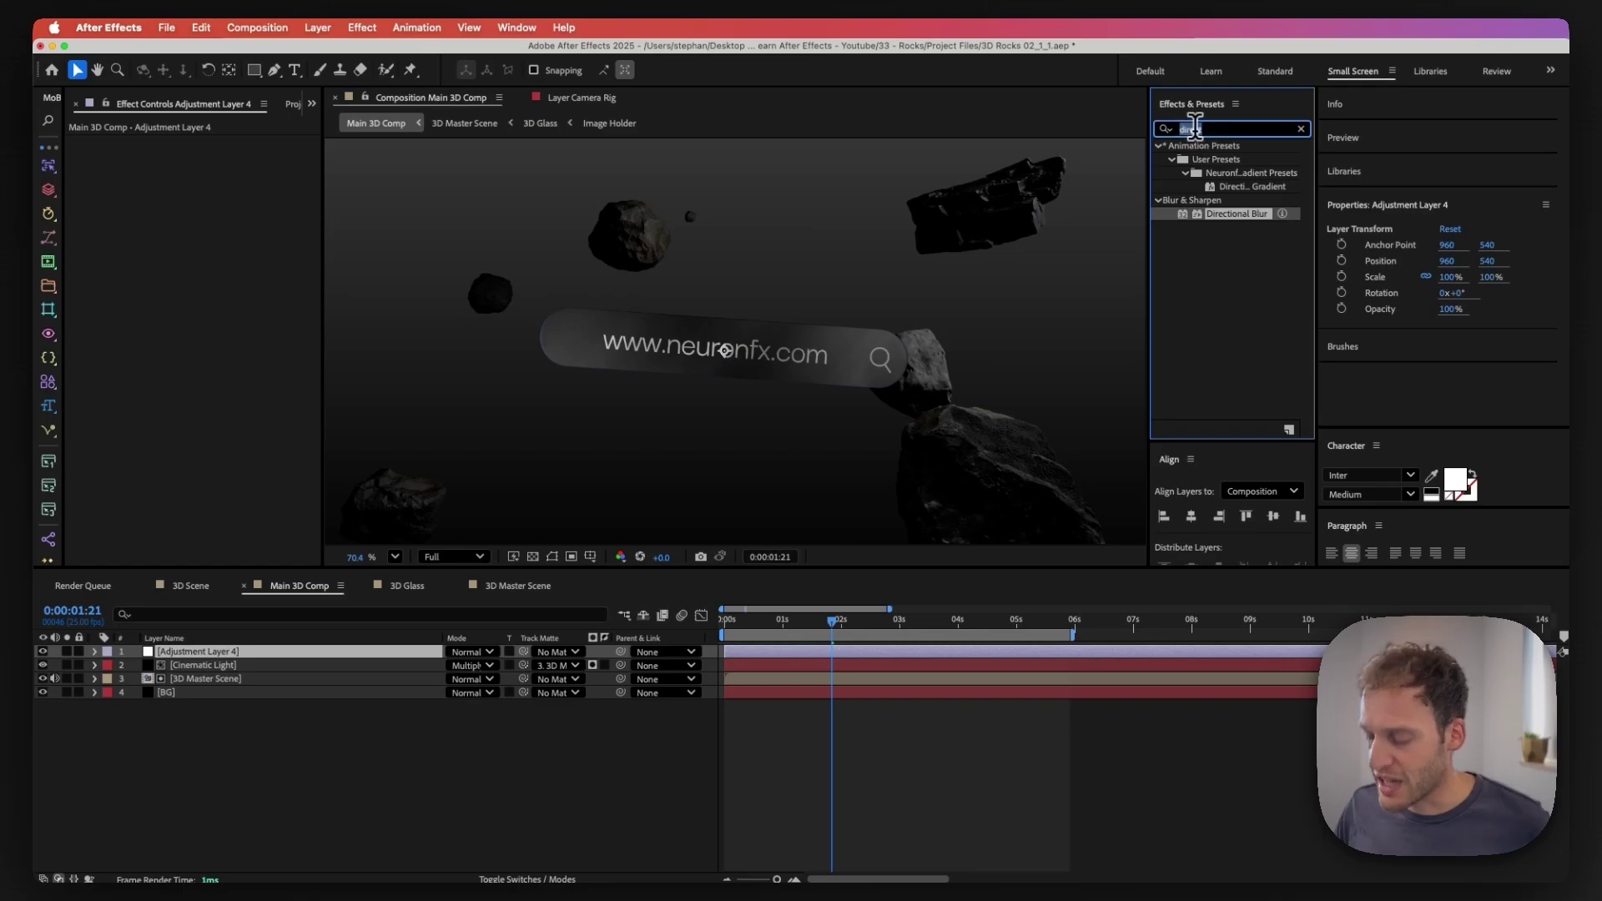
type("curves")
left_click_drag(1219, 214, 231, 667)
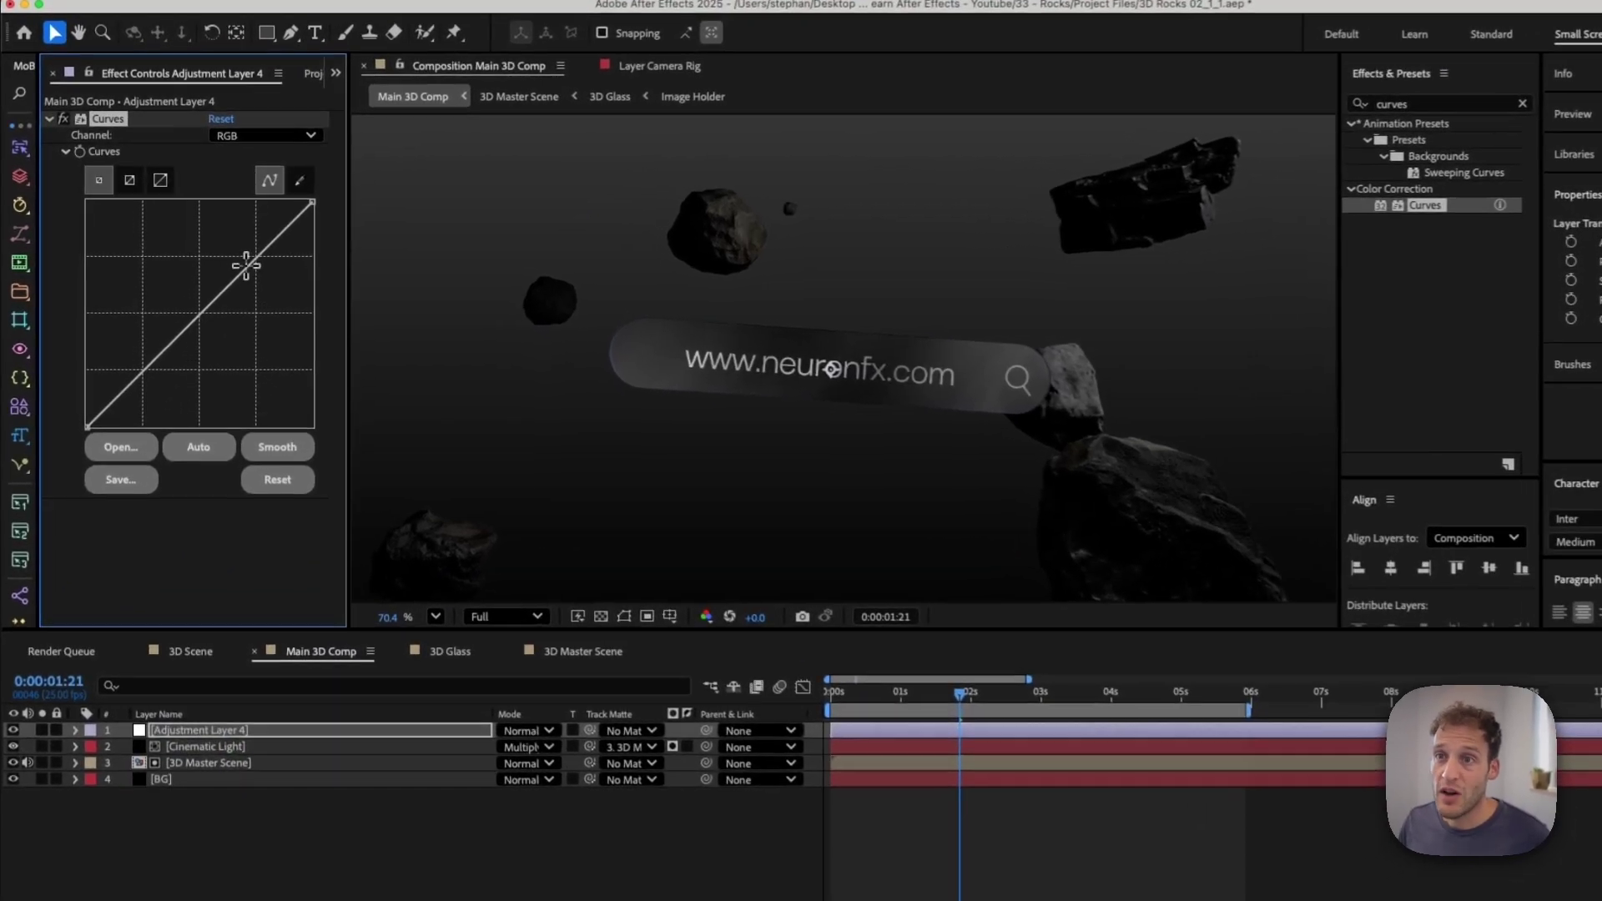
Step: Shape the RGB curve by raising the highlights and pulling the shadows back to the diagonal, checking the grade at 0:00:04:17
left_click_drag(246, 265, 243, 242)
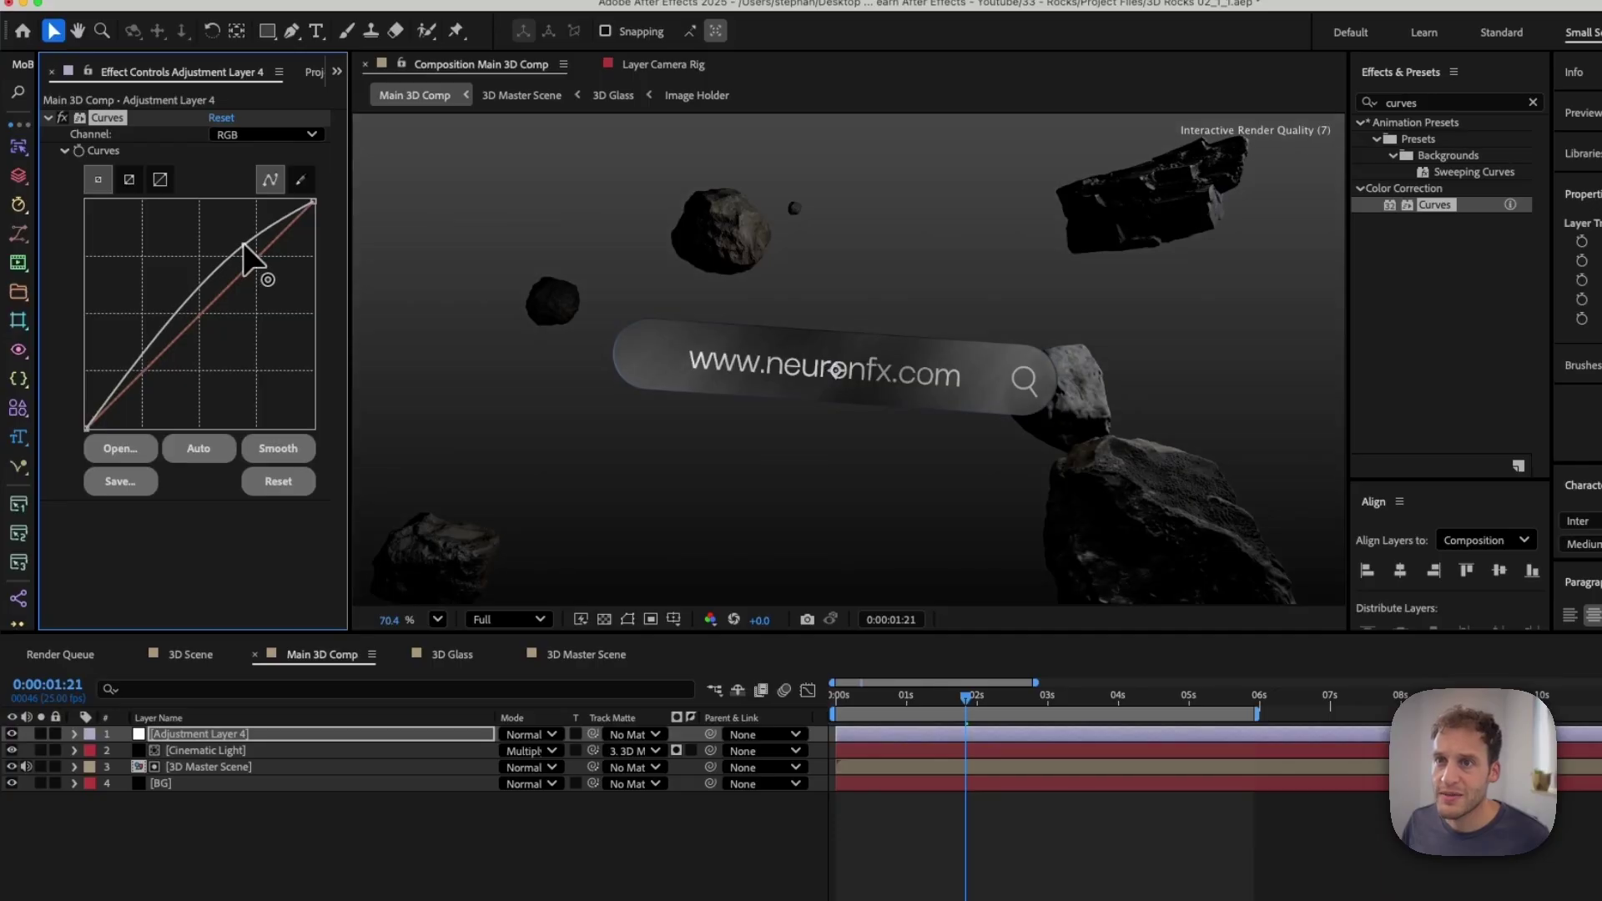
left_click_drag(166, 320, 146, 365)
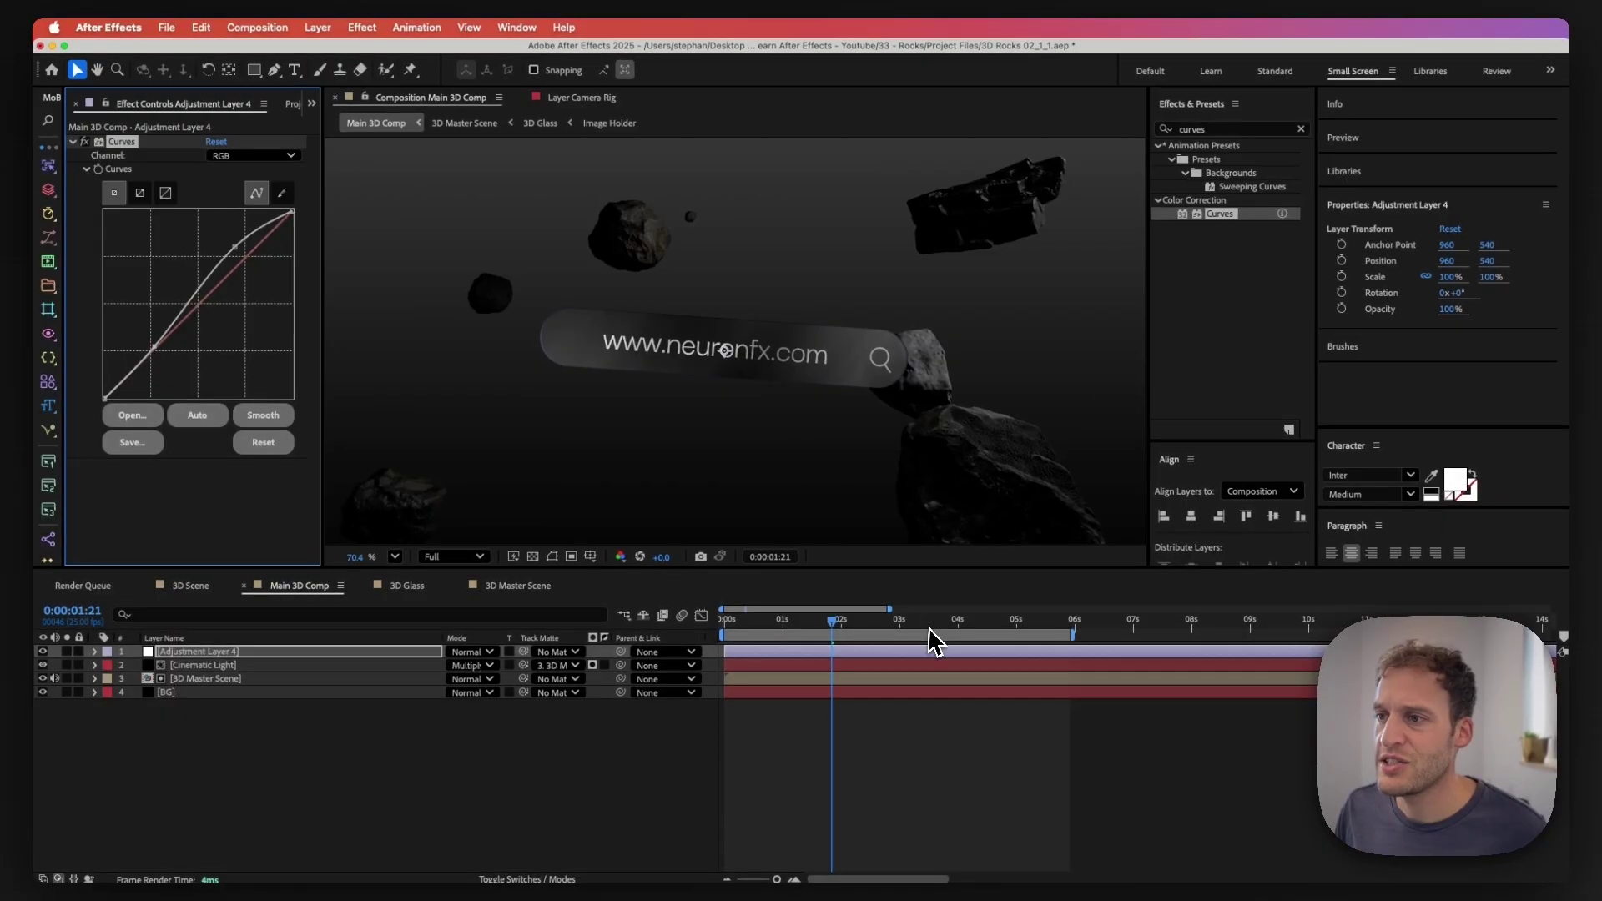
left_click_drag(931, 624, 999, 624)
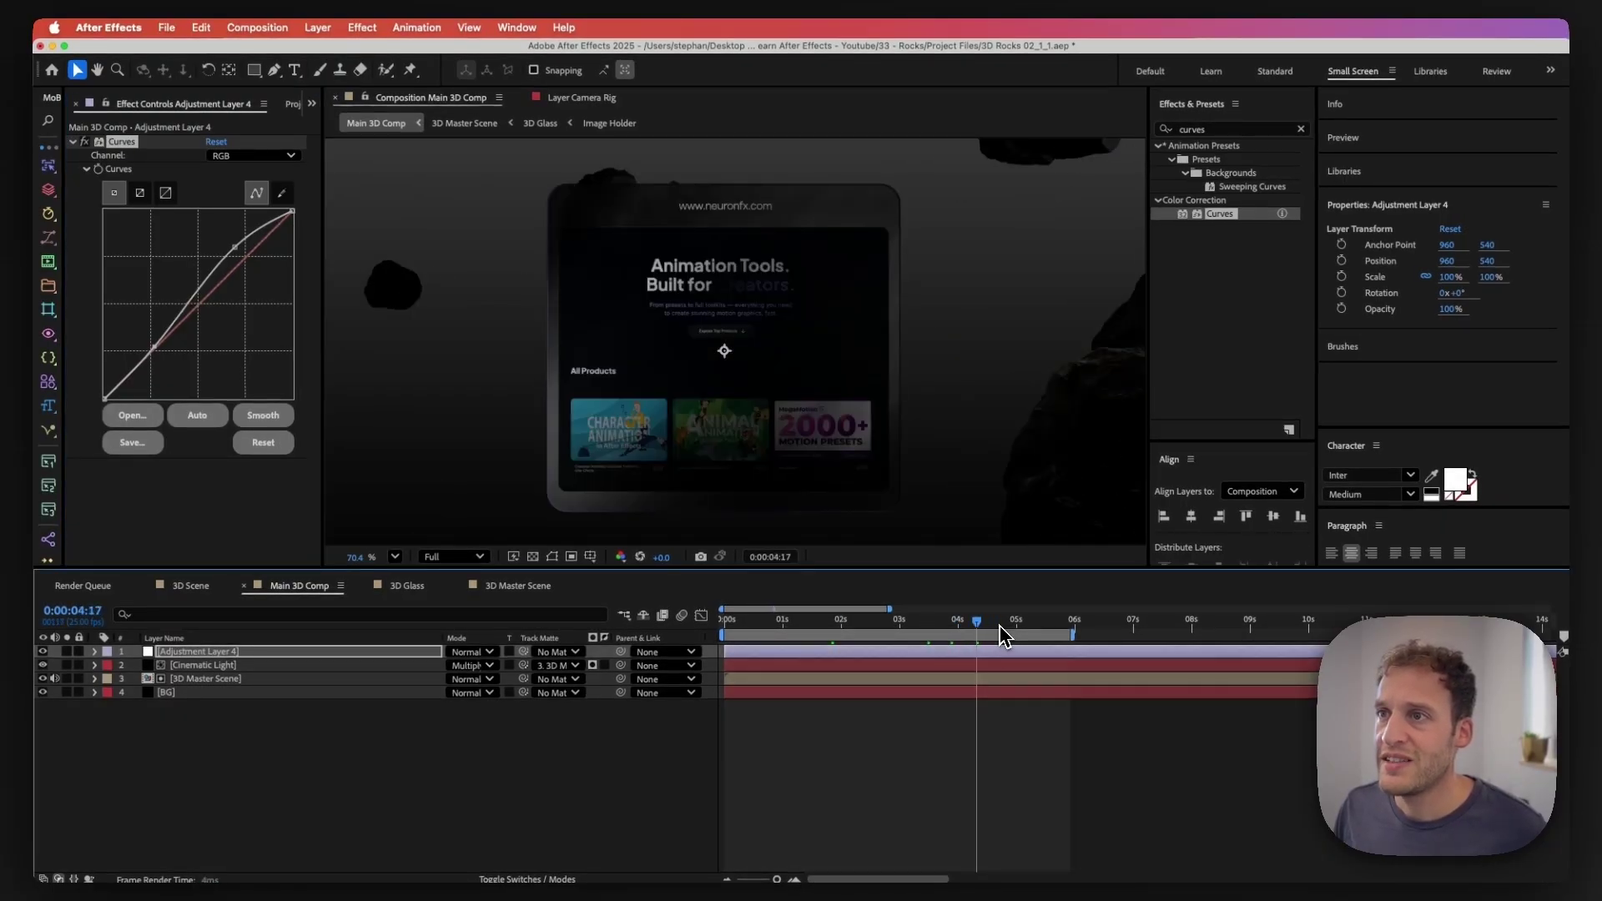